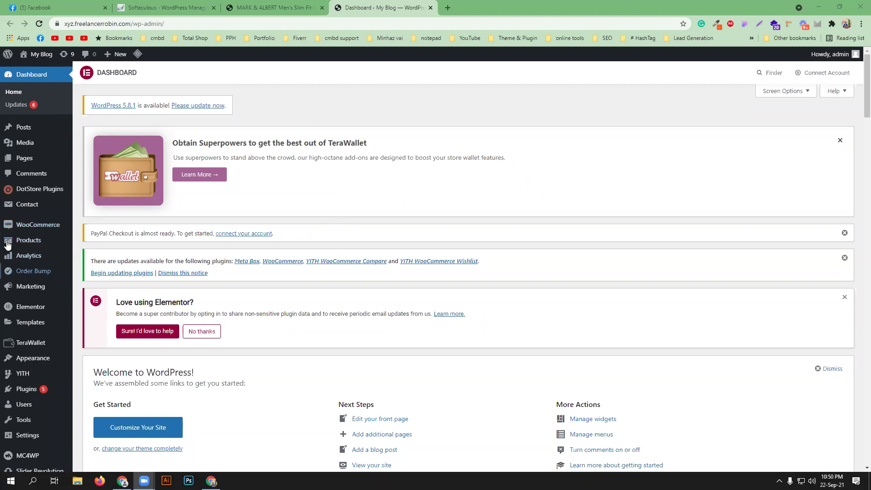
- Open the Pages list in a new tab and browse both pages of the list
mouse_move(32, 162)
middle_click(93, 160)
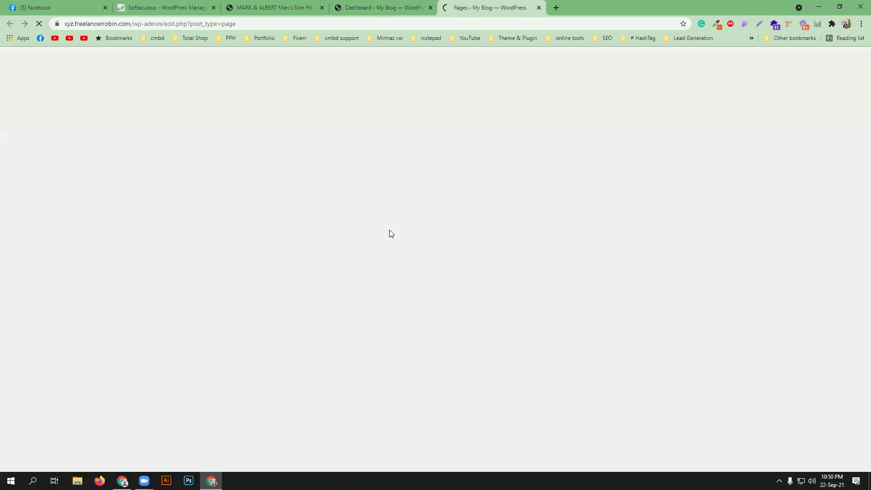
scroll(270, 343, "down", 8)
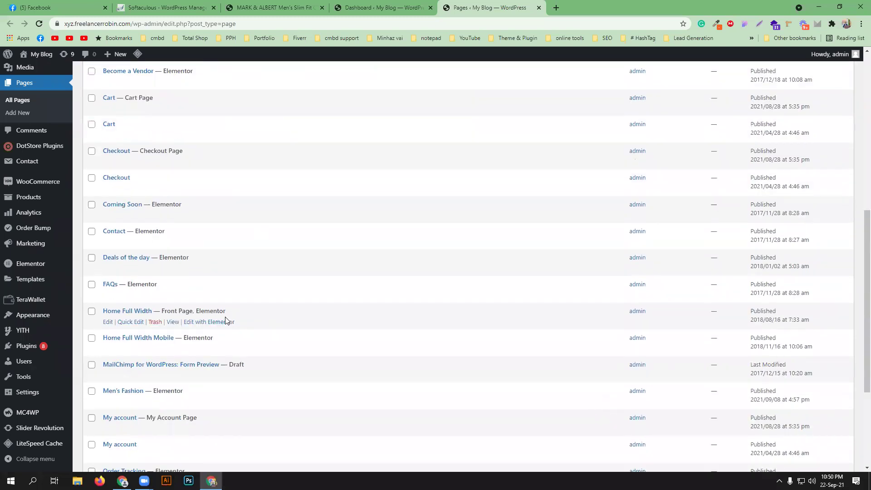
scroll(263, 288, "down", 4)
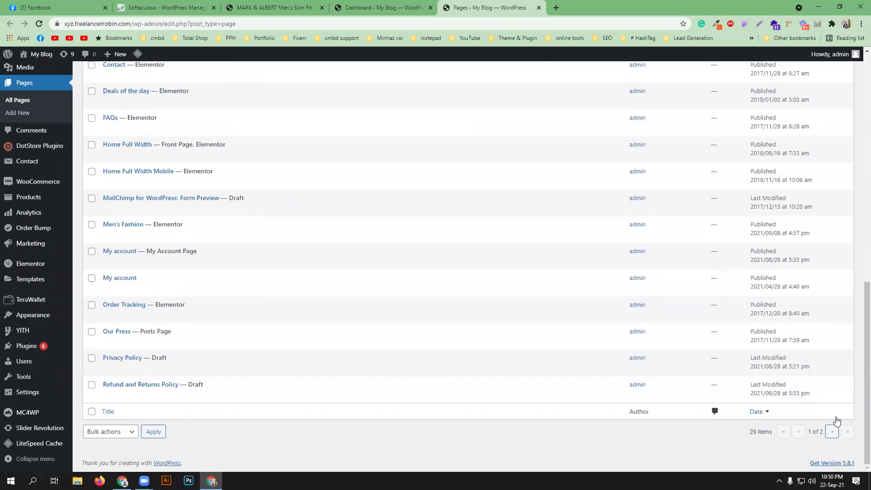
left_click(833, 432)
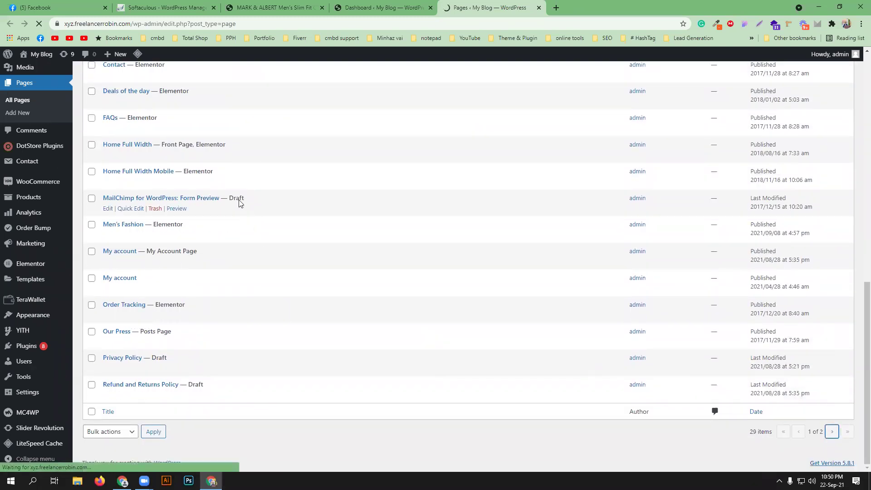
scroll(201, 398, "down", 5)
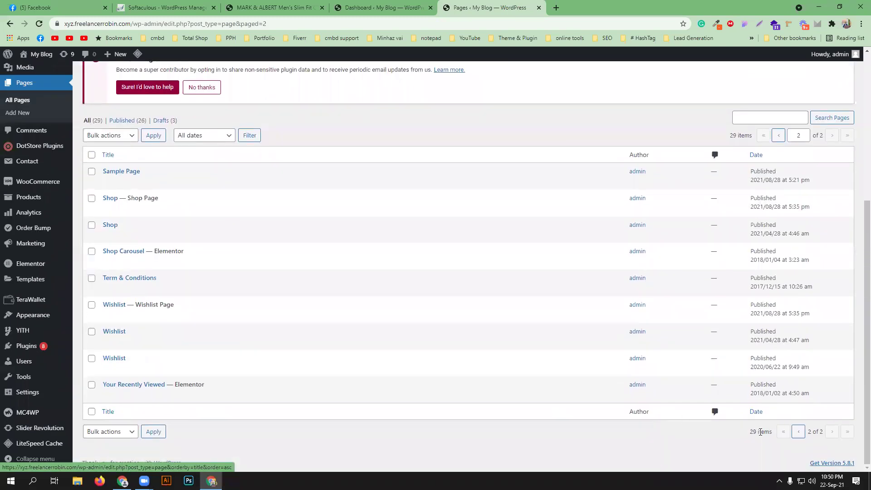
left_click(799, 432)
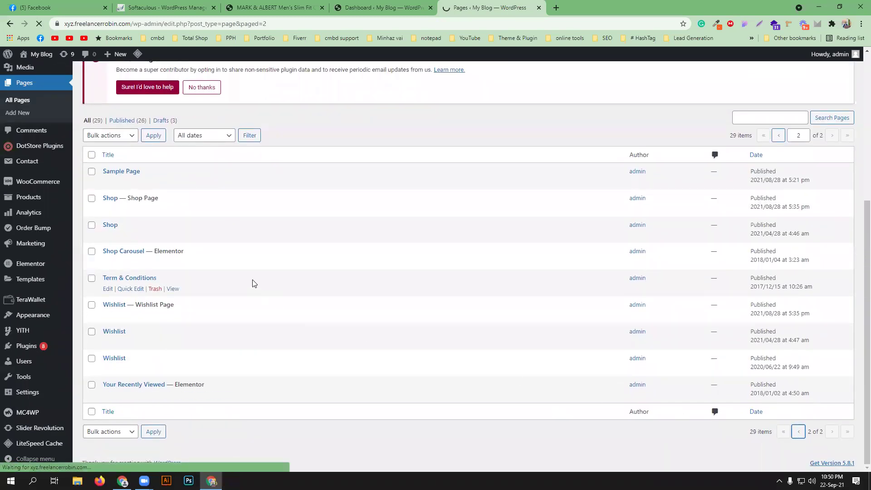
scroll(234, 323, "down", 6)
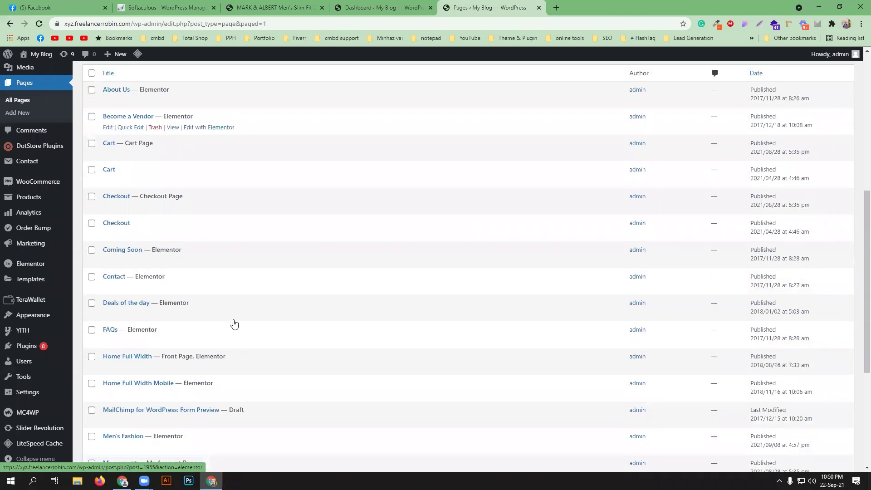
scroll(179, 298, "down", 2)
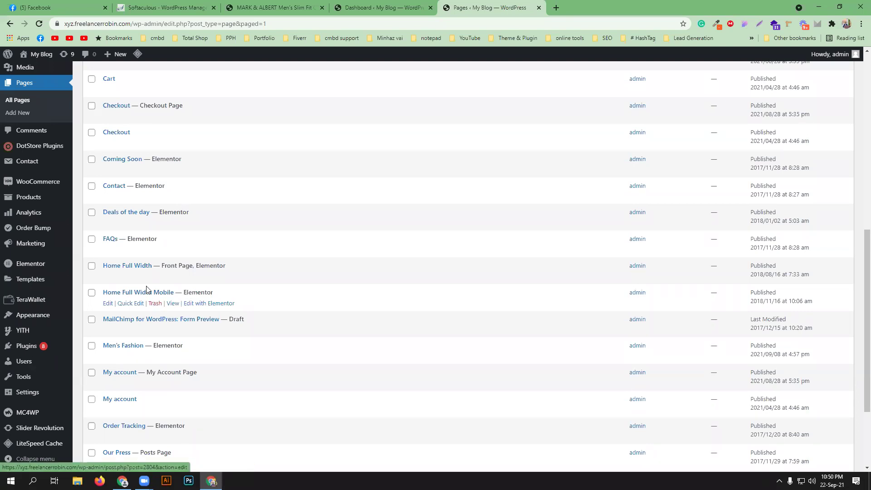
scroll(273, 261, "up", 2)
scroll(266, 261, "up", 2)
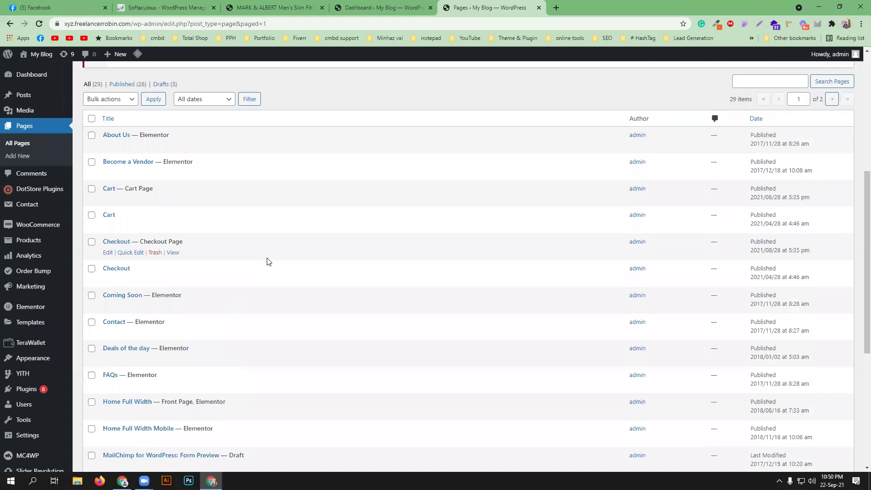
scroll(267, 262, "down", 5)
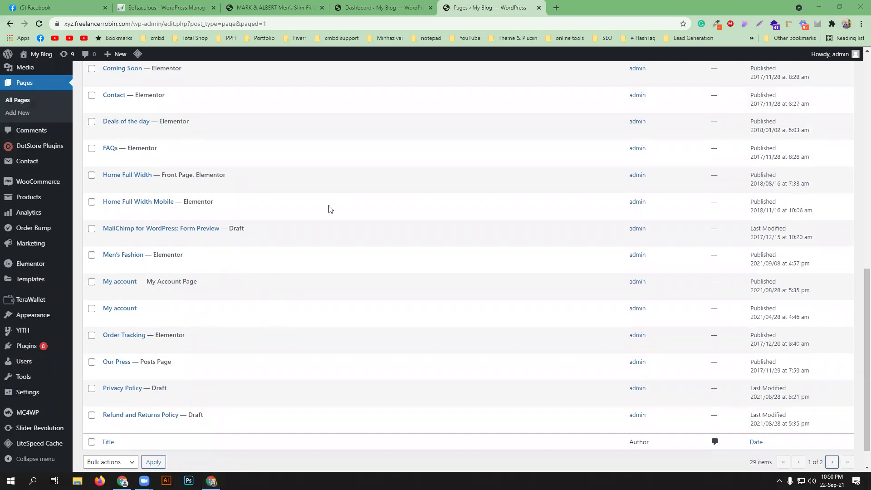
scroll(258, 298, "up", 5)
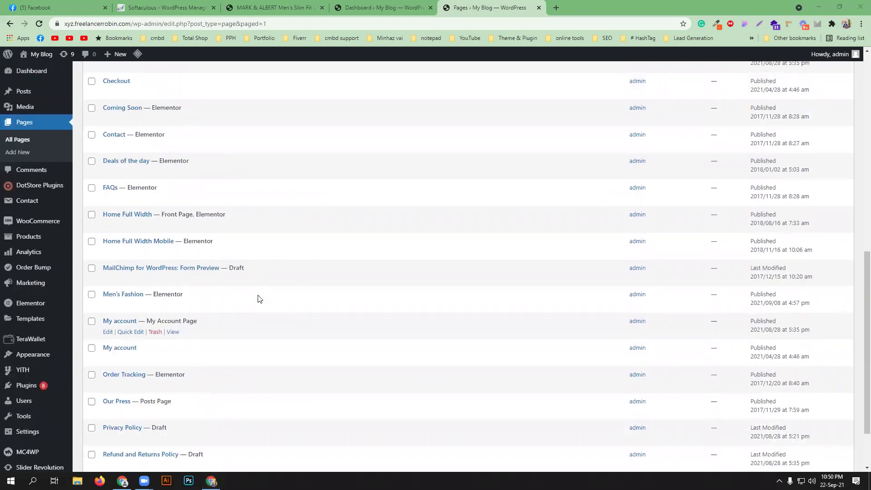
scroll(259, 298, "up", 2)
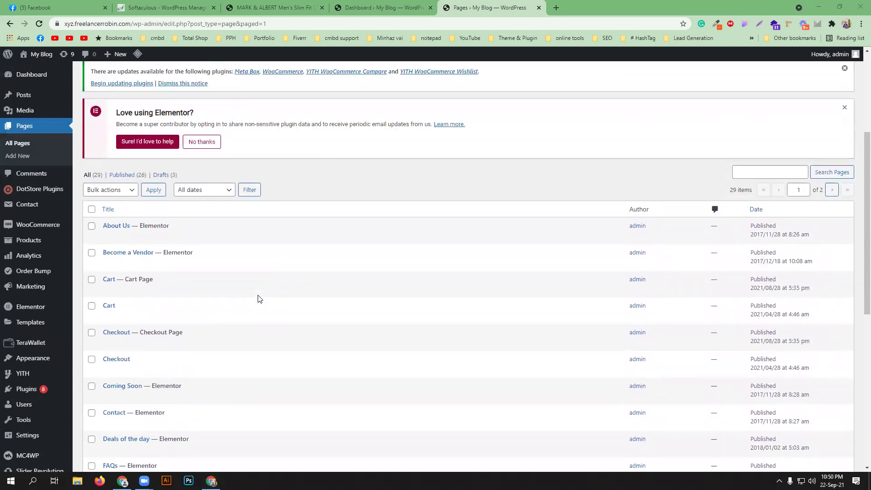
- Filter the list to Drafts, then to the 26 Published pages
left_click(161, 175)
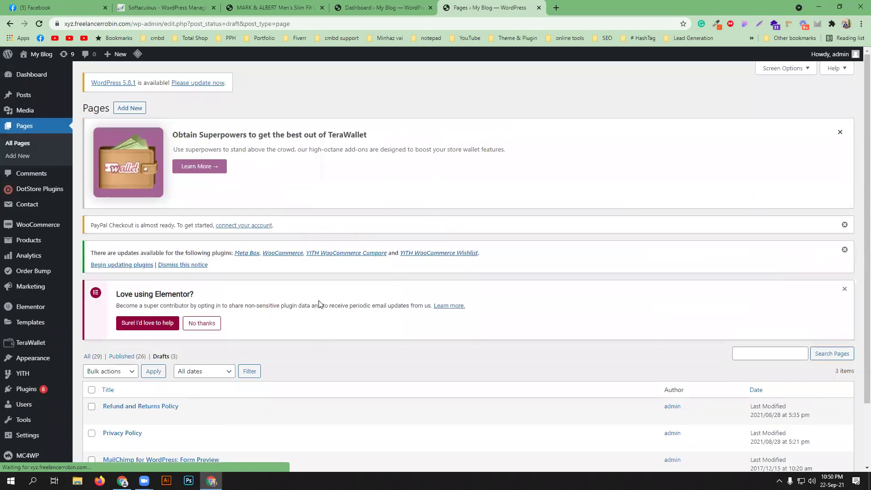
scroll(275, 320, "down", 1)
scroll(275, 320, "down", 1)
left_click(126, 282)
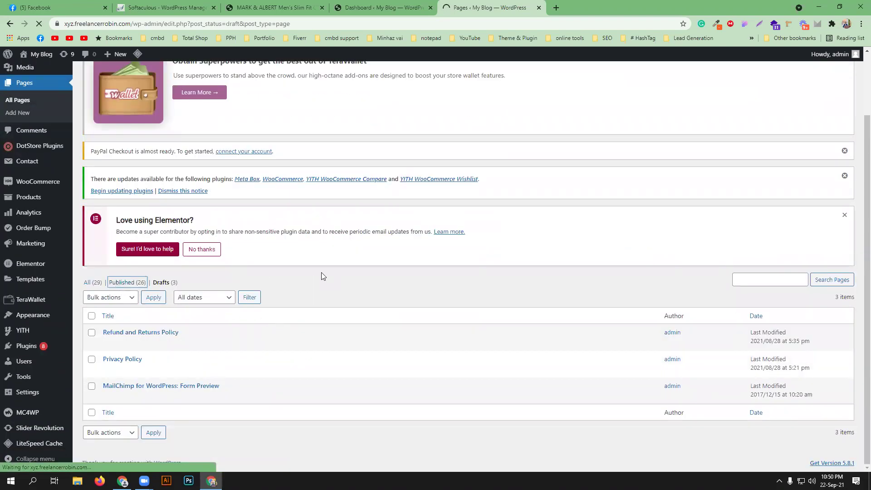
scroll(321, 276, "down", 3)
scroll(322, 276, "down", 3)
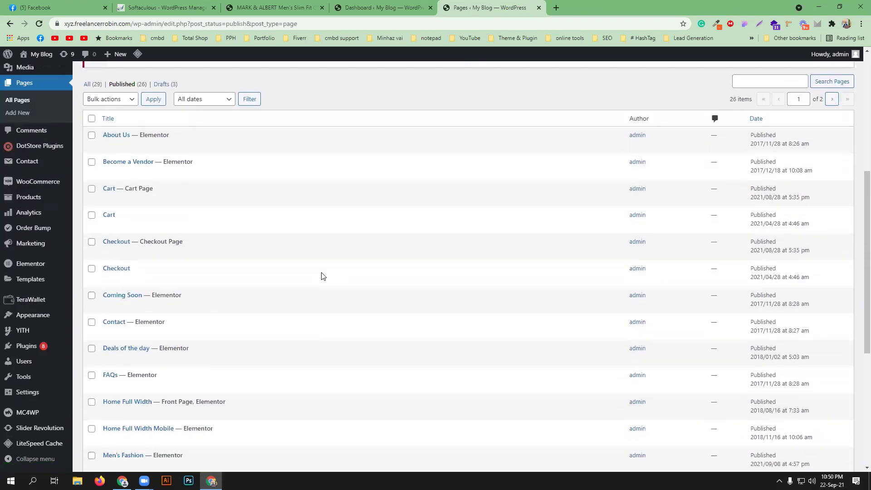
scroll(324, 276, "down", 2)
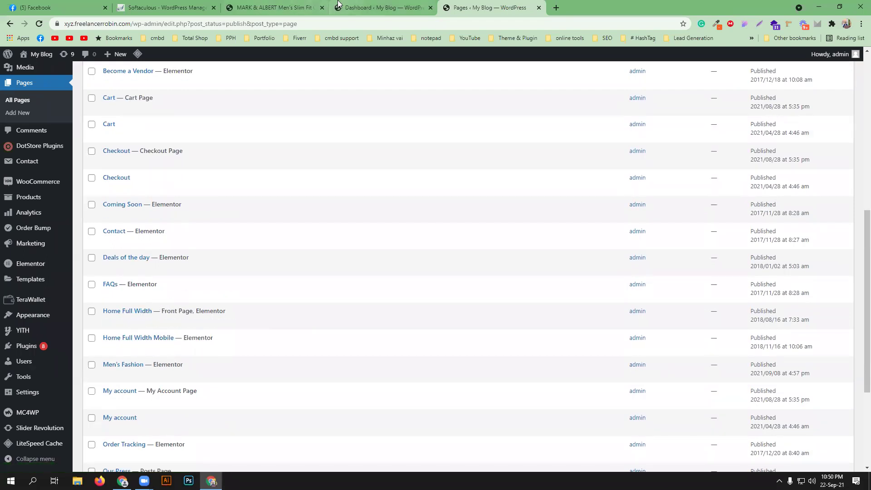
- Open Home Full Width Mobile in the Elementor editor in its own tab
left_click(368, 7)
left_click(269, 4)
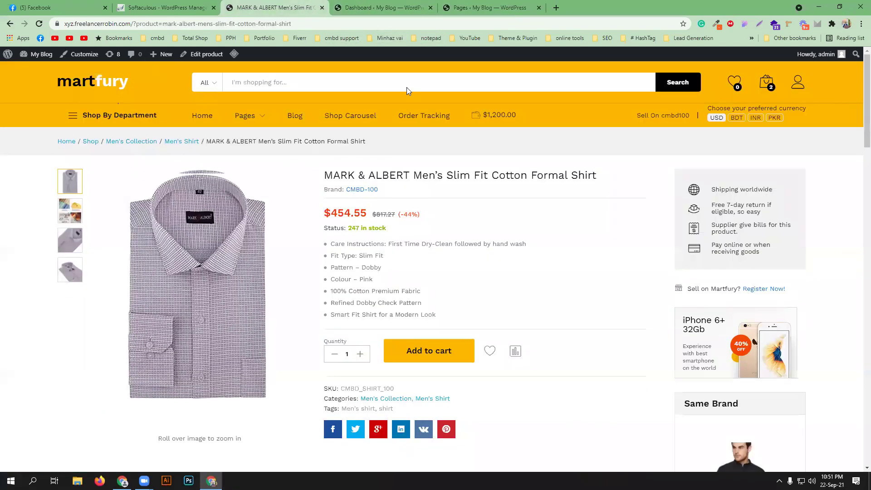
left_click(491, 7)
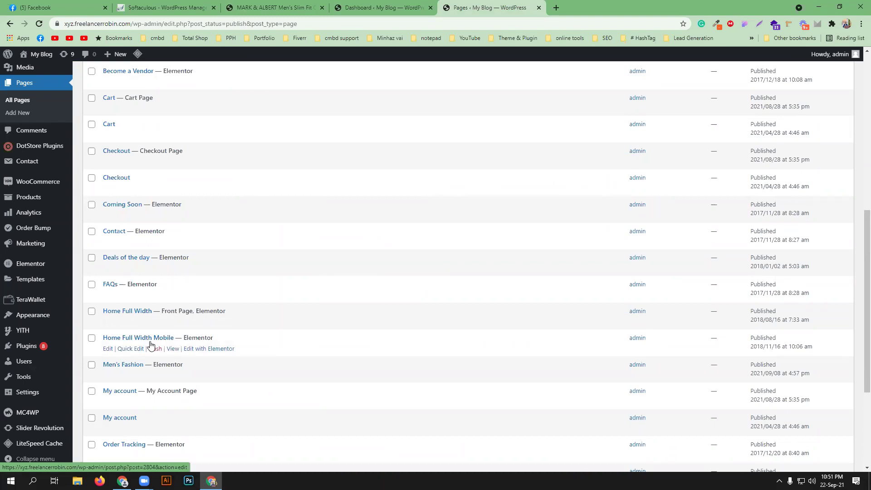
middle_click(212, 349)
left_click(610, 3)
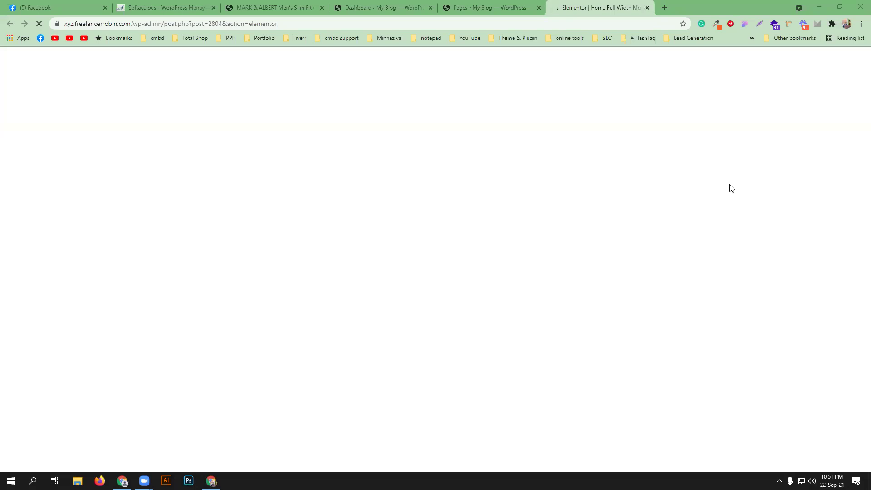
- From the Dashboard, launch the theme Customizer via Appearance > Customize
left_click(385, 7)
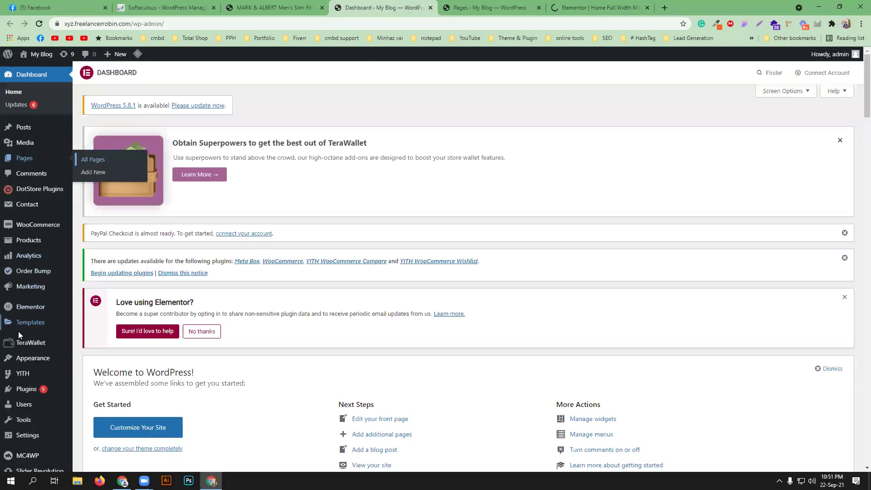
mouse_move(29, 364)
scroll(28, 363, "down", 3)
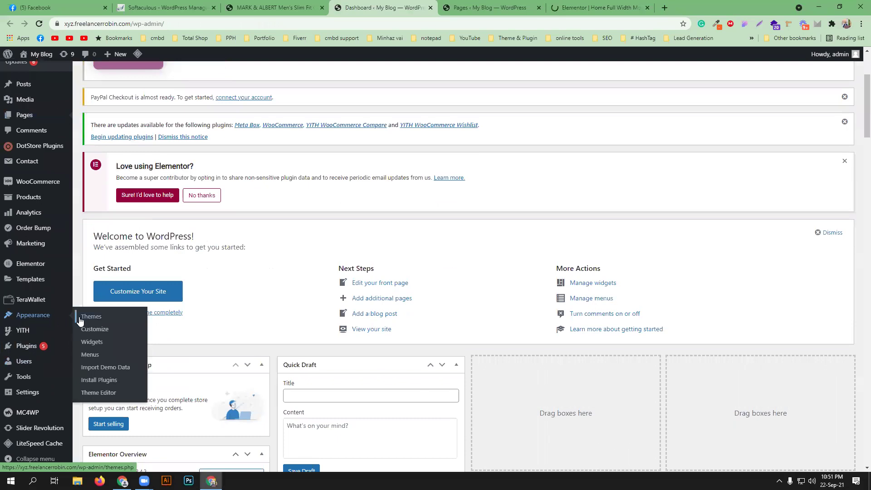
left_click(104, 335)
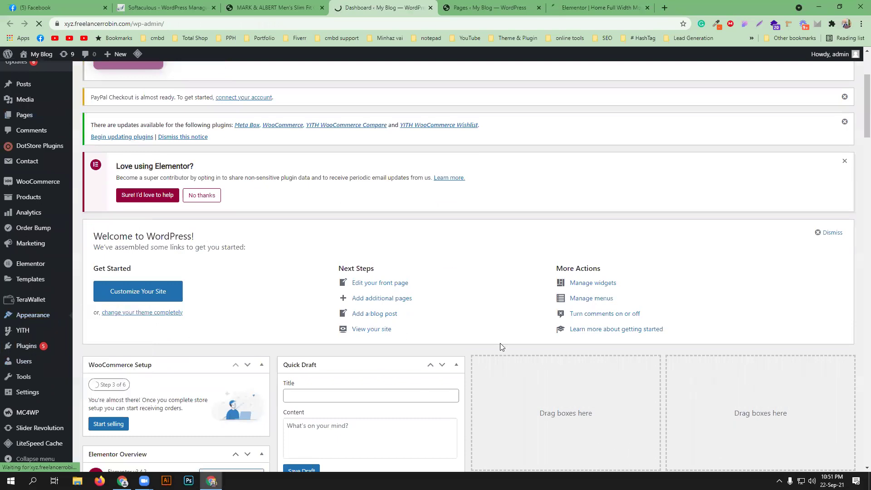
- Check the Elementor, Customizer and Pages tabs, then return to the Customizer once loaded
left_click(599, 7)
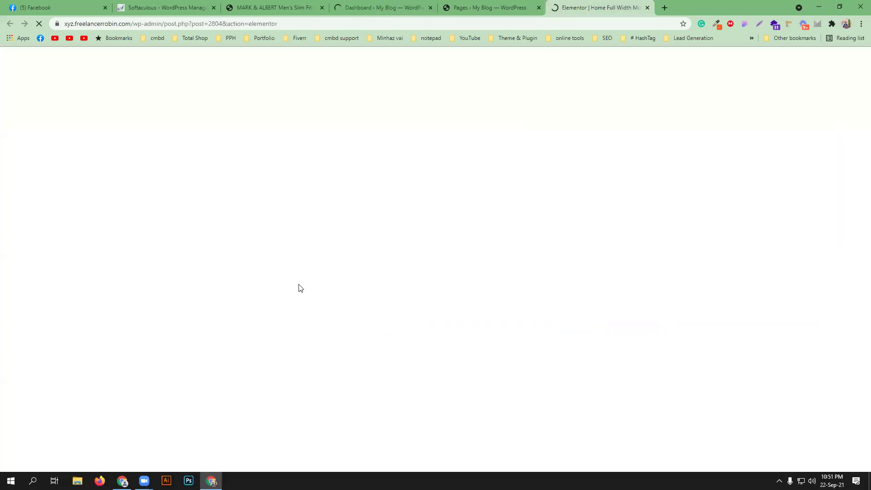
left_click(375, 5)
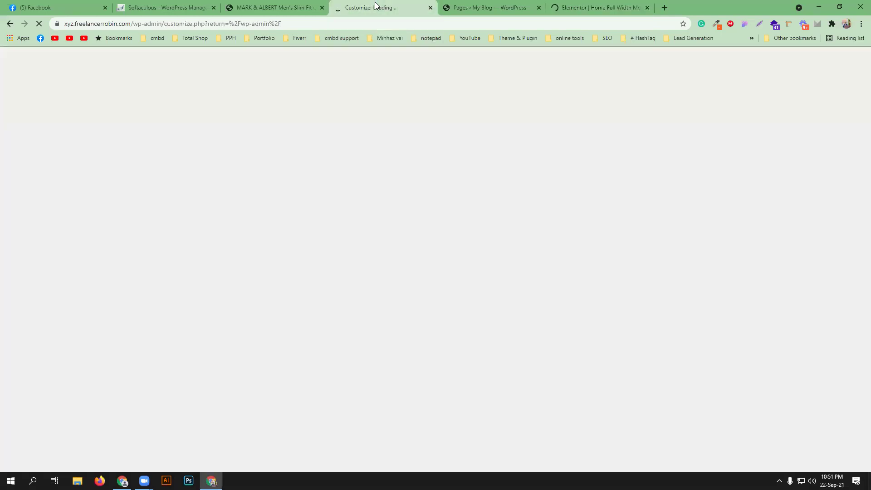
left_click(468, 7)
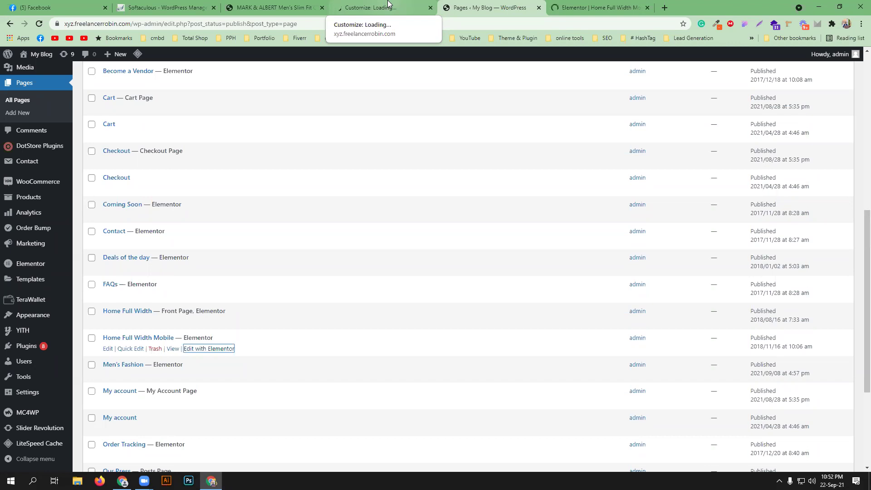
left_click(388, 4)
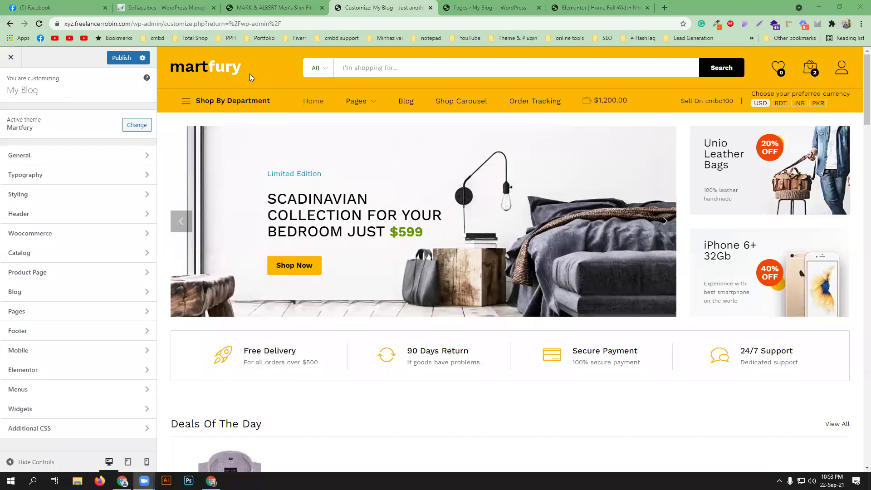
- Browse the store search's All category dropdown, then switch to the Elementor Home Full Width tab
mouse_move(276, 100)
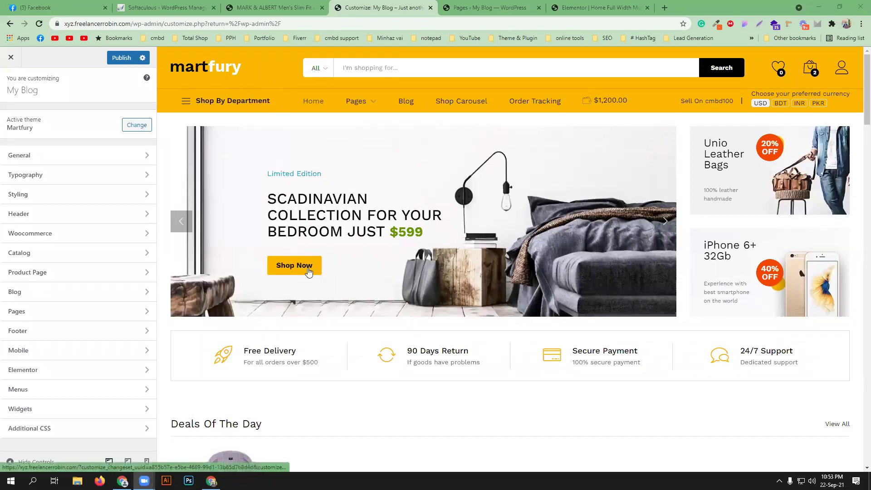
scroll(424, 308, "down", 10)
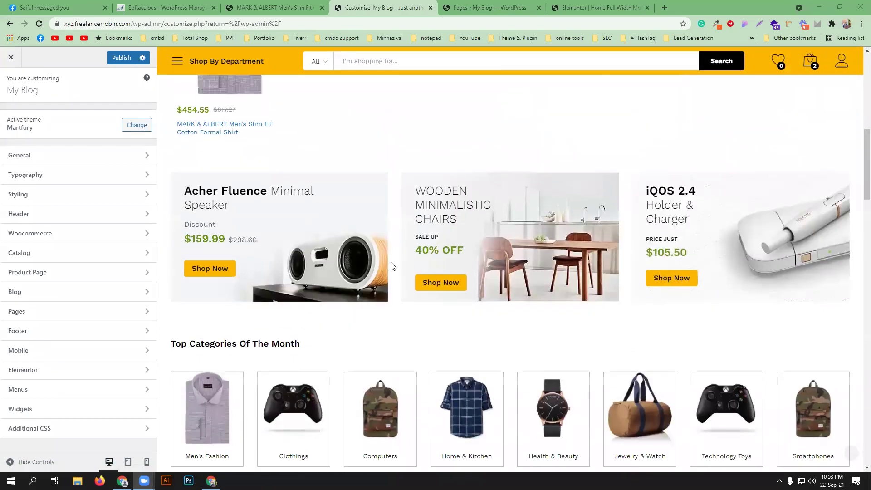
scroll(287, 286, "down", 5)
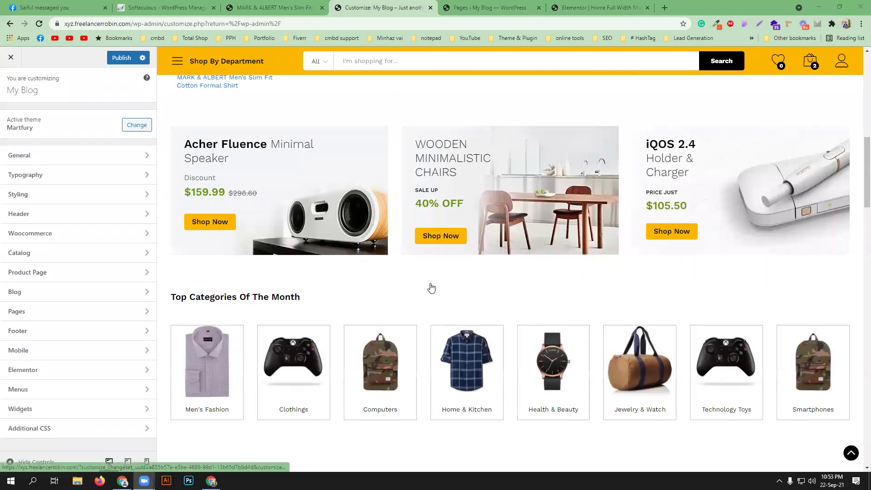
scroll(427, 285, "up", 5)
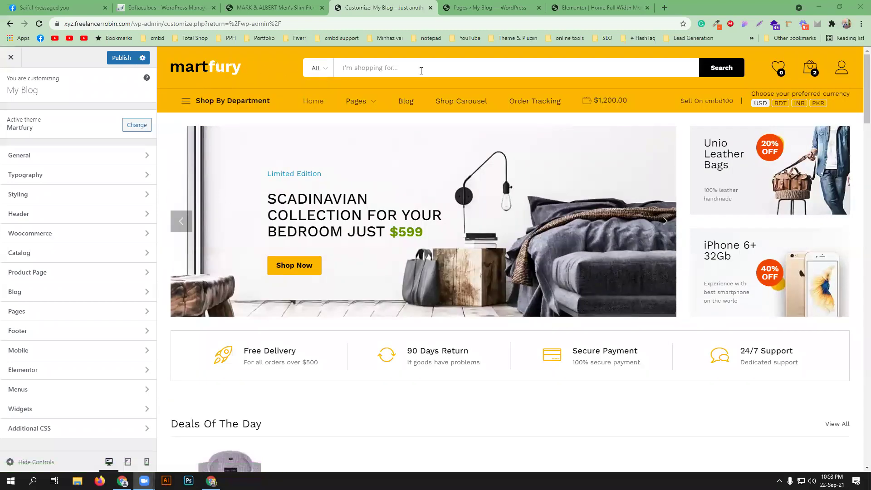
mouse_move(217, 110)
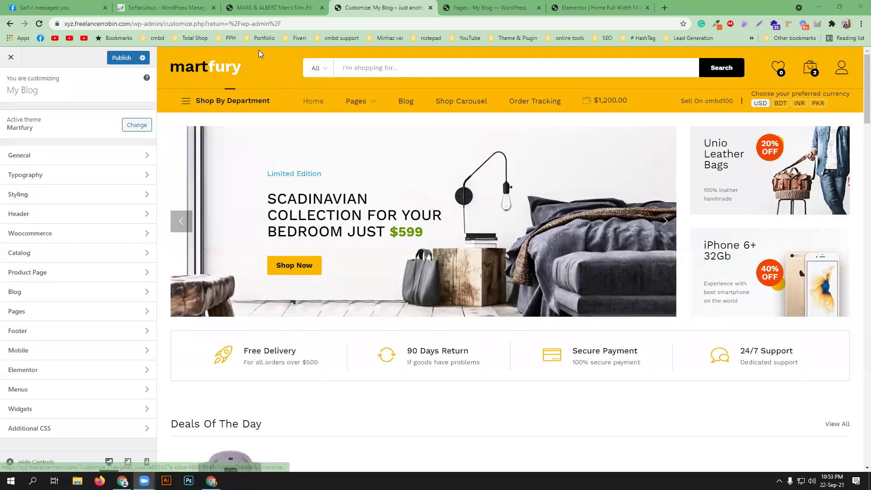
left_click(325, 70)
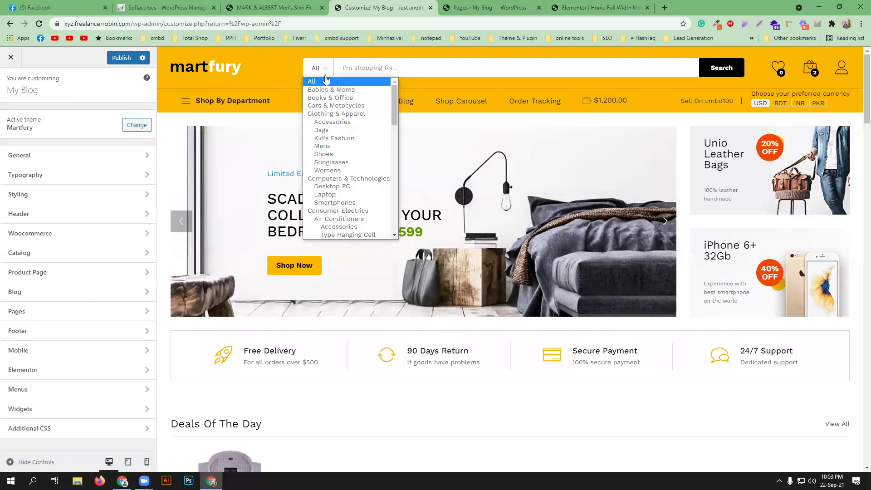
scroll(335, 138, "down", 7)
scroll(336, 141, "down", 3)
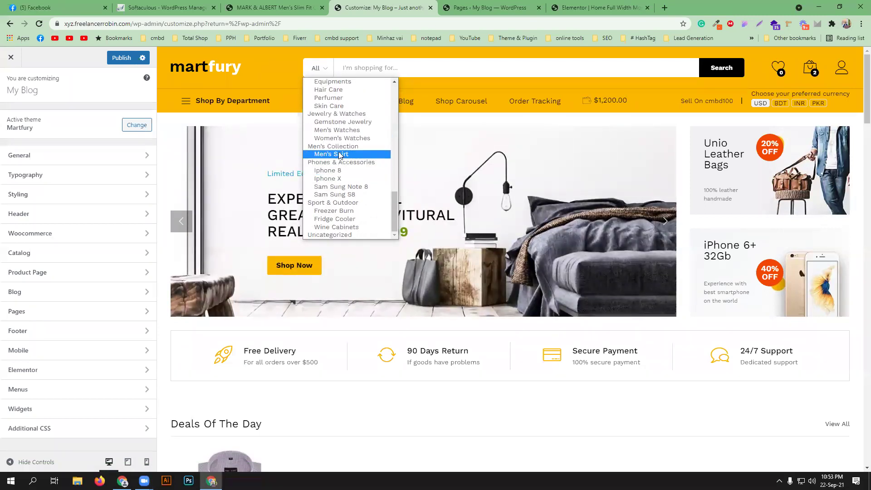
scroll(341, 160, "up", 1)
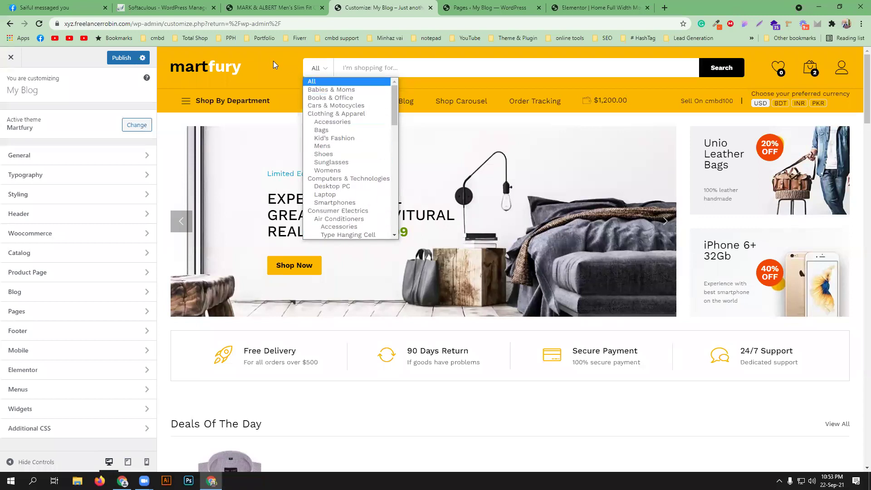
left_click(275, 69)
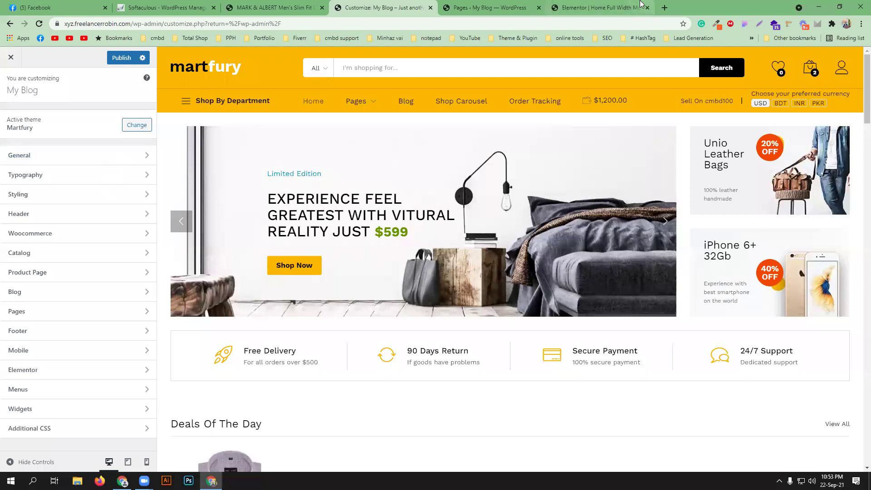
left_click(599, 8)
- Scroll through the homepage's category grid and product sections, then go back to the Customize tab
scroll(351, 299, "down", 12)
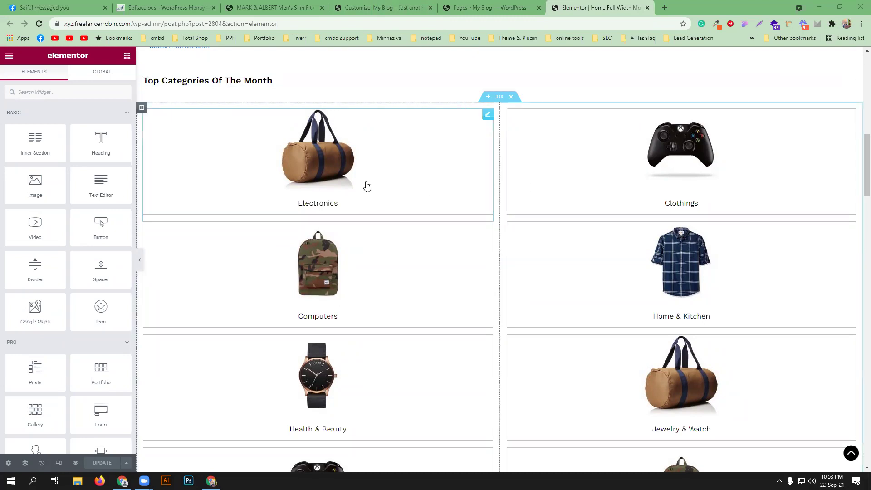
scroll(463, 234, "down", 10)
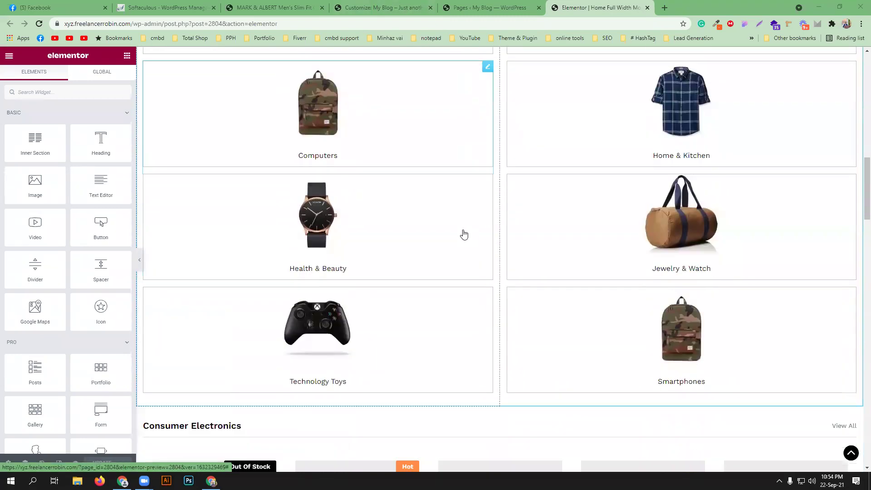
scroll(464, 235, "down", 9)
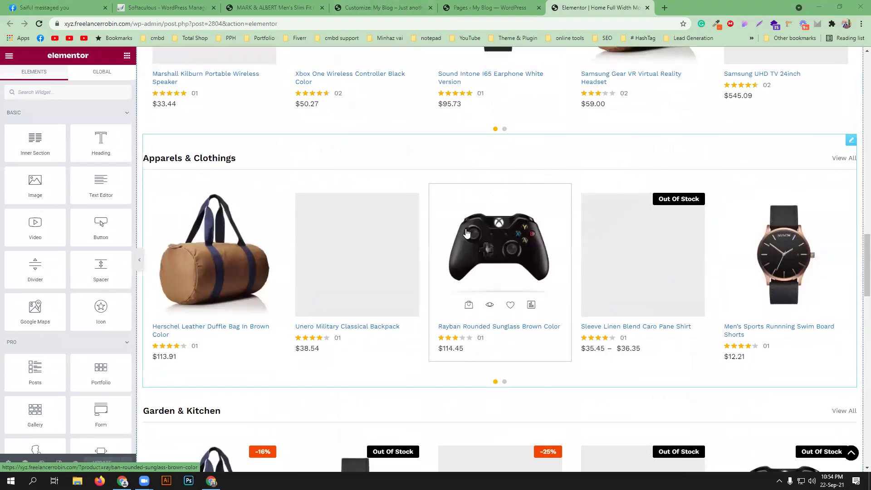
scroll(463, 227, "down", 5)
scroll(427, 236, "down", 2)
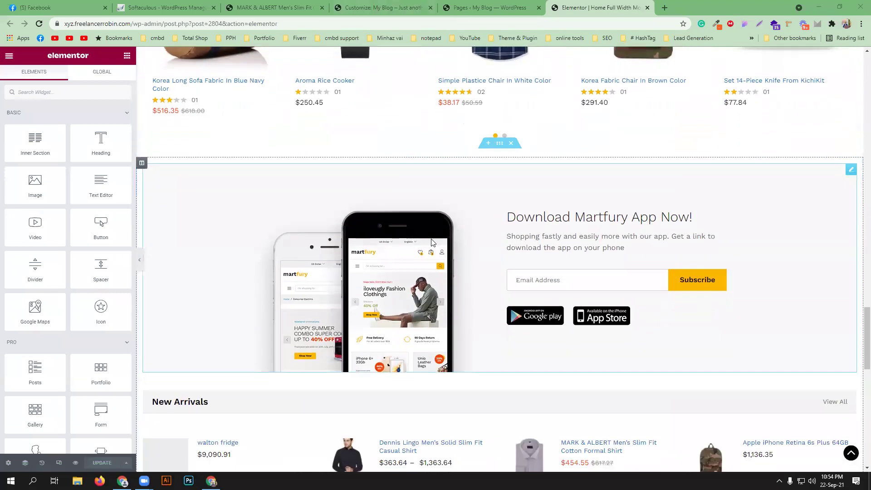
scroll(434, 240, "up", 8)
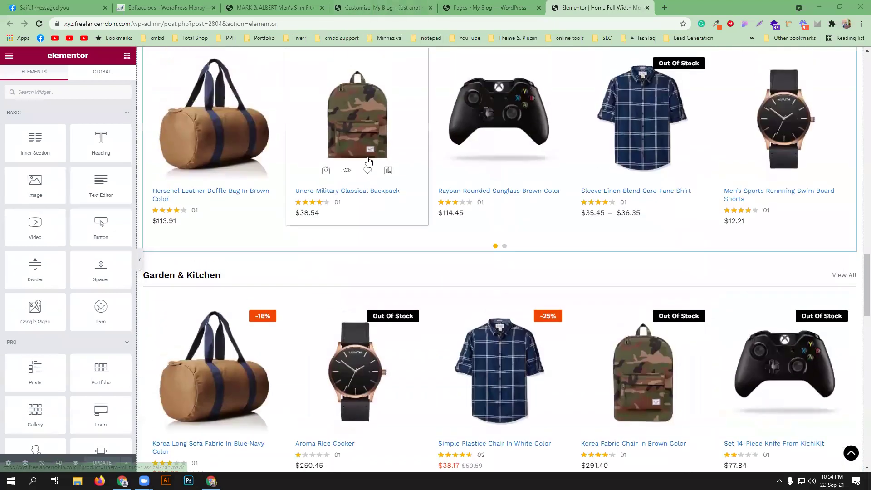
left_click(384, 6)
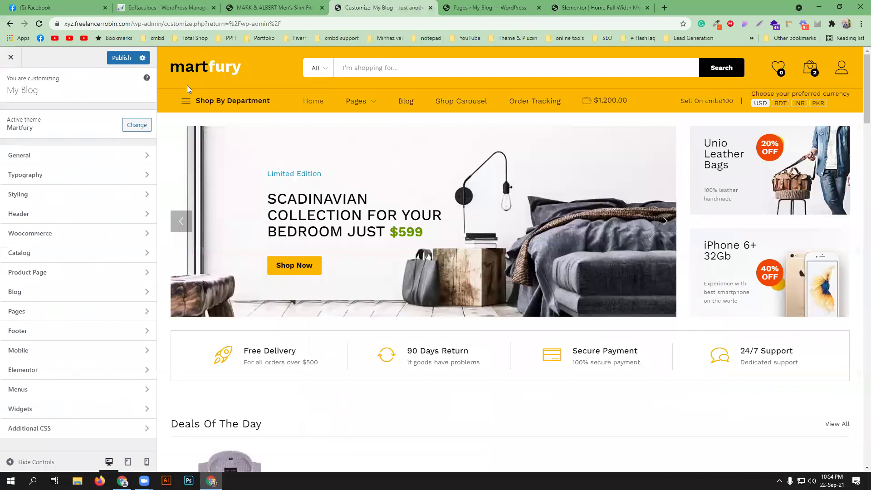
- Rename the site title from My Blog to 'cmbd-100 super shop' in Site Identity
left_click(73, 156)
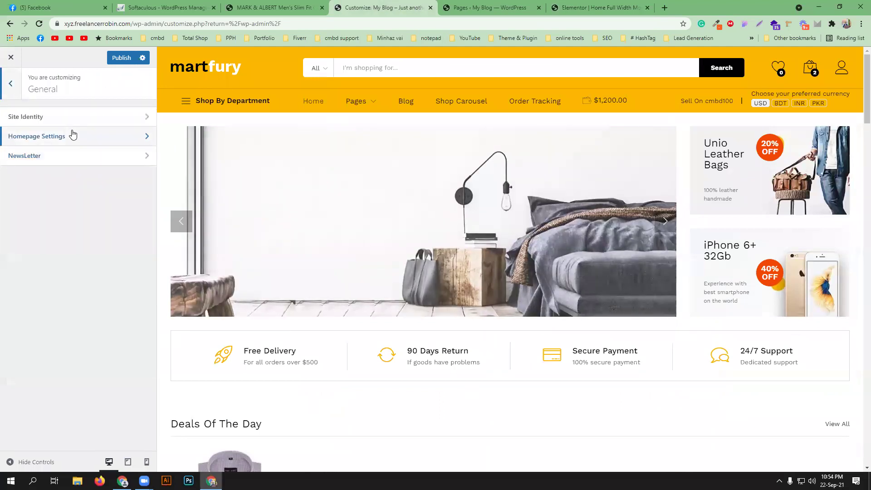
left_click(84, 117)
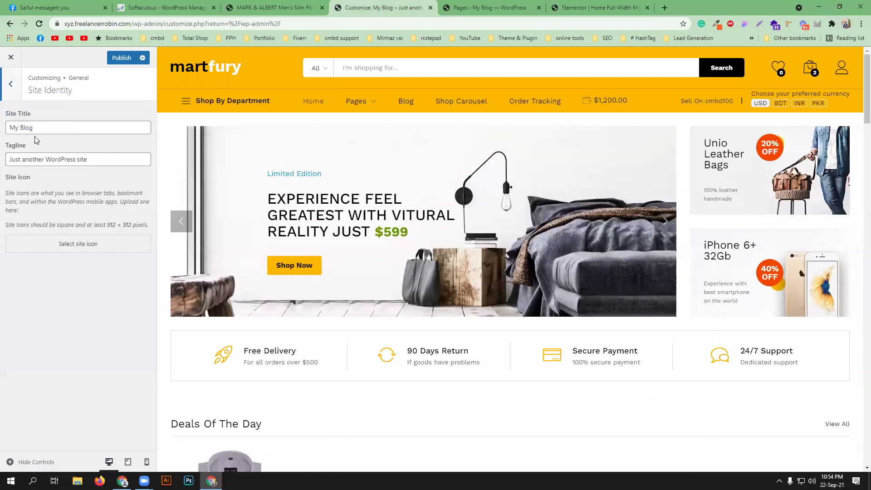
triple_click(48, 127)
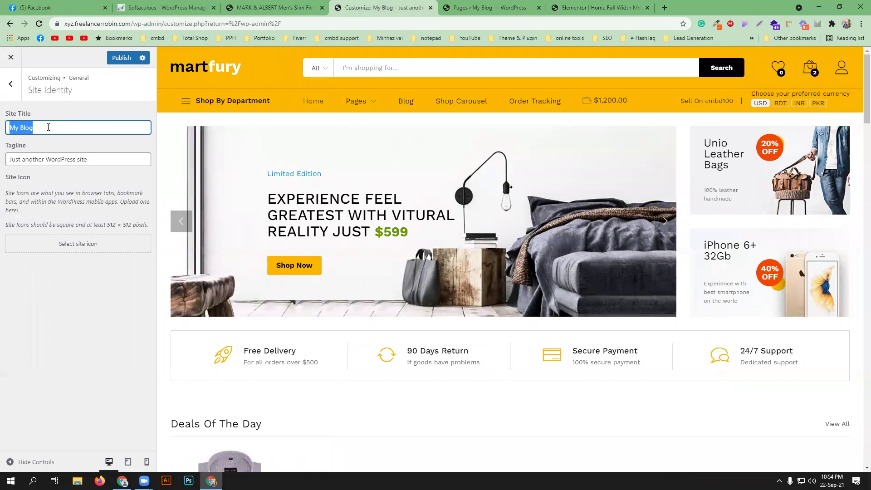
type("cmbd-100 super shop")
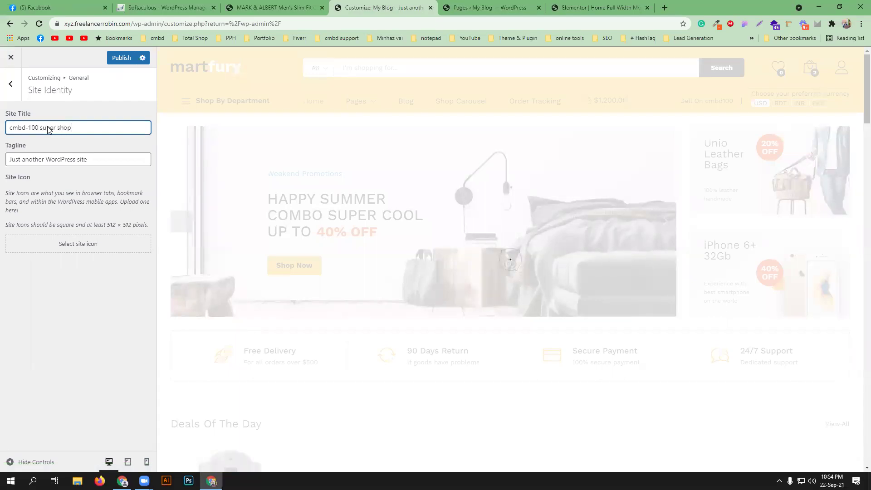
- Select the tagline text and start choosing an image for the site icon
left_click(90, 162)
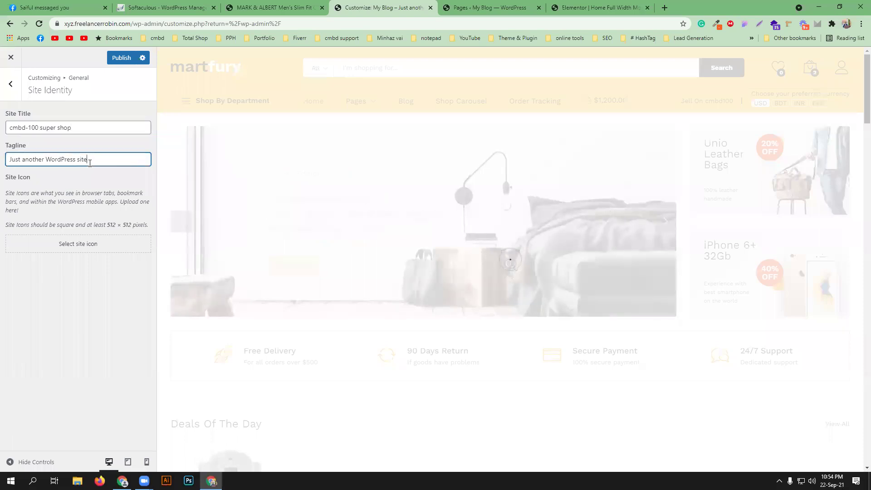
triple_click(89, 162)
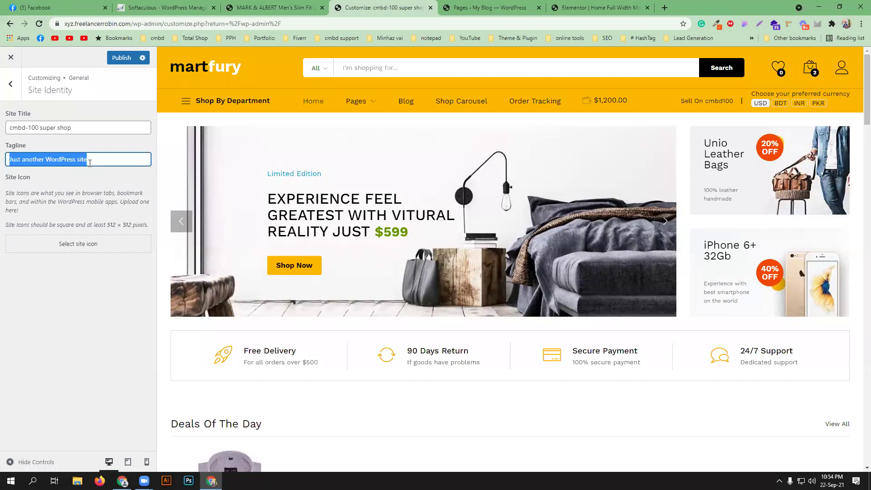
left_click(59, 244)
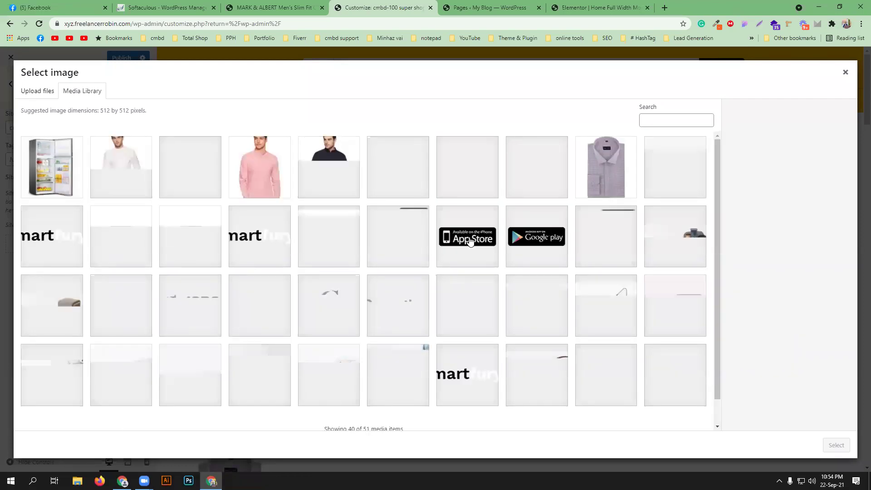
- Set the App Store badge t2.png as site icon, cropped to its phone symbol
left_click(466, 255)
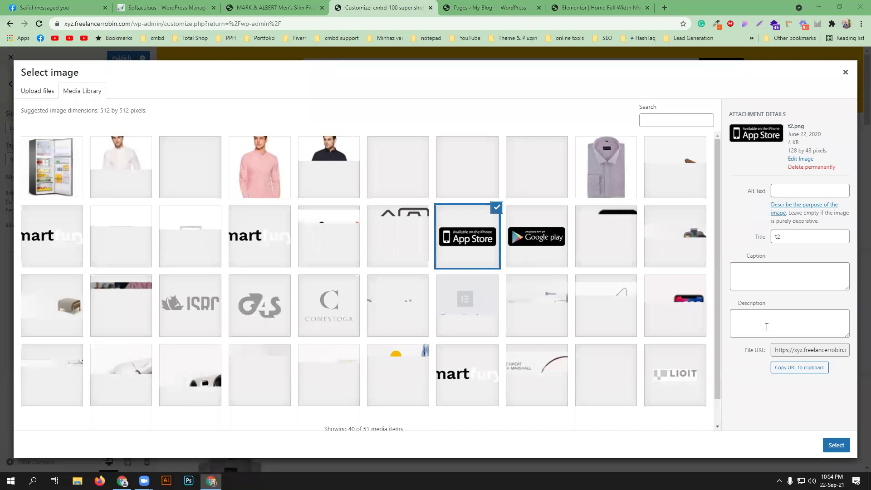
left_click(836, 445)
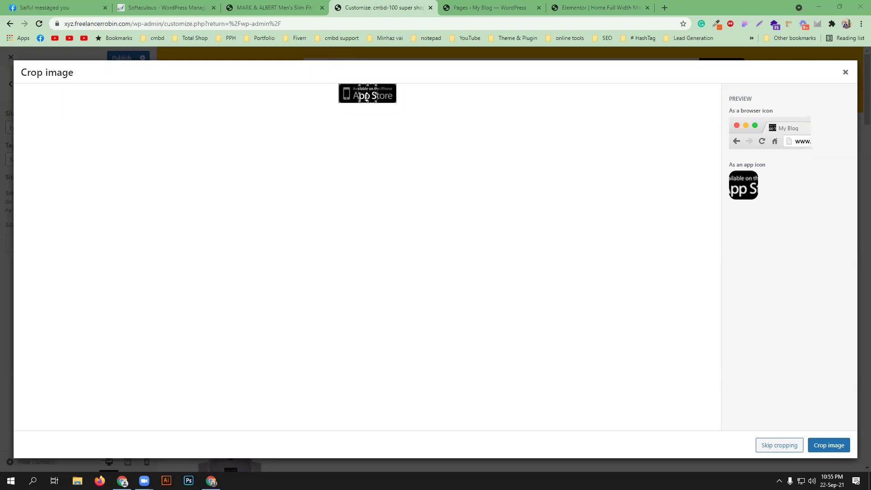
left_click_drag(367, 95, 347, 95)
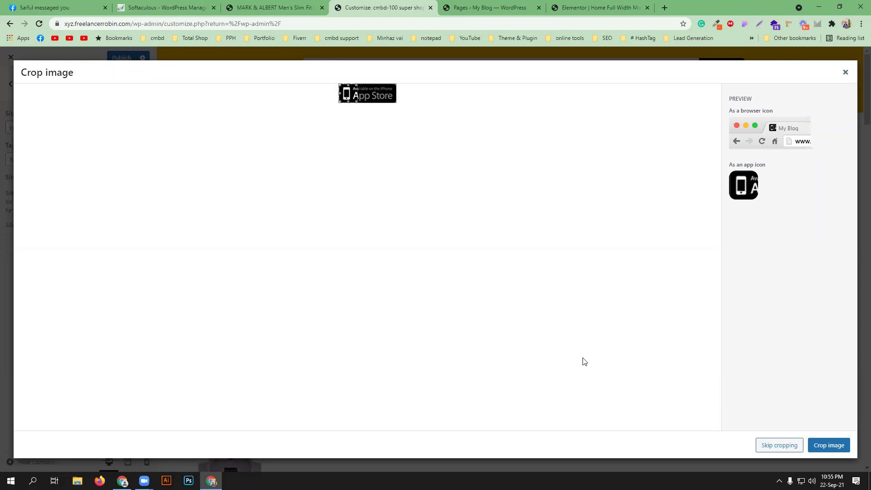
left_click(832, 446)
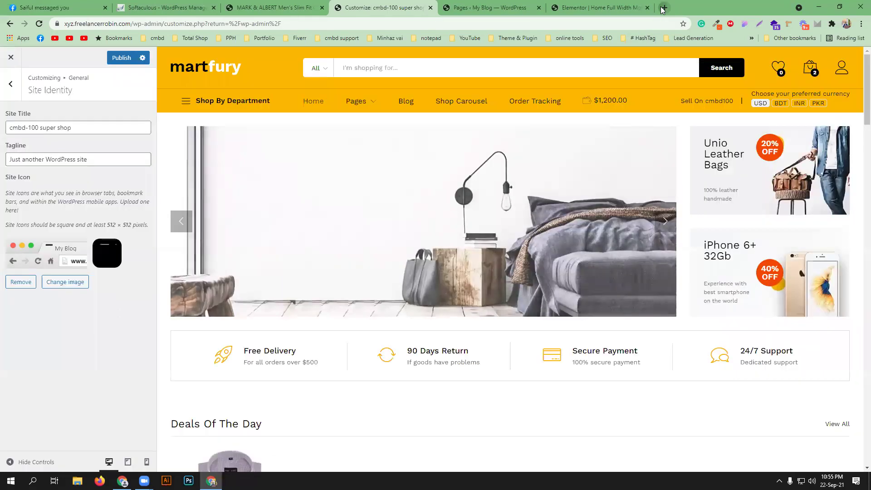
- Search totalshopbd in a new tab, open Total Shop BD, then return to the Customizer
left_click(664, 8)
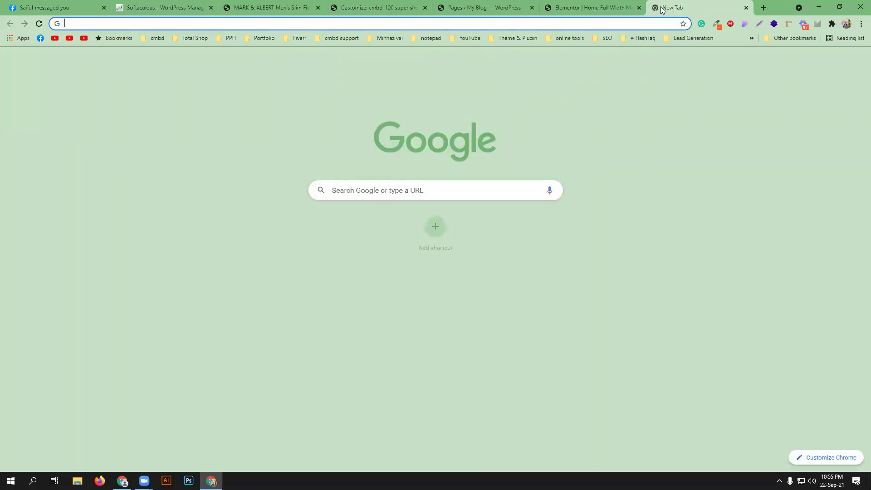
type("tota")
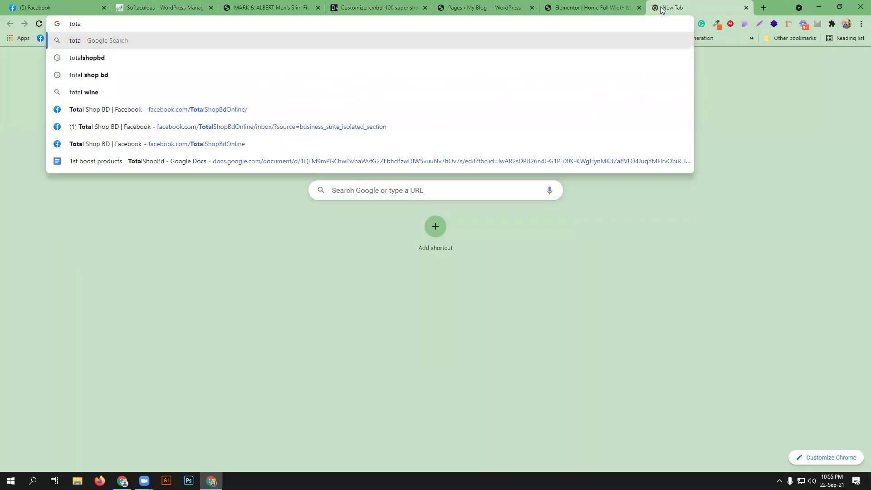
type("lshopbd")
left_click(444, 58)
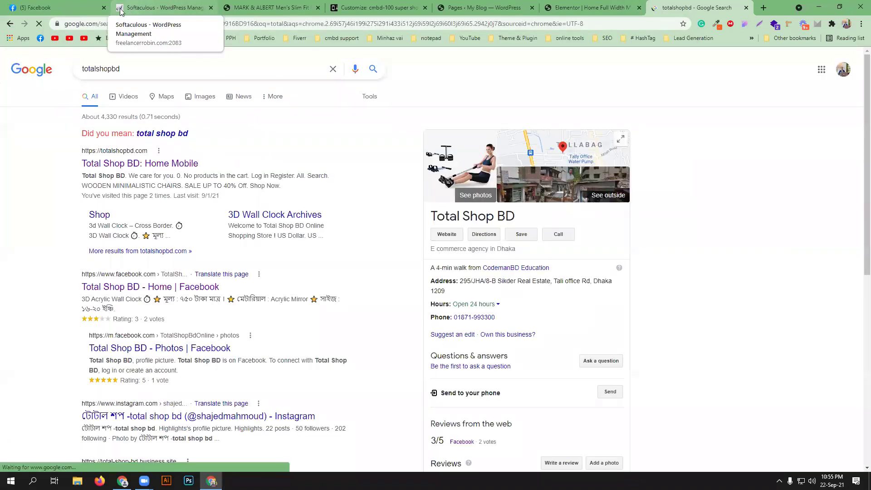
left_click(127, 168)
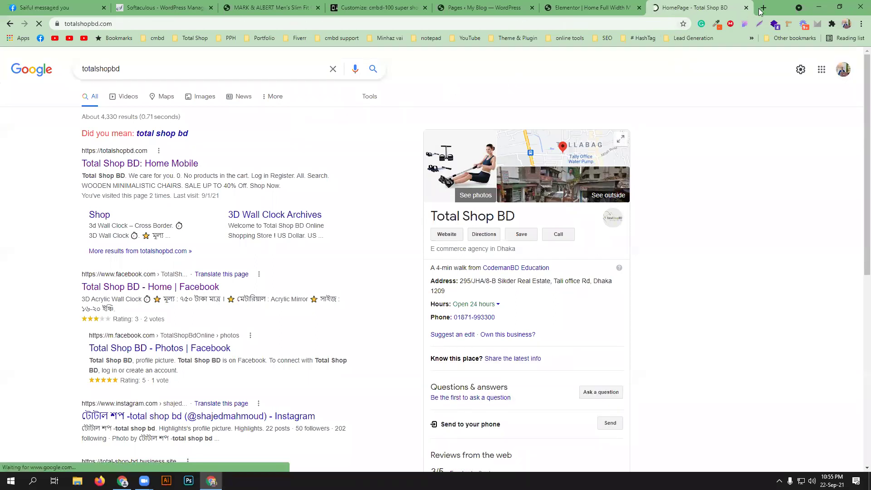
left_click(313, 6)
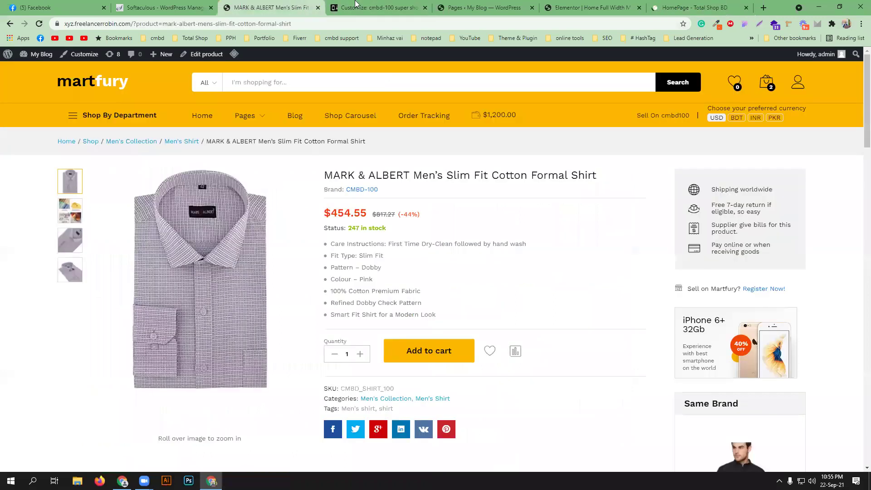
left_click(357, 6)
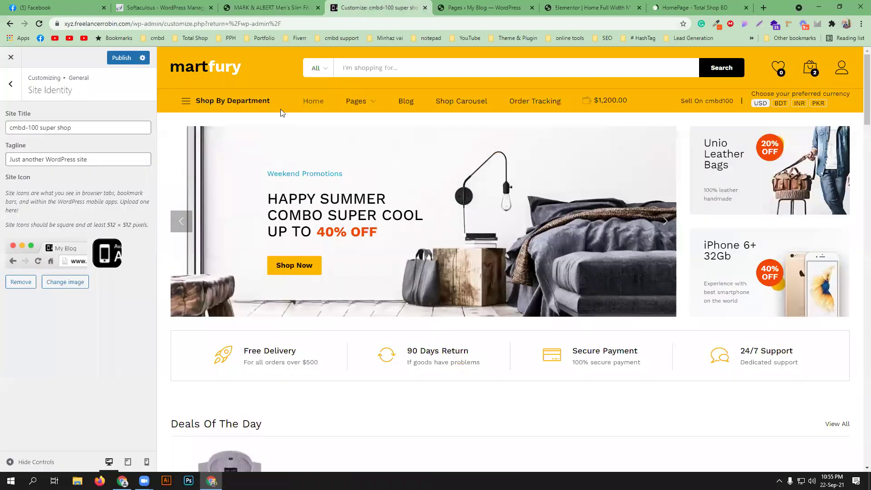
- Keep Home Full Width as homepage and Our Press as posts page, then open NewsLetter settings
left_click(13, 85)
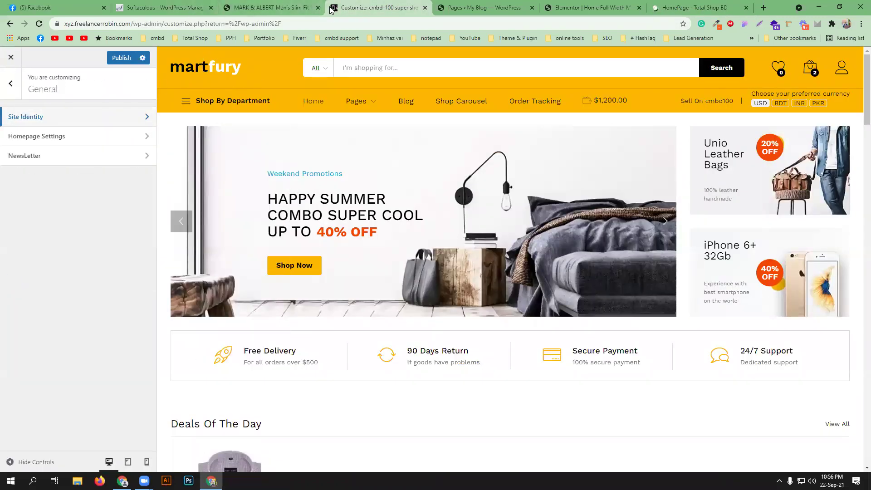
left_click(80, 136)
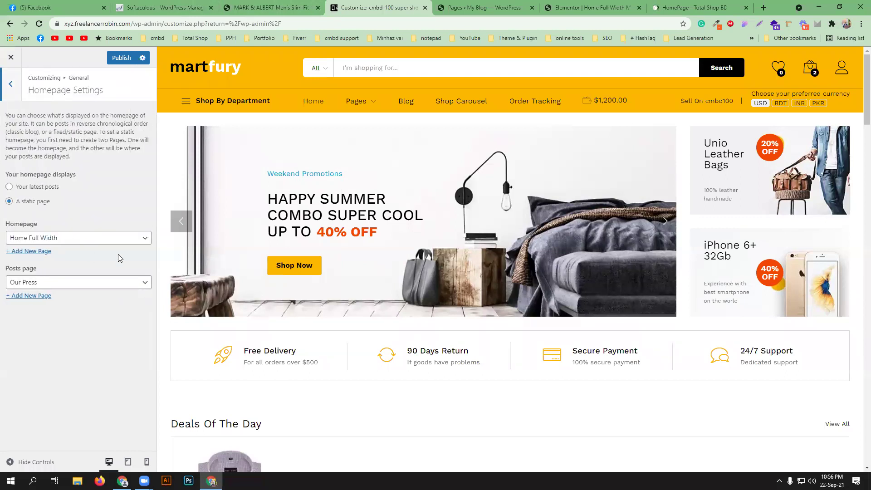
left_click(94, 238)
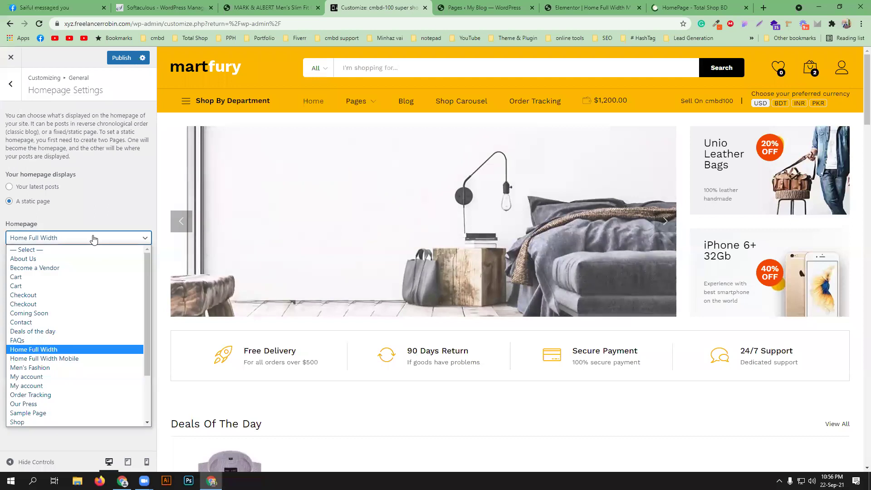
left_click(93, 237)
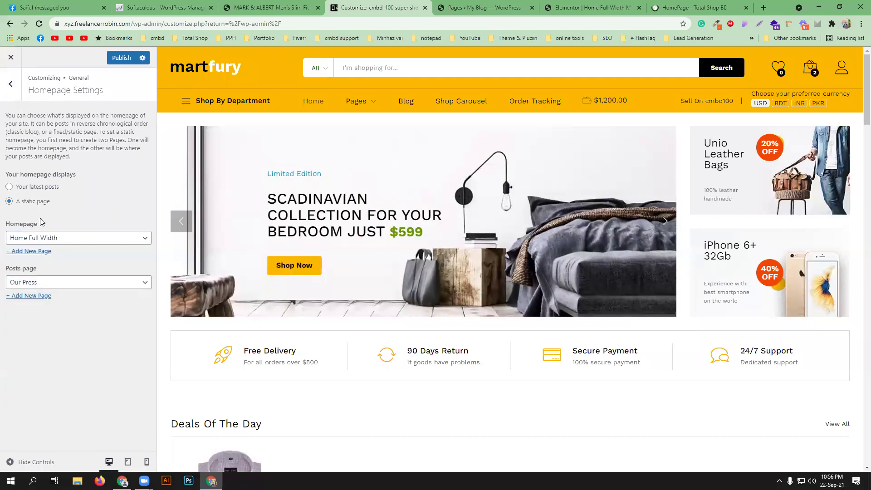
left_click(80, 283)
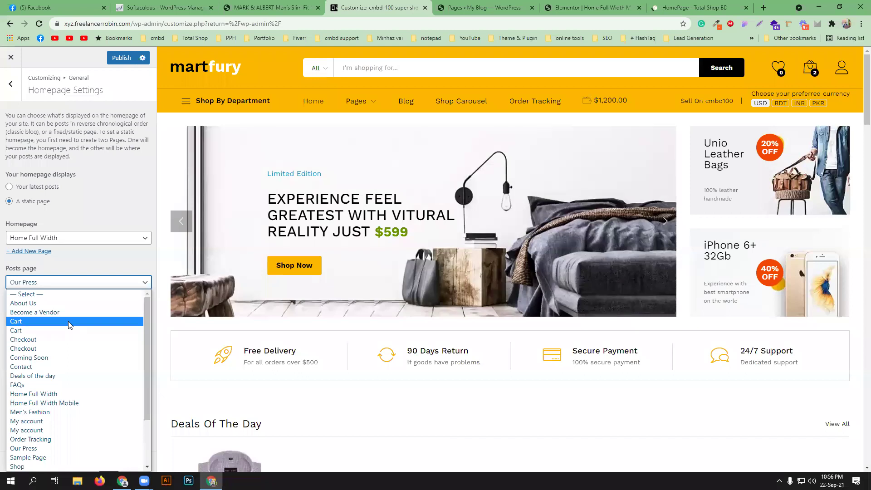
left_click(746, 7)
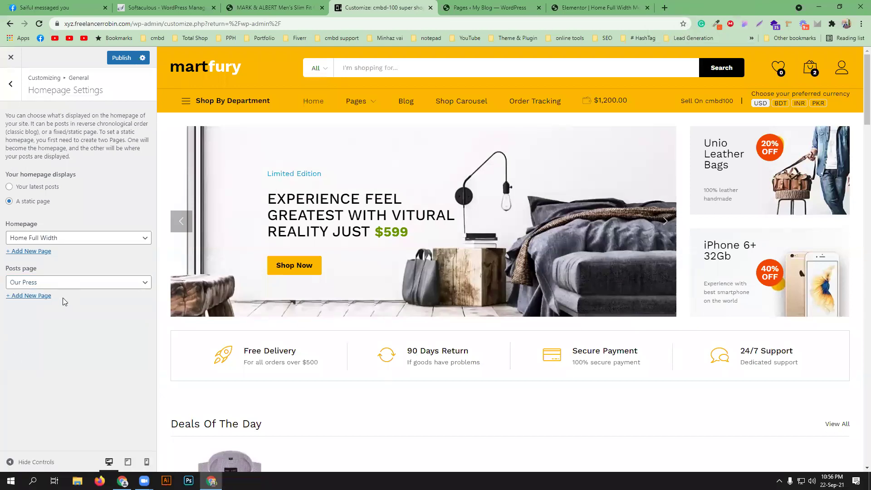
left_click(64, 285)
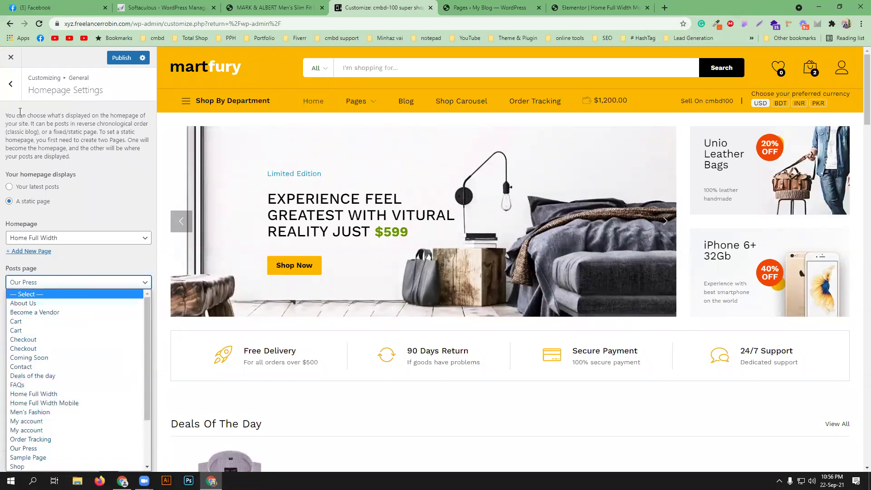
left_click(11, 83)
left_click(102, 158)
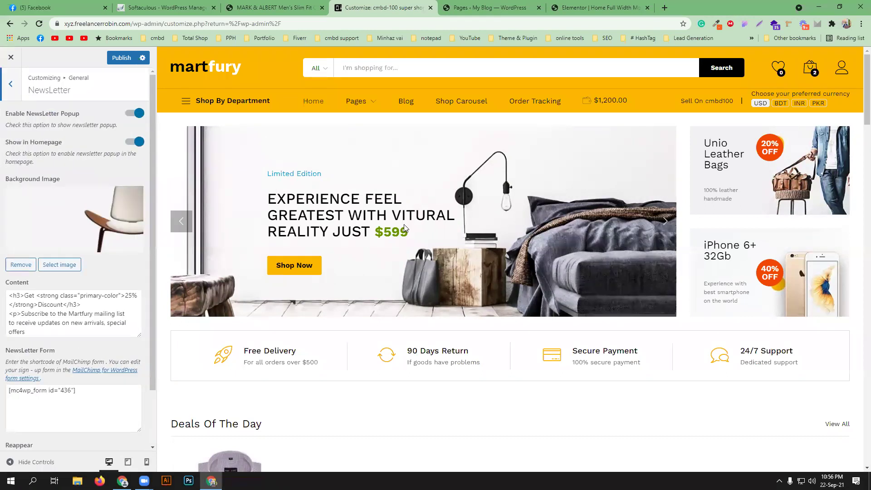
- Switch off Enable NewsLetter Popup and Show in Homepage, then back out to the main panel
left_click(138, 116)
left_click(136, 142)
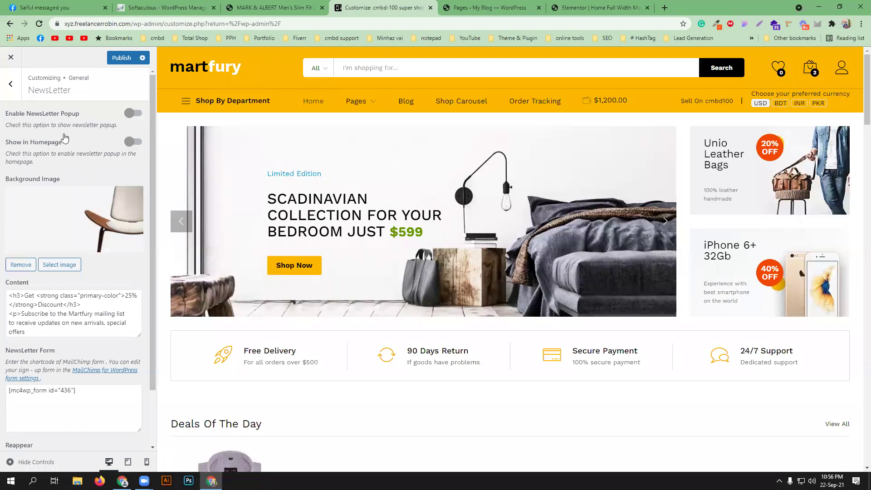
left_click(7, 92)
left_click(9, 86)
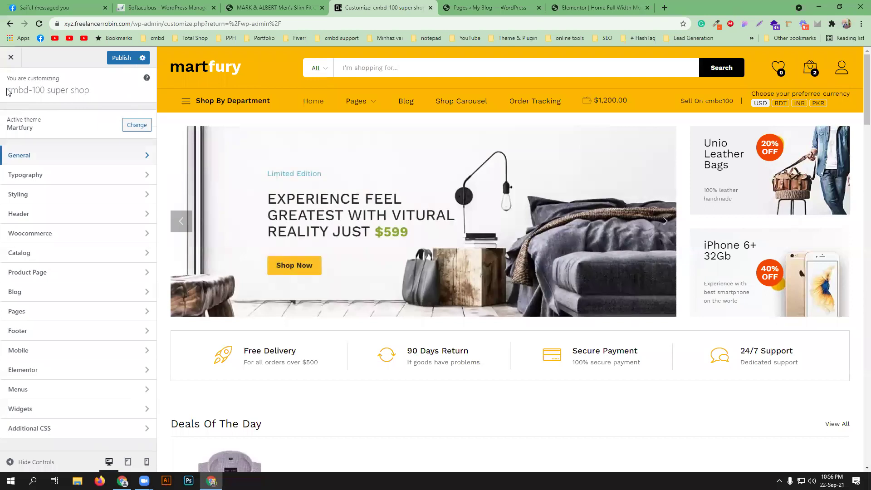
left_click(129, 174)
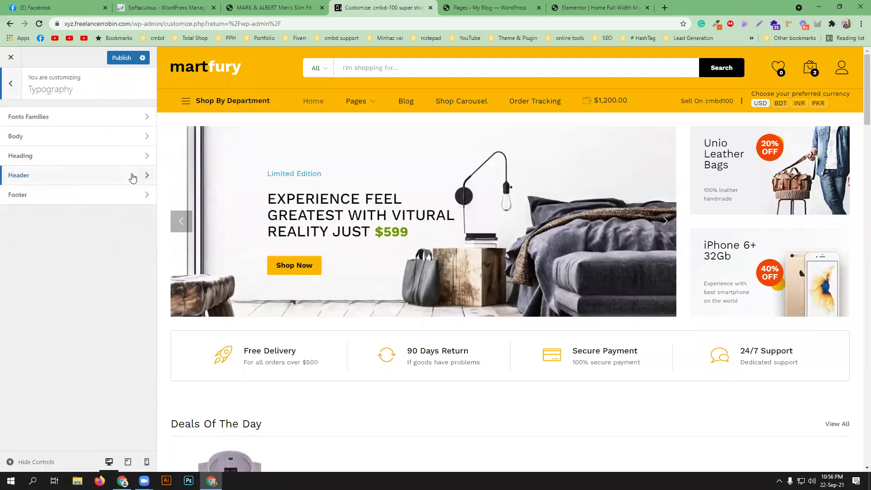
left_click(119, 120)
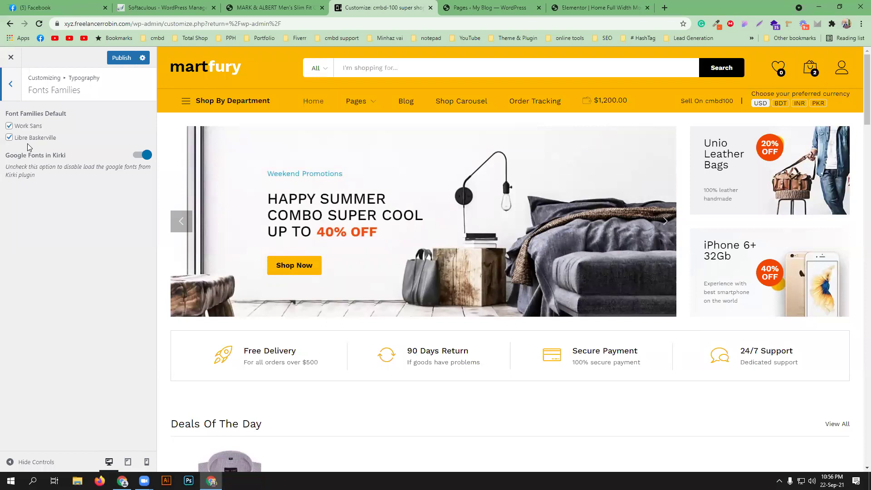
left_click(10, 84)
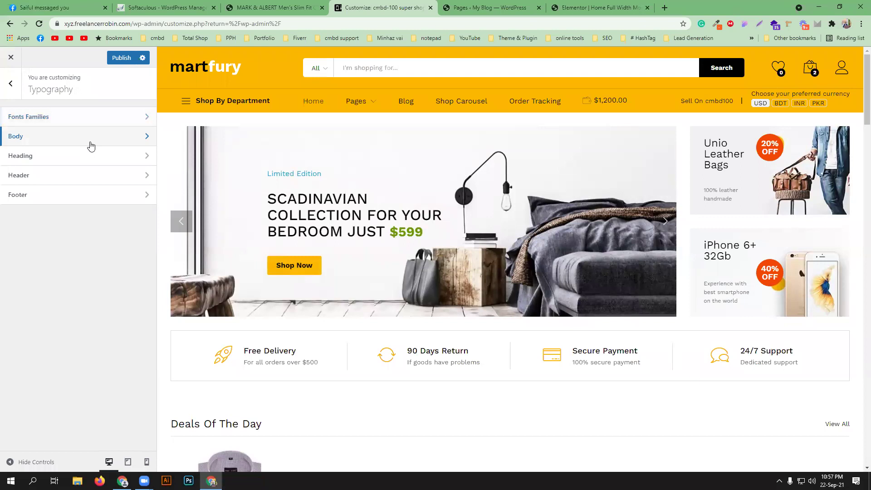
left_click(91, 144)
left_click(20, 85)
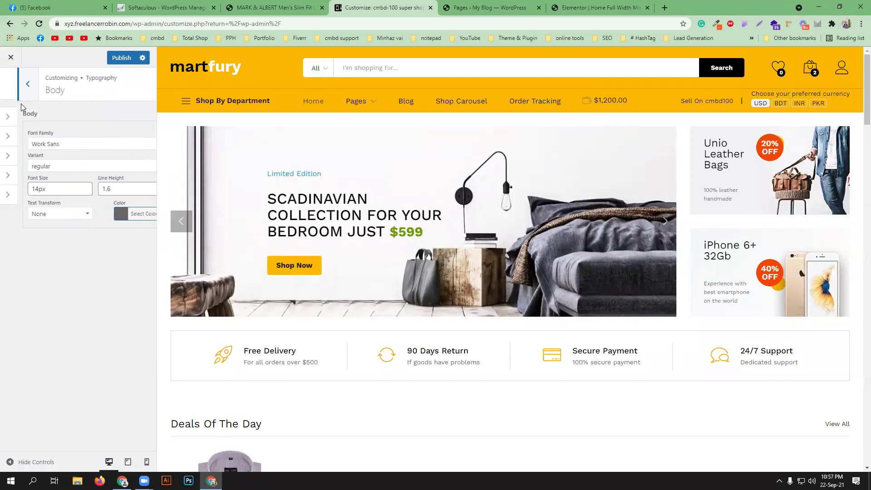
left_click(57, 159)
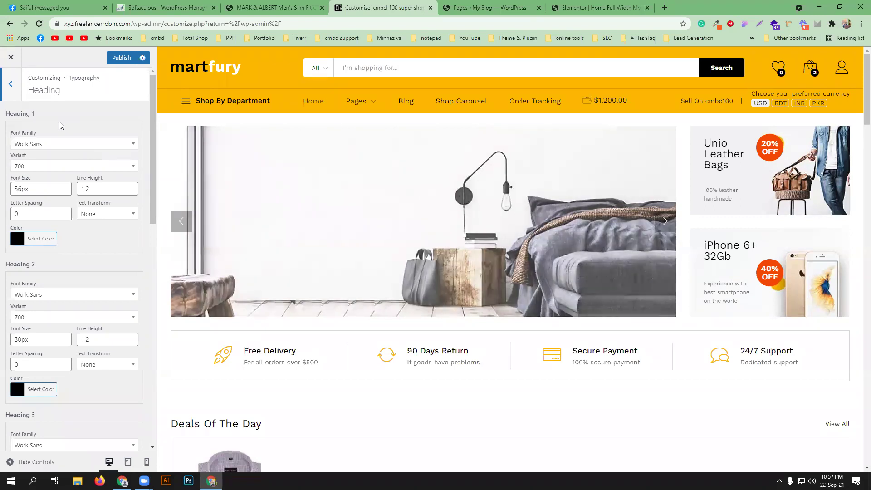
left_click(11, 90)
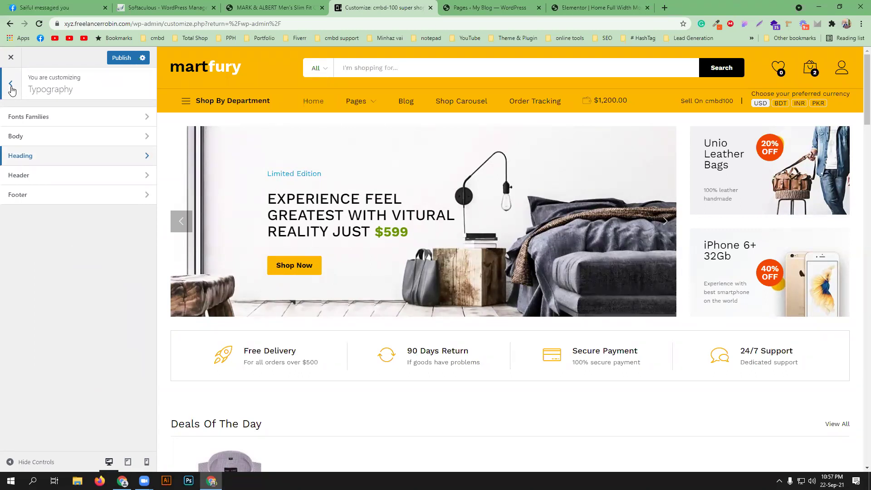
left_click(43, 176)
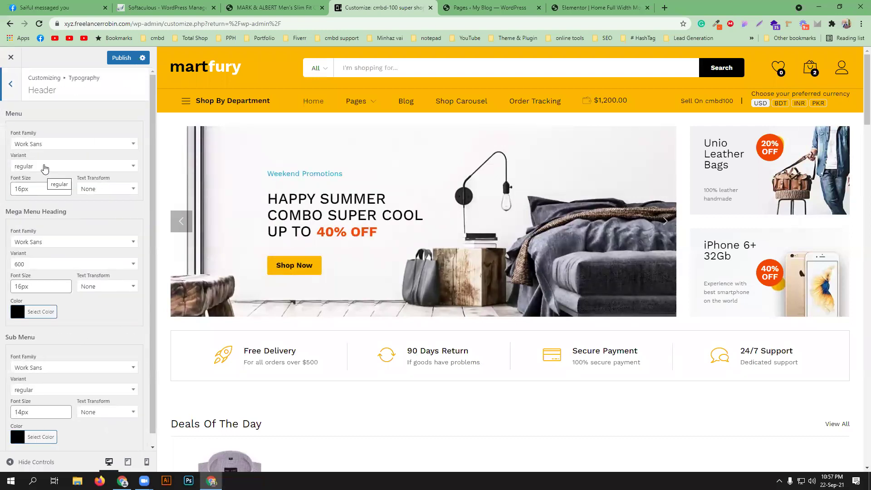
scroll(44, 195, "down", 1)
scroll(47, 241, "up", 1)
left_click(10, 83)
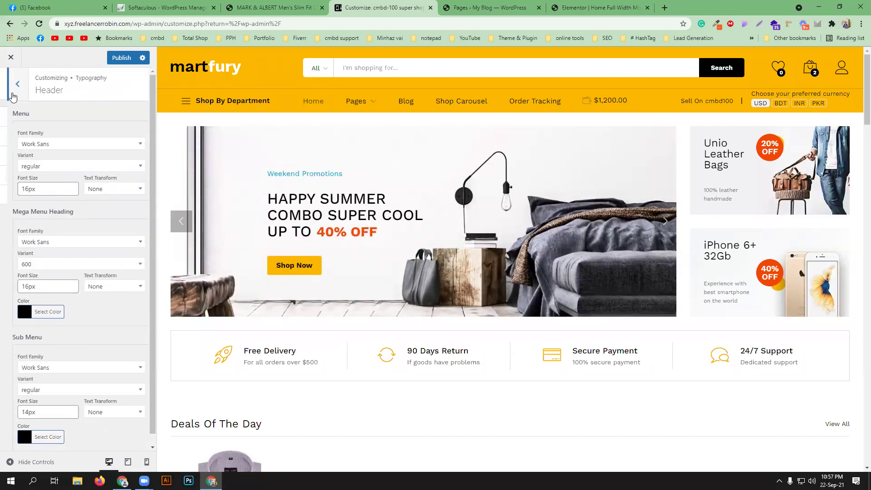
left_click(58, 202)
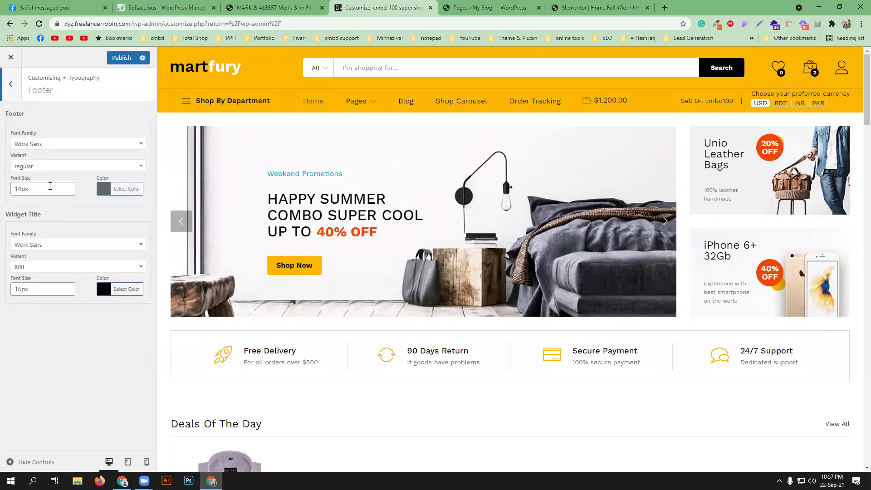
left_click(11, 84)
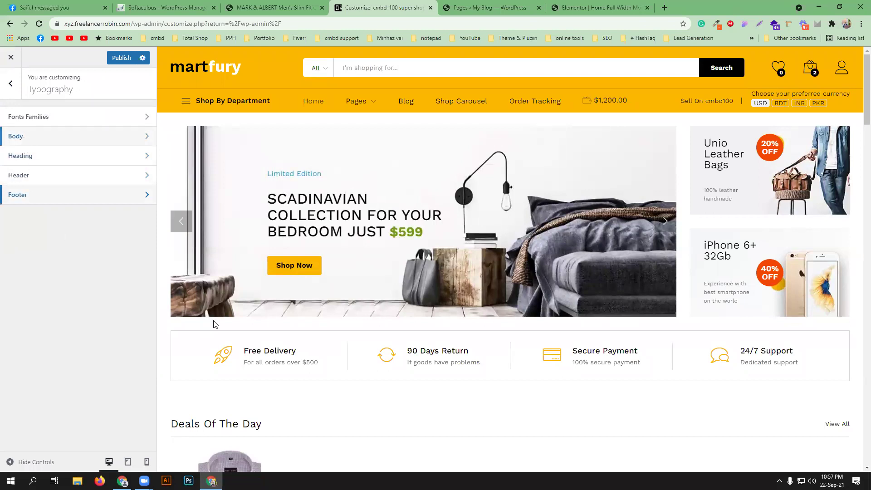
scroll(225, 325, "down", 5)
scroll(328, 286, "up", 5)
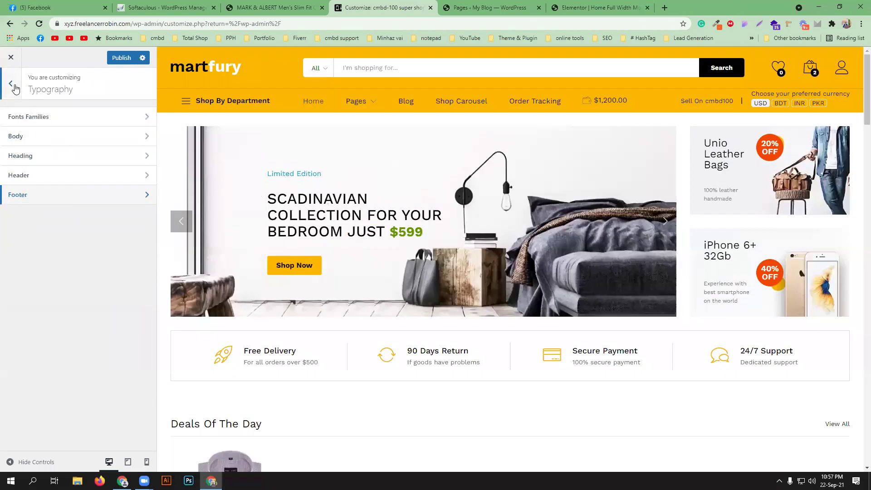
left_click(12, 85)
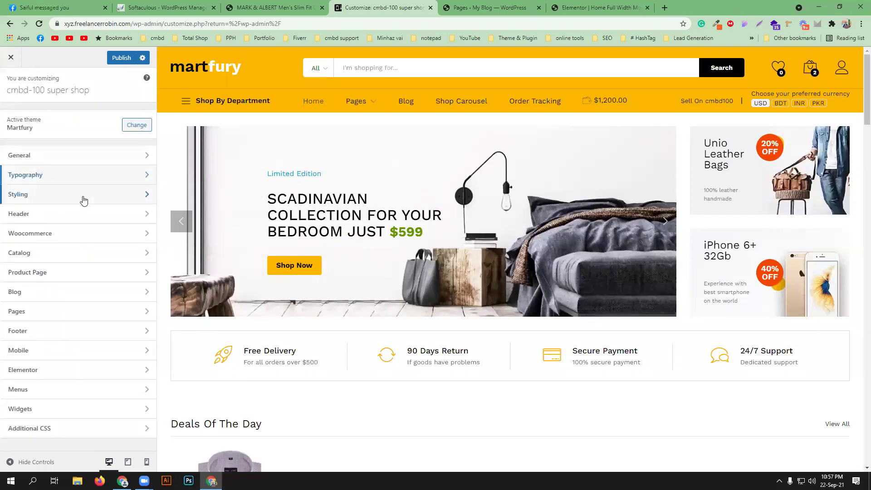
- Review the General styling toggles for lazy load, back-to-top and preloader, and test the back-to-top arrow
left_click(83, 195)
left_click(93, 117)
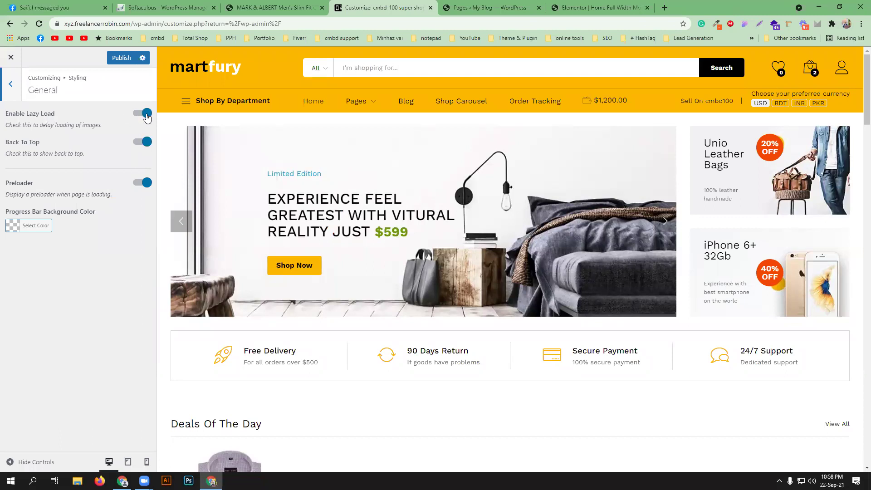
scroll(467, 282, "down", 10)
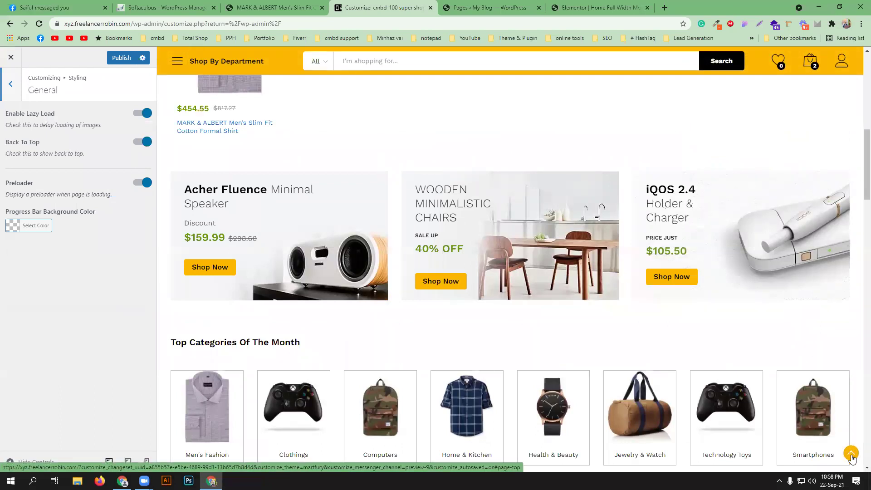
left_click(852, 454)
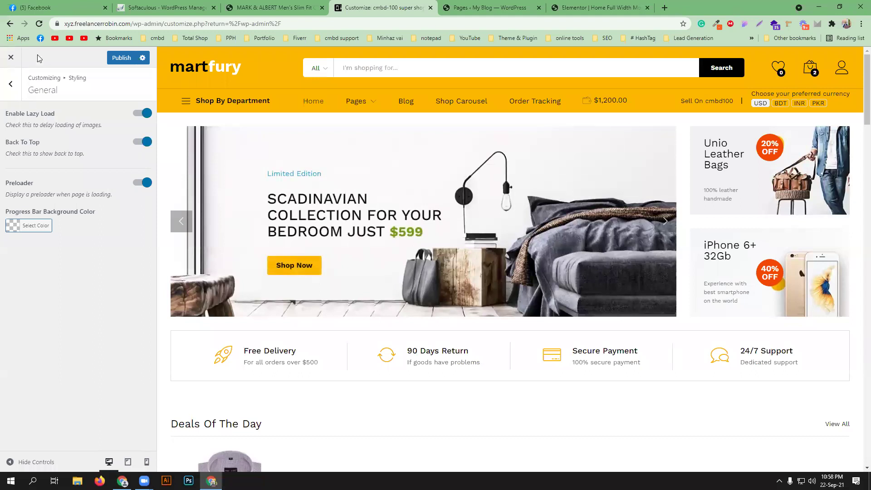
left_click(10, 84)
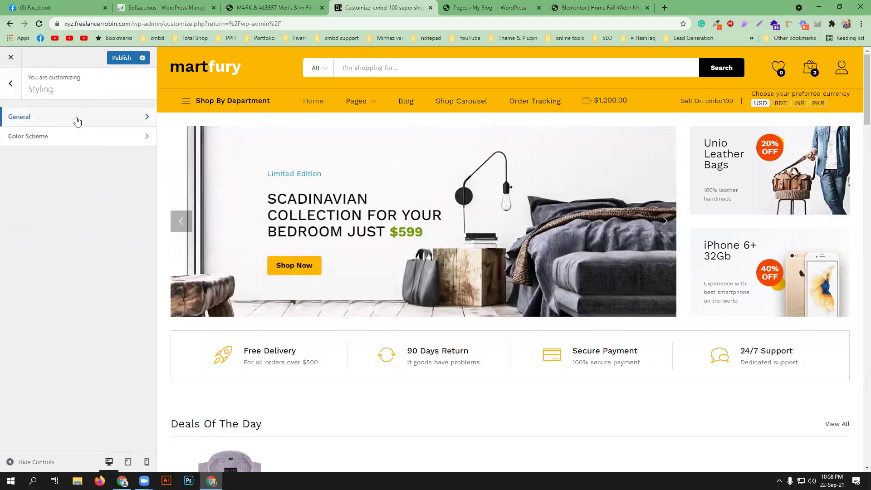
- Try blue as the store's base colour scheme, then settle on green
left_click(82, 137)
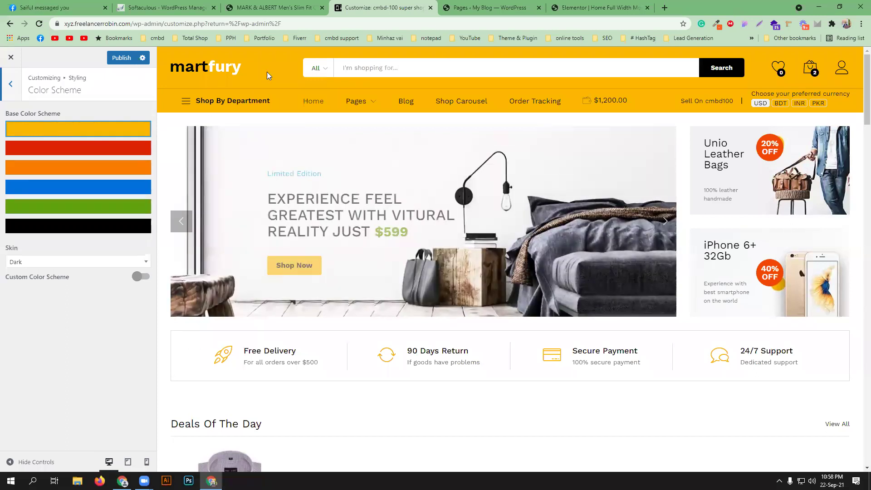
left_click(91, 188)
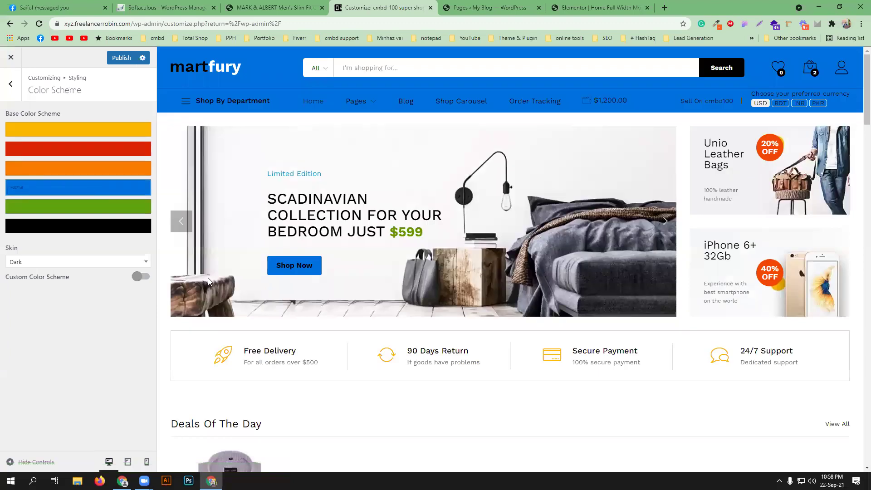
scroll(354, 287, "down", 8)
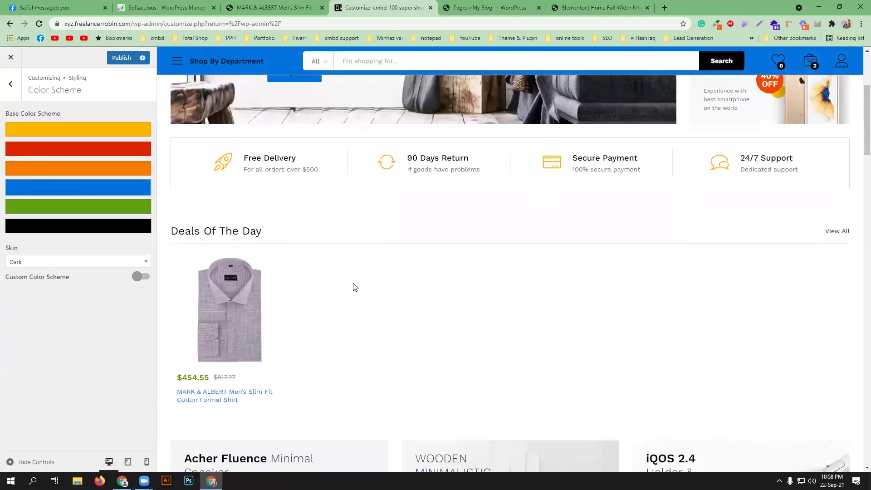
scroll(255, 259, "down", 4)
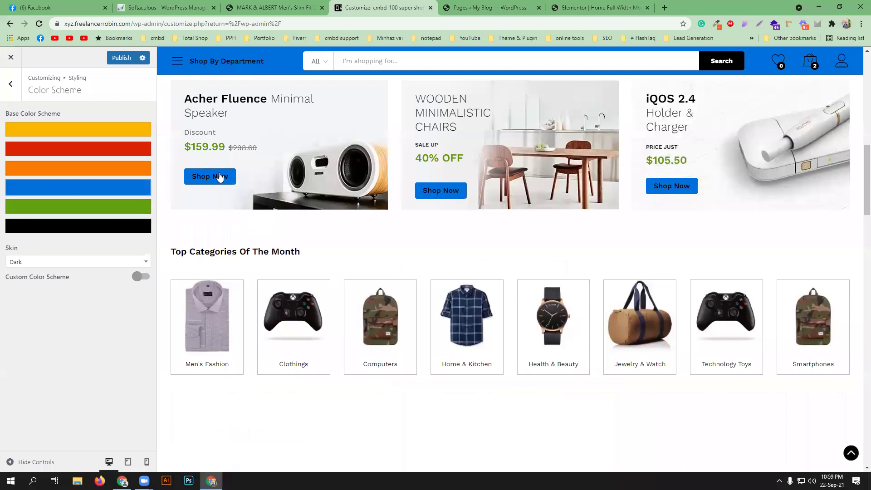
scroll(371, 291, "down", 4)
scroll(372, 291, "down", 4)
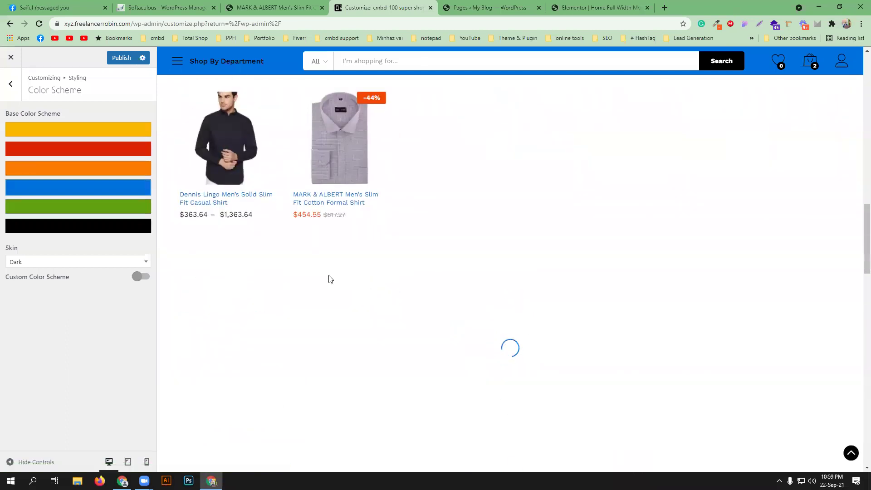
left_click(76, 206)
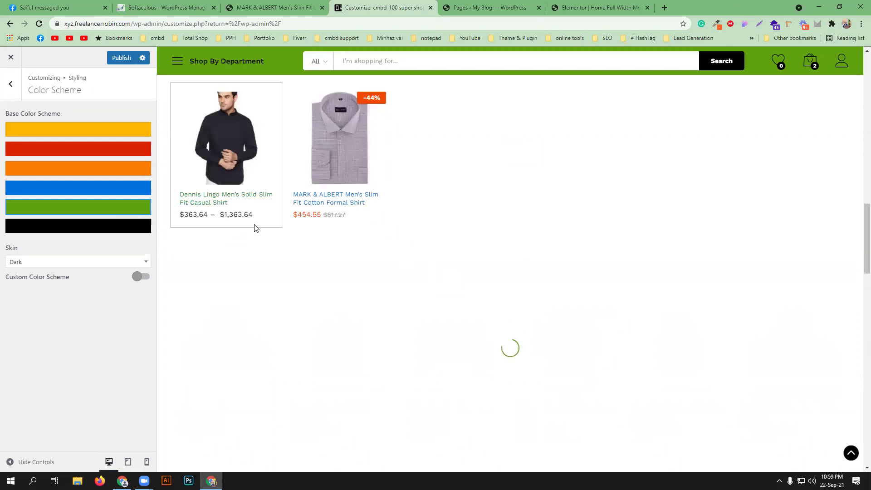
- Change the Skin setting from Dark to Light
scroll(388, 232, "down", 4)
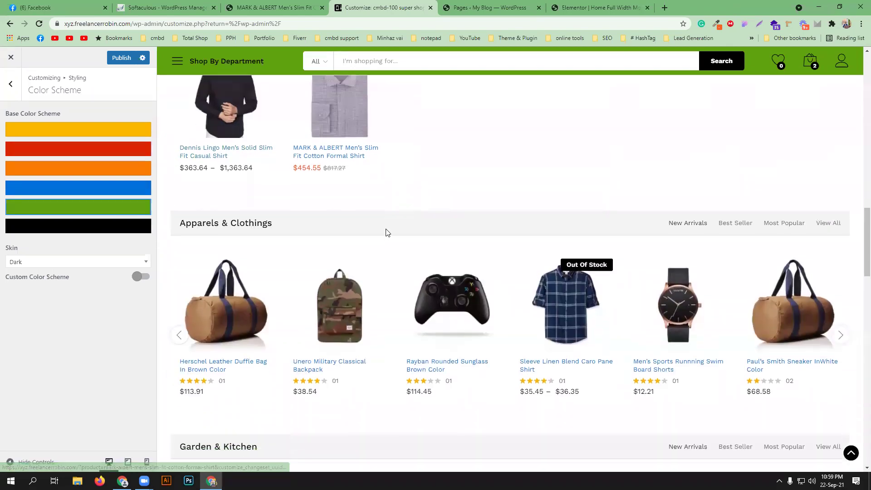
scroll(385, 232, "down", 10)
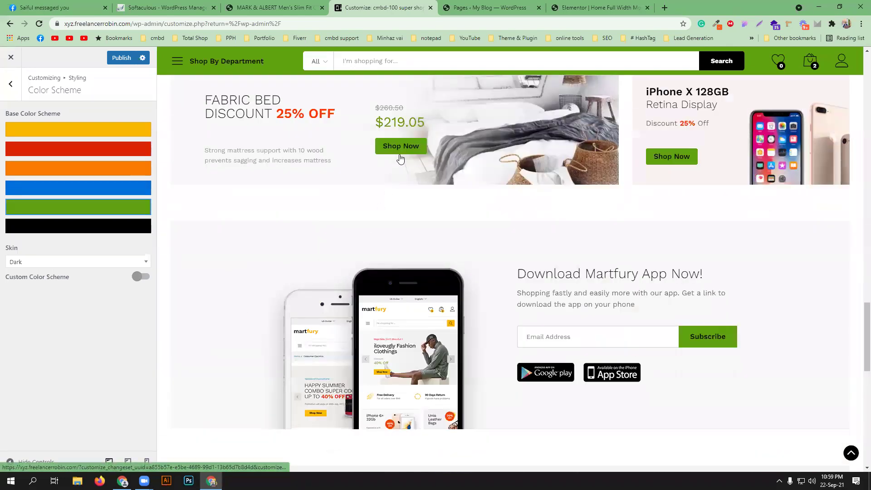
scroll(357, 217, "up", 14)
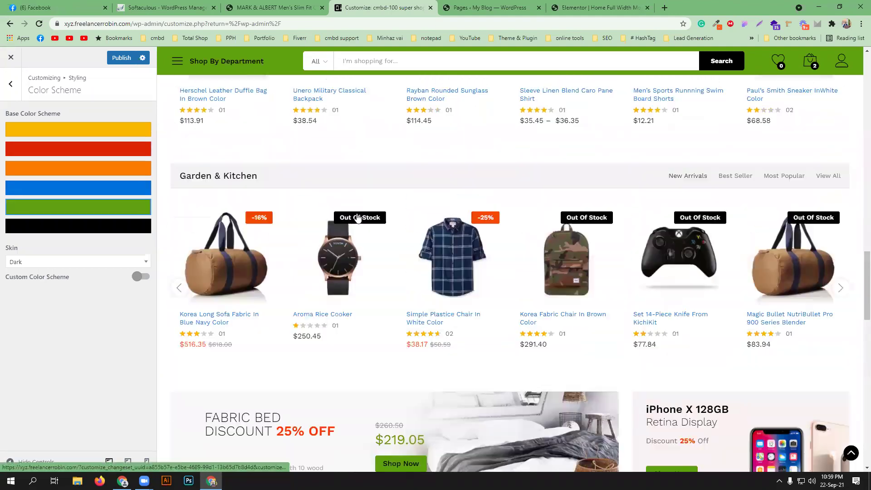
scroll(356, 217, "up", 15)
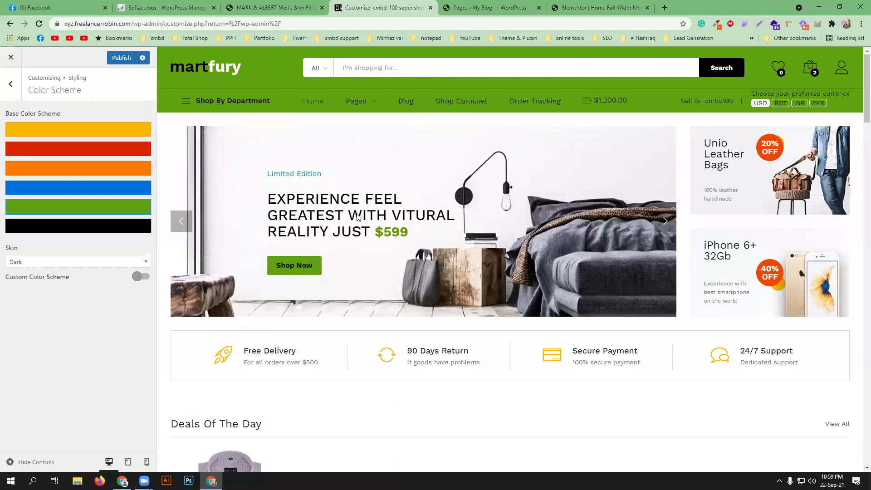
left_click(63, 263)
left_click(45, 310)
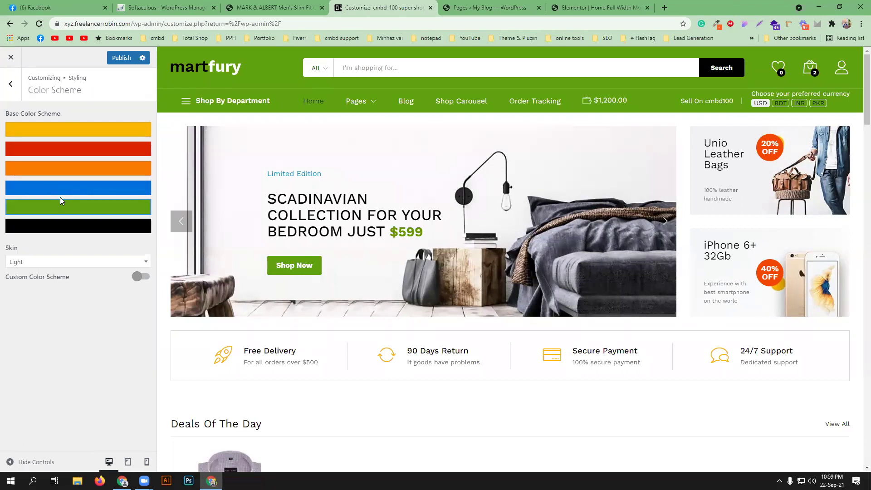
- Enable Custom Color Scheme and pick teal #1df0bf as the main colour after trying pink and red
left_click(145, 276)
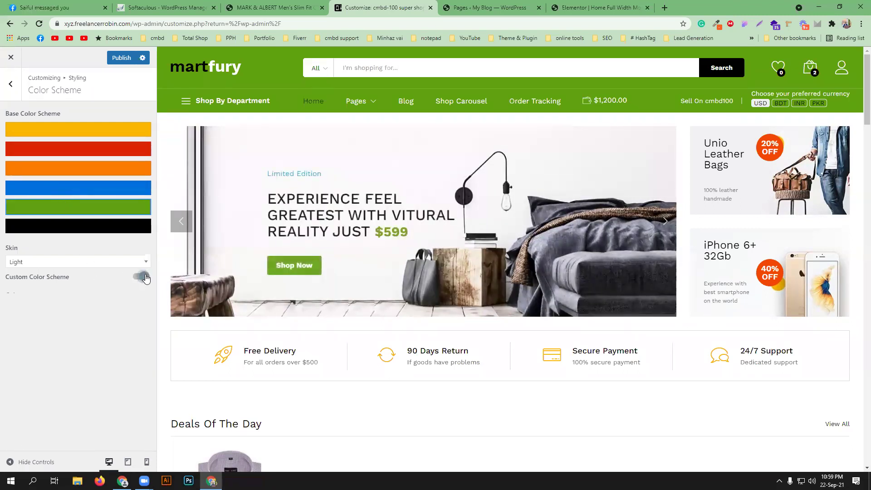
left_click(11, 309)
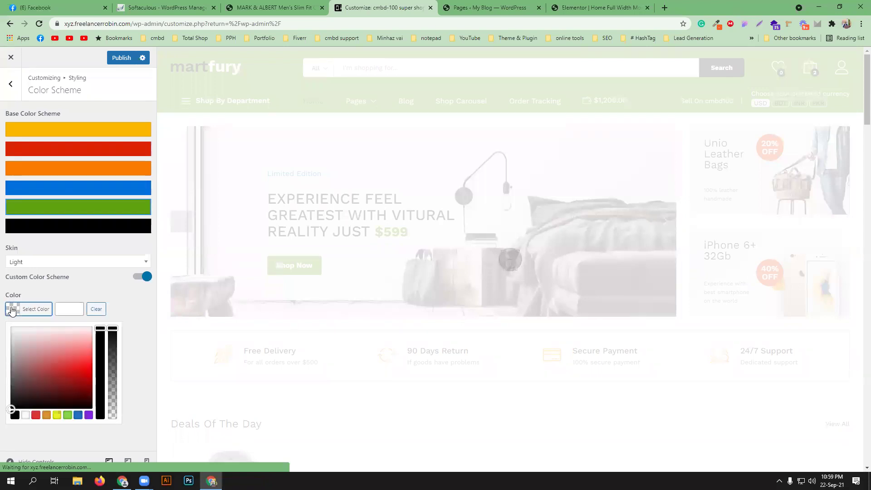
left_click(64, 347)
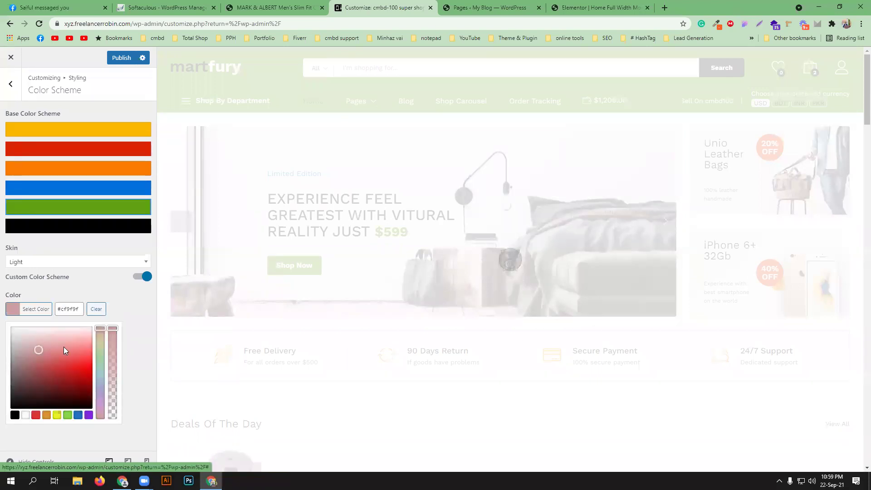
left_click(86, 366)
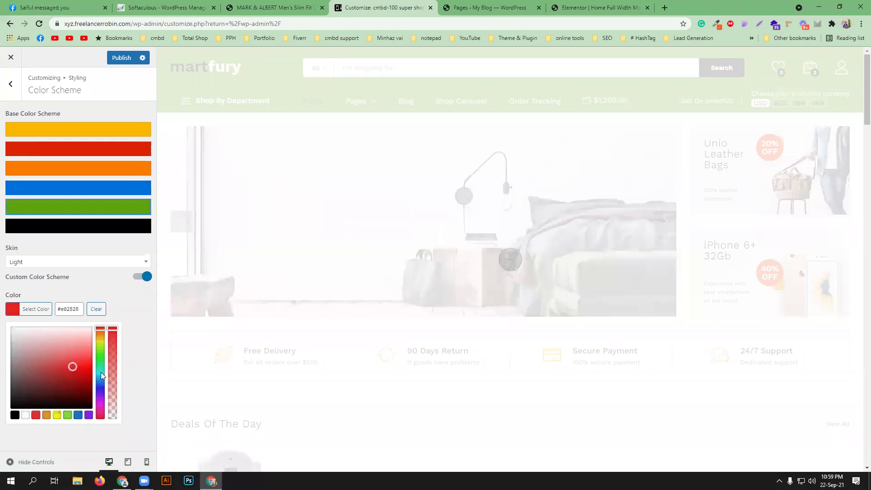
left_click(99, 372)
left_click(82, 365)
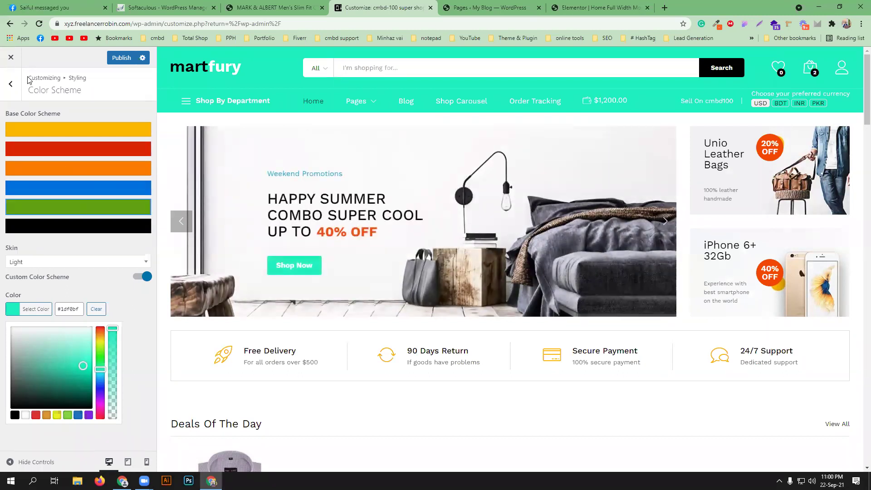
left_click(12, 91)
- Switch on the header Promotion bar, limited to the homepage, with a close button
left_click(12, 90)
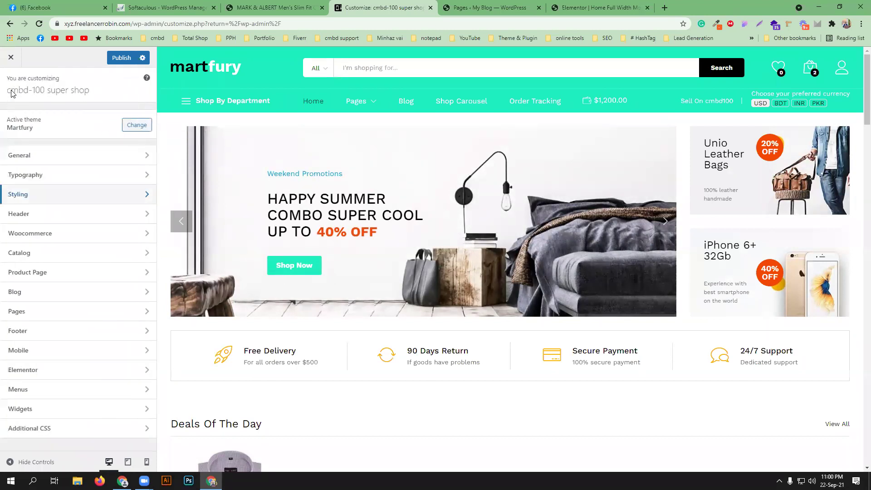
left_click(70, 219)
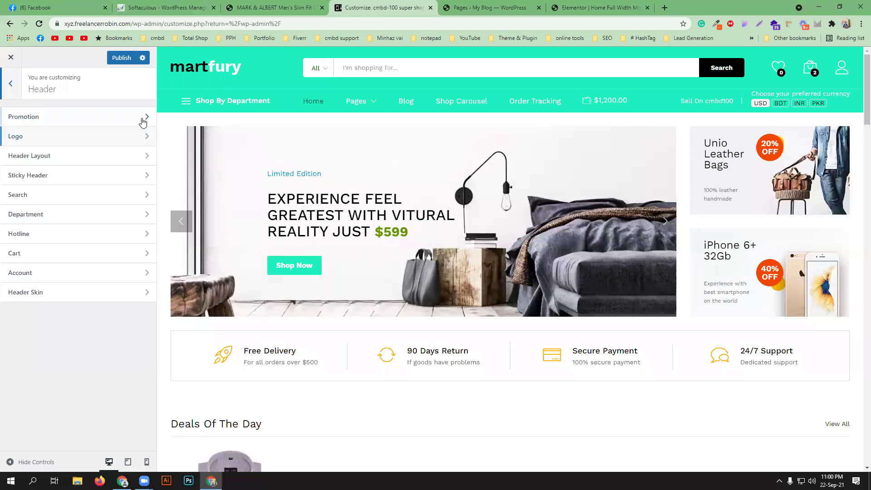
left_click(142, 120)
left_click(140, 114)
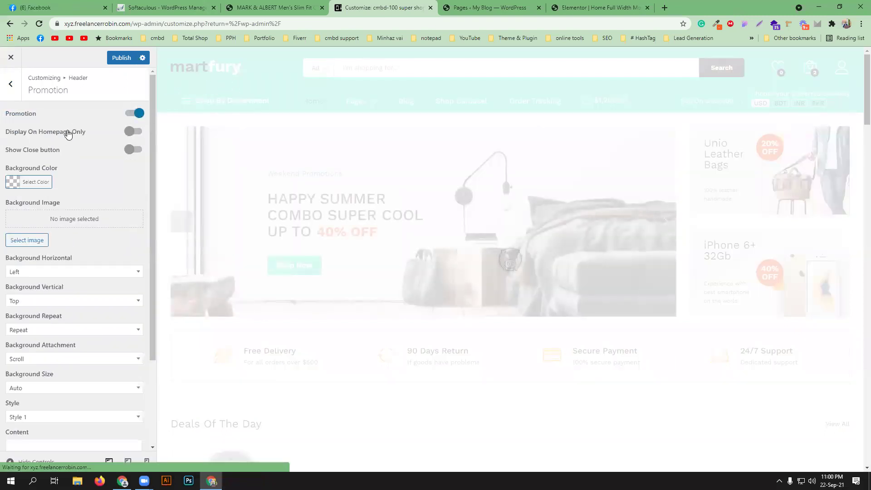
left_click(132, 132)
left_click(135, 149)
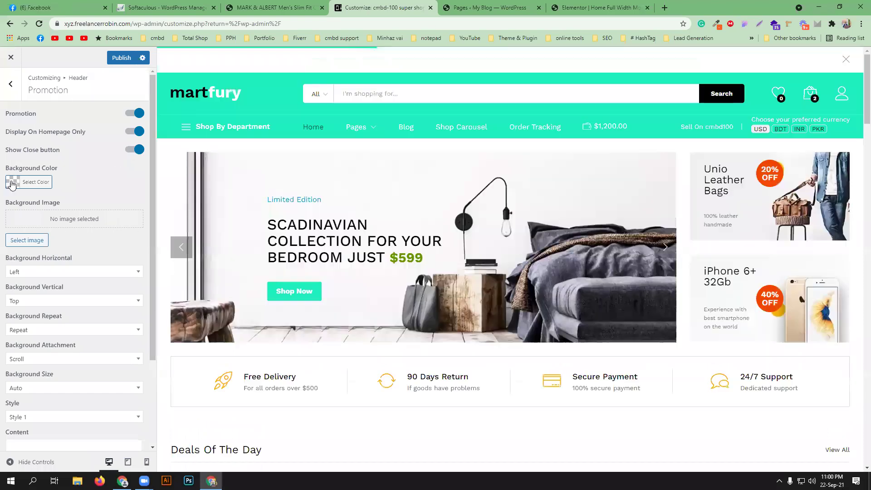
- Set the promotion bar's background colour to red
left_click(12, 183)
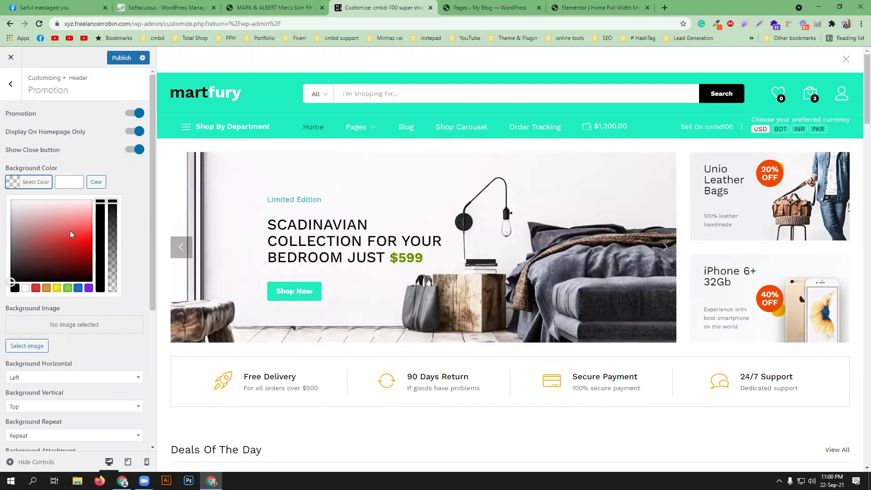
left_click(89, 239)
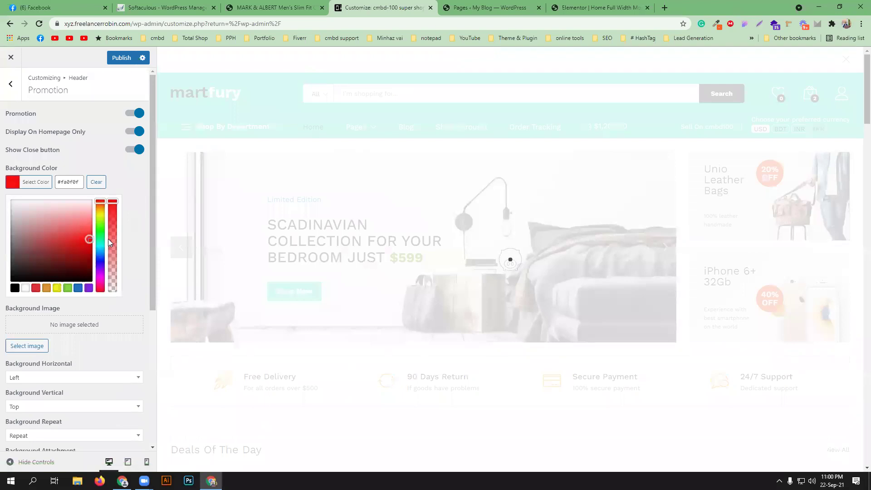
left_click(126, 174)
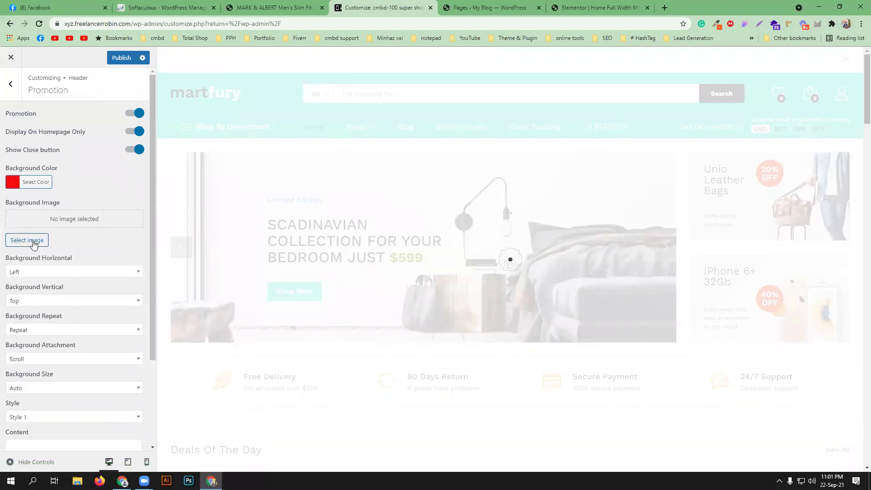
- Apply the Google play image from the Media Library as promotion background, then remove it
left_click(34, 245)
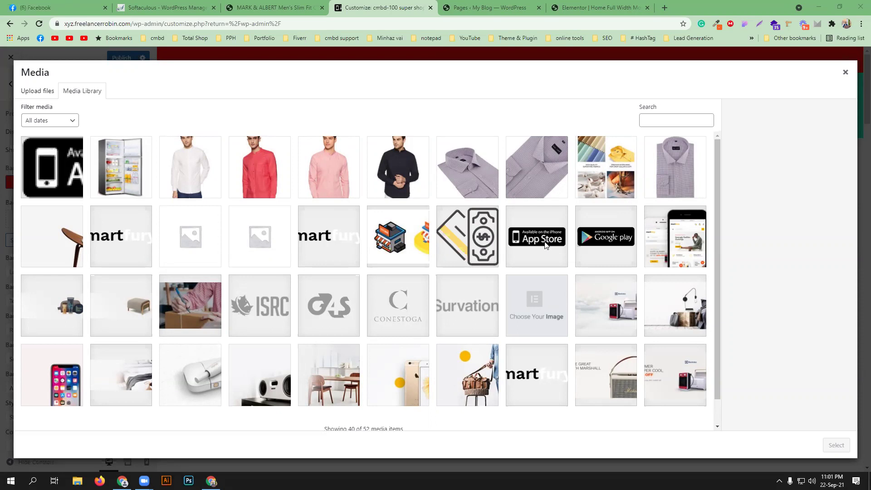
left_click(609, 235)
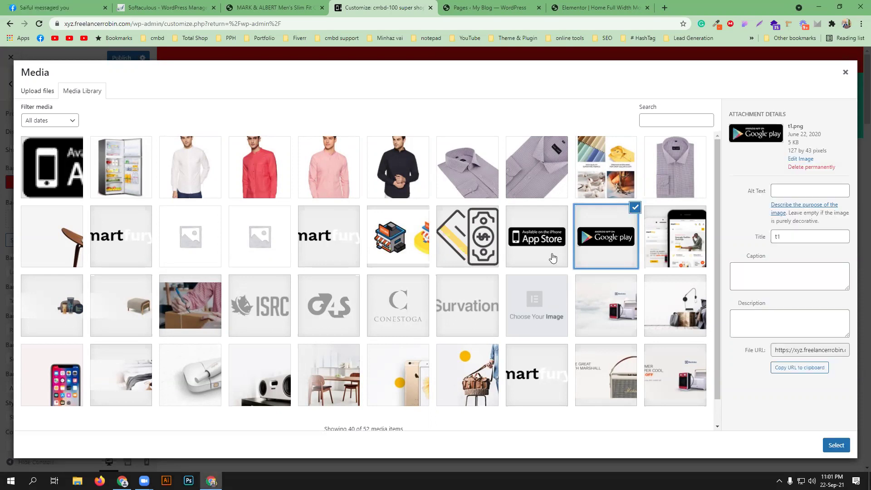
left_click(836, 446)
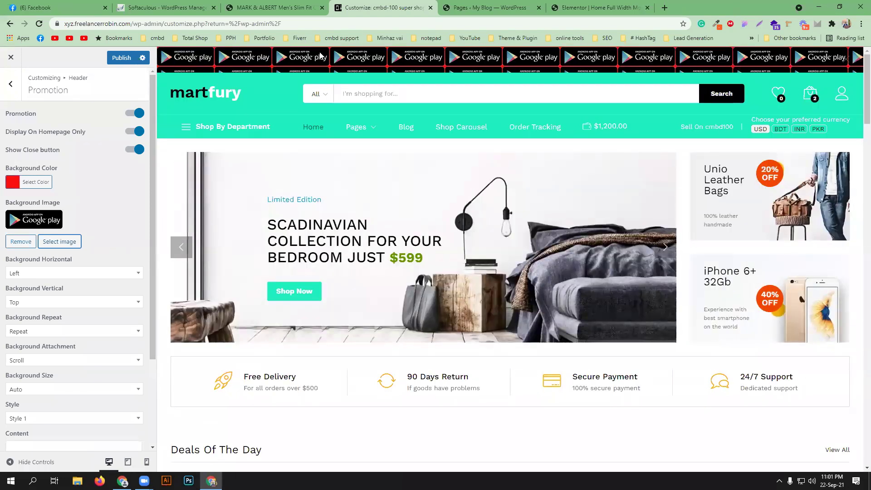
scroll(70, 348, "down", 2)
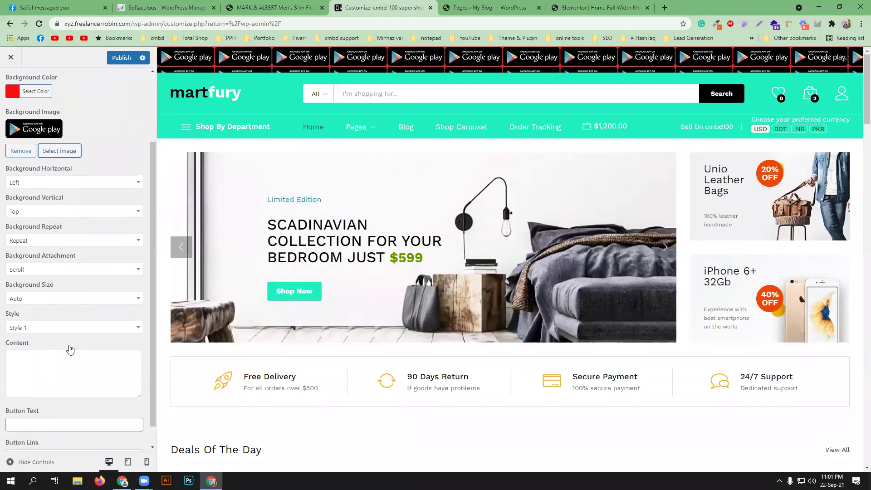
scroll(47, 314, "up", 2)
scroll(45, 336, "down", 2)
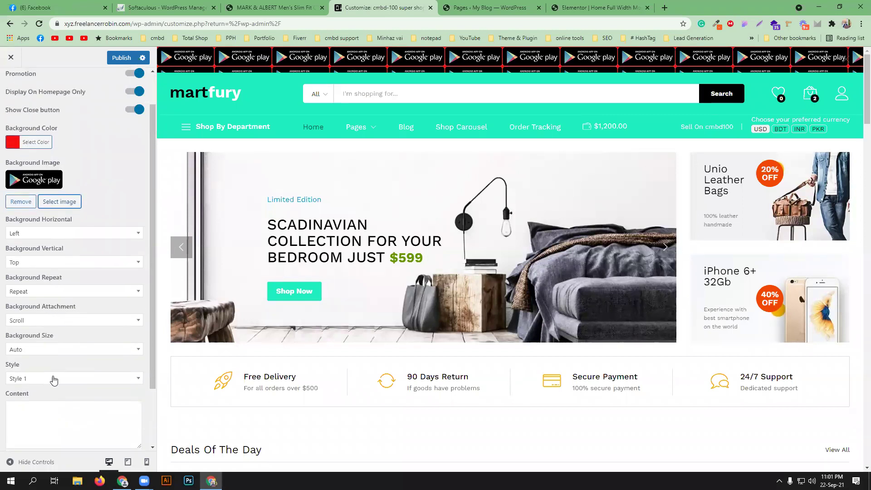
scroll(42, 367, "up", 2)
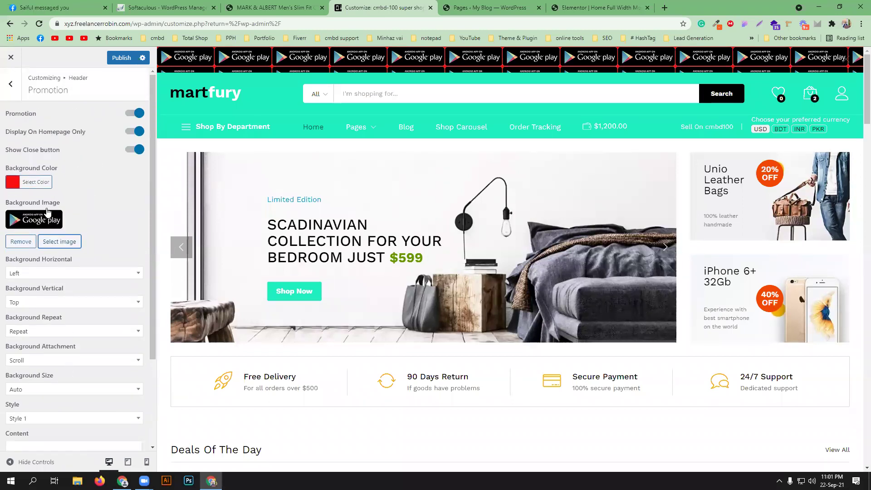
left_click(21, 241)
- Edit the promotion content text and set the background size to Contain
scroll(87, 299, "down", 3)
left_click(64, 338)
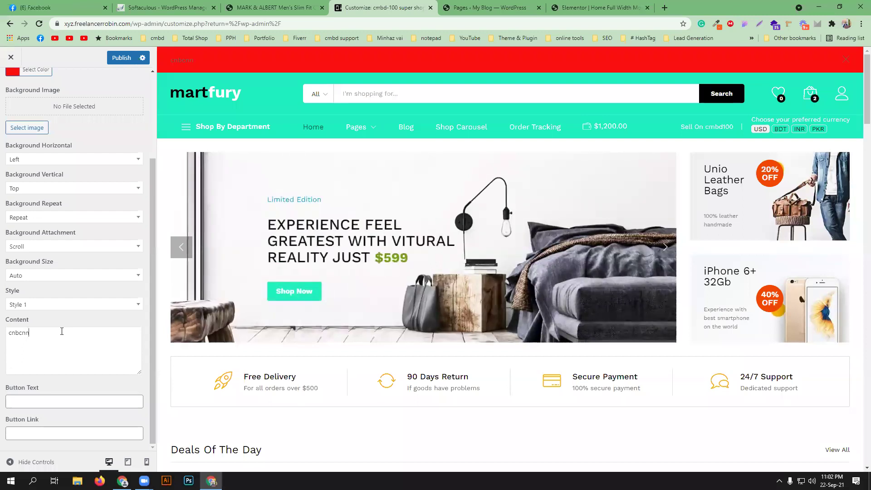
scroll(56, 195, "up", 2)
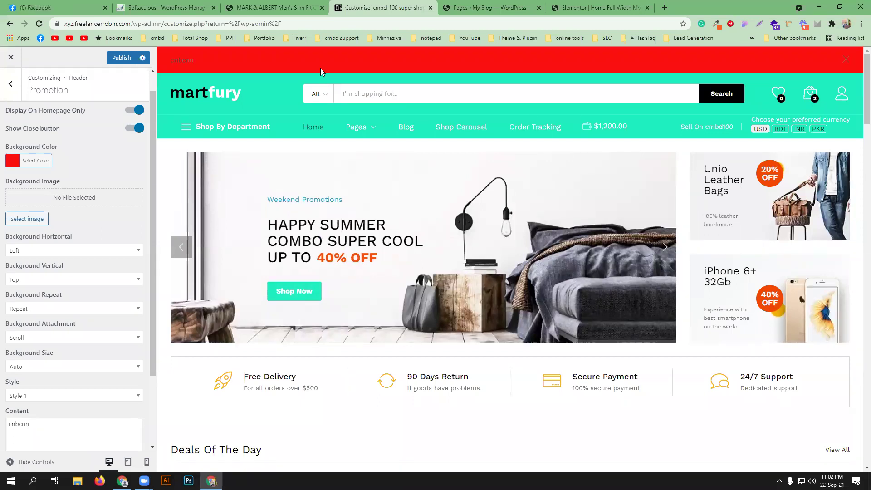
scroll(96, 327, "down", 2)
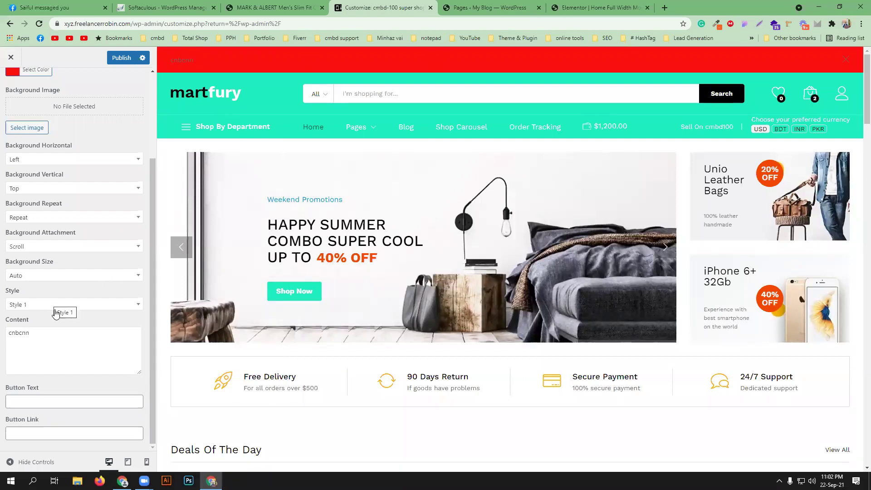
left_click(59, 276)
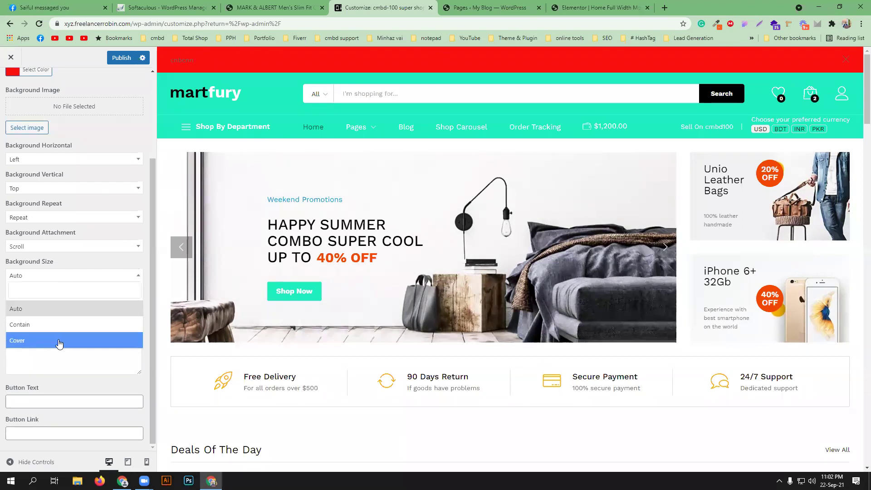
left_click(59, 326)
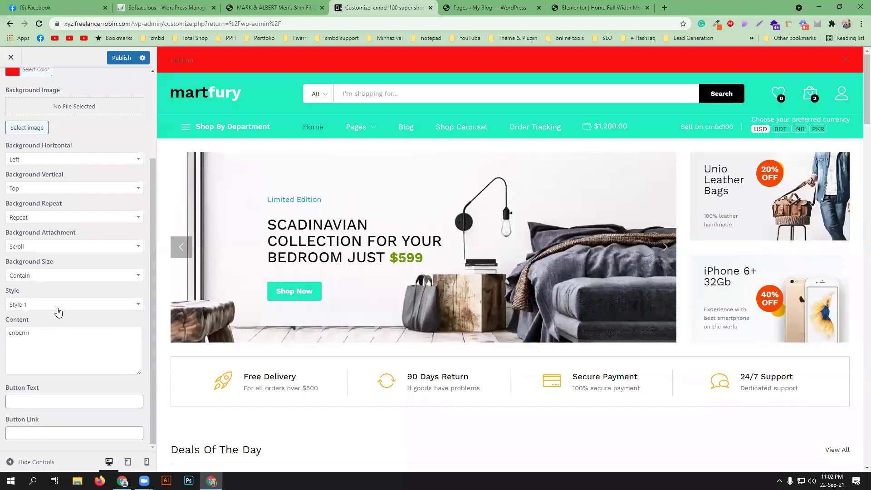
- Switch the promotion bar to Style 2 and go back to the Header panel
left_click(58, 308)
double_click(41, 362)
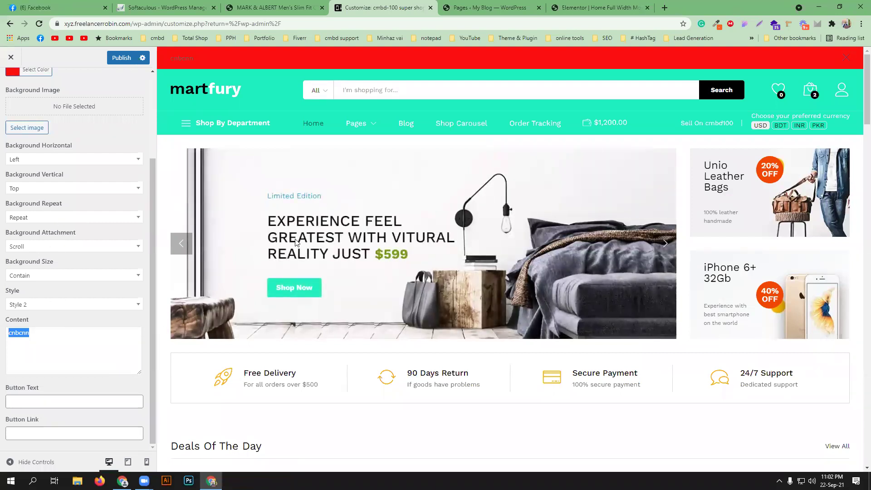
scroll(296, 243, "down", 3)
scroll(98, 233, "up", 3)
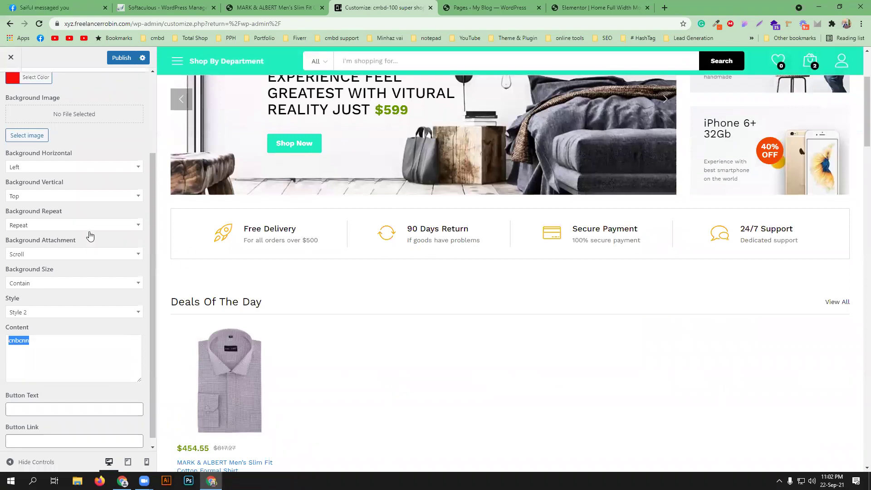
left_click(12, 91)
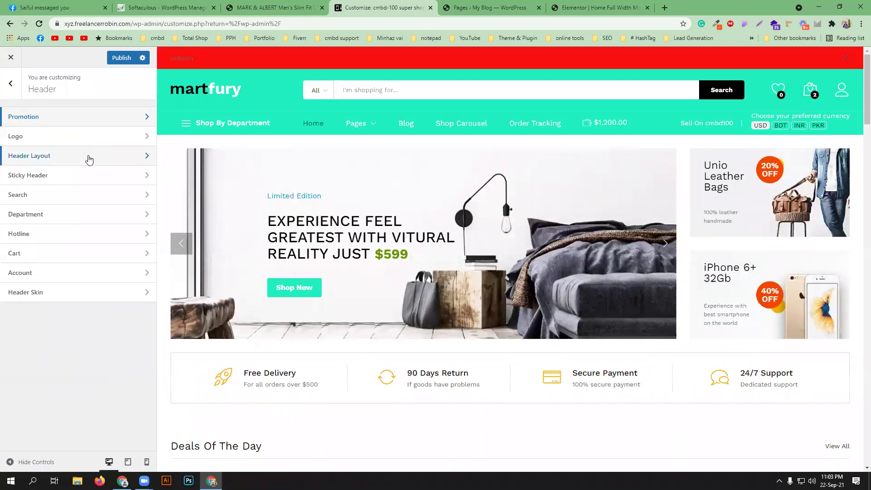
- Set the App Store image t2.png from the Media Library as the site logo
left_click(132, 137)
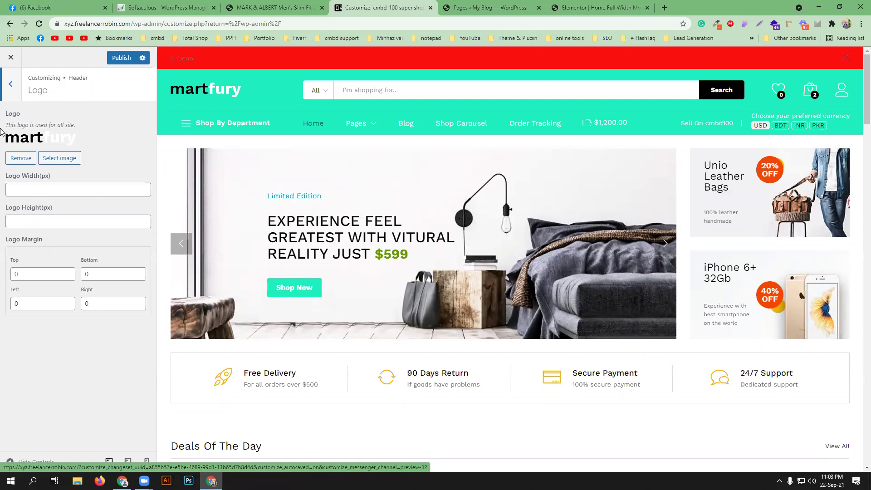
left_click(59, 159)
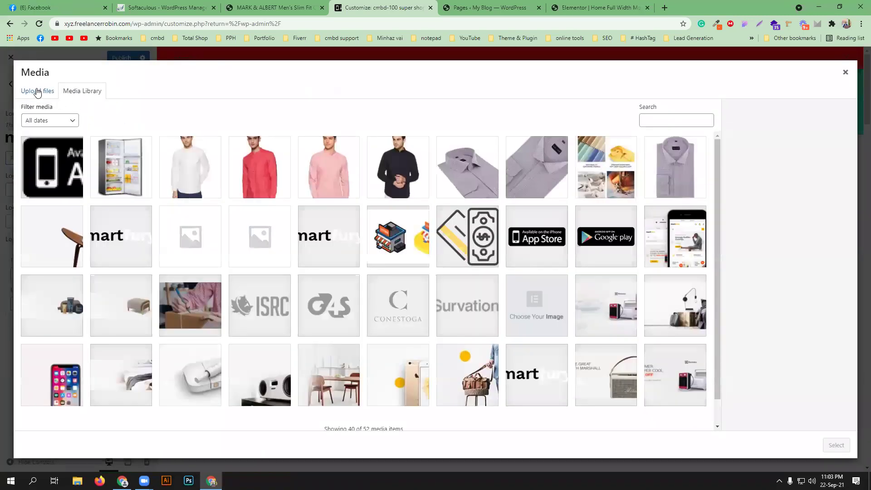
left_click(36, 90)
left_click(78, 93)
left_click(537, 241)
left_click(836, 445)
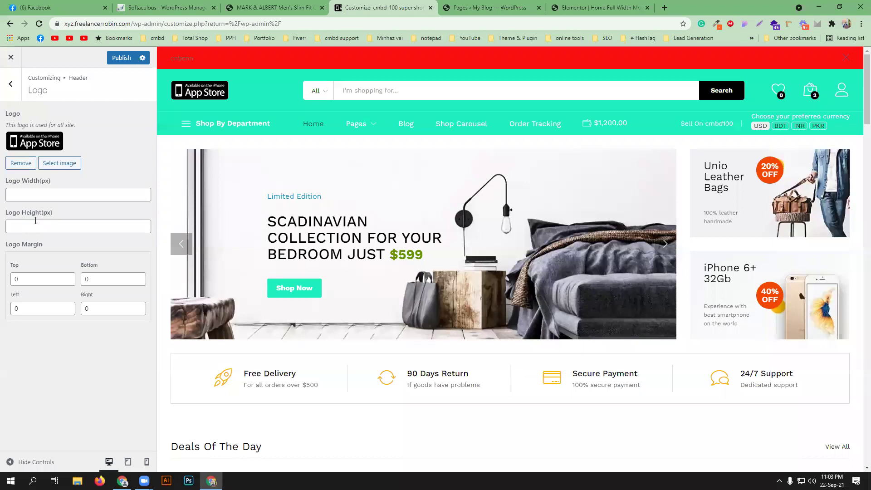
left_click(11, 93)
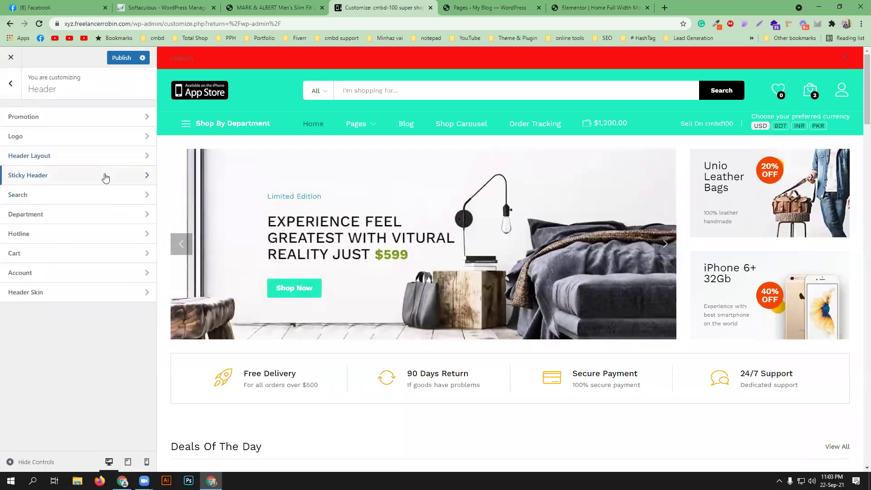
- Try the Header 1 layout, then settle on Header 2 in Header Layout
left_click(109, 159)
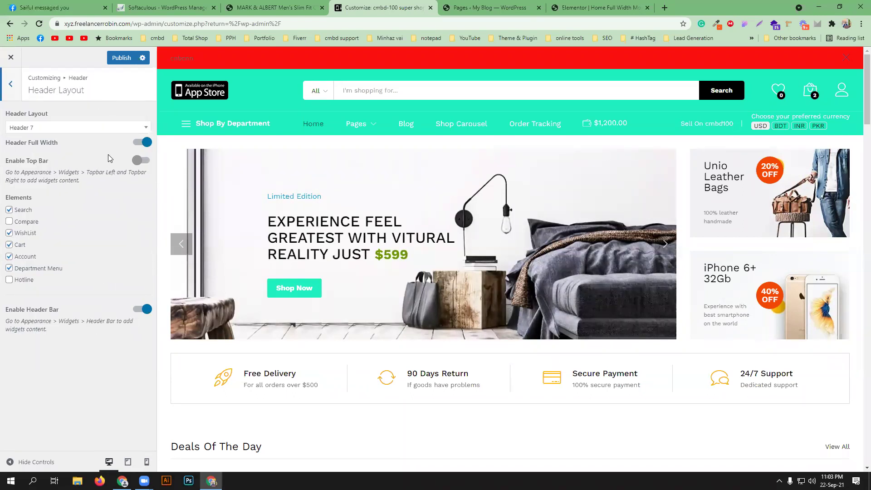
left_click(82, 129)
scroll(68, 181, "up", 2)
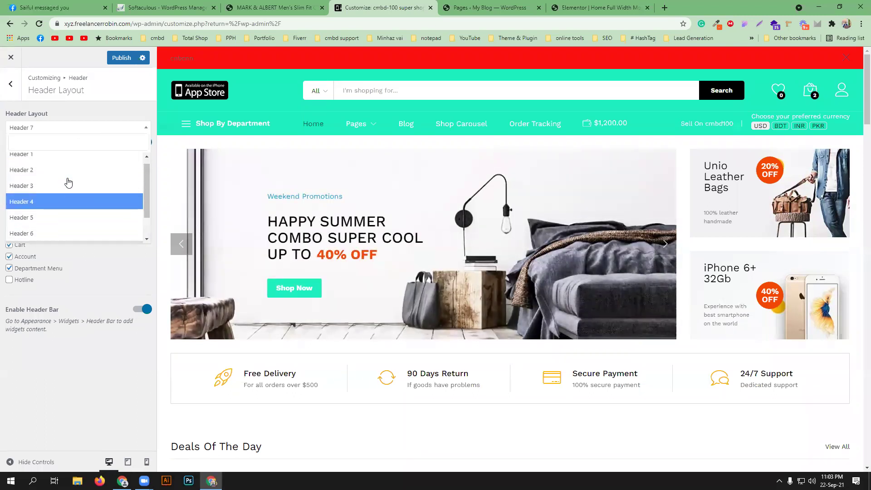
scroll(59, 186, "down", 2)
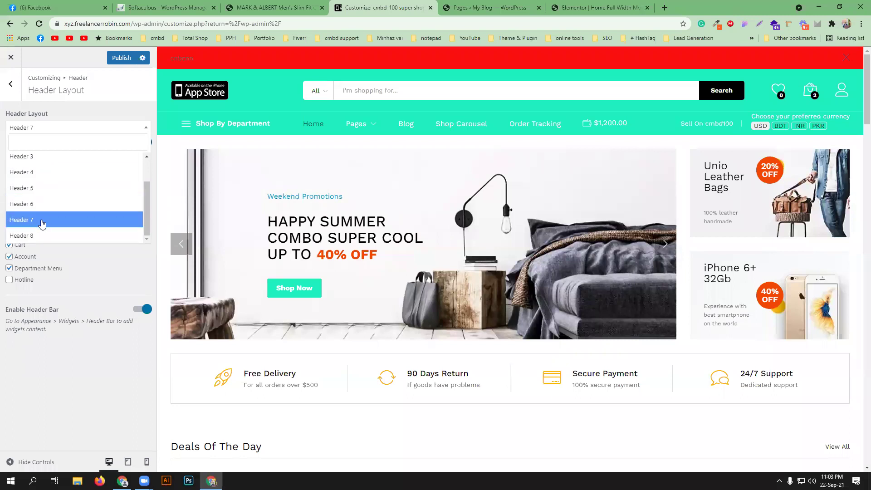
scroll(80, 186, "up", 2)
left_click(77, 161)
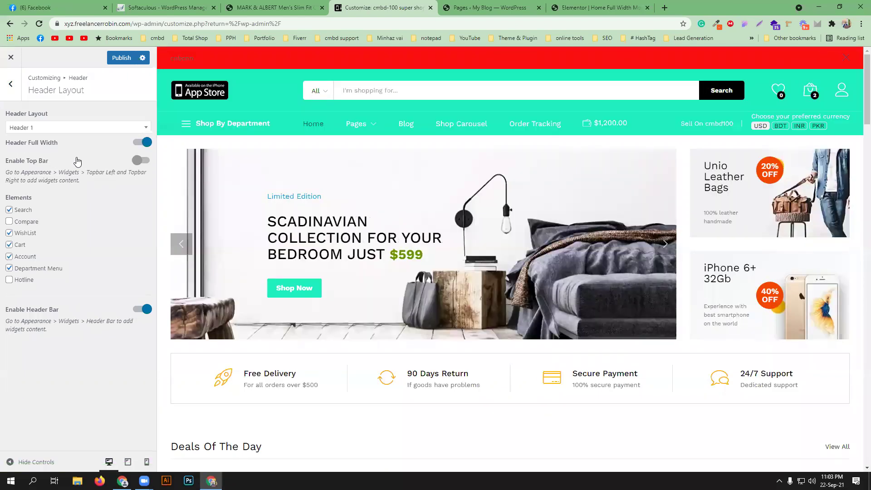
left_click(74, 131)
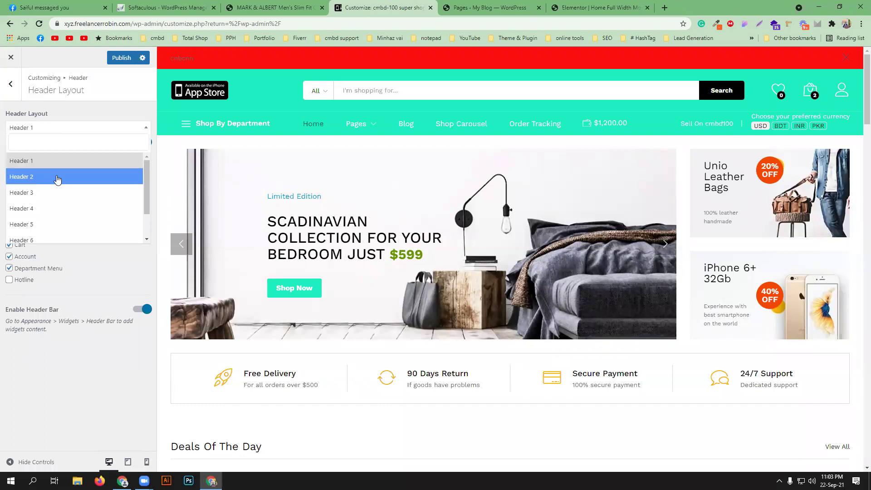
left_click(57, 180)
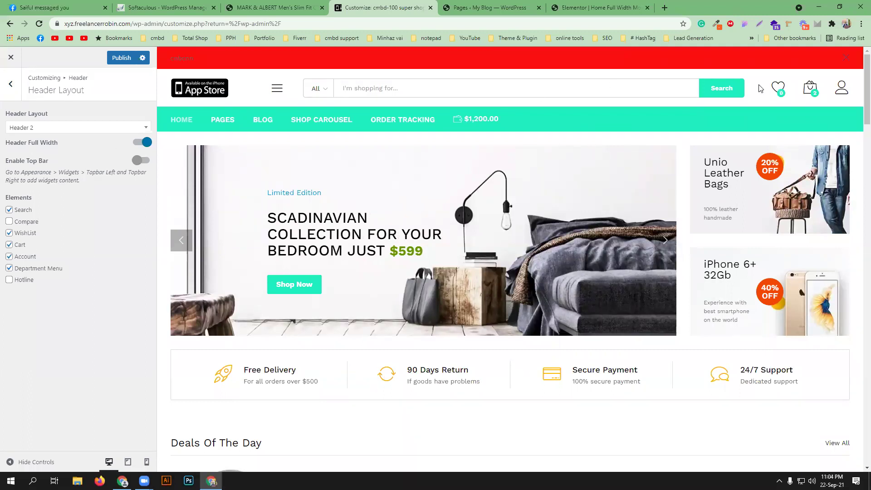
mouse_move(278, 91)
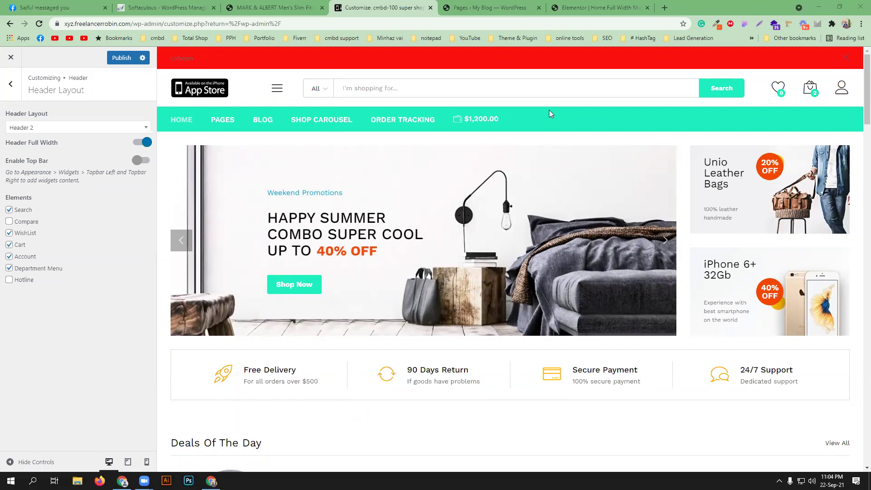
- Switch to the Header 3 layout, enable the top bar, and select part of its welcome text
left_click(75, 128)
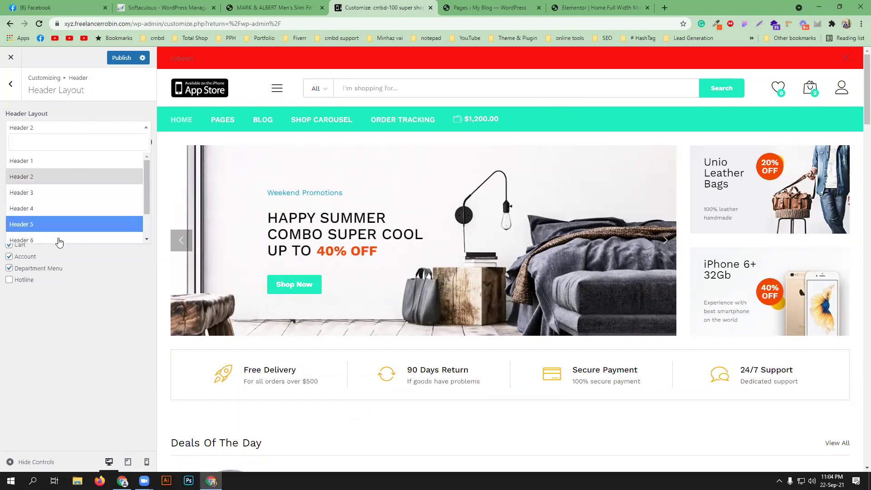
left_click(74, 198)
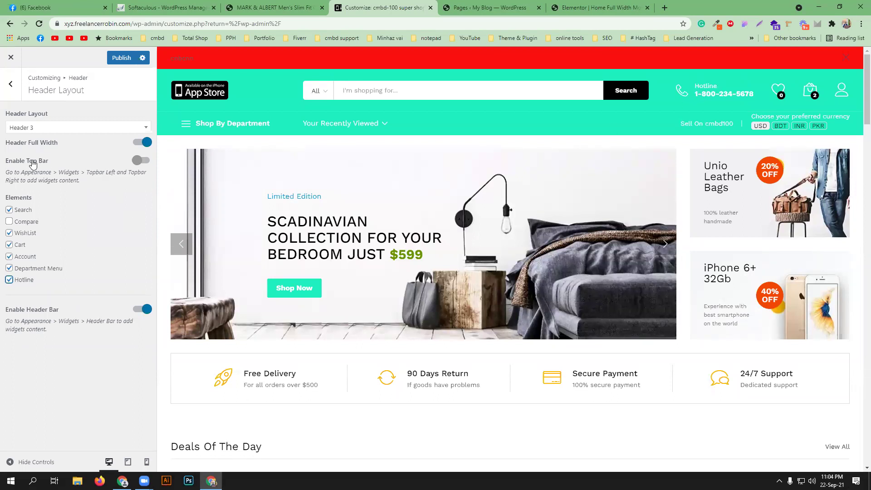
left_click(140, 162)
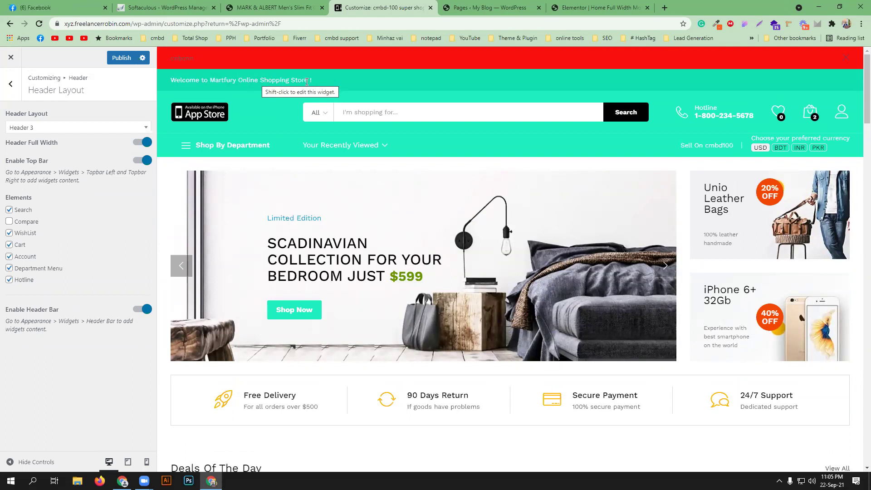
left_click_drag(295, 81, 234, 80)
left_click(234, 79)
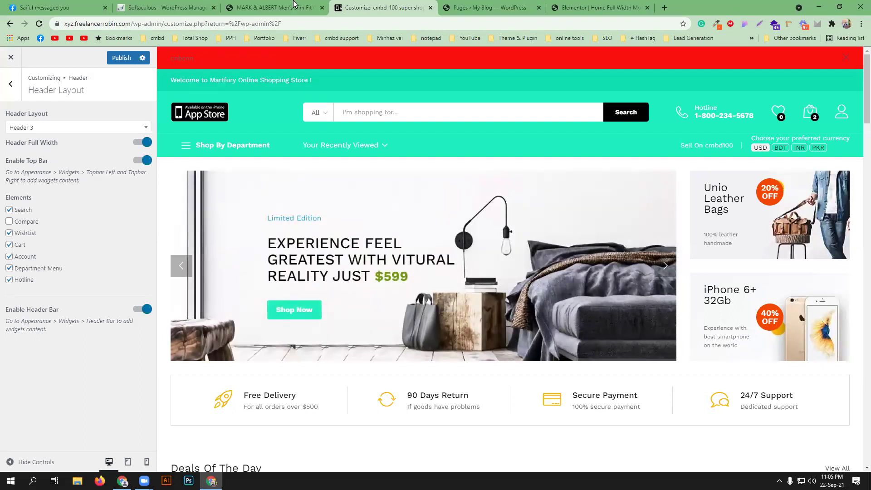
- In the product page tab, go to the Dashboard and open Appearance > Widgets
left_click(272, 7)
mouse_move(30, 55)
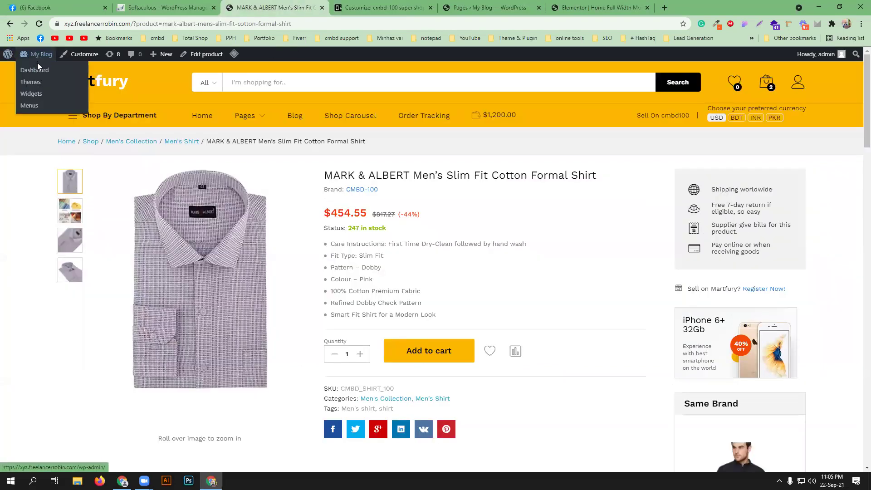
left_click(35, 71)
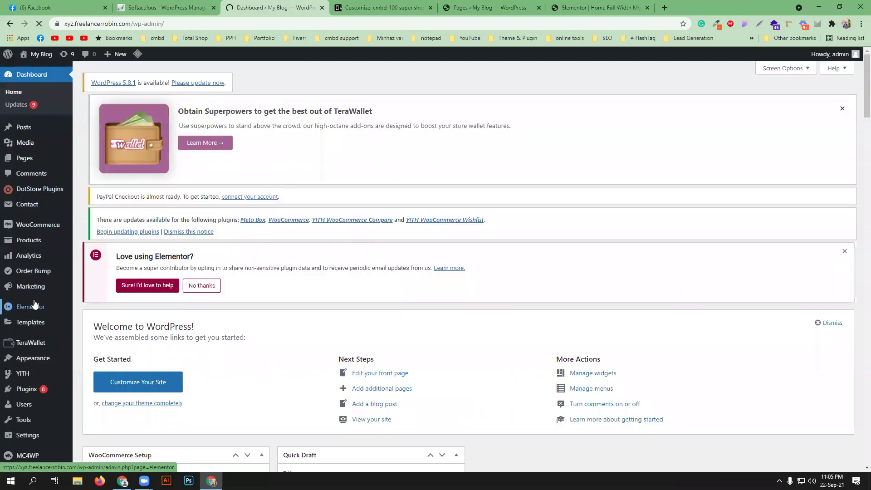
scroll(34, 304, "down", 1)
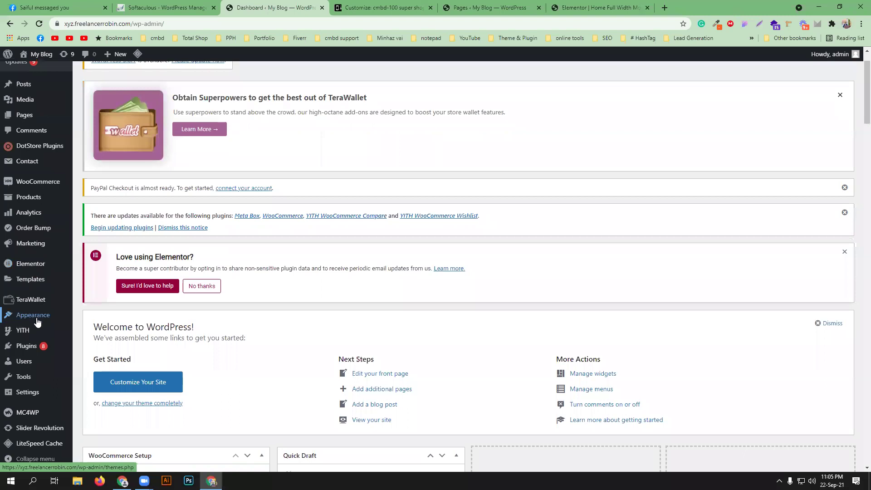
mouse_move(34, 318)
left_click(94, 342)
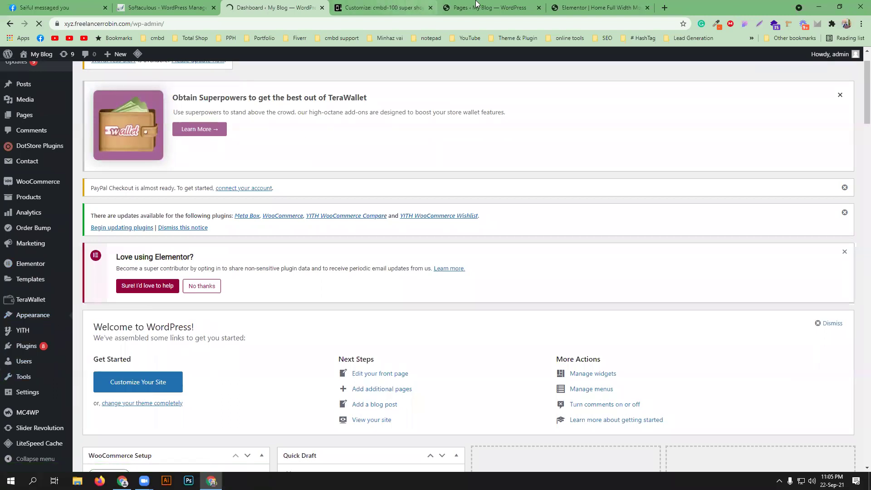
- Check the loaded Widgets editor, then return to the customizer's header settings list
left_click(386, 8)
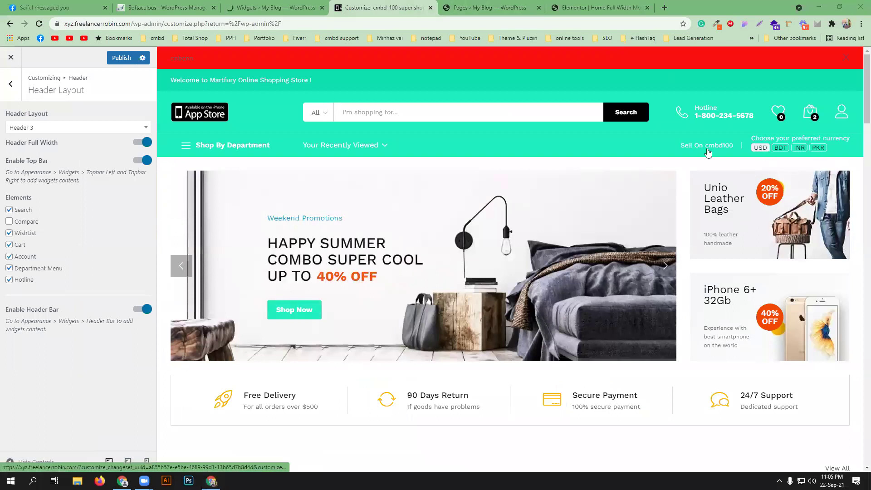
left_click(234, 6)
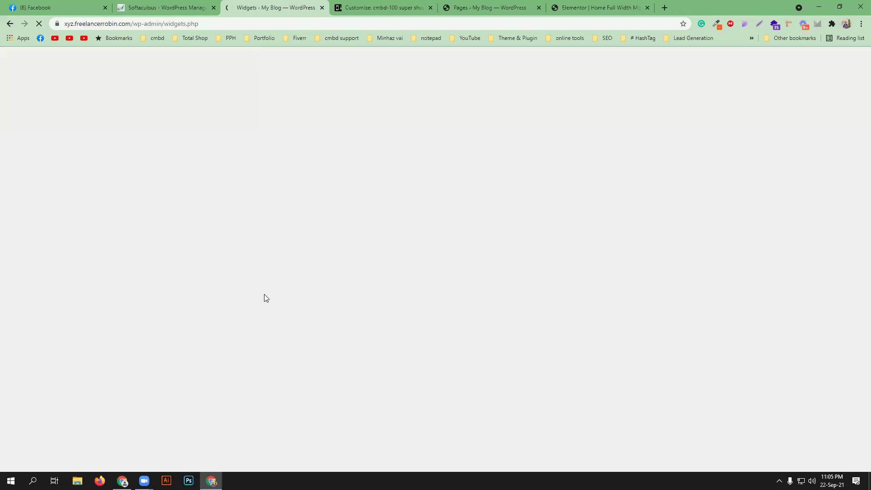
left_click(409, 5)
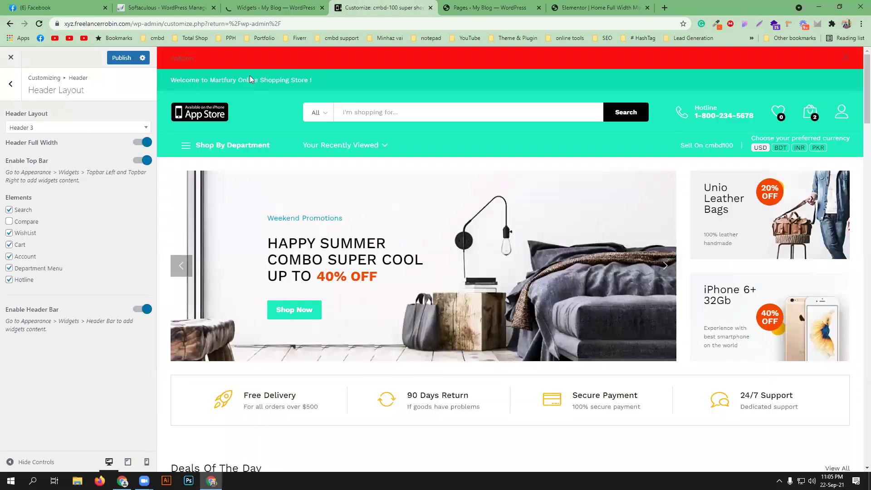
left_click(272, 7)
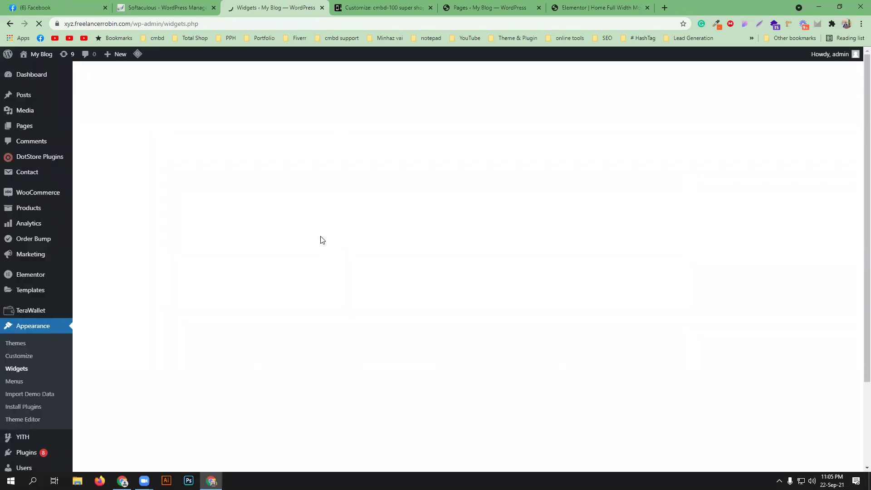
left_click(384, 8)
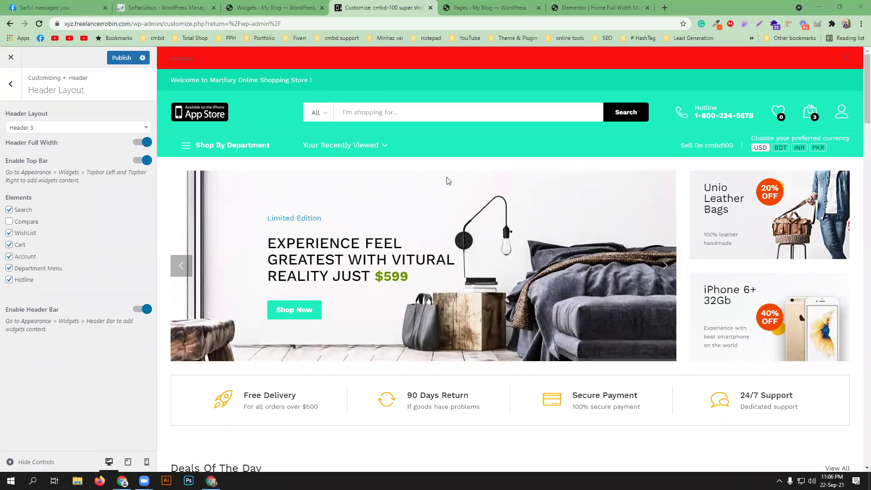
left_click(277, 6)
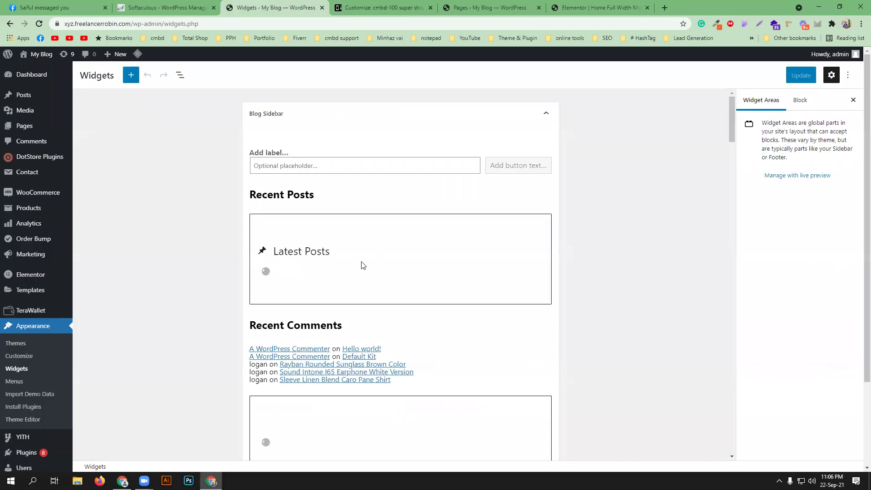
scroll(363, 266, "down", 4)
scroll(350, 255, "down", 1)
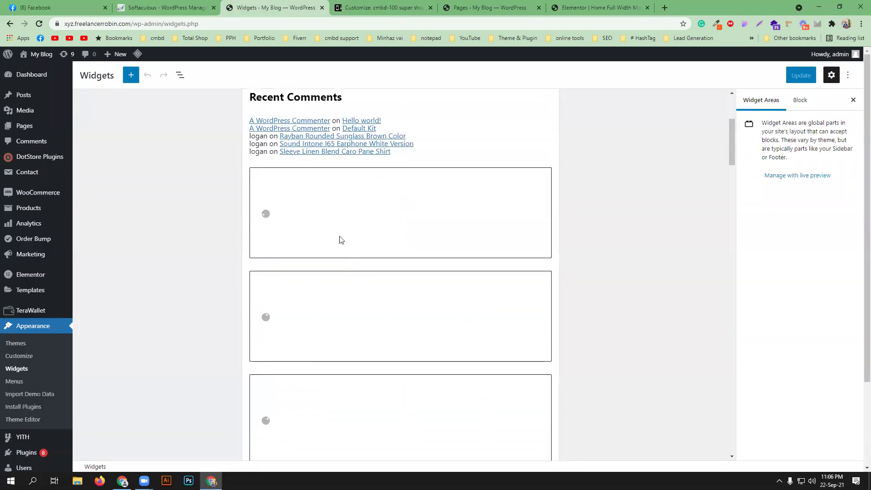
scroll(336, 235, "down", 2)
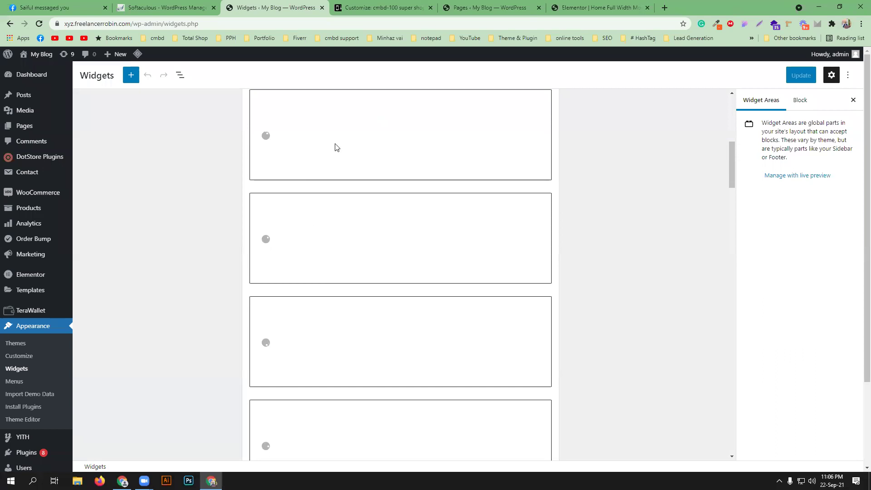
left_click(363, 7)
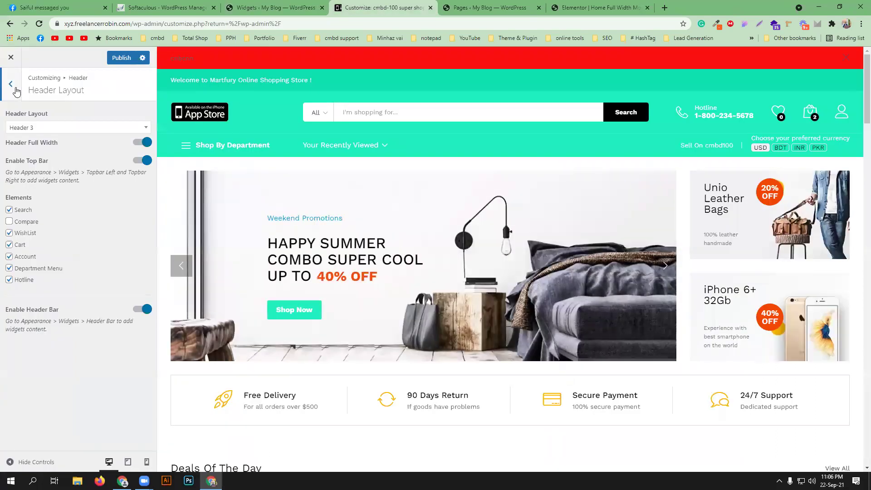
left_click(16, 92)
- Switch the store header layout to Header 4
left_click(101, 157)
left_click(105, 129)
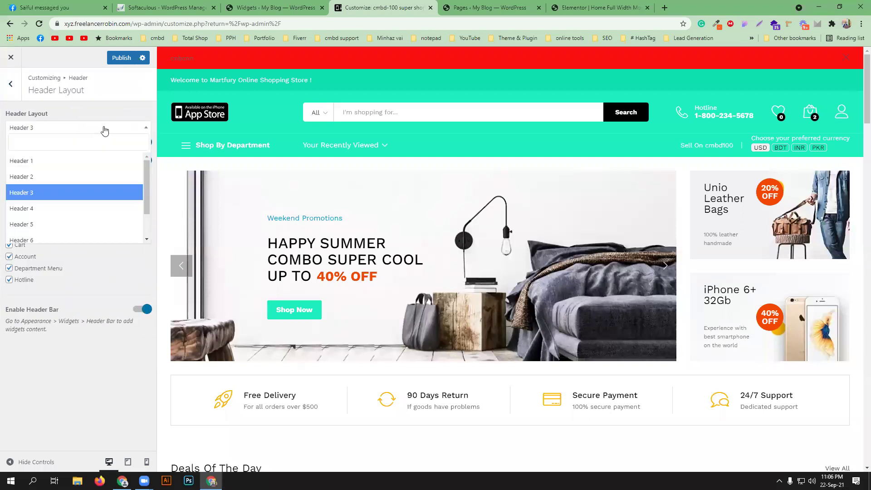
left_click(68, 208)
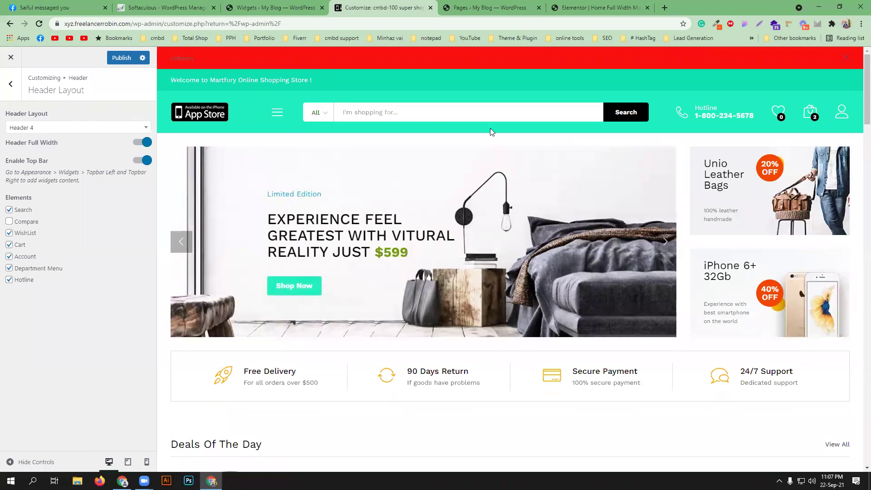
- Recheck the header layout list, keep Header 4, then open the Sticky Header section
mouse_move(277, 115)
left_click(15, 93)
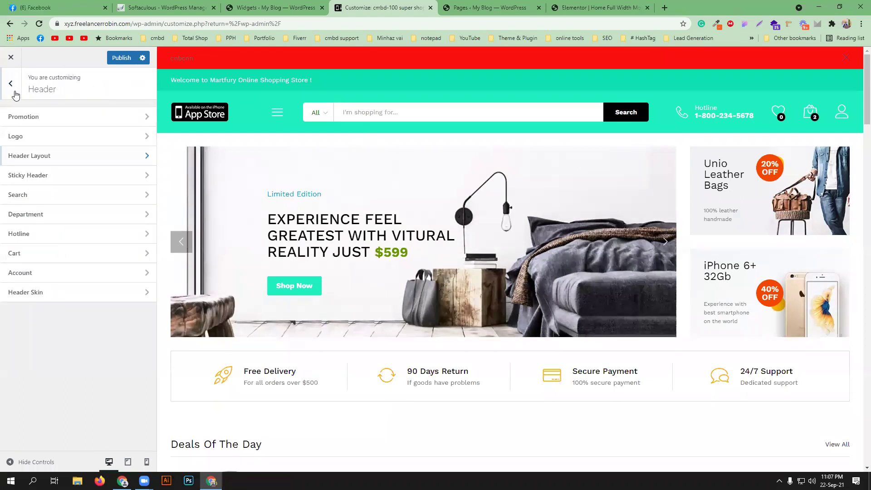
left_click(79, 160)
left_click(108, 132)
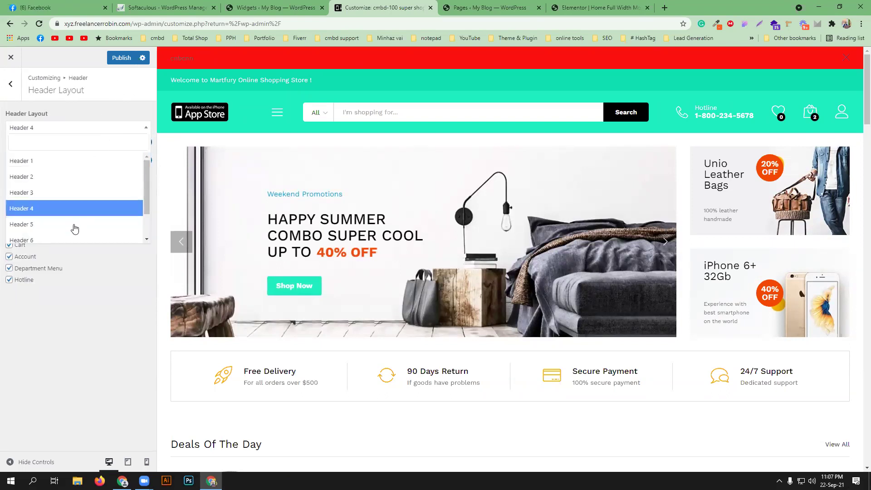
scroll(90, 194, "down", 1)
left_click(104, 267)
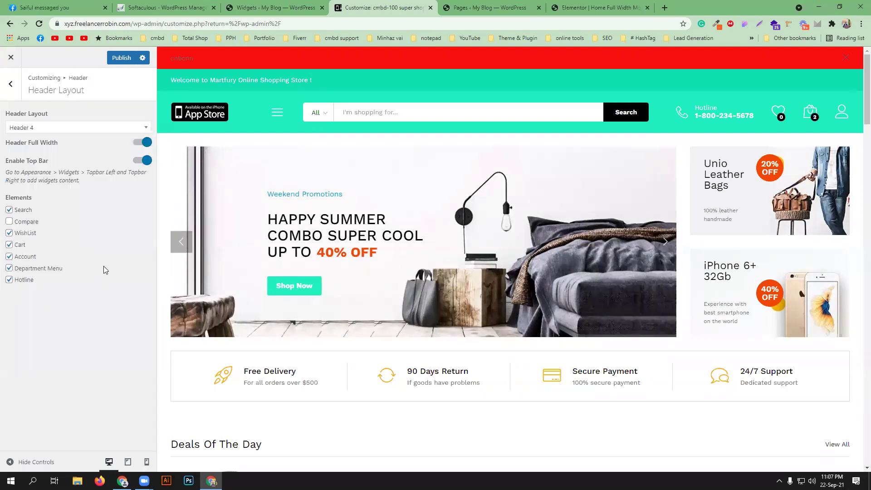
left_click(10, 84)
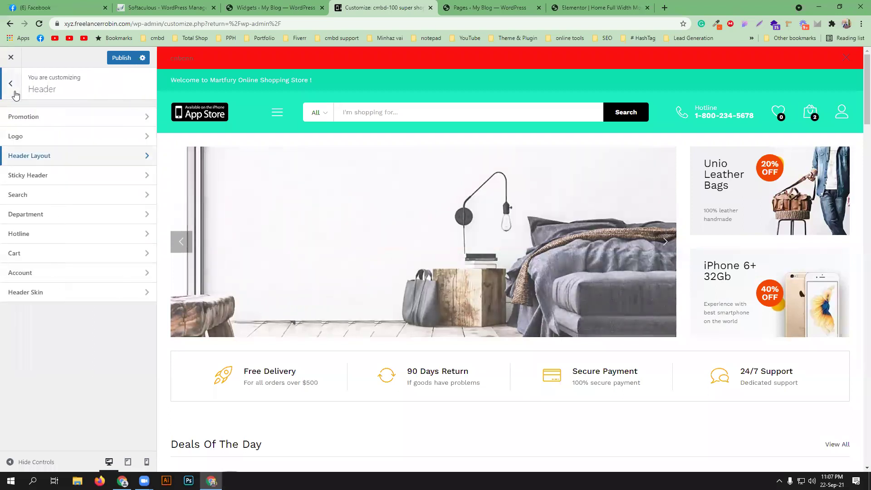
double_click(144, 182)
- Switch on the sticky header and its Sticky Header Logo option
left_click(103, 187)
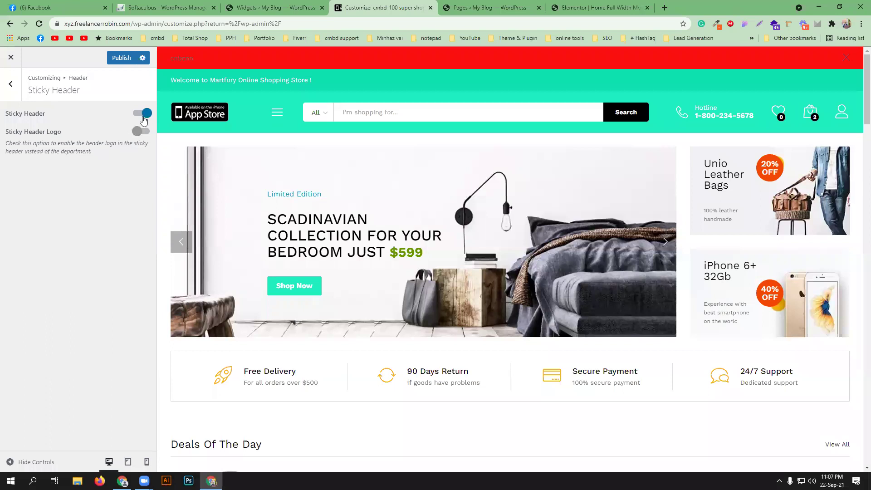
scroll(389, 210, "down", 5)
mouse_move(271, 64)
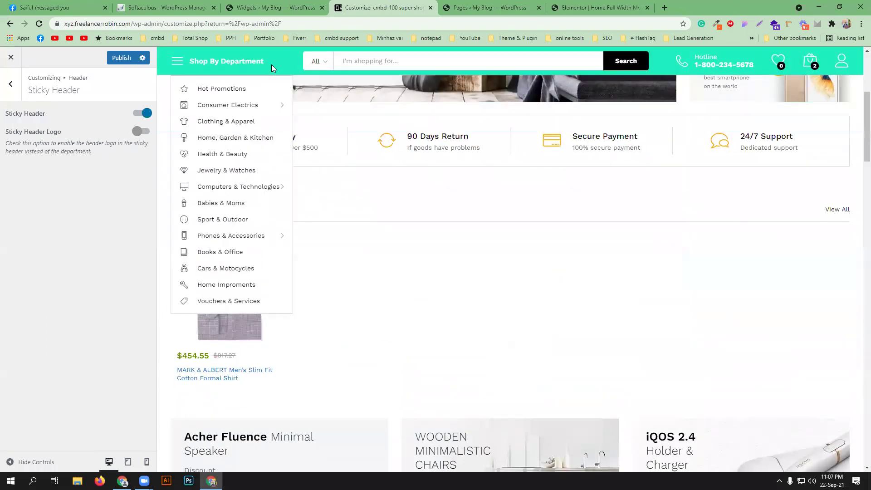
scroll(350, 207, "up", 5)
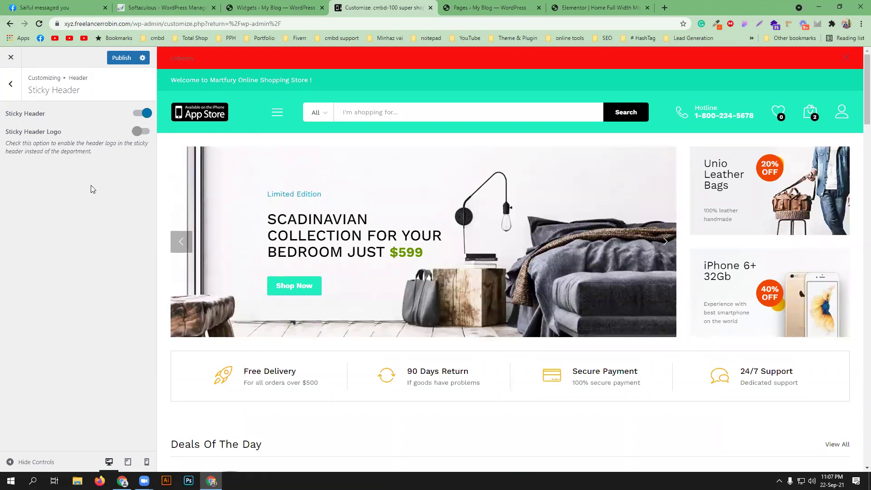
scroll(377, 268, "down", 3)
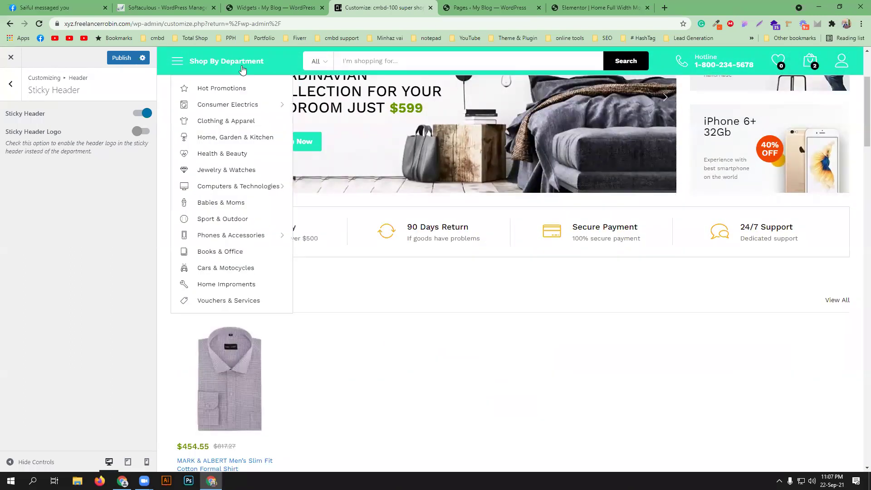
scroll(403, 325, "up", 3)
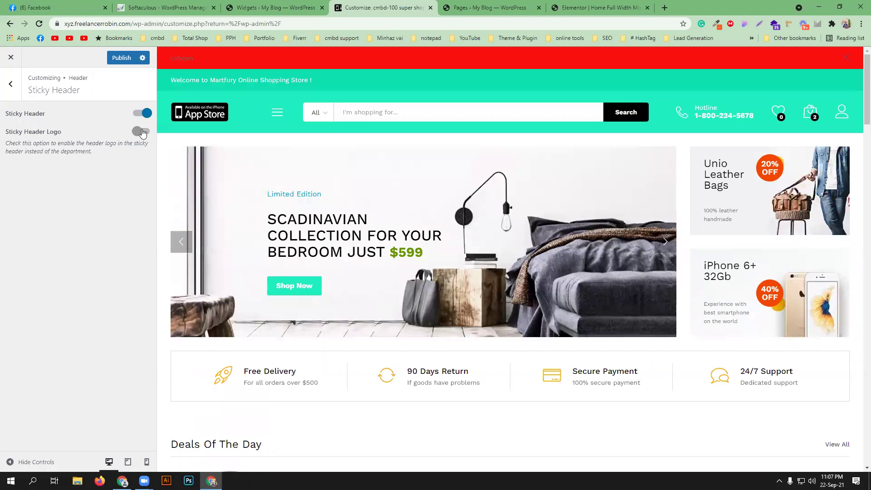
left_click(143, 132)
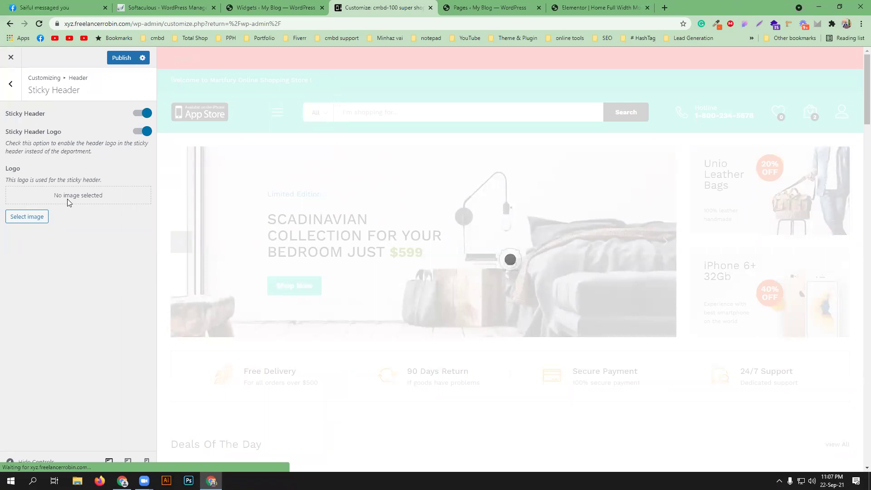
scroll(373, 243, "down", 4)
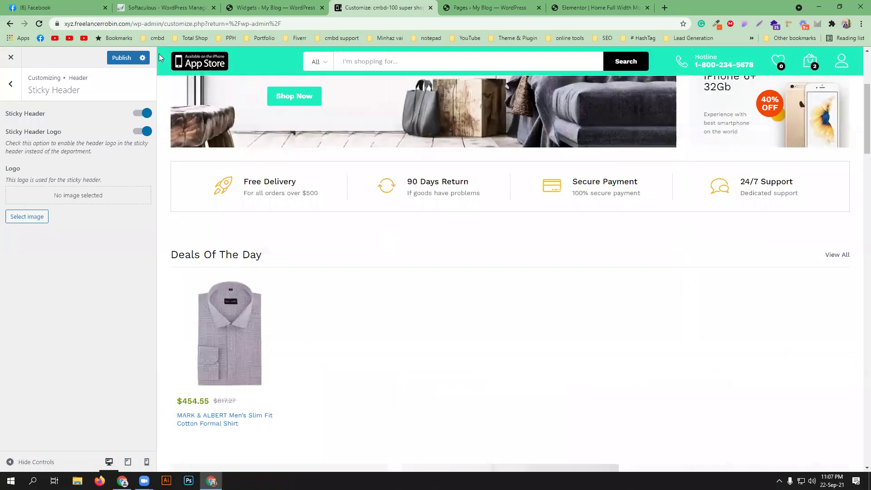
scroll(315, 264, "up", 4)
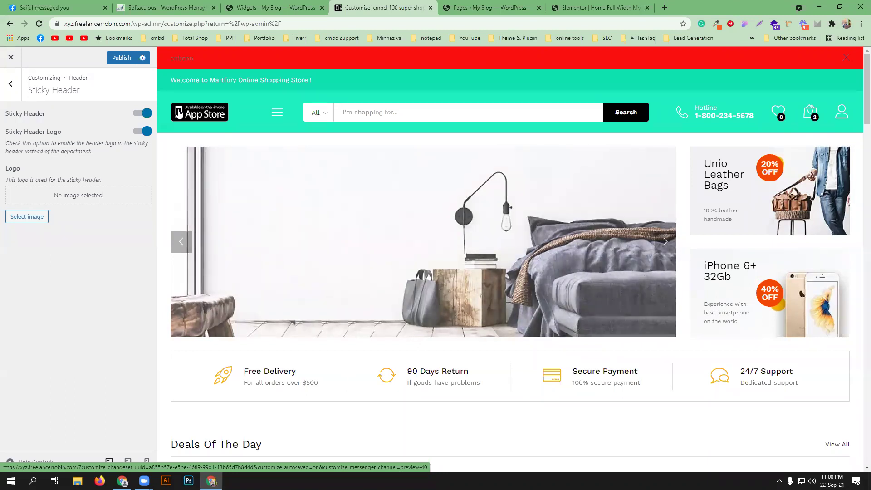
- Choose the Google play image from the Media Library as the sticky logo
left_click(32, 218)
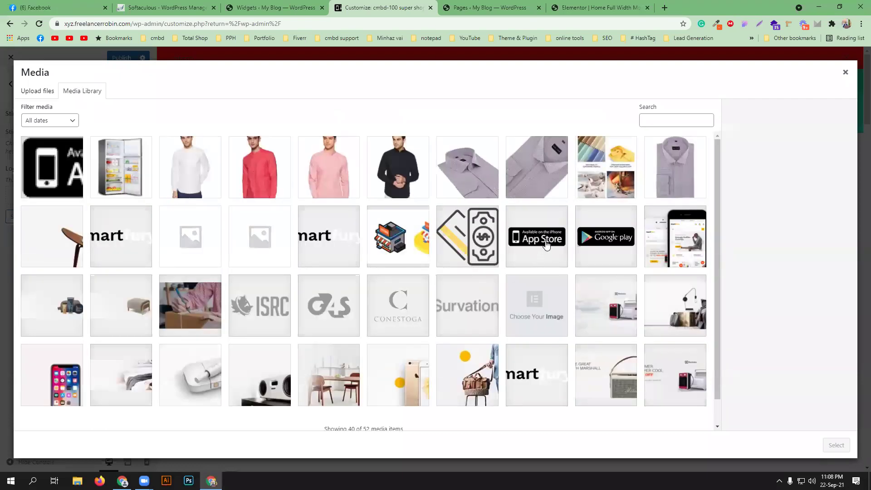
left_click(595, 249)
left_click(837, 445)
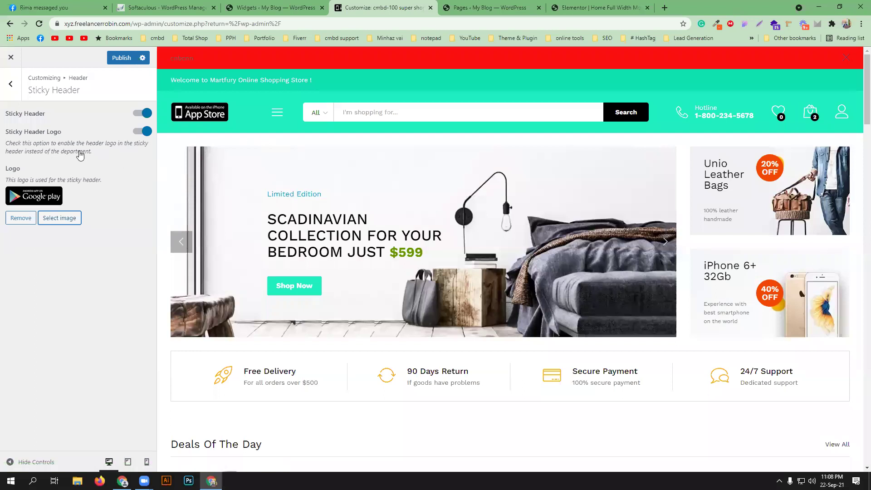
scroll(298, 180, "down", 3)
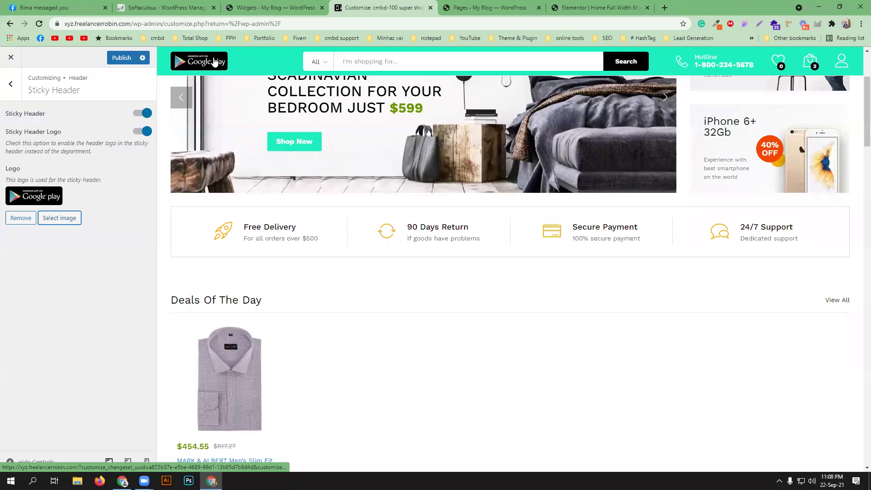
scroll(272, 169, "up", 3)
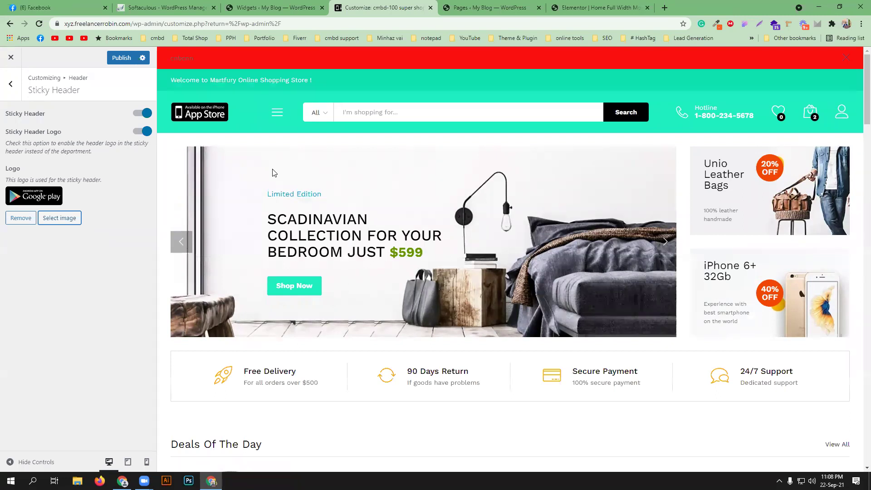
- Open the header Search settings, keeping the Default form type and Only Products search
left_click(6, 94)
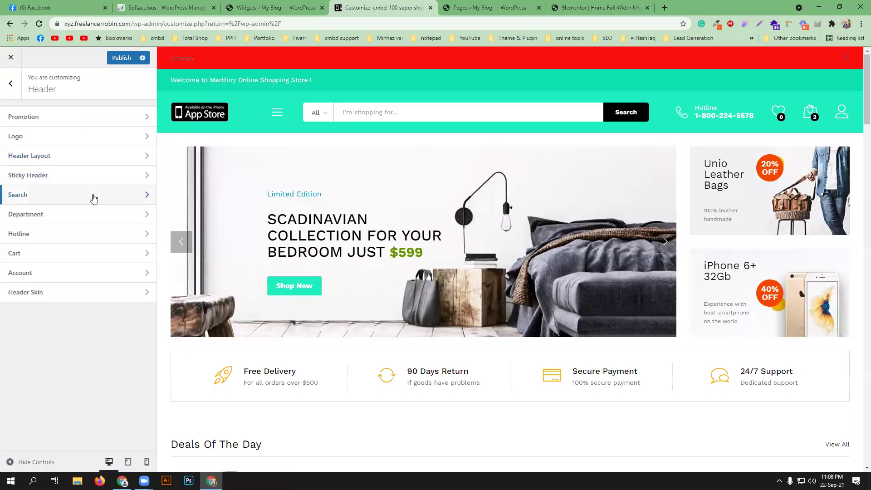
left_click(94, 197)
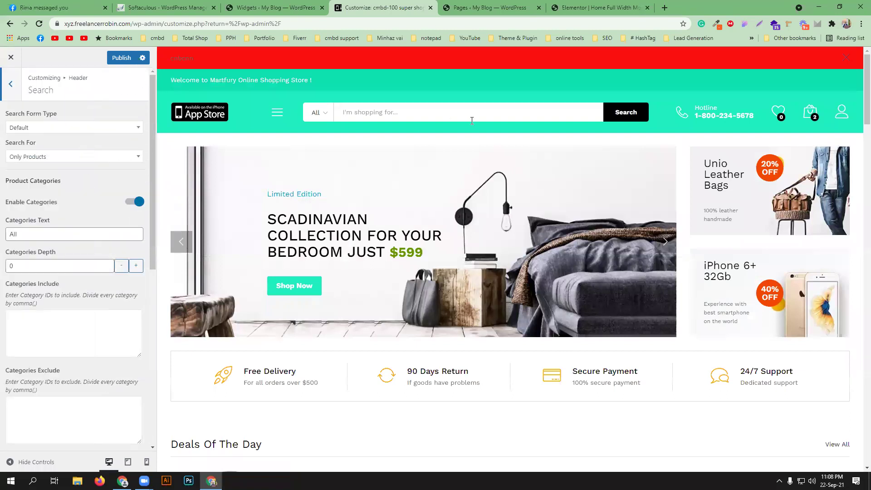
left_click(89, 129)
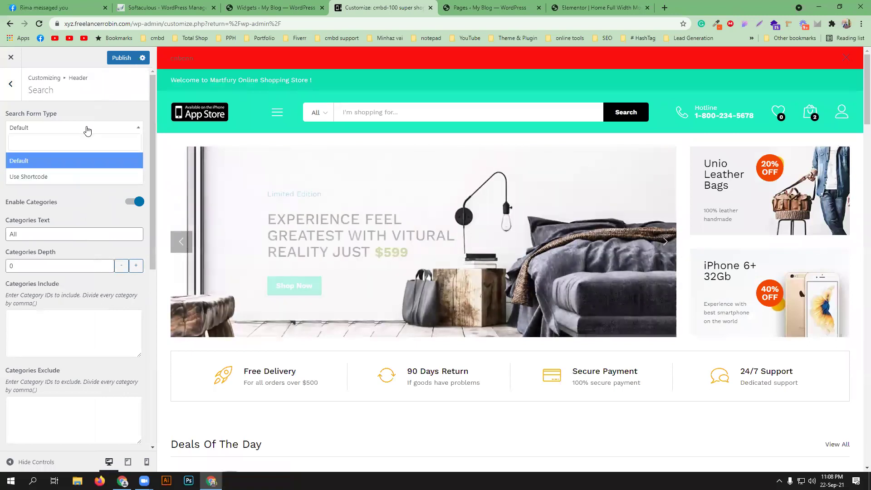
left_click(82, 131)
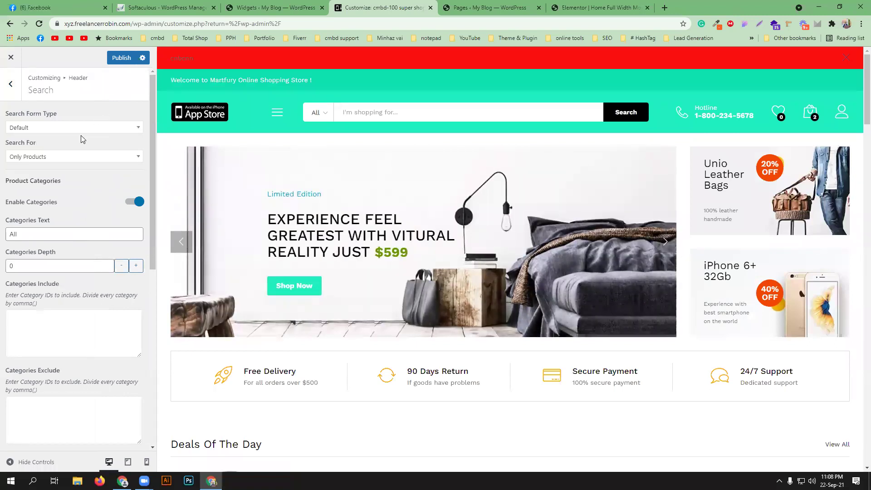
left_click(66, 157)
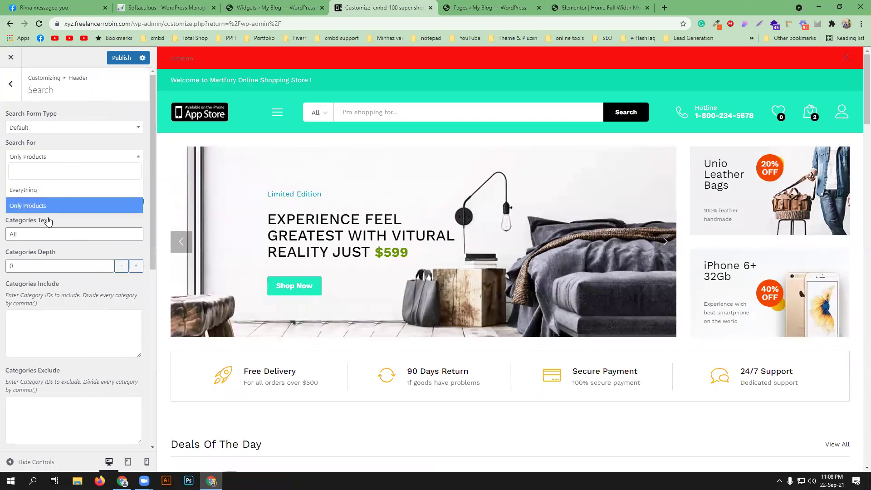
left_click(89, 140)
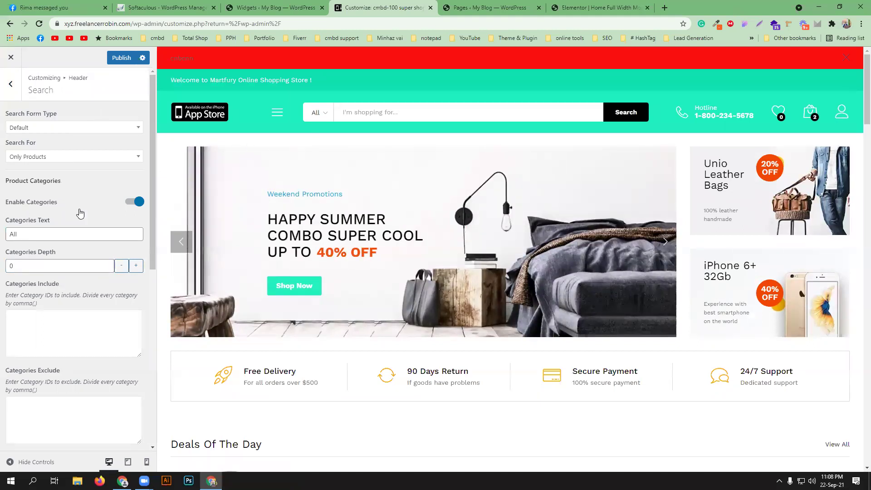
- Change the Categories Text label to cmbd, then restore it to All
left_click(24, 232)
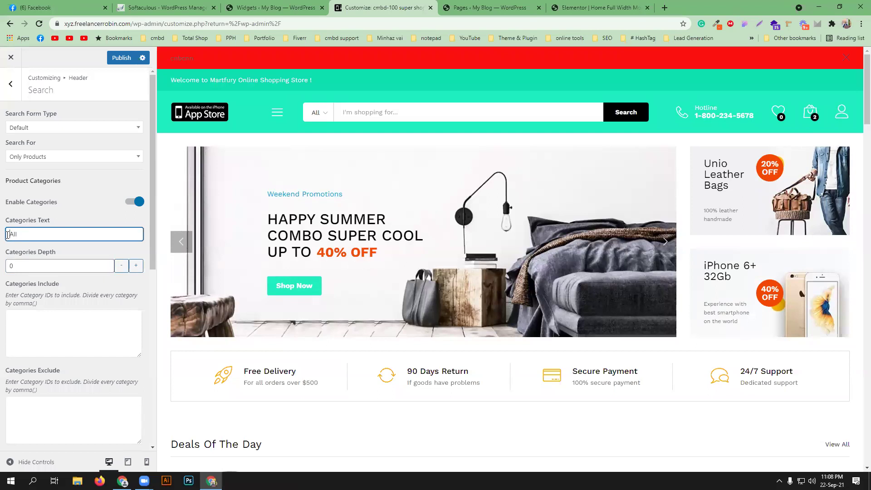
left_click_drag(7, 235, 38, 233)
key("BackSpace")
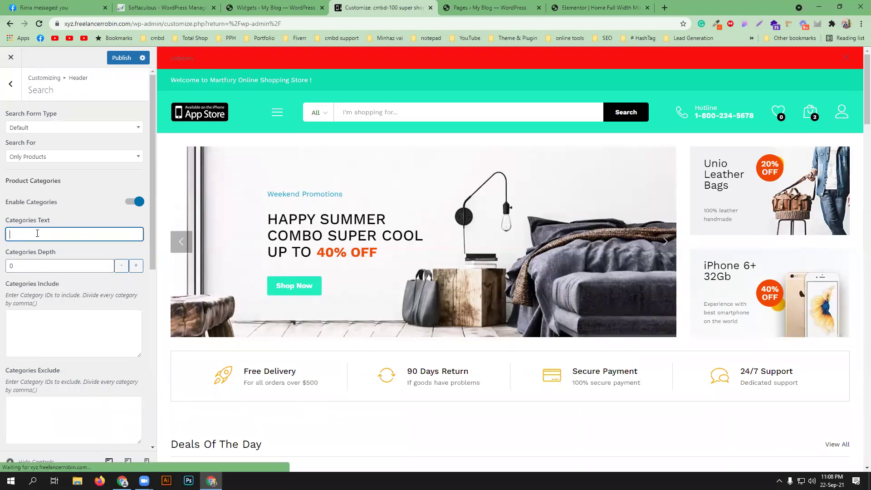
type("cmbd")
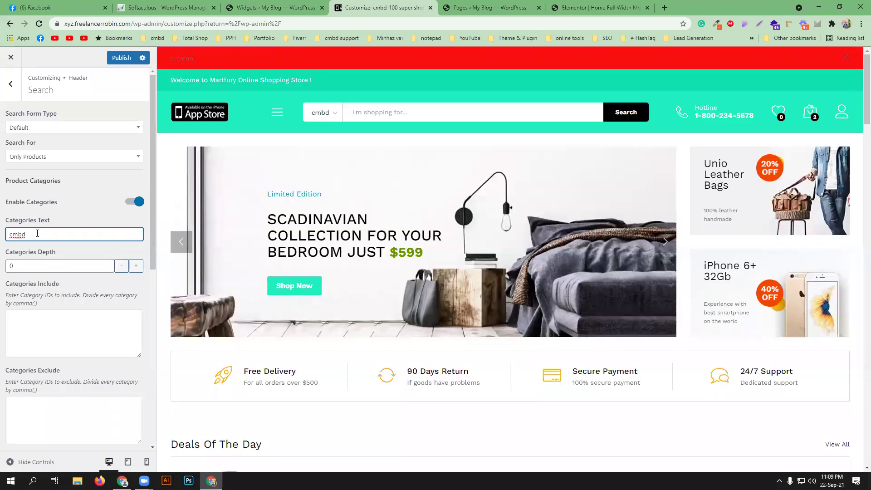
left_click_drag(42, 235, 1, 225)
type("All")
- Leave the search placeholder text unchanged and return to the header sections list
scroll(60, 278, "down", 3)
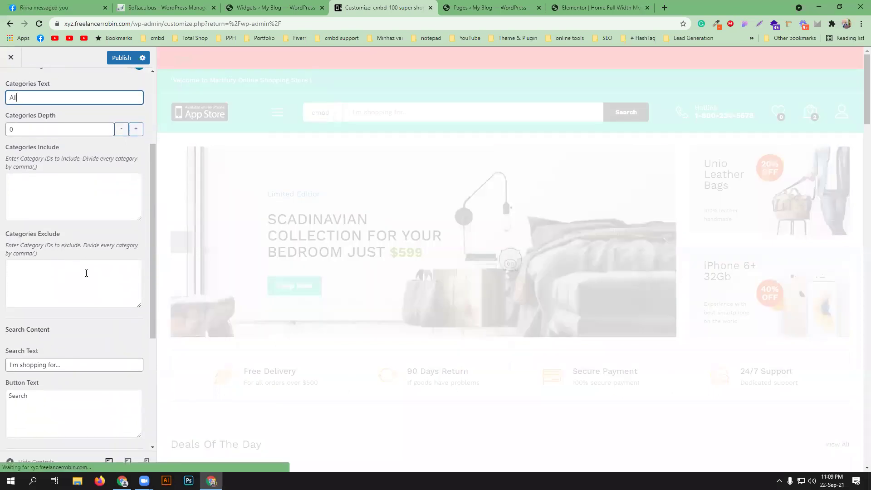
scroll(86, 272, "down", 3)
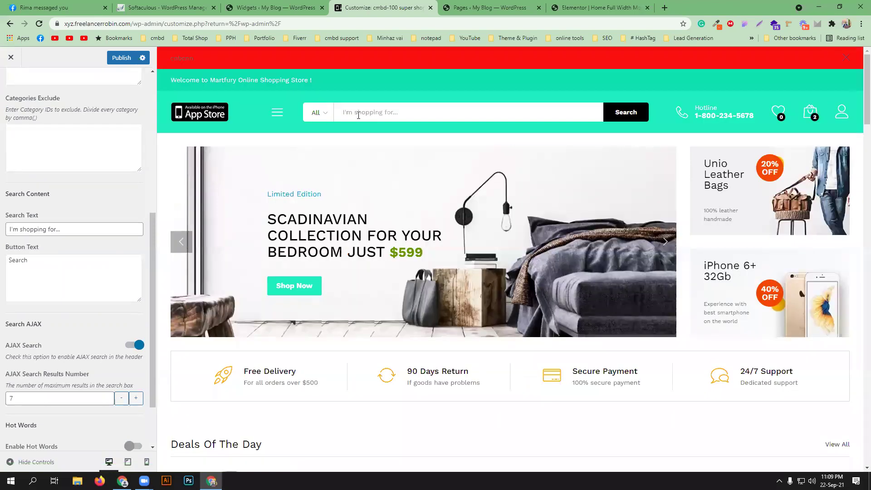
left_click_drag(64, 230, 2, 230)
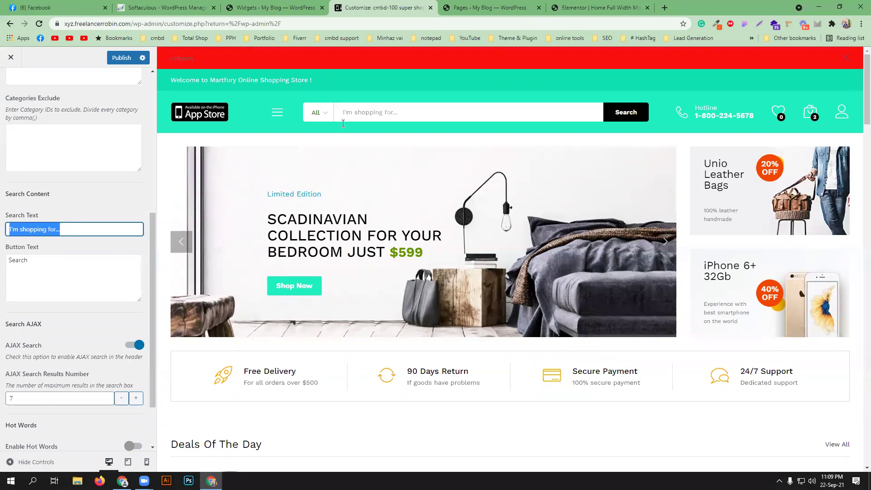
left_click(66, 231)
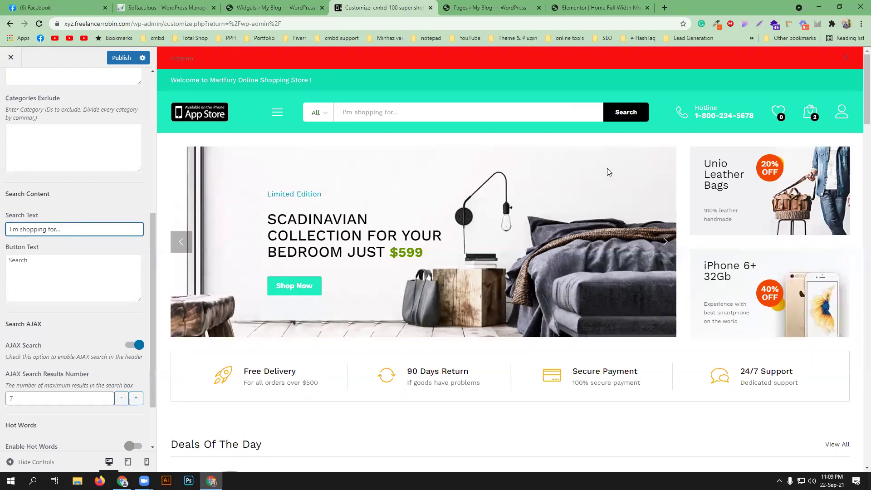
left_click(27, 265)
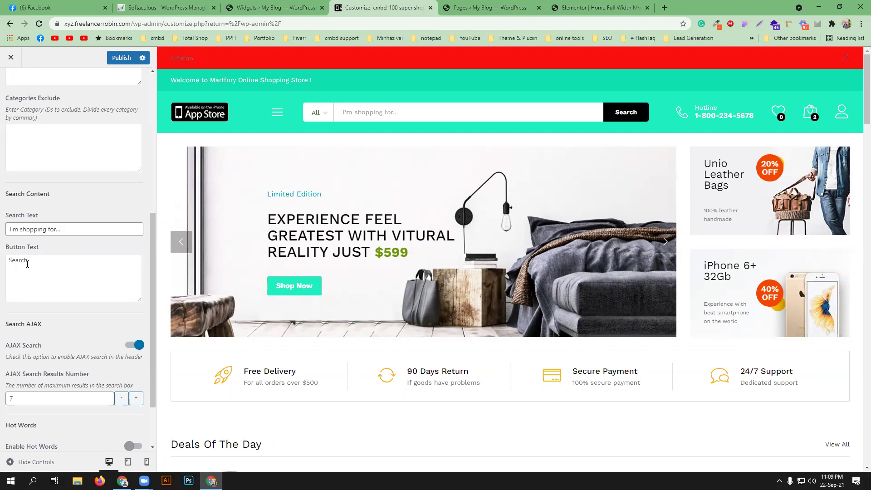
scroll(77, 188, "down", 2)
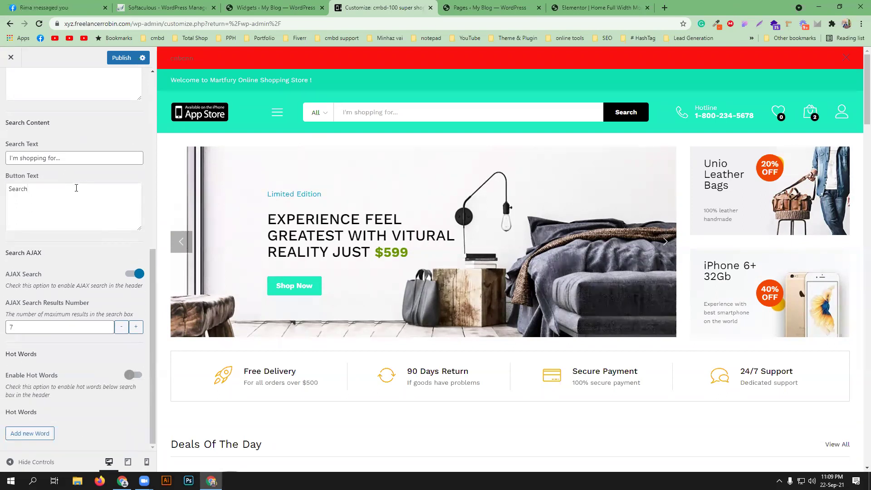
scroll(76, 188, "up", 10)
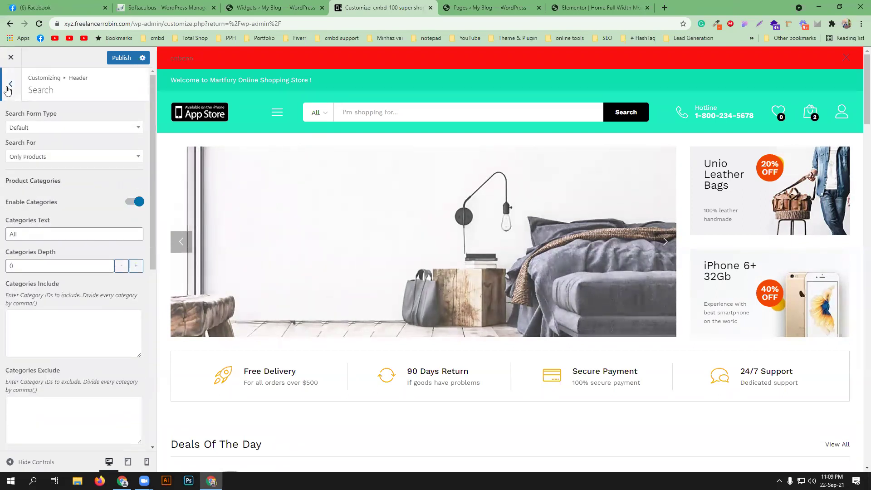
left_click(6, 87)
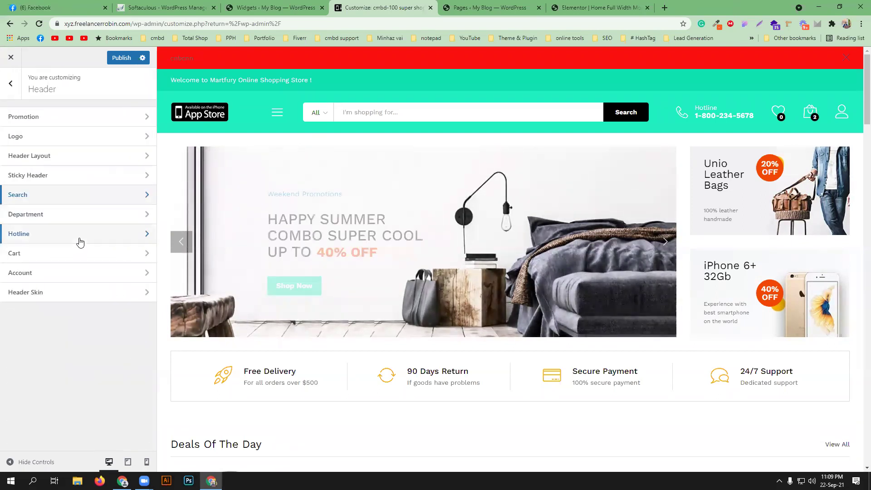
- Open the Department settings and inspect the department label text
left_click(110, 218)
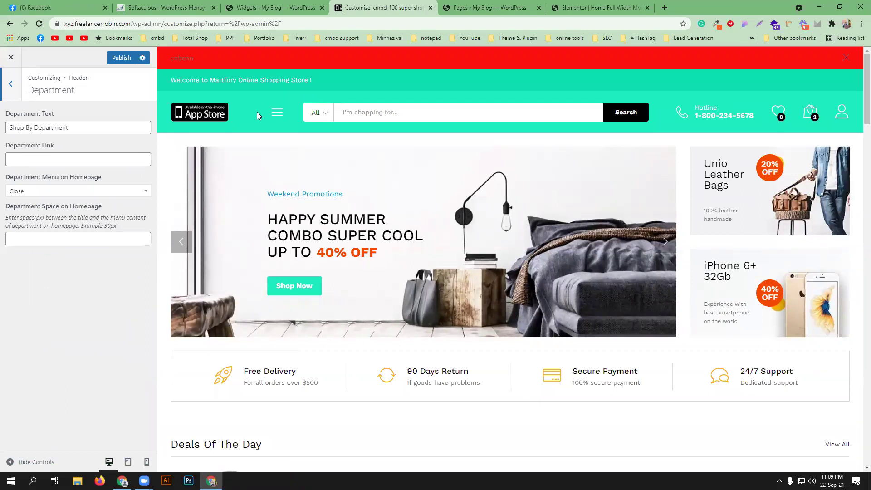
left_click_drag(51, 127, 8, 128)
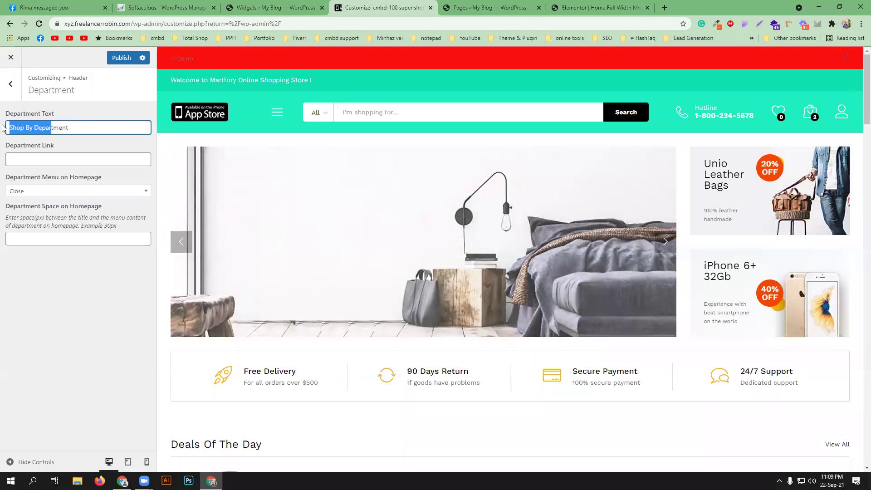
left_click(101, 127)
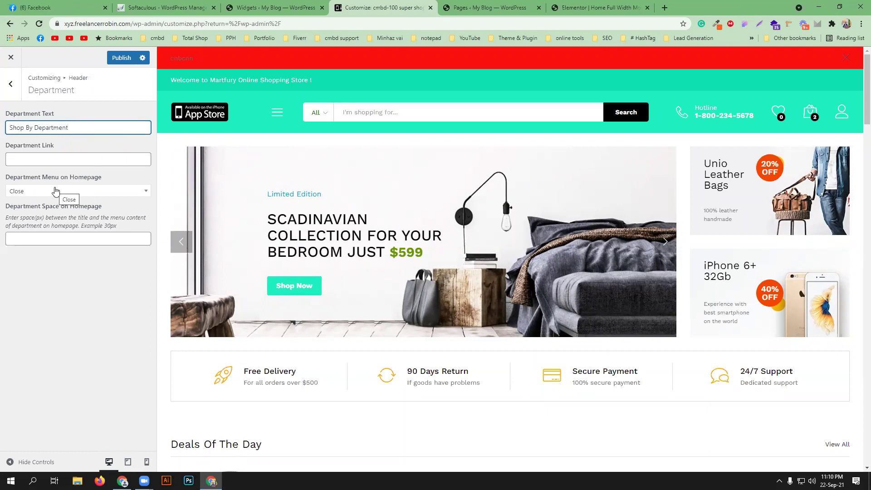
- Switch the header layout to Header 7 and reopen the Department settings
left_click(10, 84)
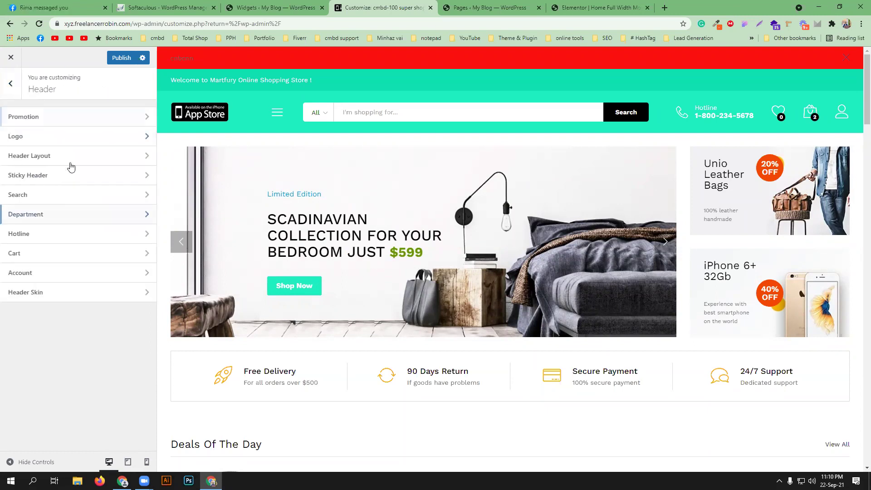
left_click(80, 157)
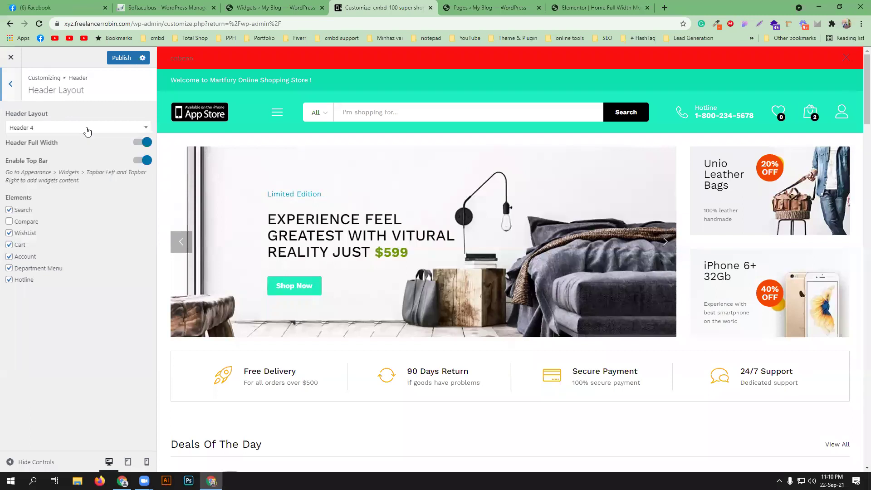
left_click(78, 129)
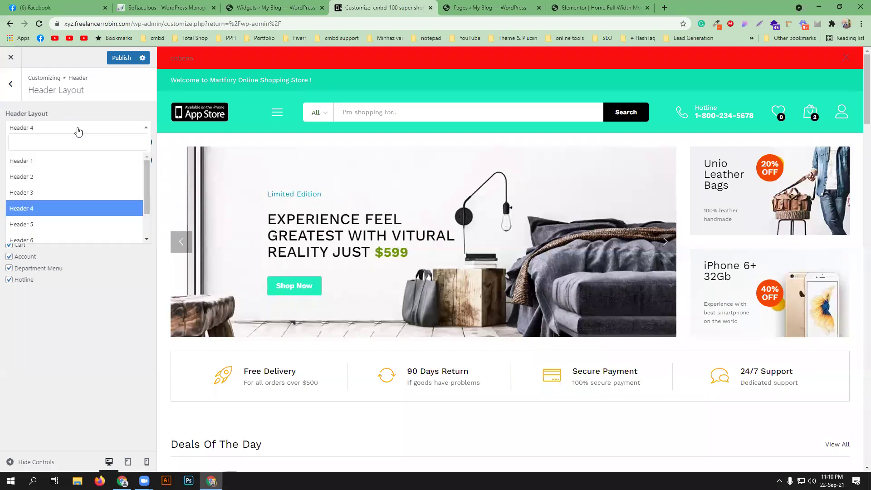
left_click(52, 220)
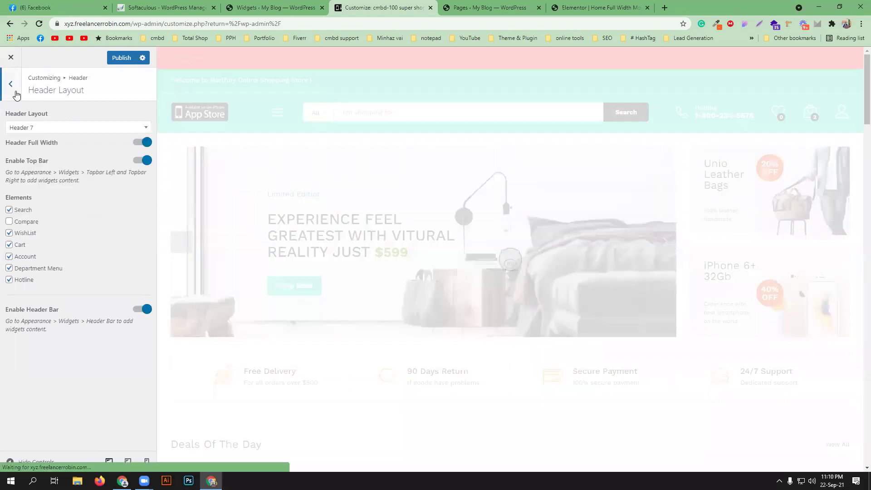
left_click(13, 84)
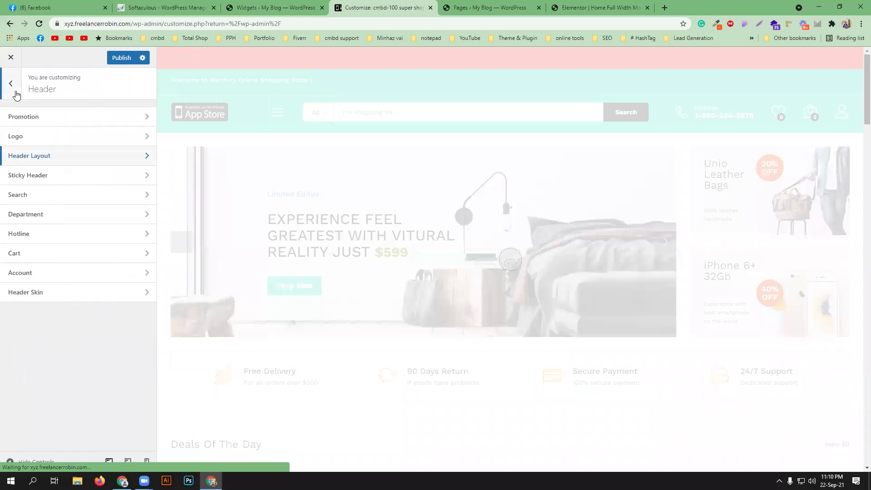
left_click(69, 218)
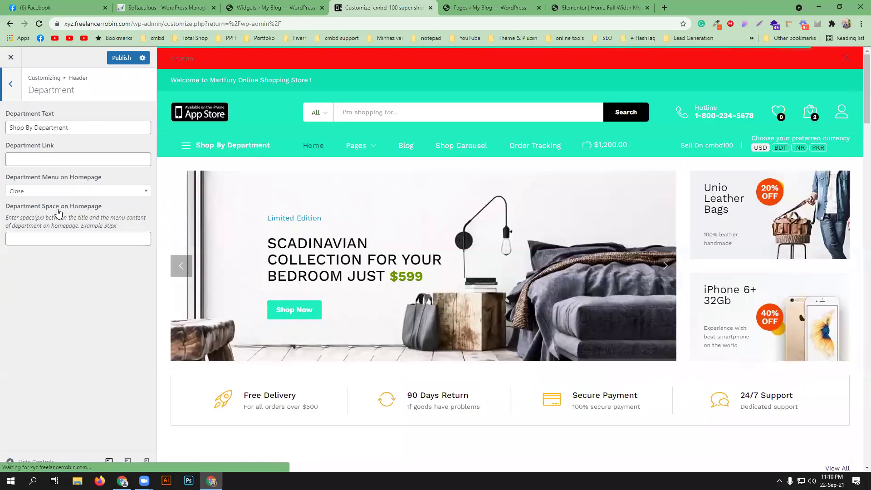
- Replace 'Department' in the label so it reads 'Shop By cmbd-100 shop'
mouse_move(207, 146)
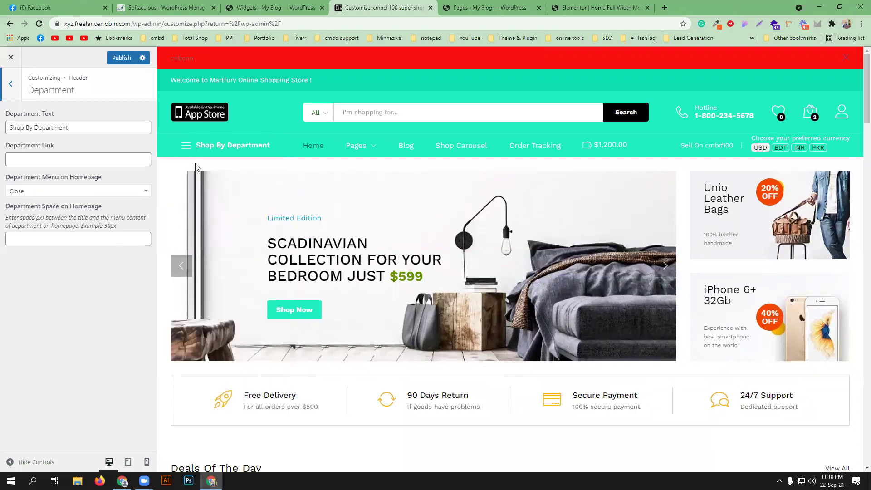
mouse_move(202, 153)
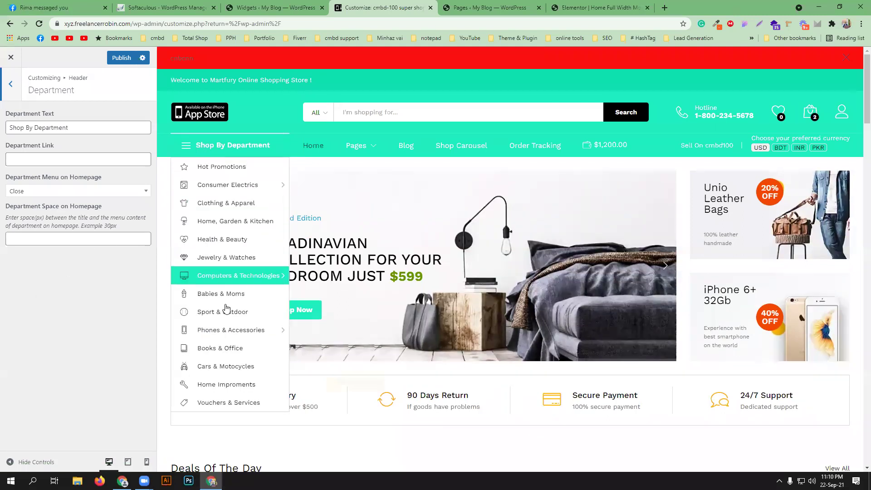
left_click_drag(83, 129, 27, 128)
left_click(2, 129)
left_click(85, 129)
double_click(60, 125)
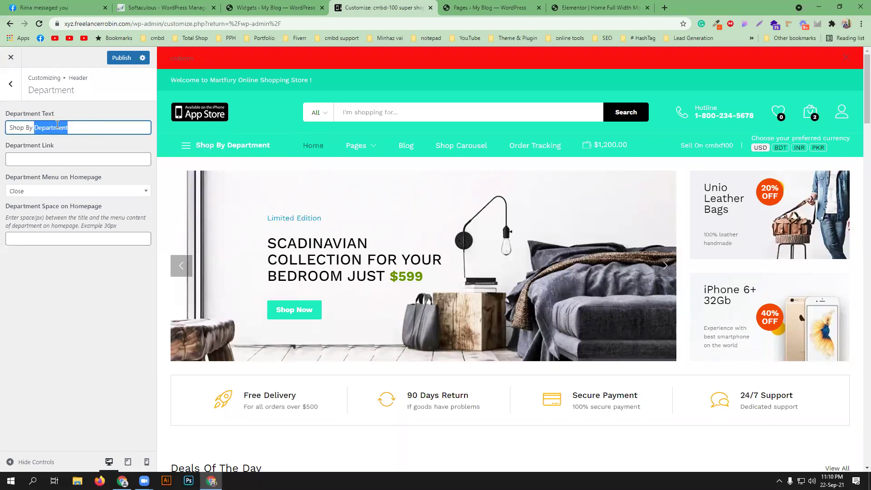
type("cmbd-1")
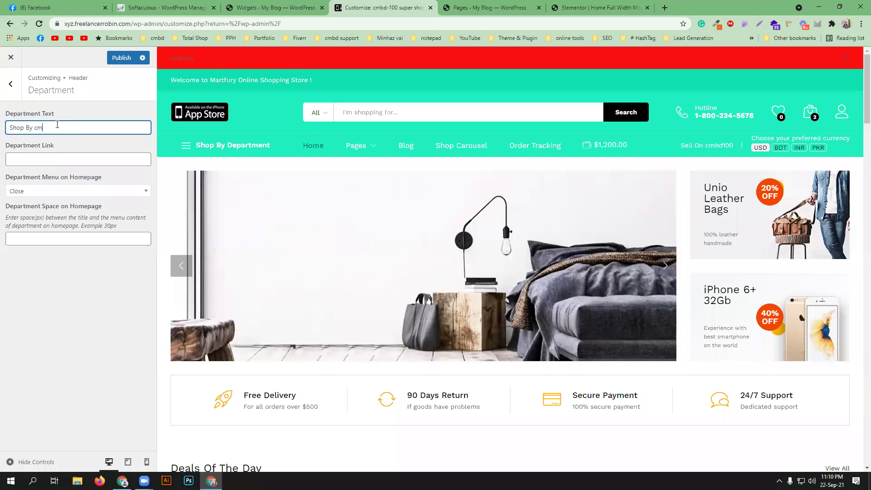
type("00 shop")
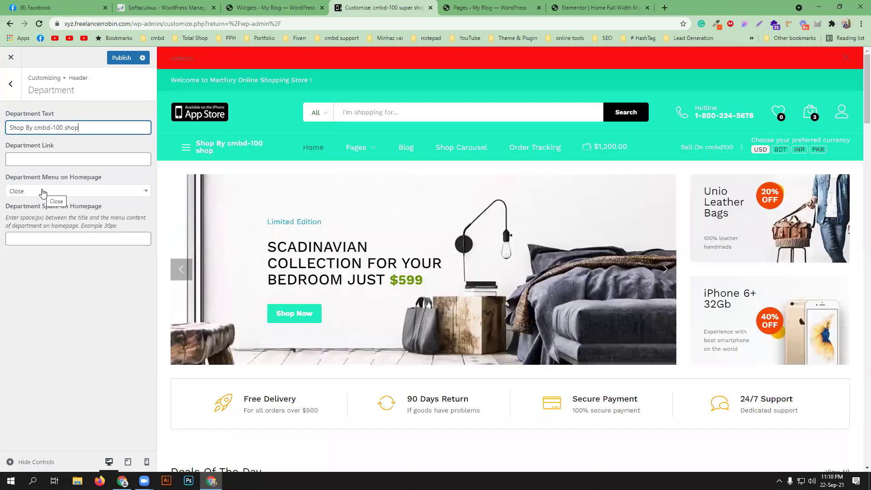
- Set Department Menu on Homepage to Open, then back to Close
left_click(42, 191)
left_click(38, 226)
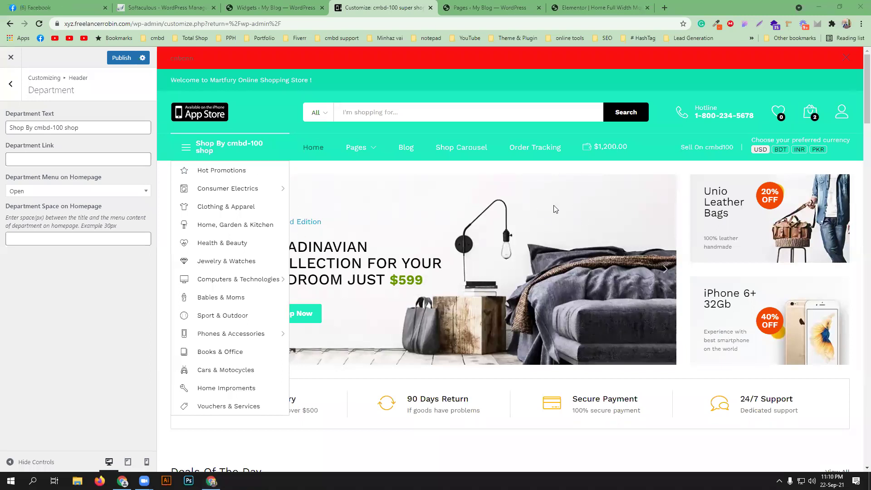
left_click(89, 193)
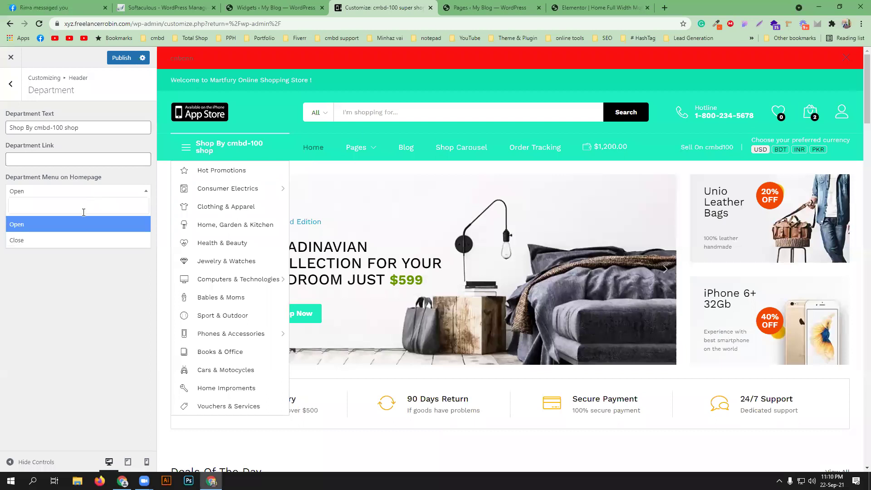
left_click(78, 243)
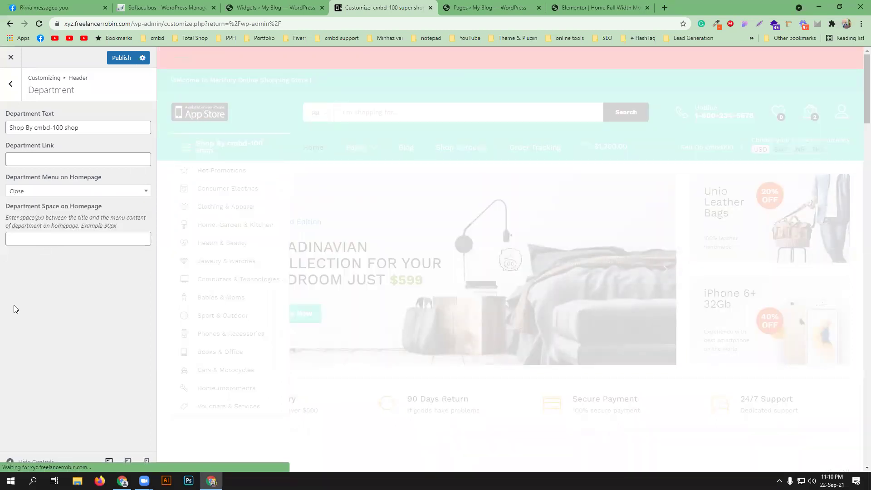
left_click(10, 85)
- Replace the hotline number with the store's phone number and change its text to Call
left_click(75, 233)
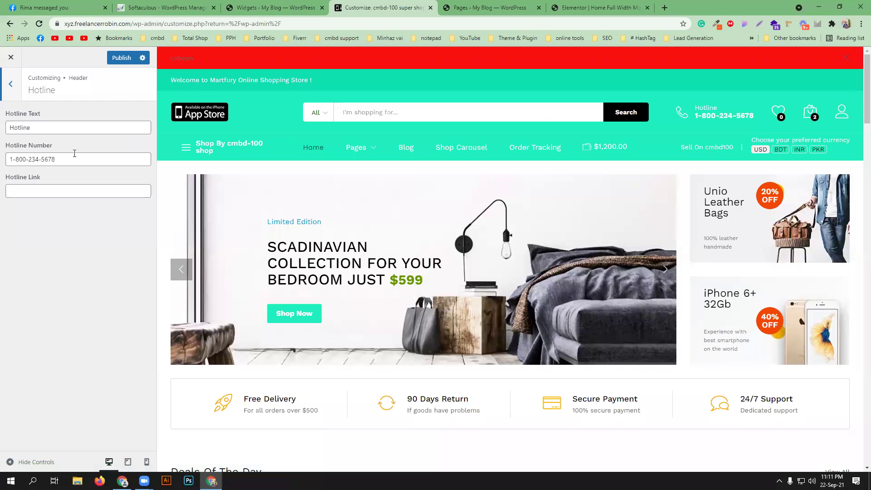
left_click_drag(74, 156, 2, 158)
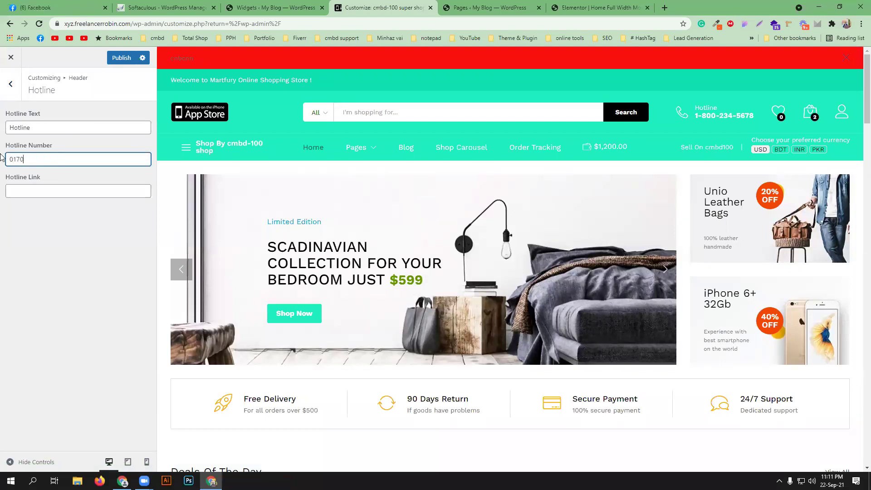
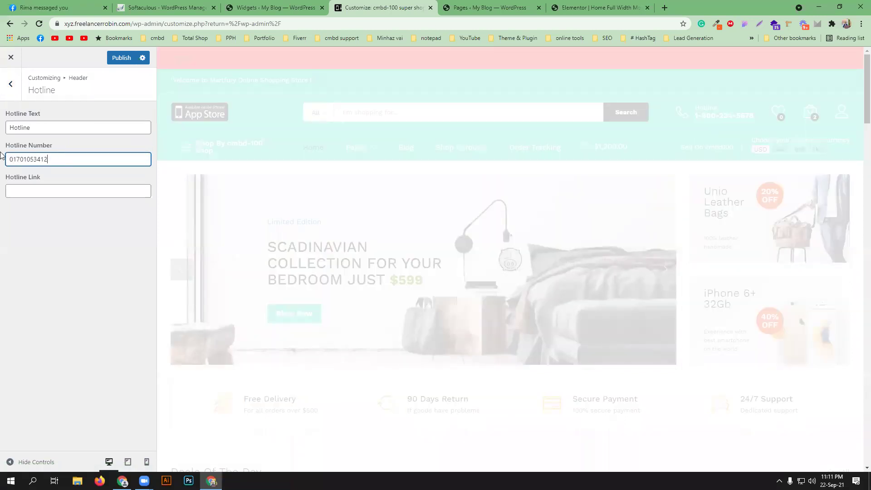
left_click_drag(36, 123, 2, 130)
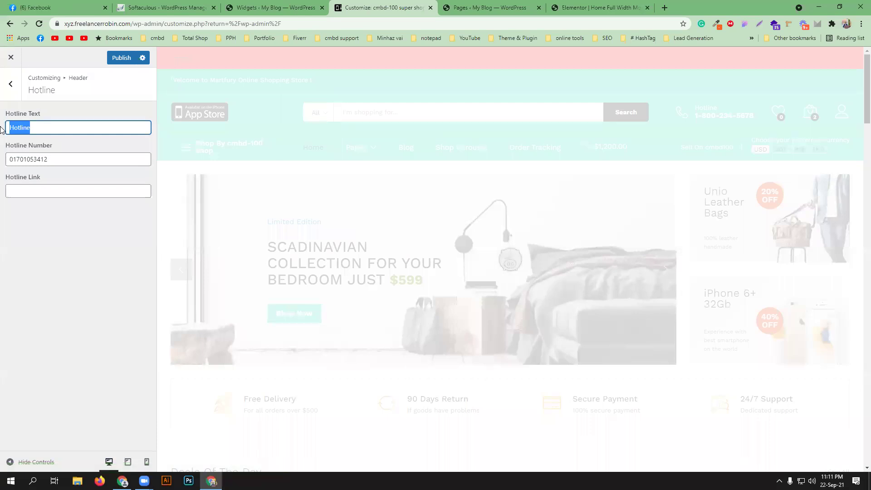
type("Call")
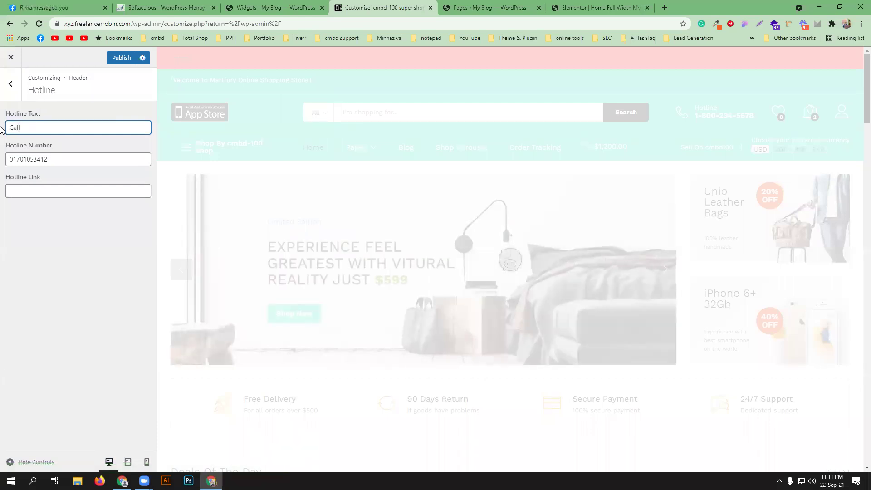
left_click(11, 84)
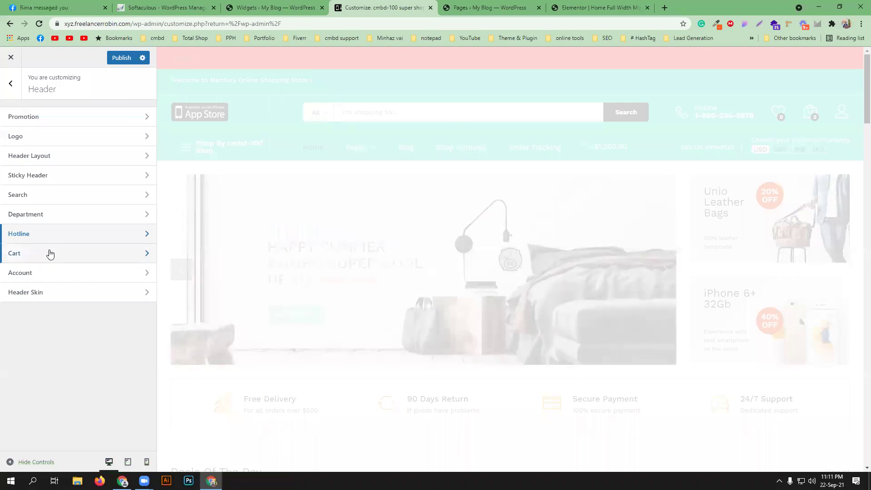
left_click(120, 253)
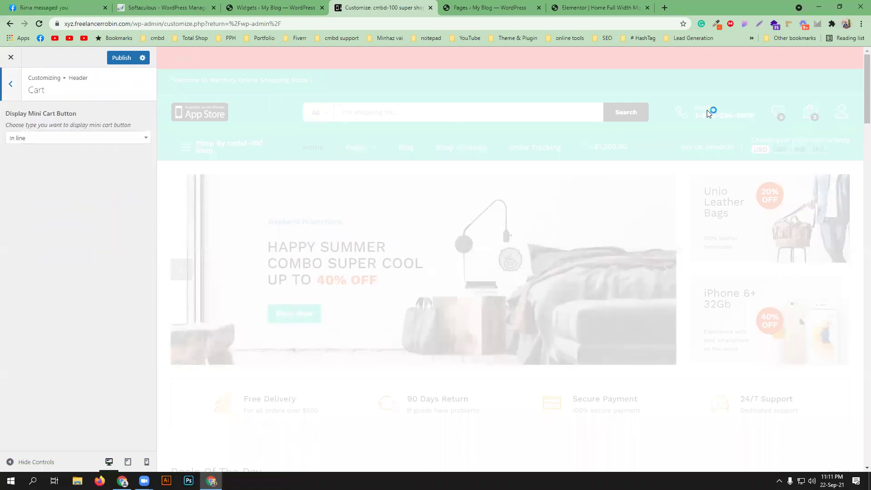
left_click(66, 136)
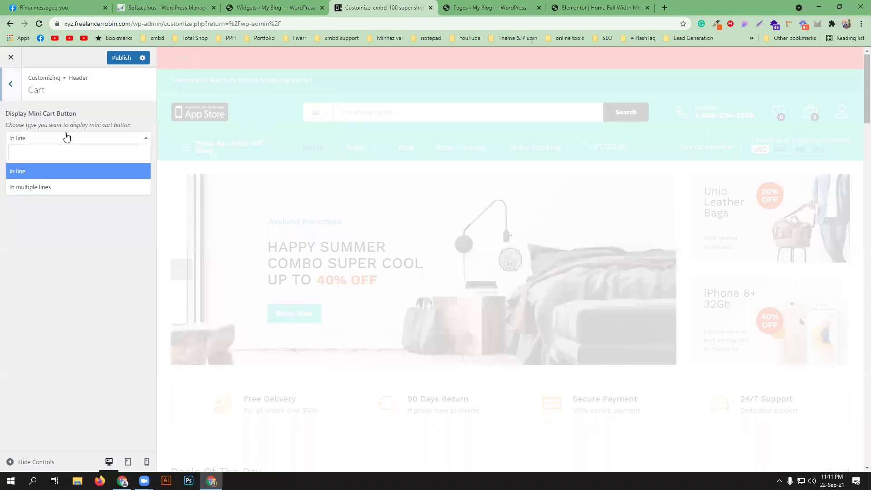
left_click(58, 188)
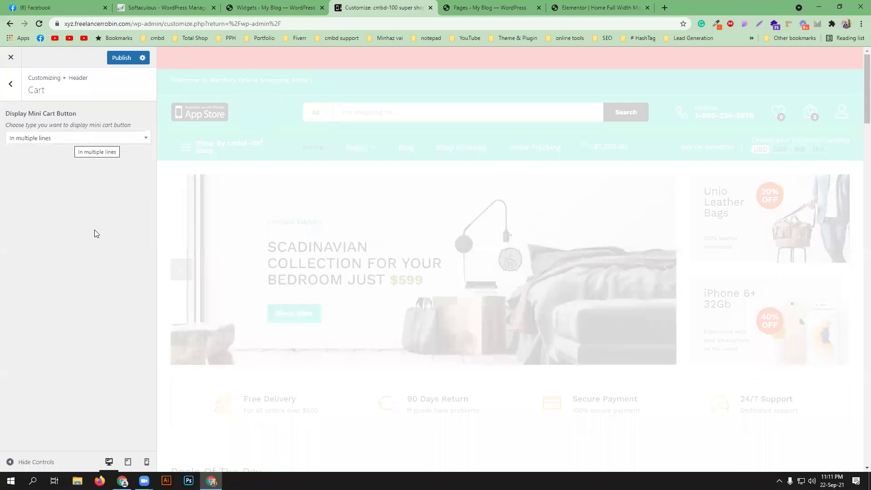
left_click(62, 140)
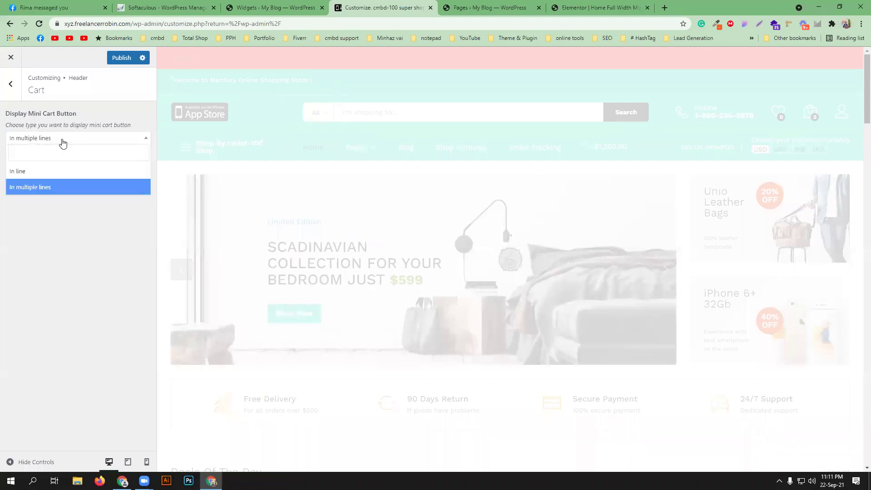
left_click(53, 293)
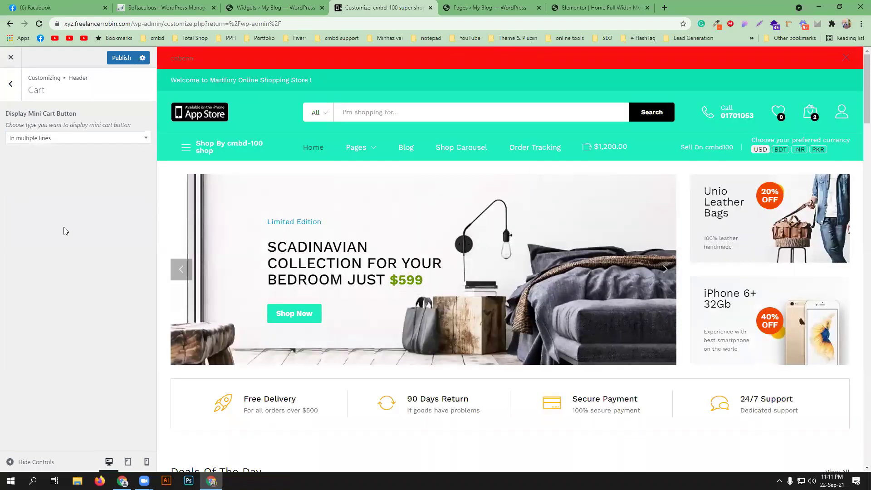
left_click(103, 141)
left_click(82, 169)
left_click(10, 85)
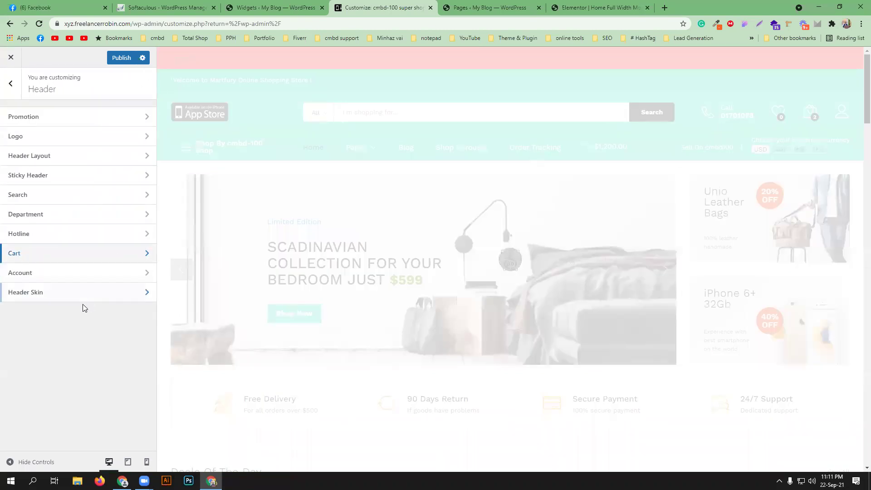
- Set the Account display for logged-in users to Avatar
left_click(87, 274)
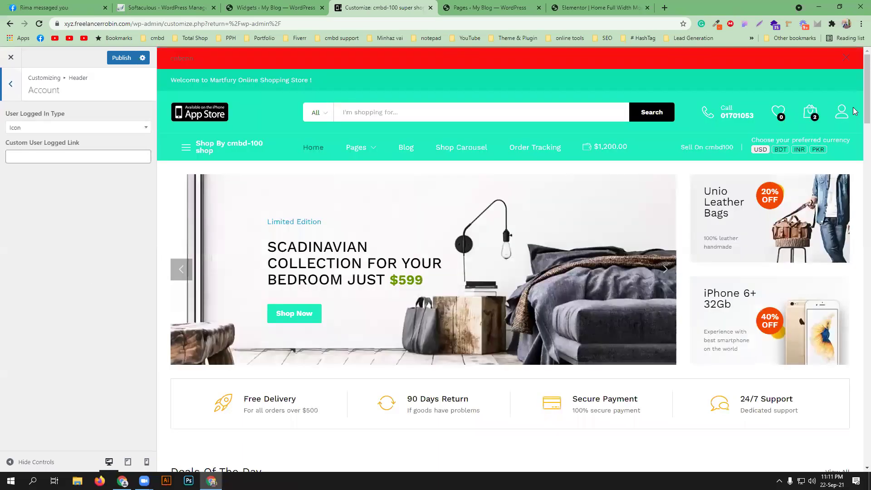
mouse_move(845, 114)
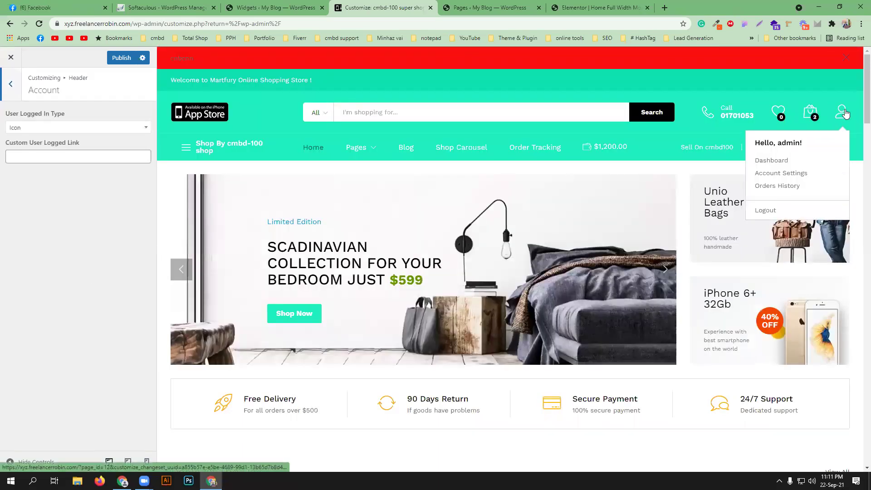
left_click(91, 129)
left_click(67, 176)
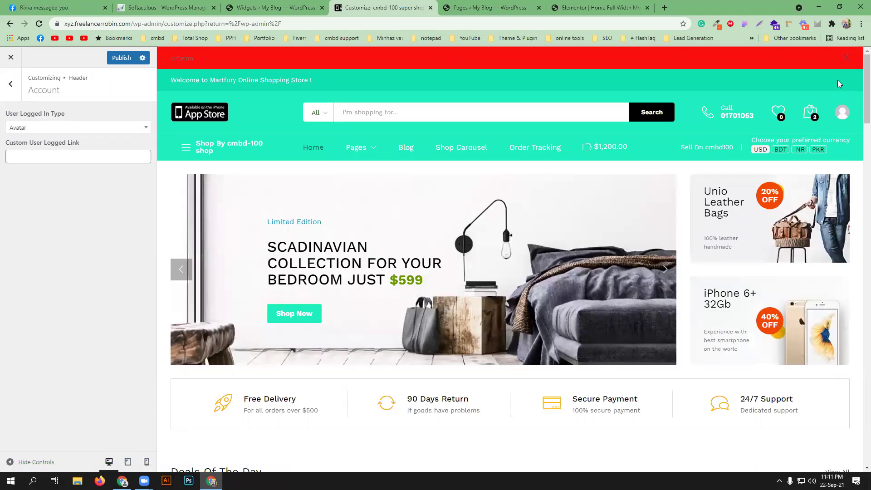
mouse_move(843, 111)
left_click(11, 83)
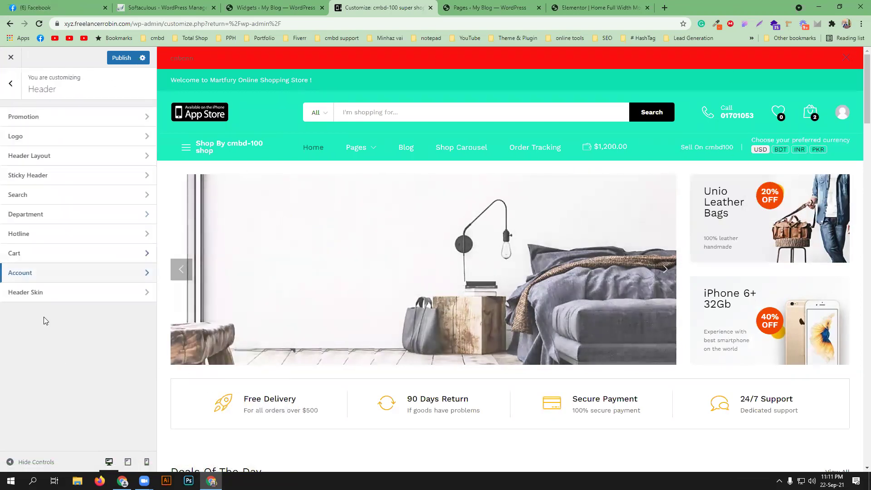
- In Header Skin, try yellow for the top bar background, then clear it
left_click(61, 294)
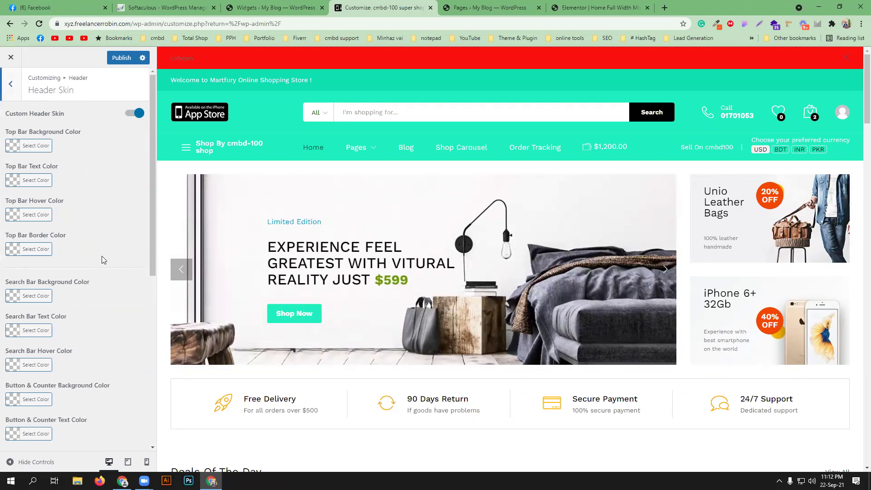
left_click(15, 150)
left_click(58, 251)
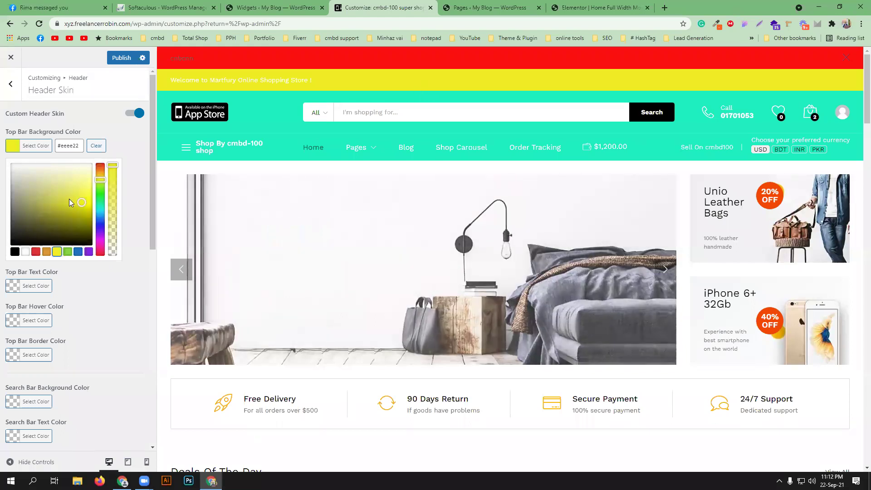
left_click(95, 147)
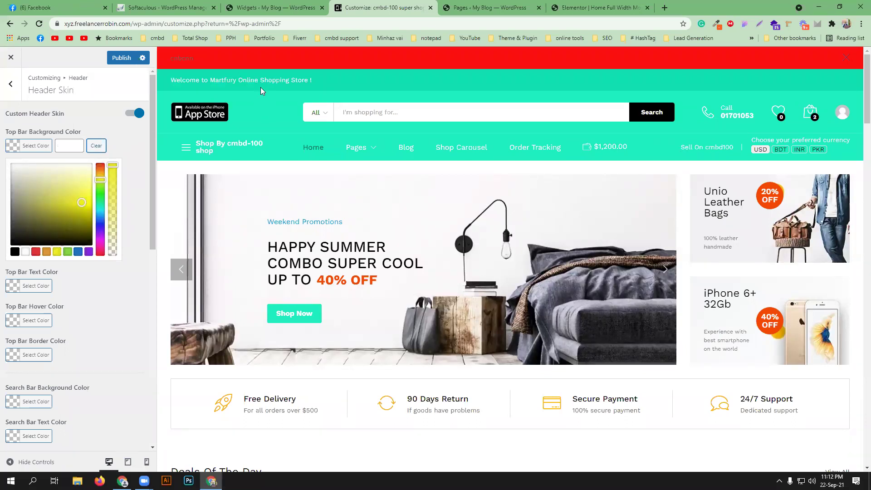
left_click(116, 139)
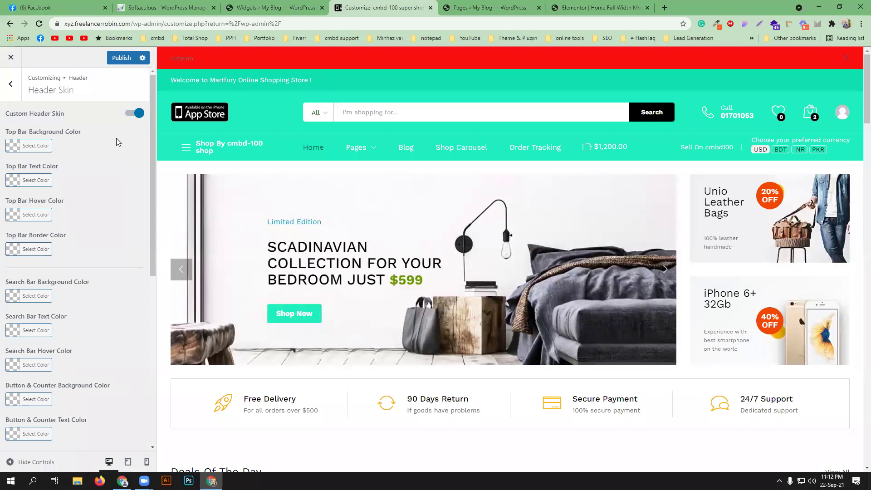
- Set the Top Bar Text Color to dark red #280000
left_click(23, 180)
left_click_drag(97, 277, 108, 296)
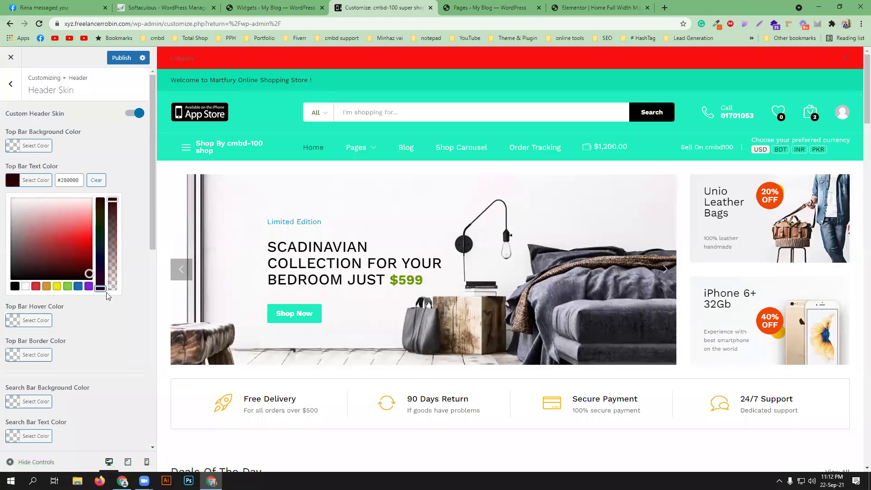
left_click(137, 156)
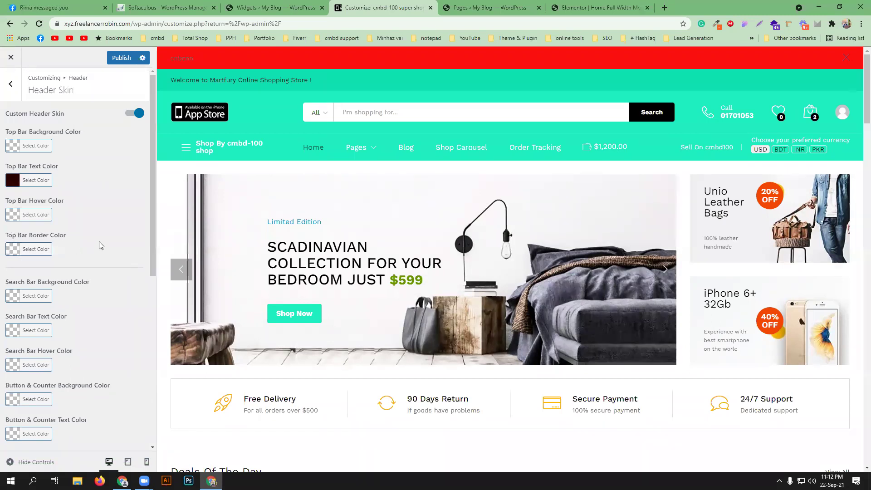
scroll(100, 248, "down", 1)
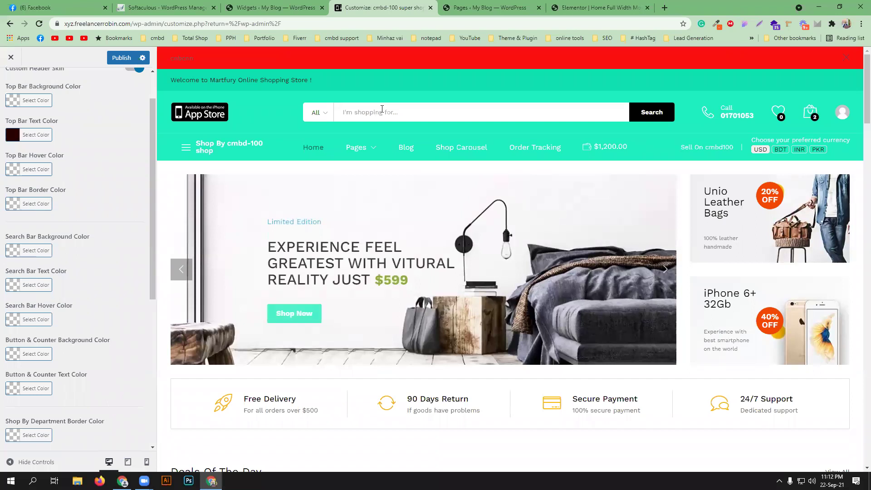
- Try green for the search bar background colour, then clear it
left_click(18, 252)
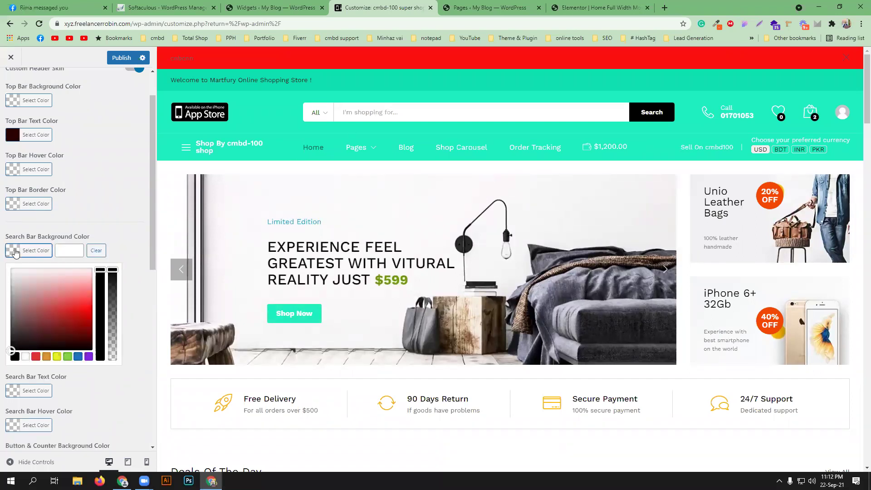
left_click(68, 357)
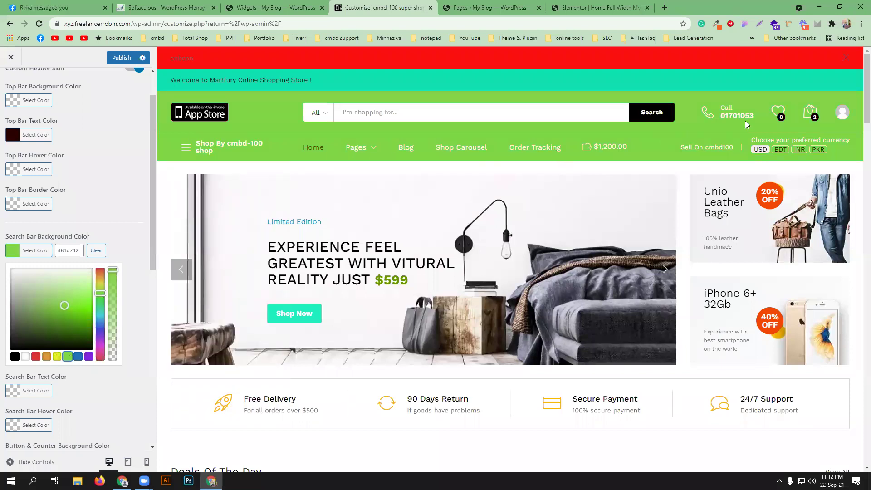
left_click(121, 223)
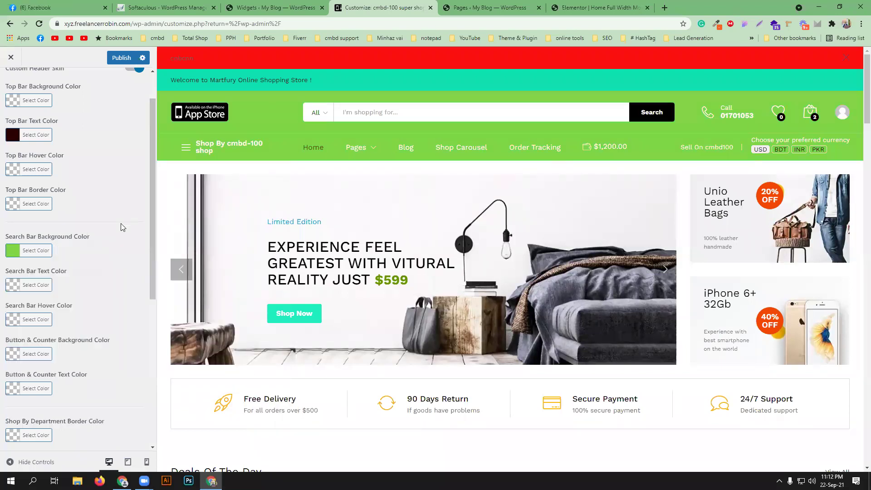
left_click(36, 251)
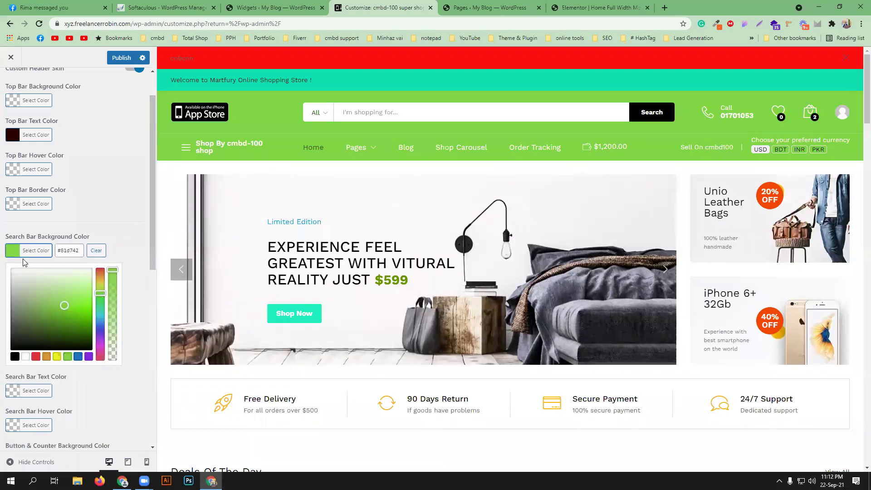
left_click(95, 255)
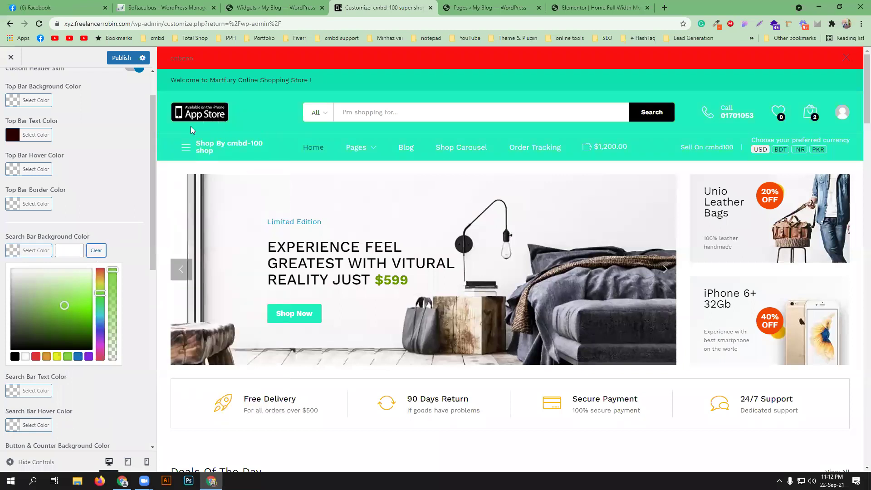
left_click(138, 237)
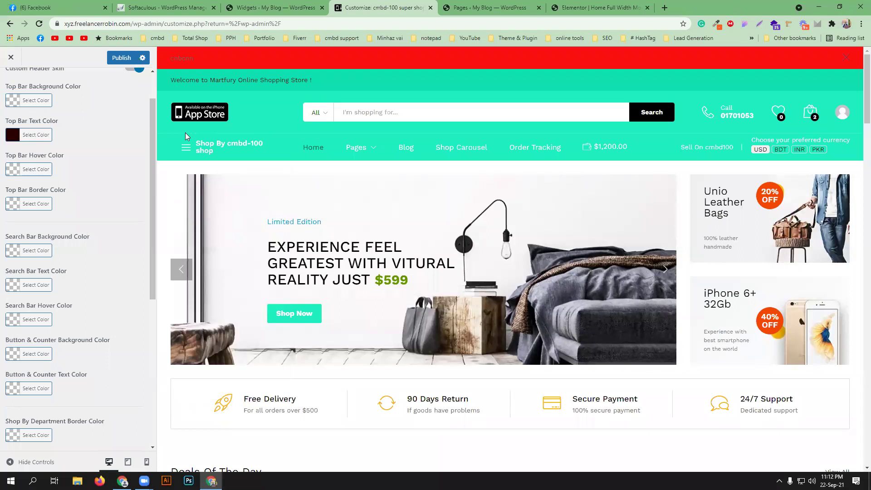
- Set the Search Bar Text Color to near-black #140000
left_click(13, 285)
left_click(89, 381)
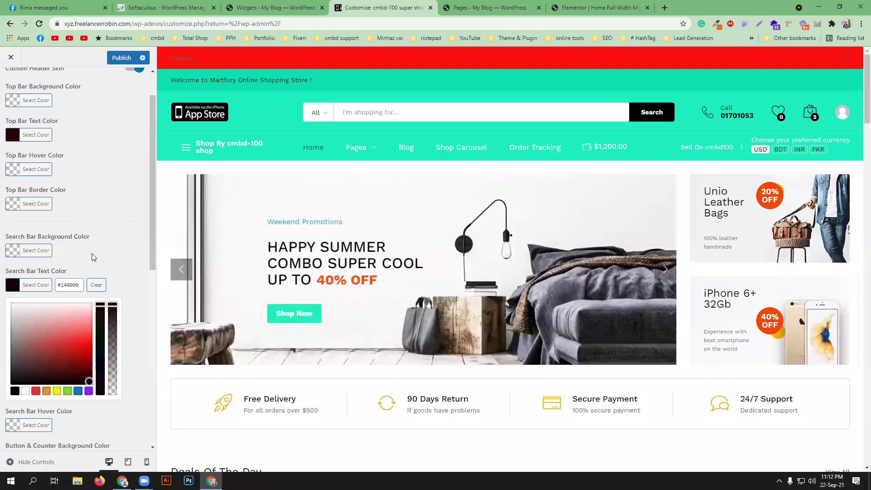
left_click(117, 251)
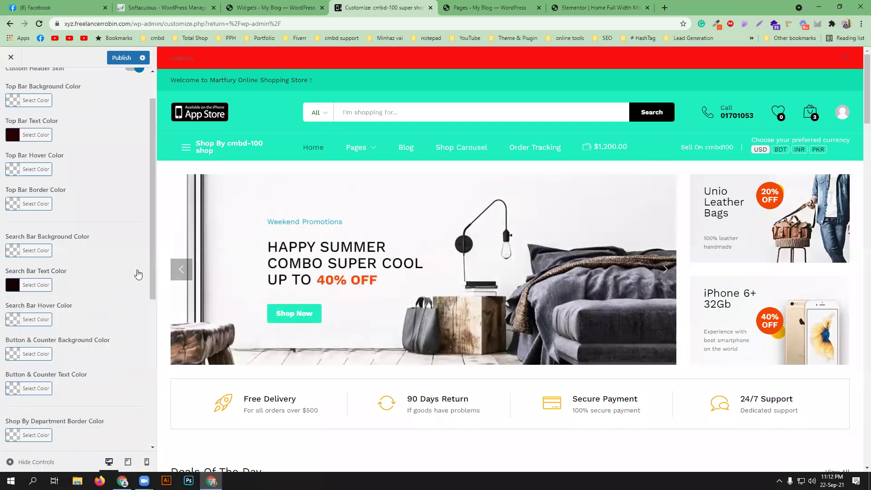
left_click(13, 355)
- Make the Button & Counter Background Color red
scroll(88, 366, "down", 2)
left_click_drag(59, 349, 92, 322)
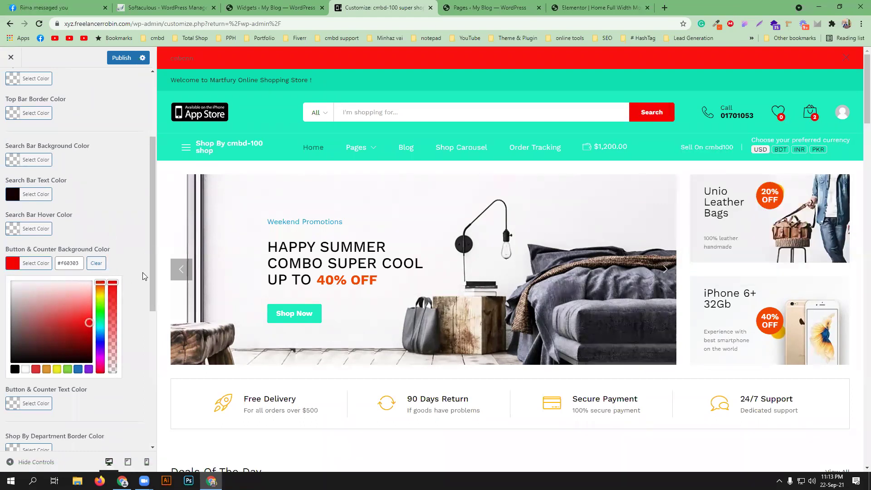
left_click(123, 275)
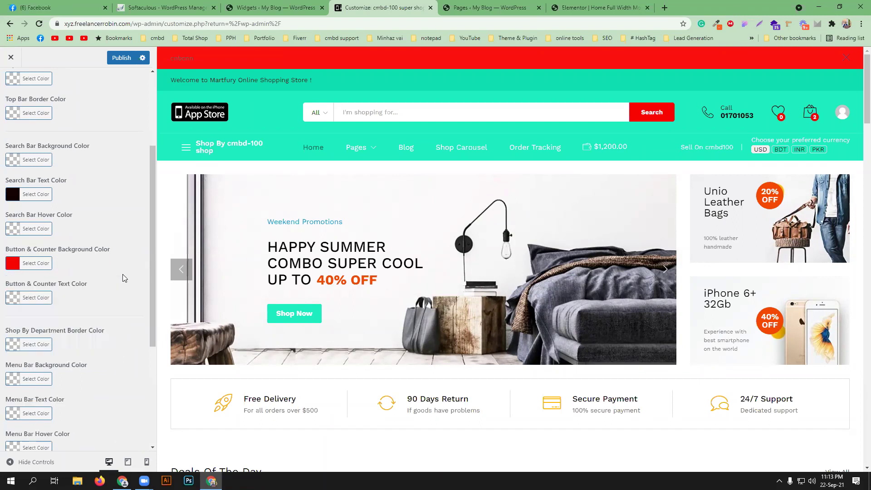
- Set the Button & Counter Text Color to near-black #140000
scroll(122, 277, "down", 1)
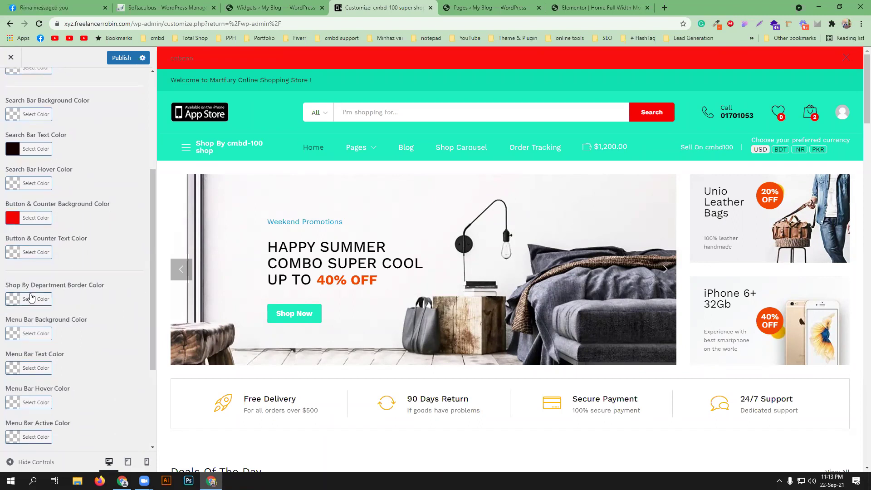
left_click(15, 258)
left_click_drag(50, 326, 96, 349)
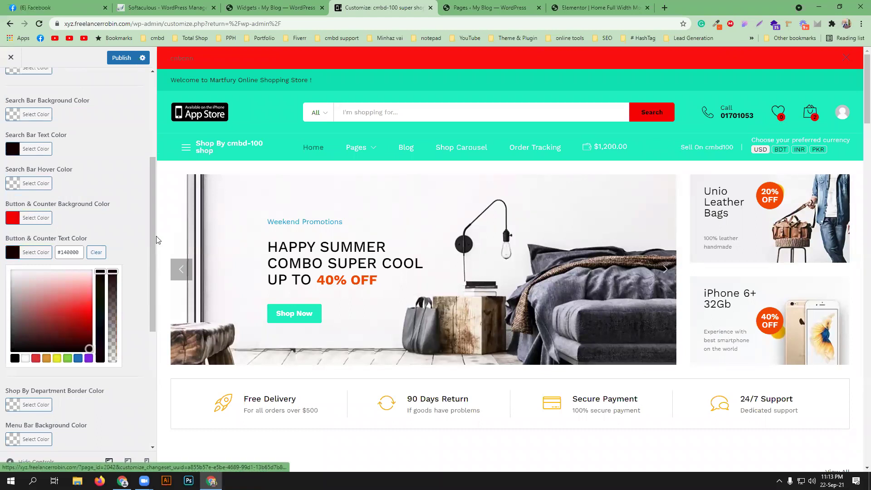
left_click(136, 247)
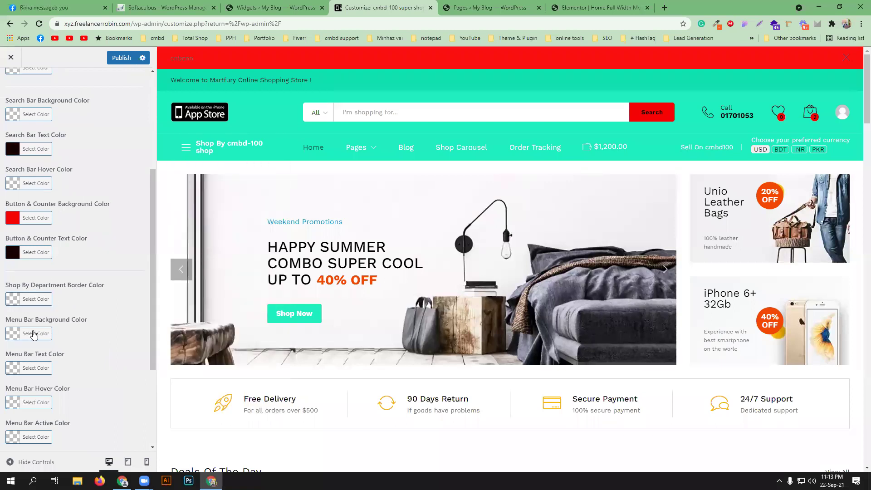
scroll(91, 295, "down", 3)
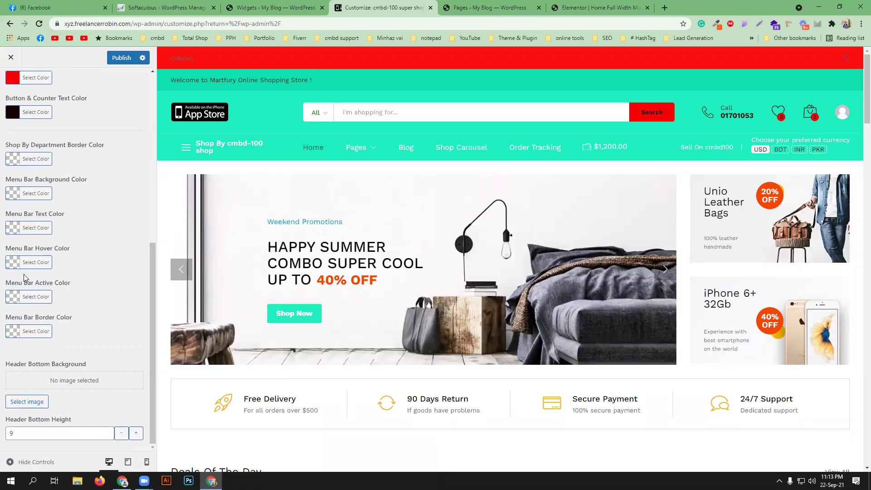
scroll(23, 273, "up", 4)
scroll(25, 267, "up", 3)
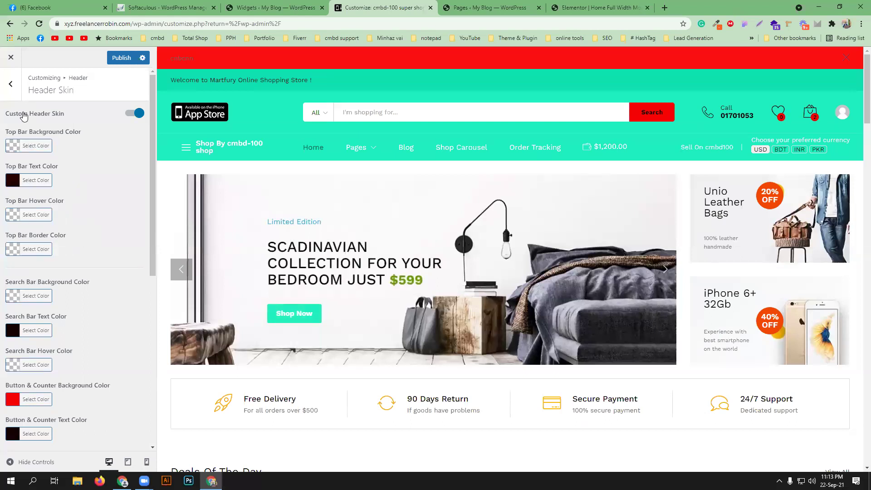
- Disable the Custom Header Skin to restore default header colours and return to the Header sections
left_click(135, 114)
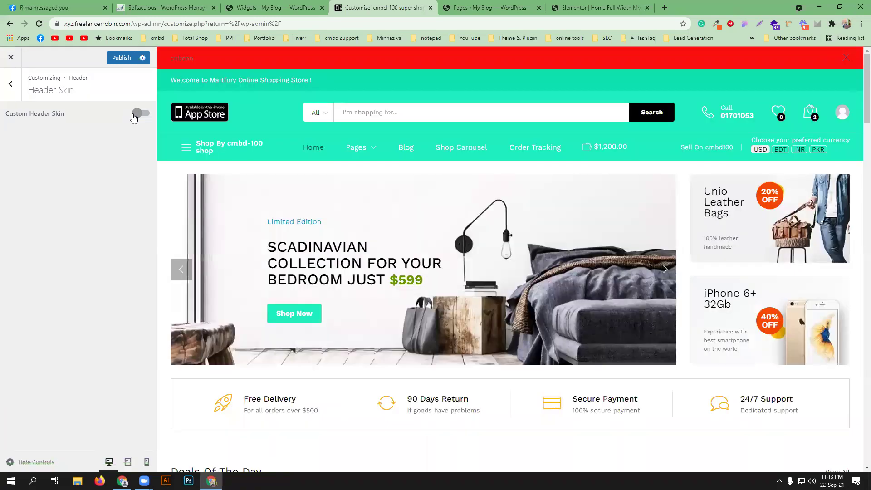
left_click(11, 91)
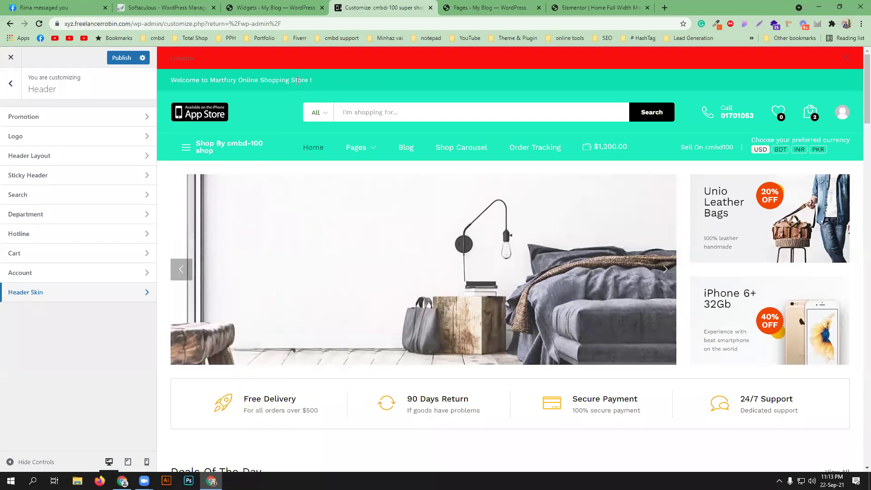
- Navigate from the main Customizer into Woocommerce > Store Notice settings
left_click(11, 83)
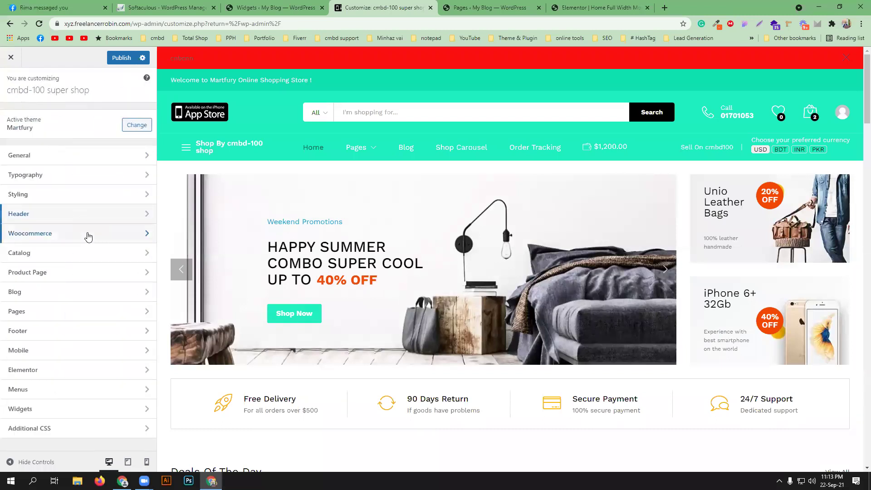
left_click(88, 234)
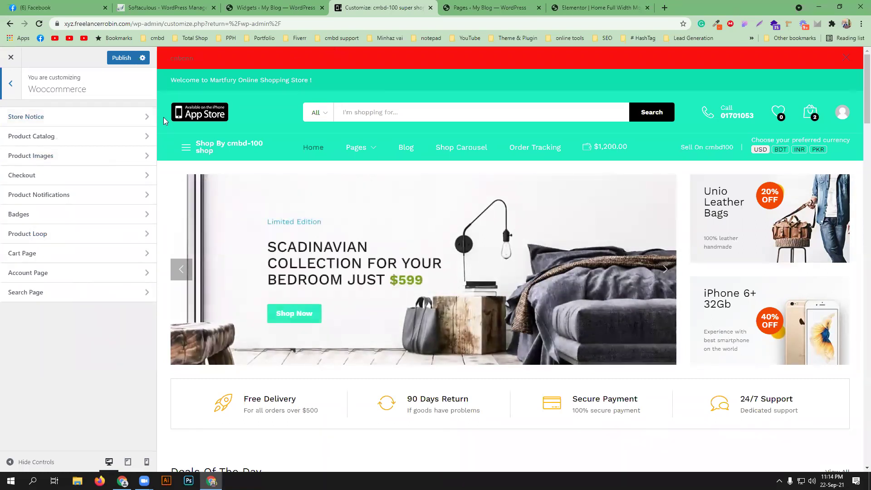
left_click(135, 122)
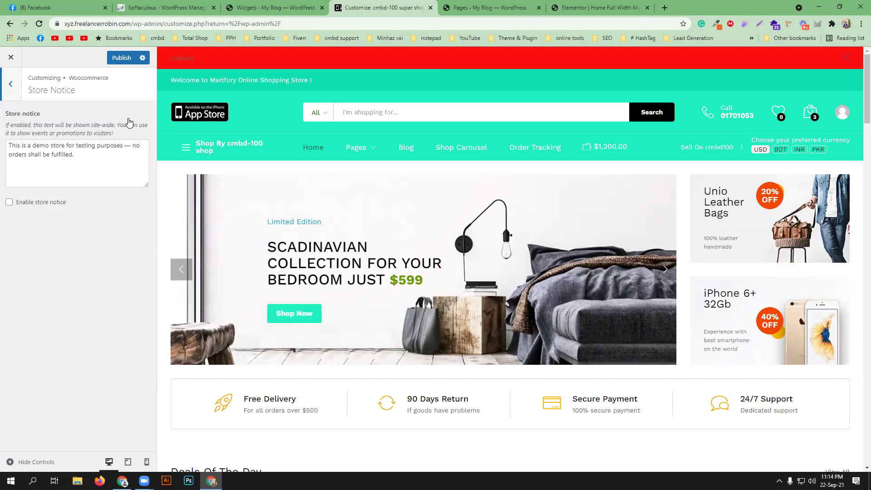
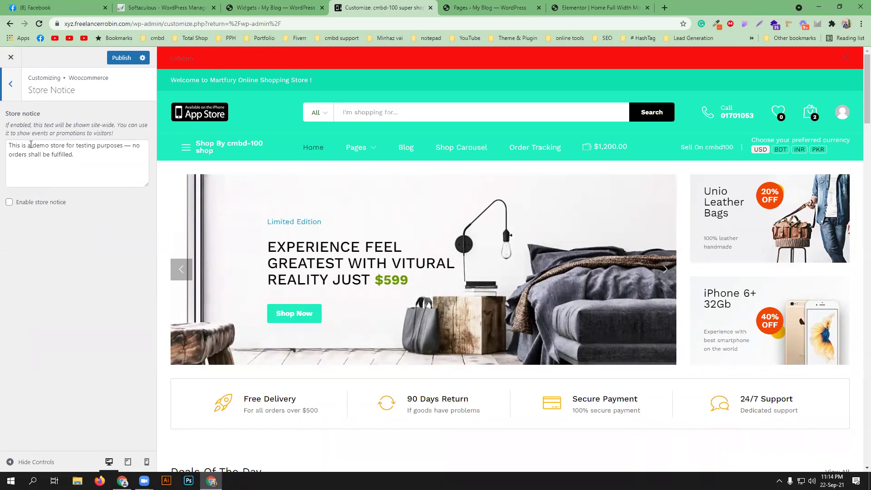
- Reword the store notice to 'This website is s underconstruction — no orders shall be fulfilled.'
left_click(22, 146)
type("webs")
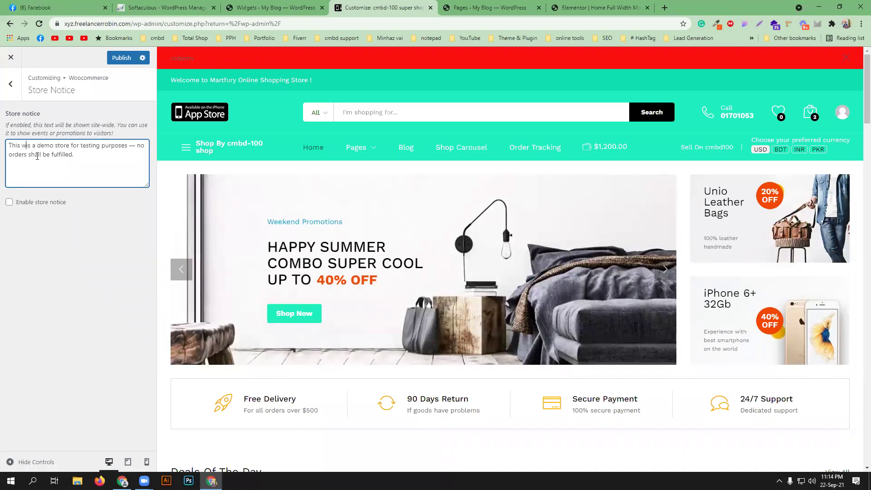
type("ite")
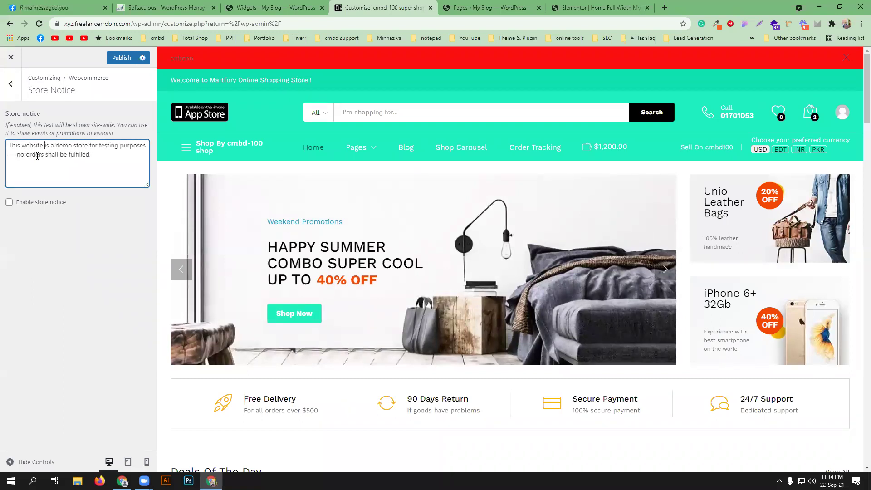
left_click_drag(52, 145, 146, 143)
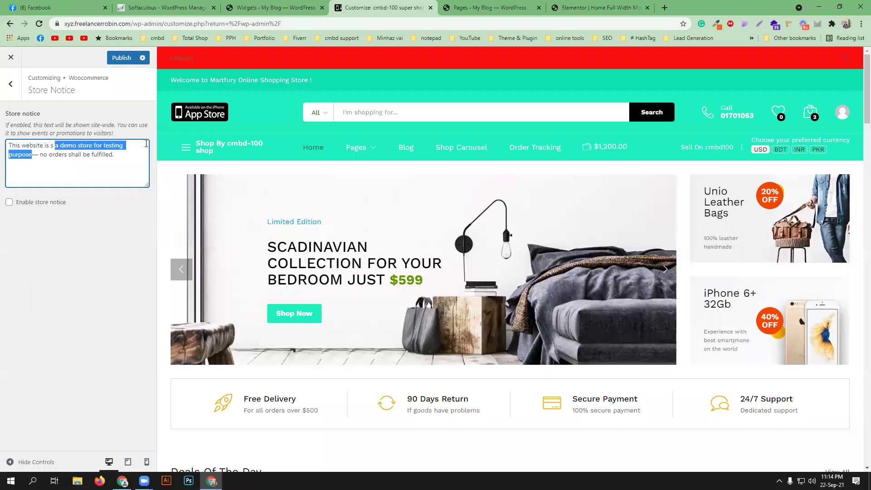
type("under")
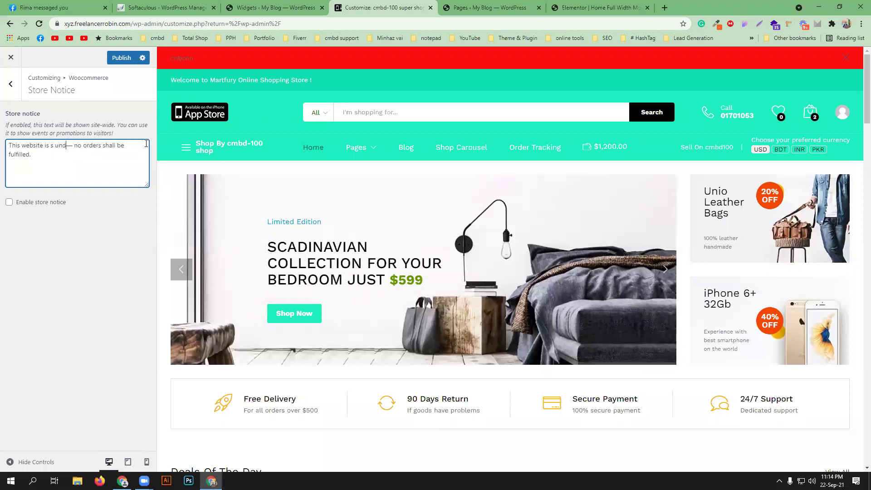
key("BackSpace")
type("main")
type("ytain")
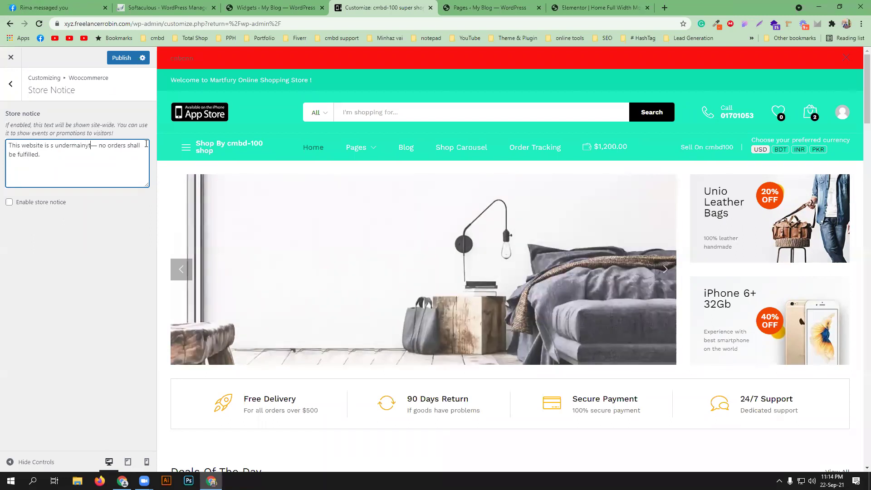
type("nance")
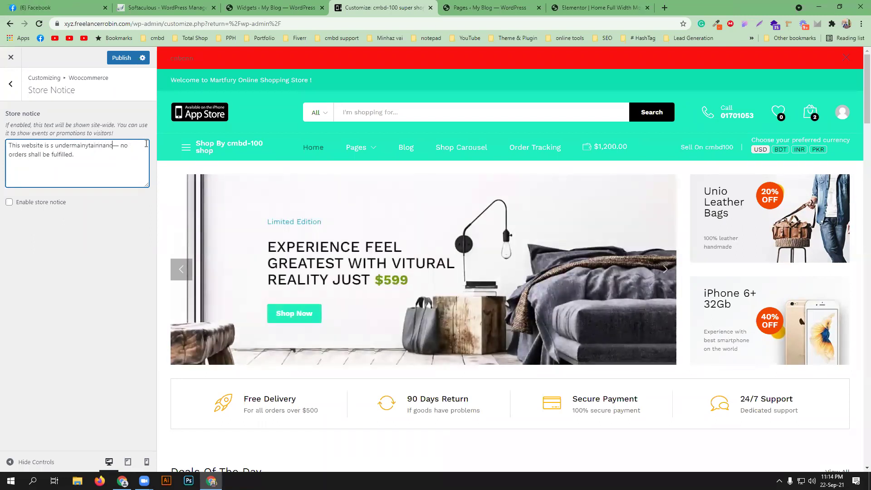
left_click(89, 145)
key("BackSpace")
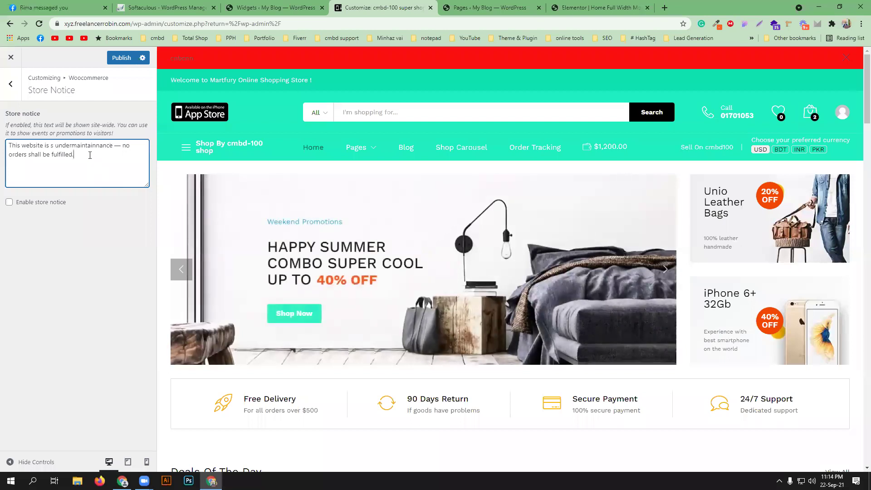
mouse_move(87, 150)
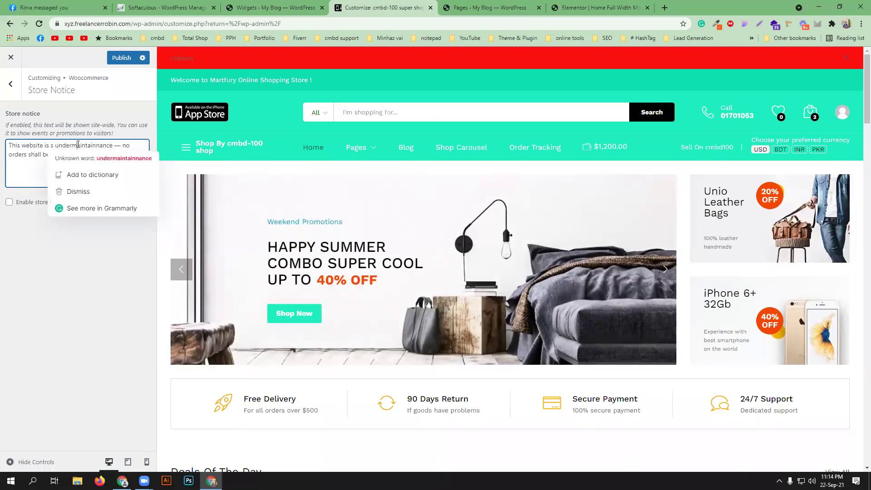
left_click_drag(72, 144, 108, 147)
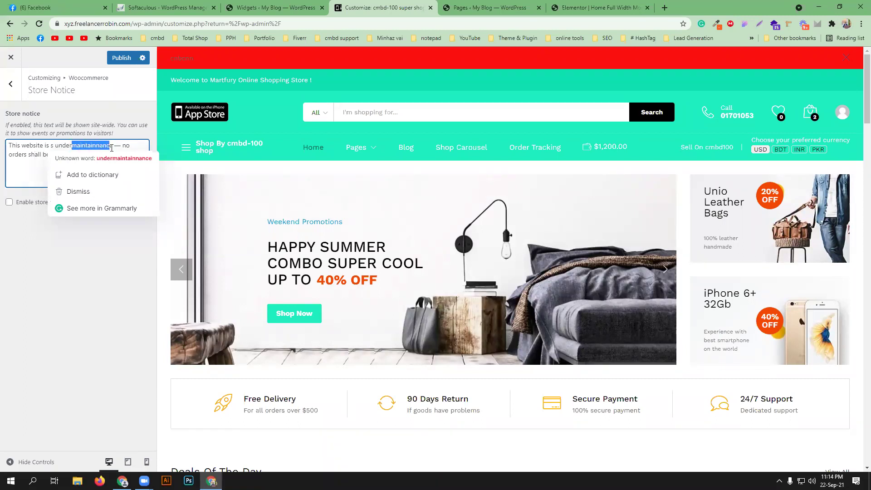
type("con")
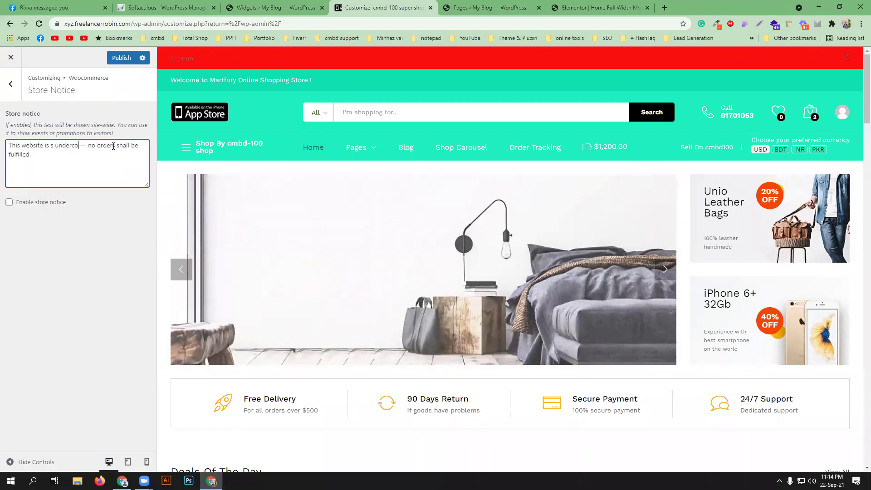
type("struct")
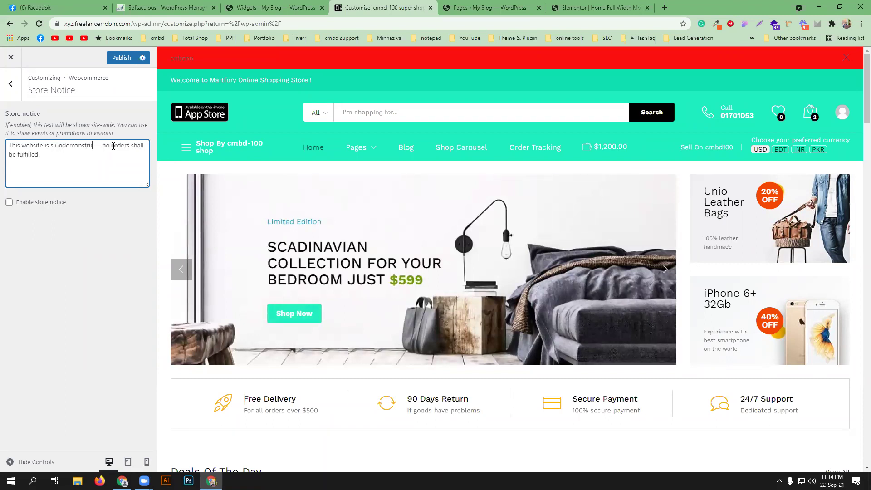
type("ion")
left_click(86, 176)
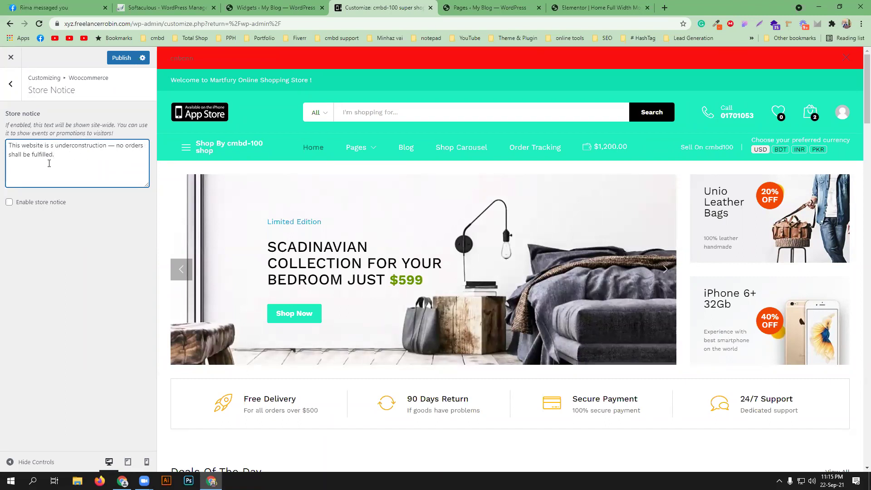
- Enable the store notice site-wide
left_click(9, 202)
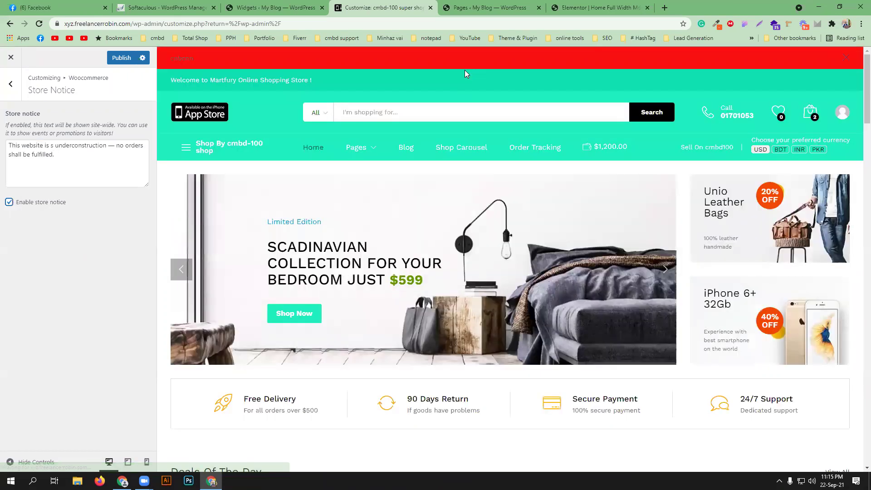
scroll(484, 114, "down", 3)
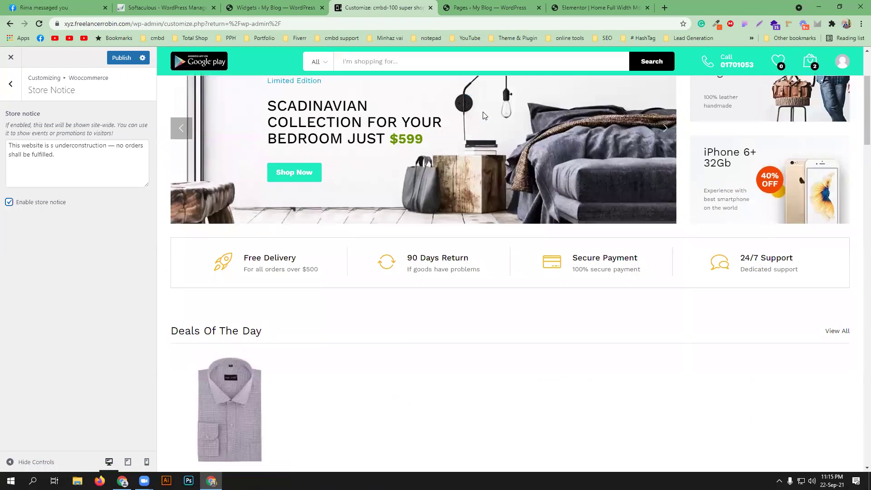
scroll(485, 115, "up", 3)
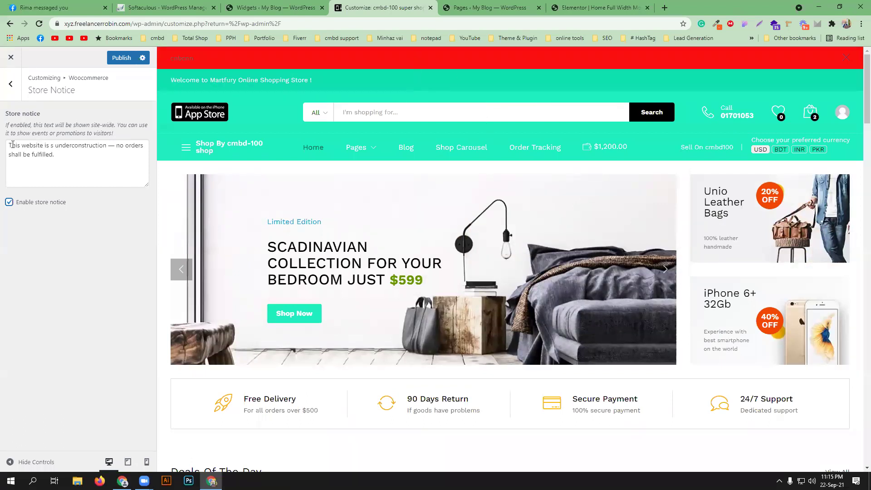
- Publish the Customizer changes and check the under-construction notice bar on the live storefront
left_click(10, 89)
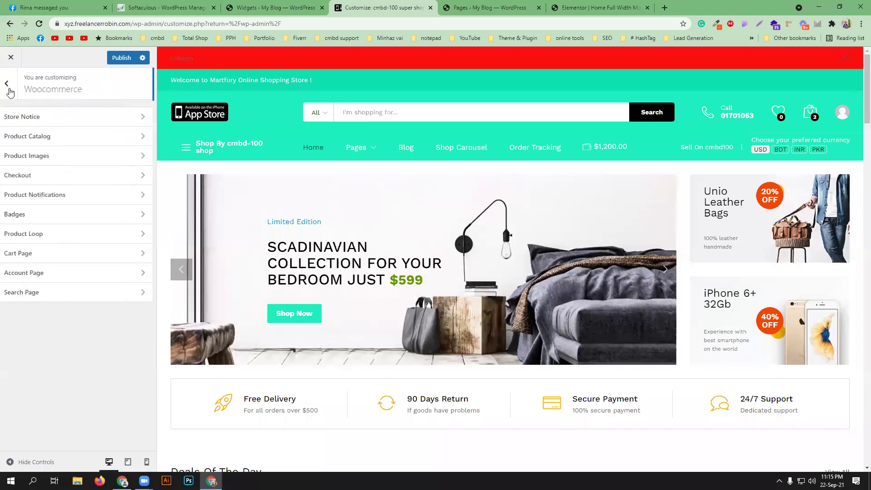
left_click(117, 62)
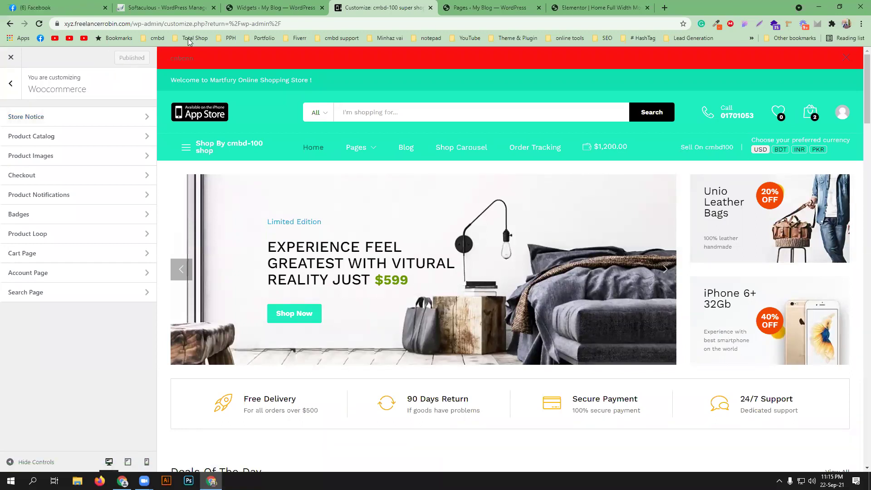
left_click(274, 8)
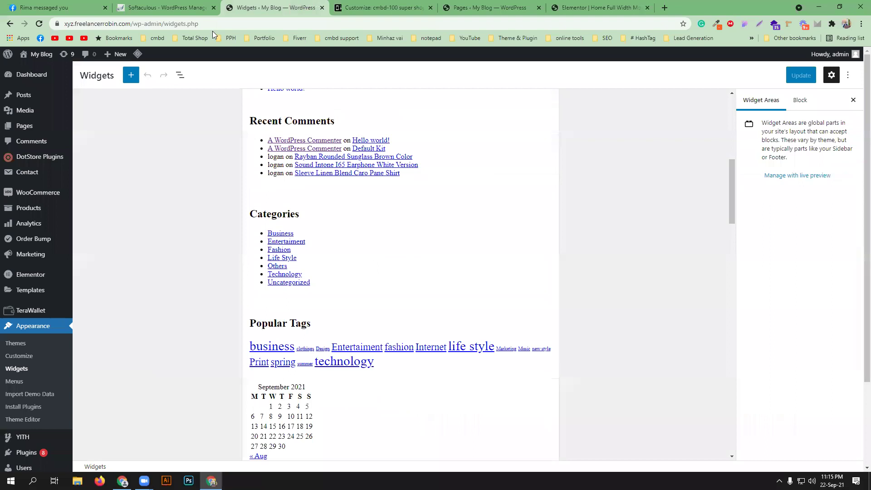
middle_click(31, 66)
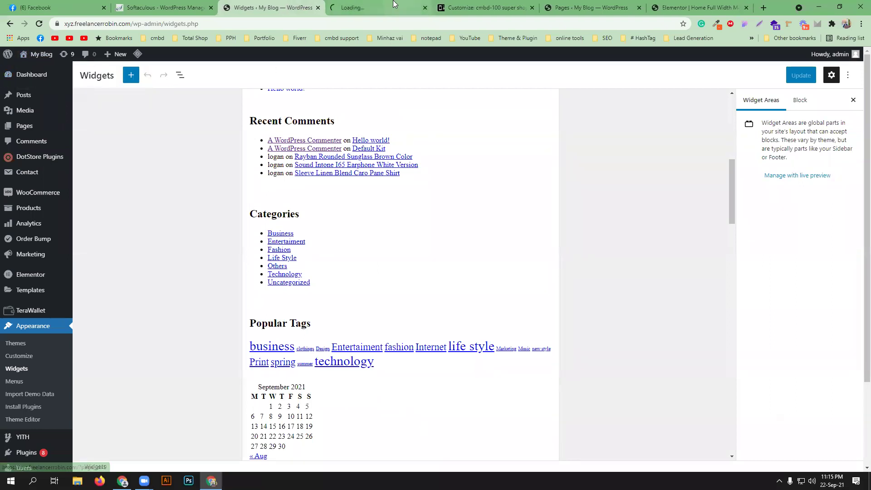
left_click(394, 4)
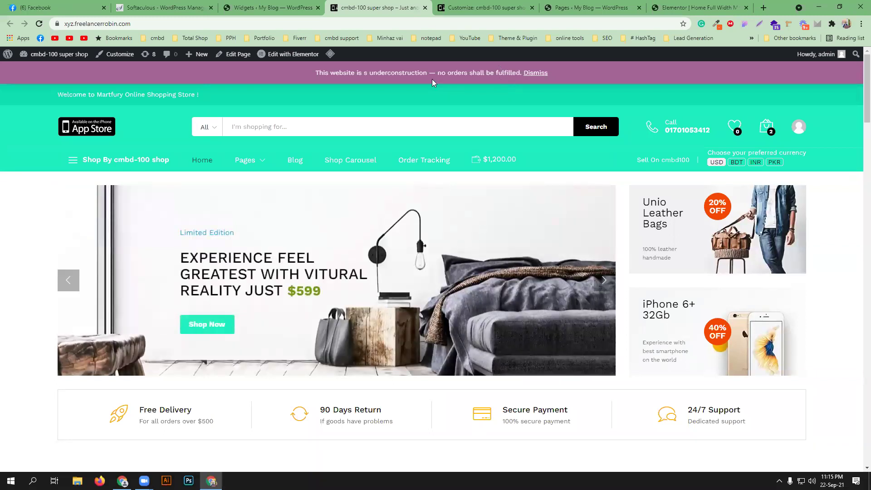
left_click(284, 8)
- Switch the store notice back off in the Store Notice settings
left_click(451, 7)
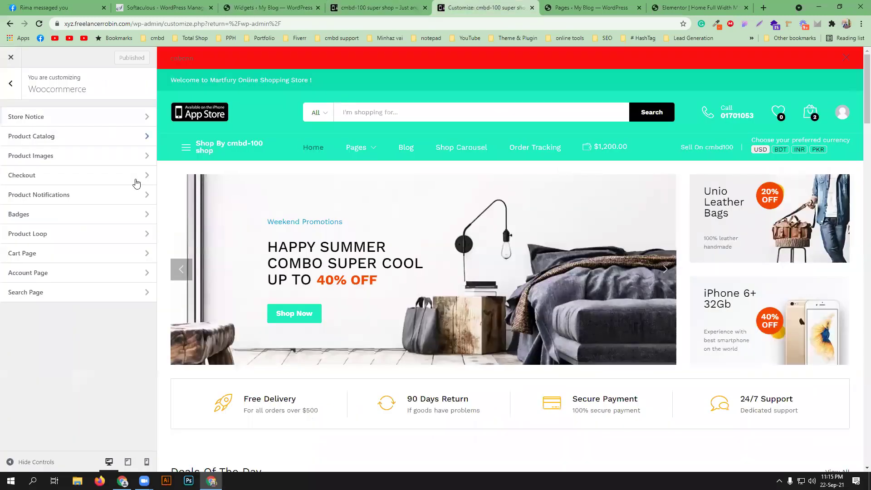
left_click(105, 119)
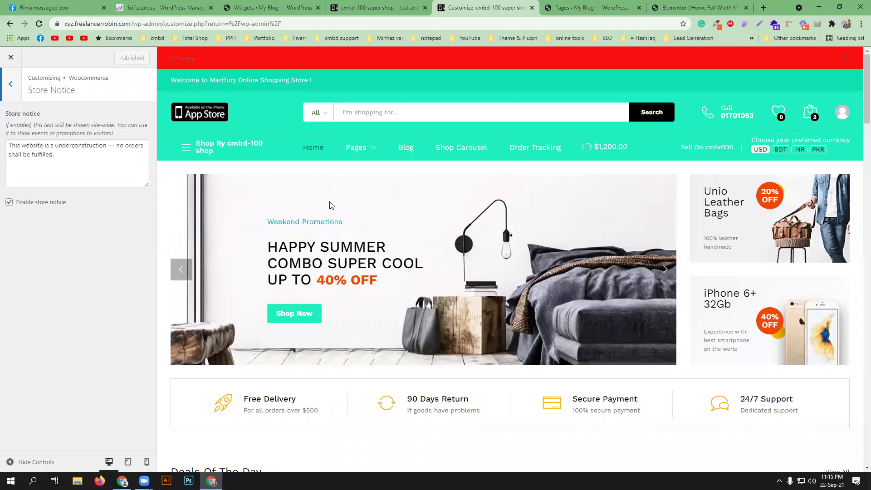
left_click(37, 203)
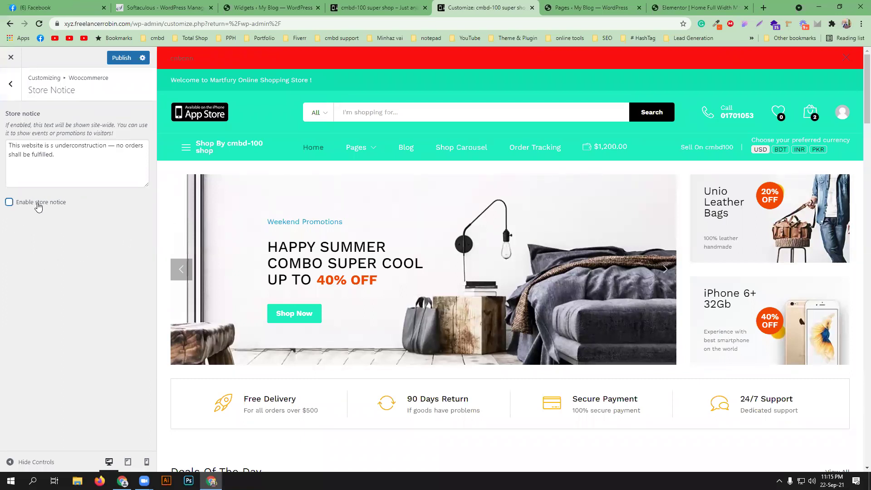
left_click(12, 84)
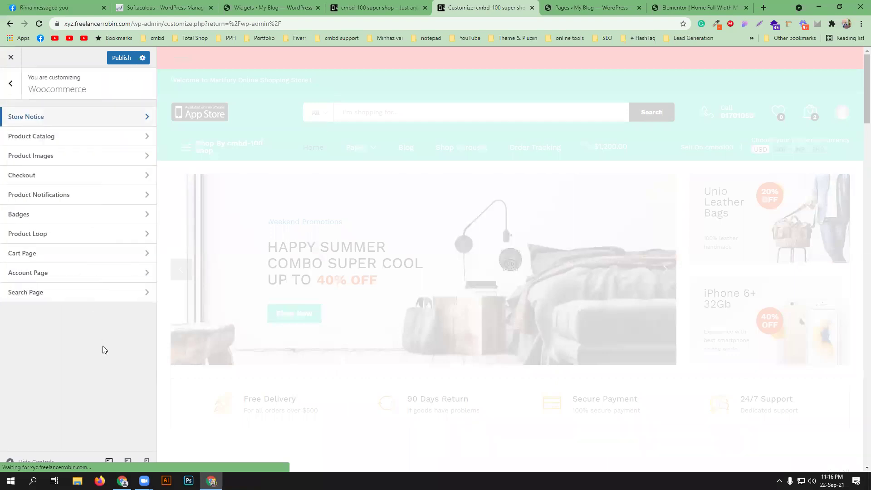
- Glance at Product Catalog, then turn on the Cart Page's Clear Cart Button
left_click(101, 141)
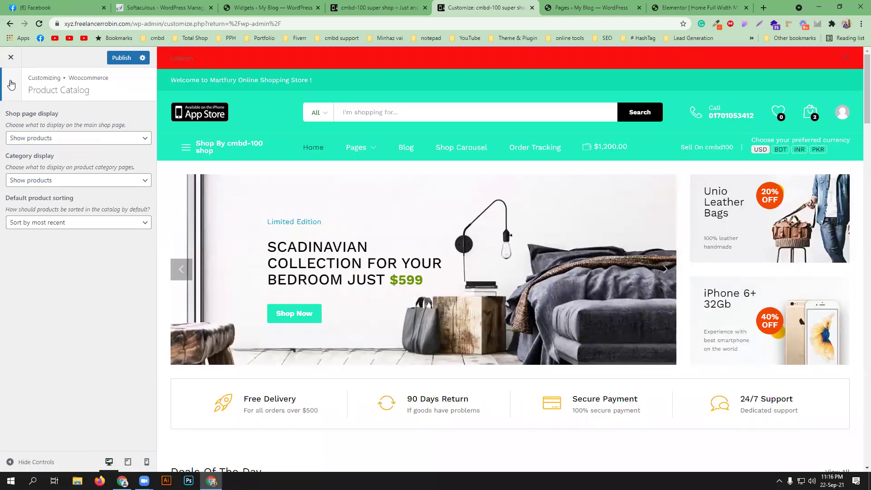
left_click(11, 84)
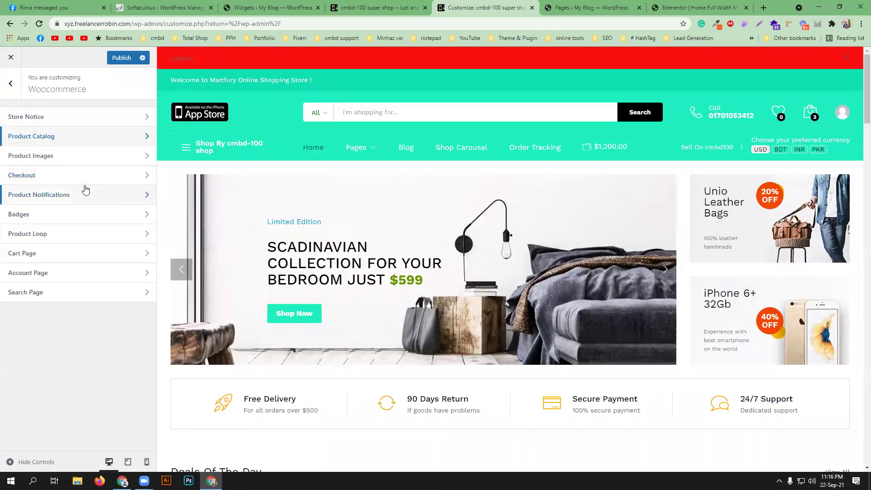
left_click(74, 255)
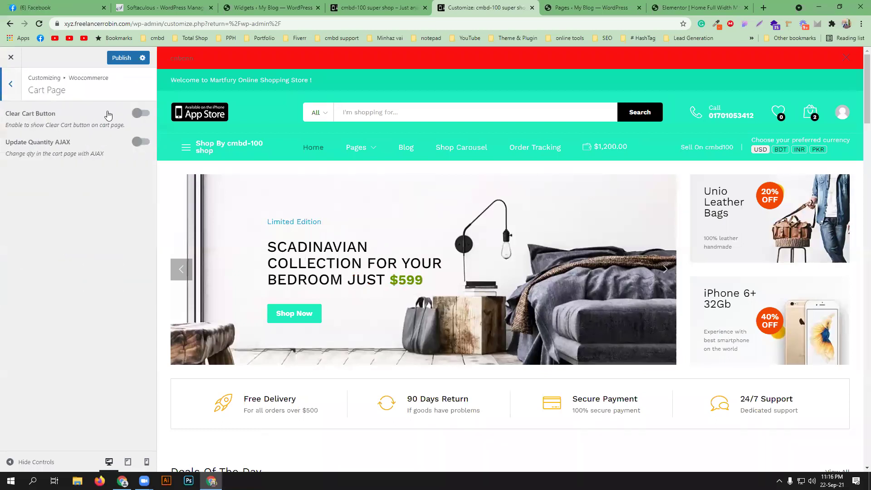
left_click(137, 114)
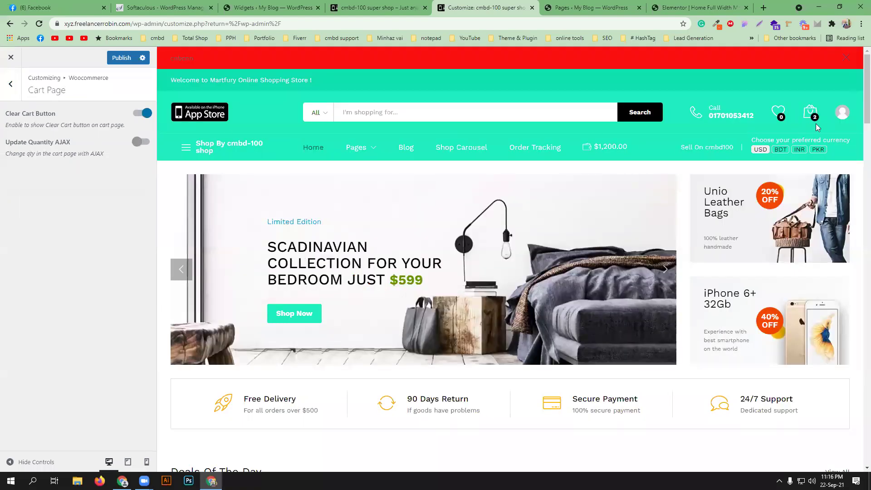
mouse_move(813, 117)
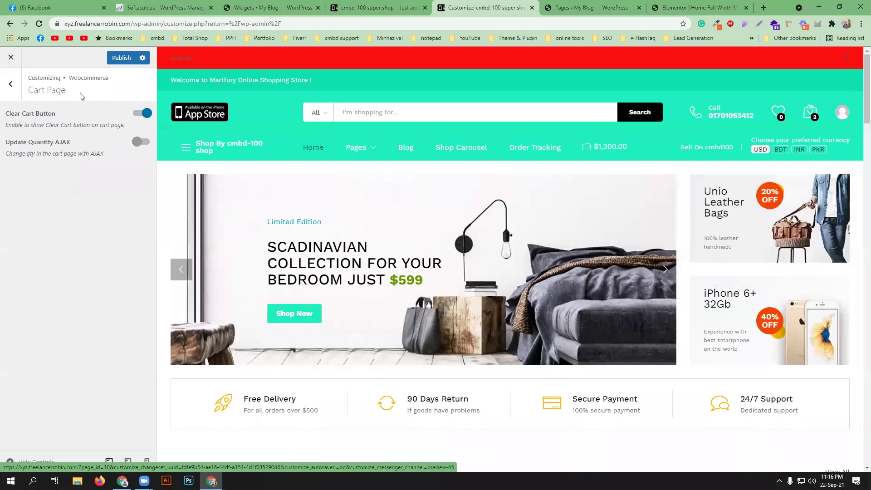
left_click(10, 84)
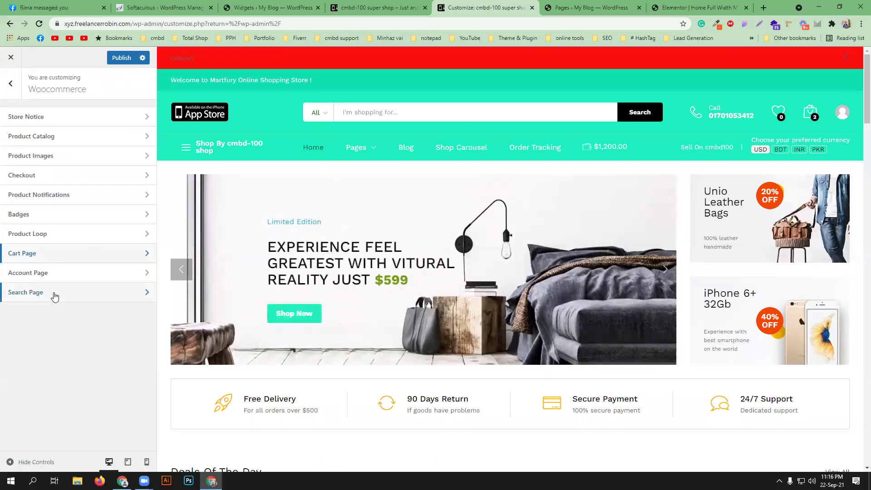
- Look over the Search Page settings and return to the main Customizer list
left_click(75, 295)
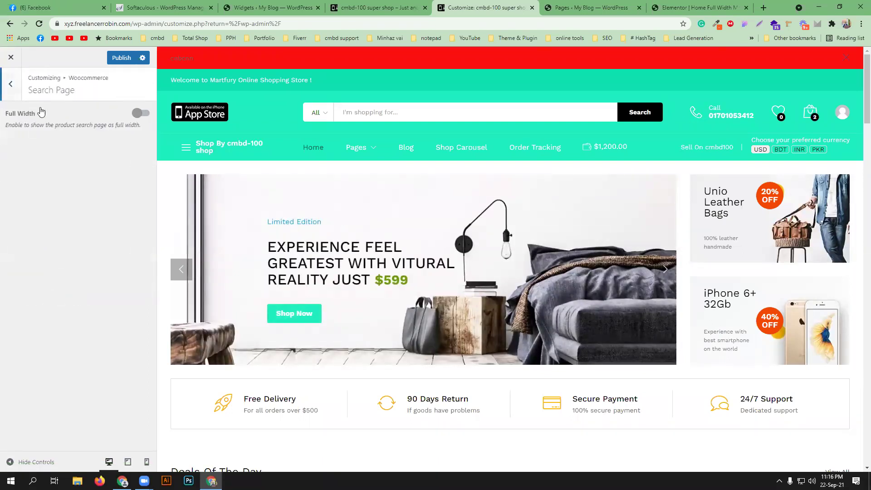
left_click(7, 91)
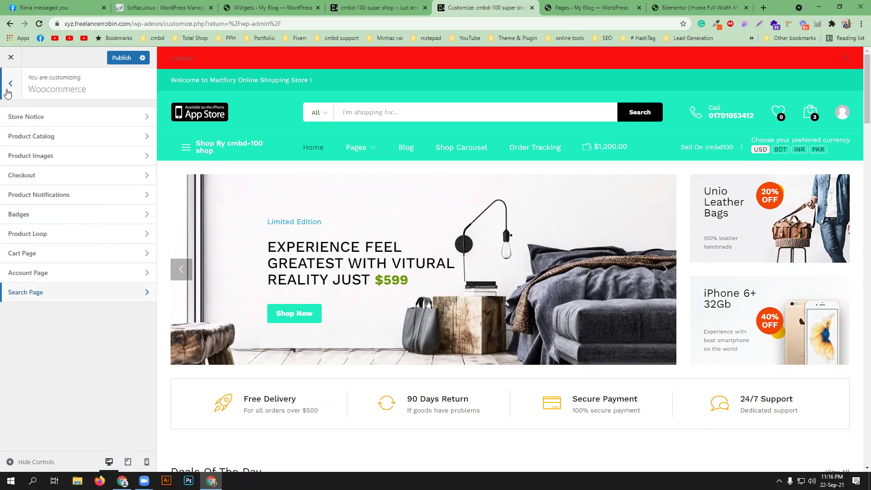
left_click(7, 92)
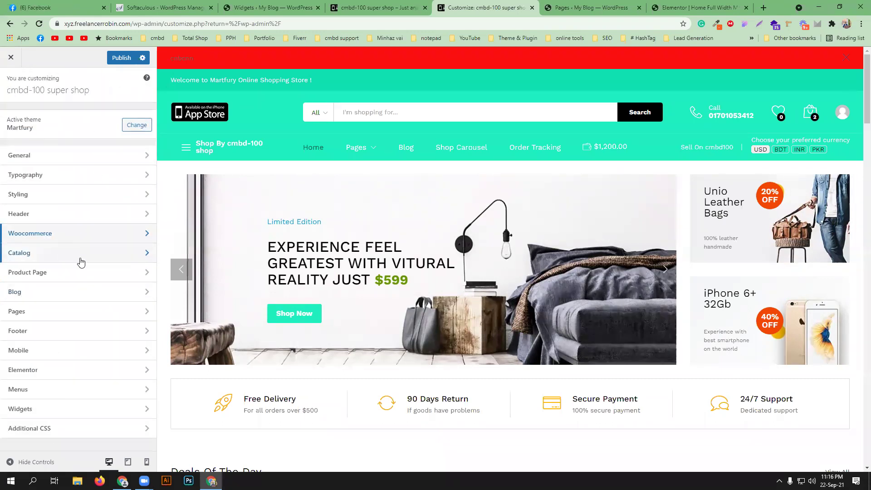
left_click(82, 310)
left_click(71, 119)
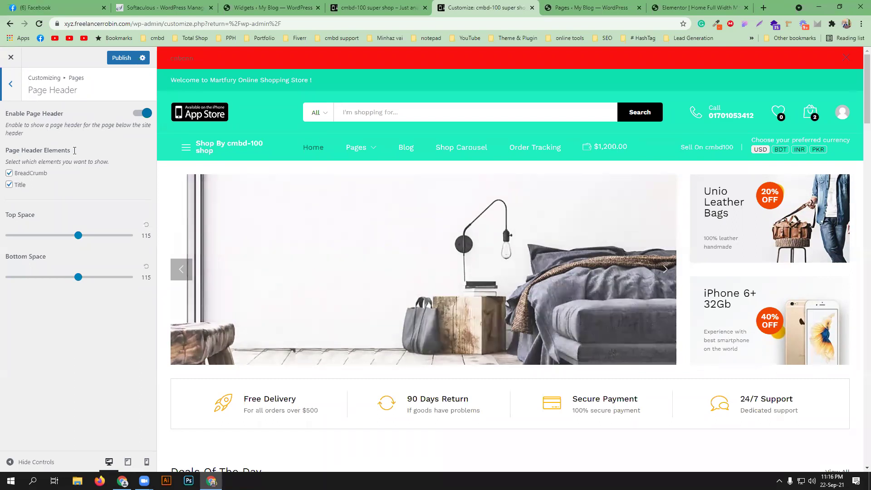
left_click(364, 4)
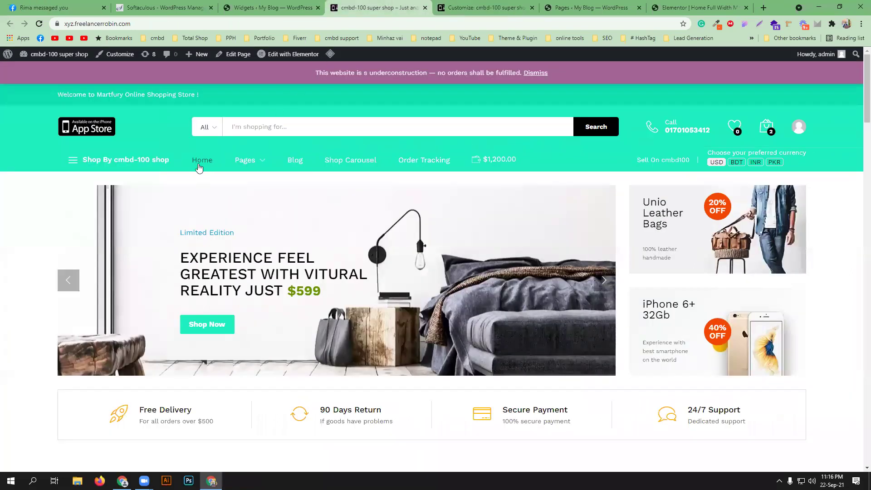
mouse_move(245, 164)
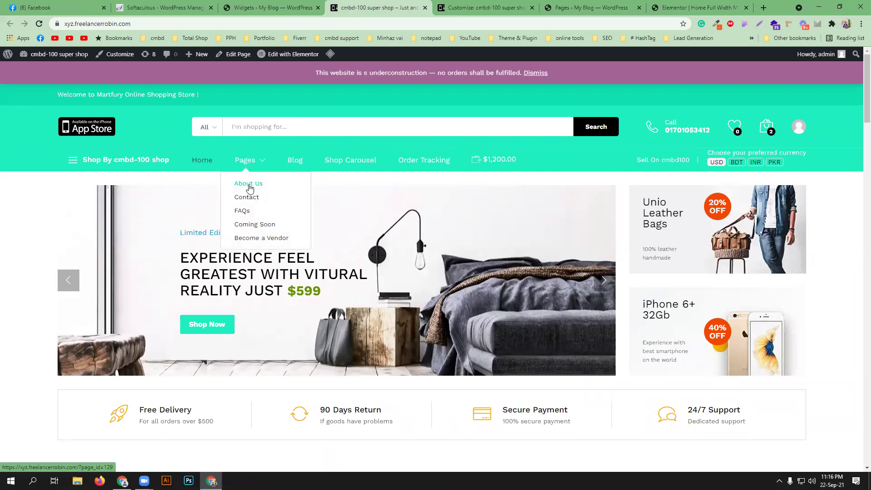
left_click(249, 184)
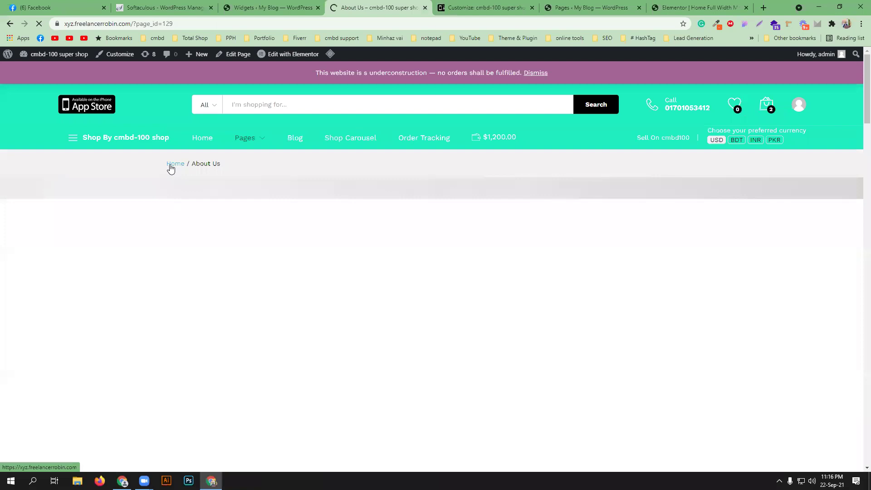
left_click(284, 4)
left_click(475, 4)
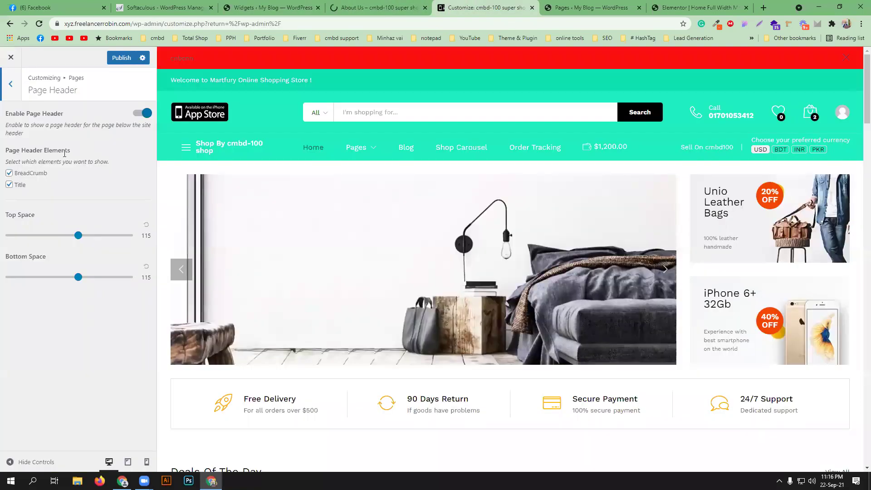
left_click(12, 85)
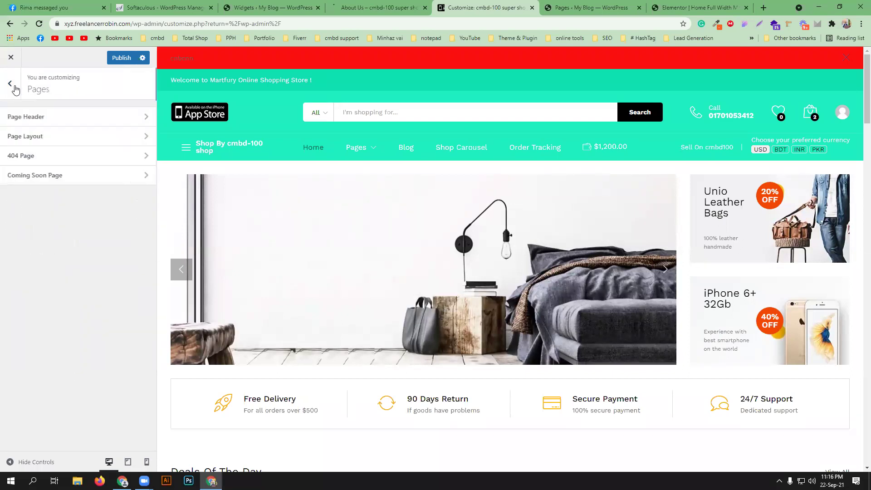
left_click(75, 145)
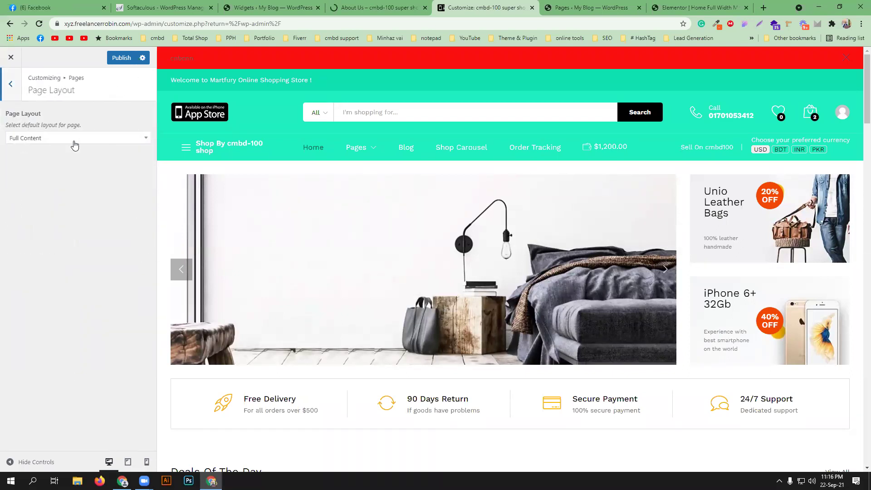
left_click(85, 144)
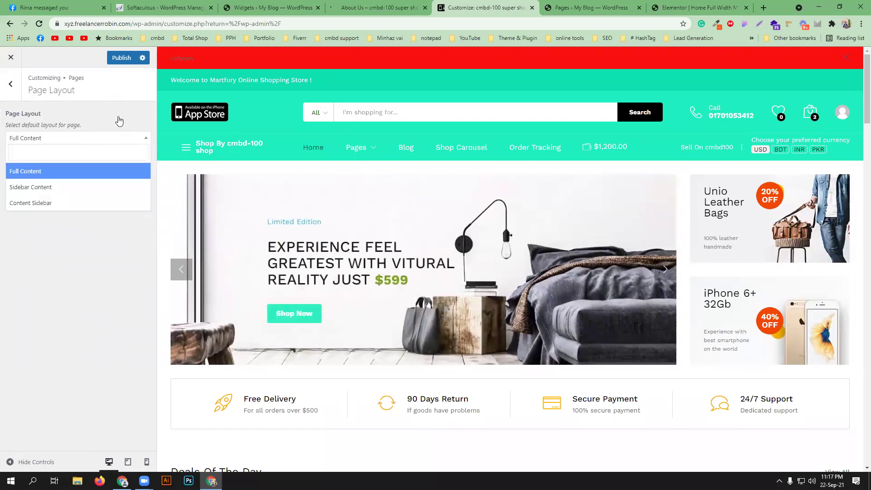
left_click(114, 118)
left_click(19, 92)
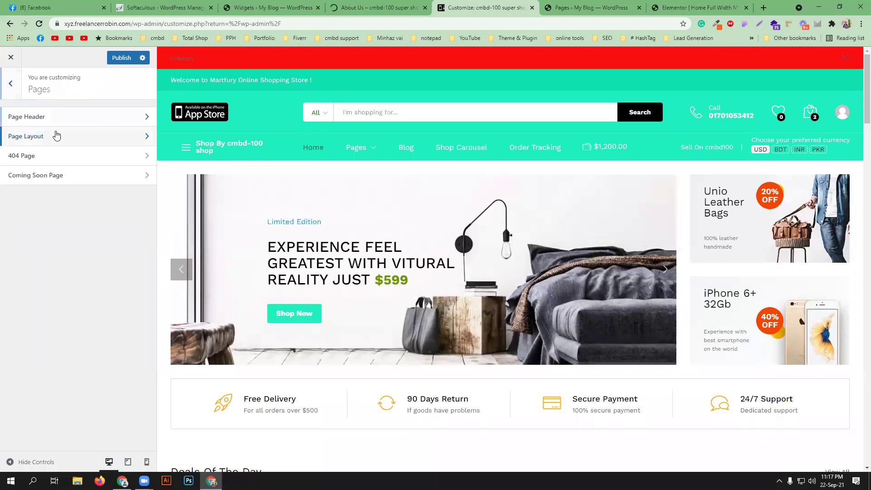
left_click(105, 155)
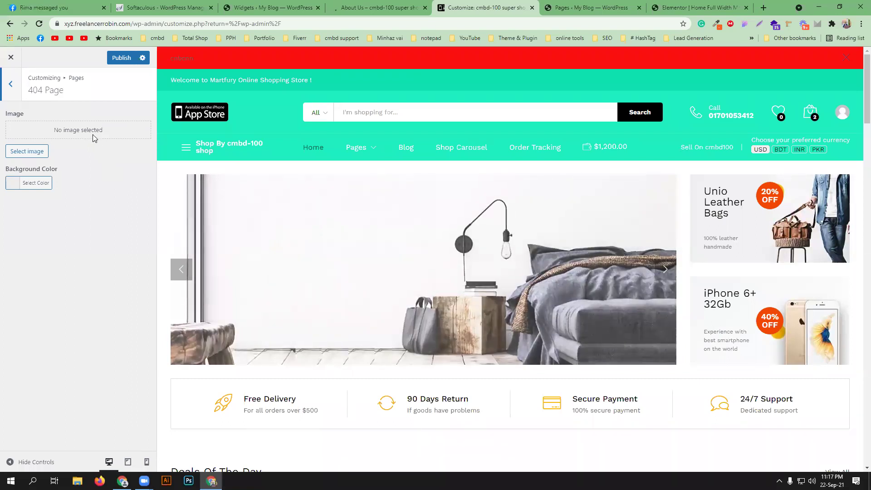
left_click(15, 91)
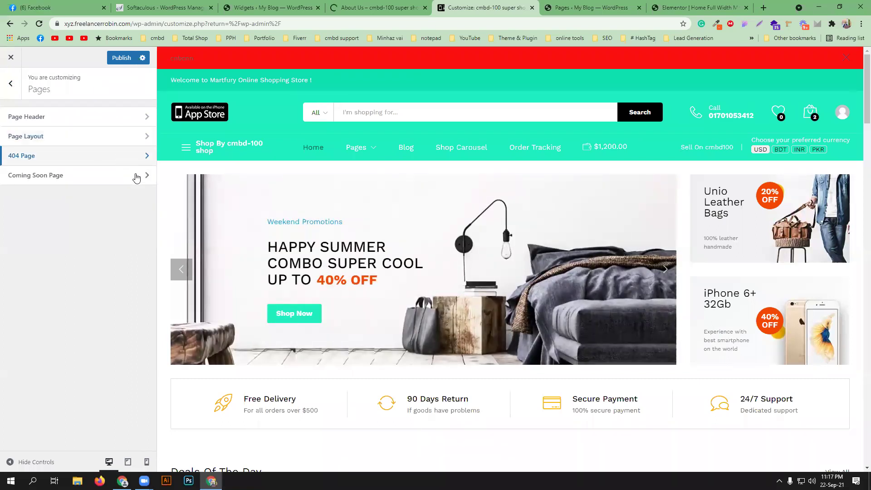
left_click(136, 176)
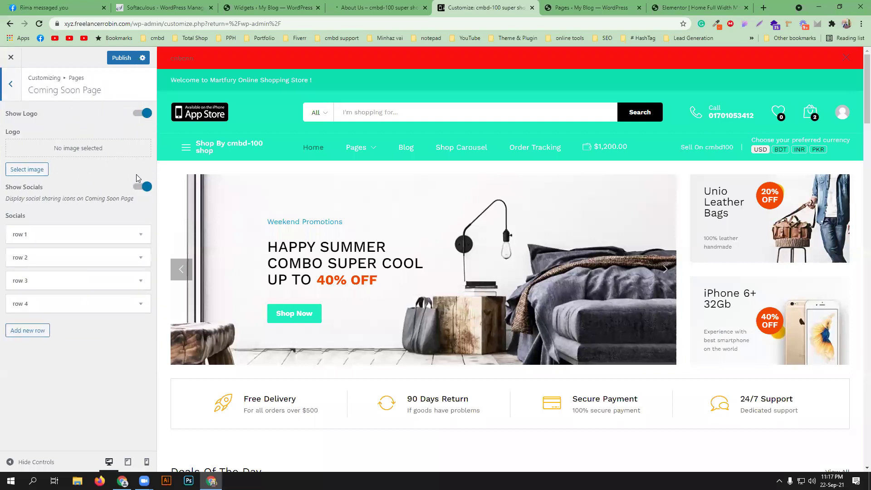
left_click(10, 89)
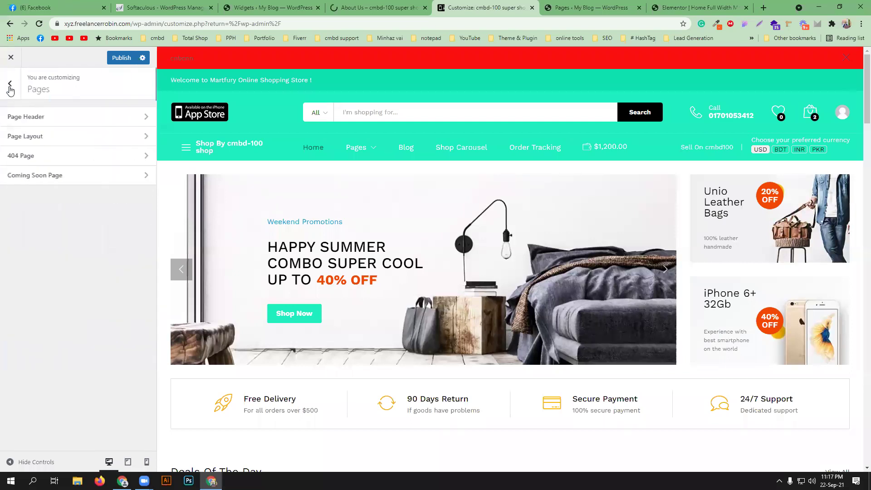
left_click(10, 87)
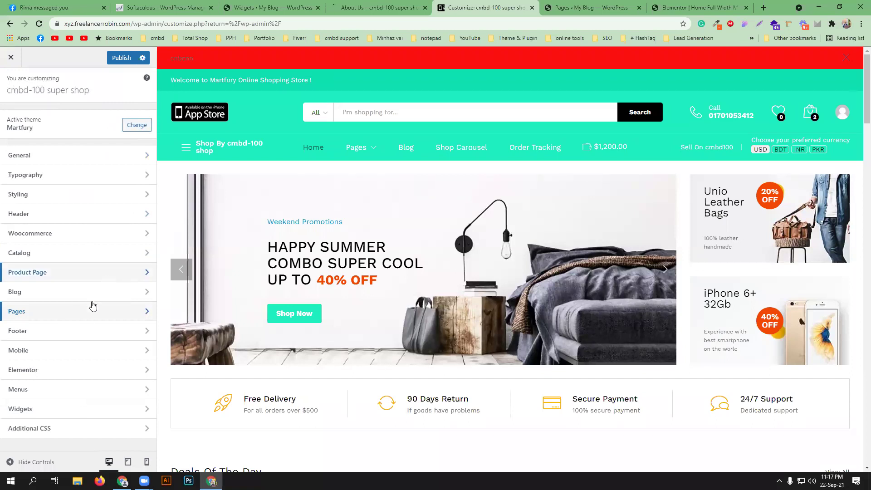
- Open the Footer settings and look over the Footer Layout options
left_click(92, 331)
scroll(549, 313, "down", 3)
scroll(549, 313, "down", 20)
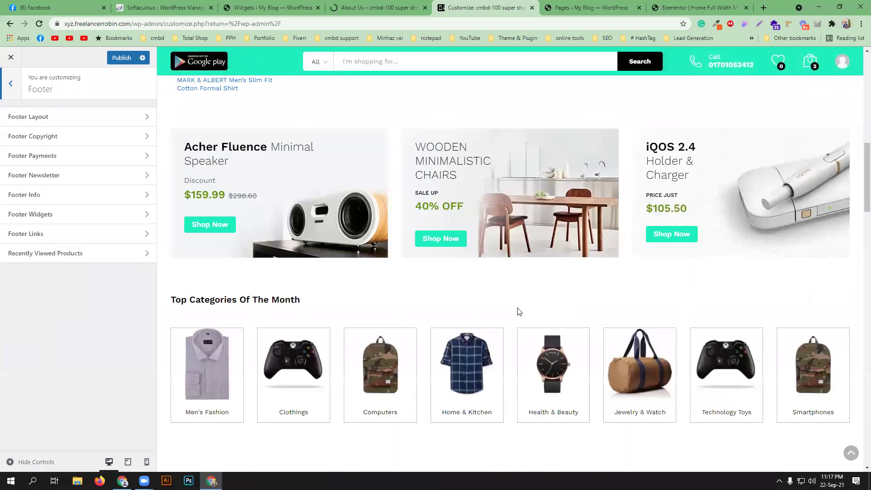
scroll(517, 312, "down", 5)
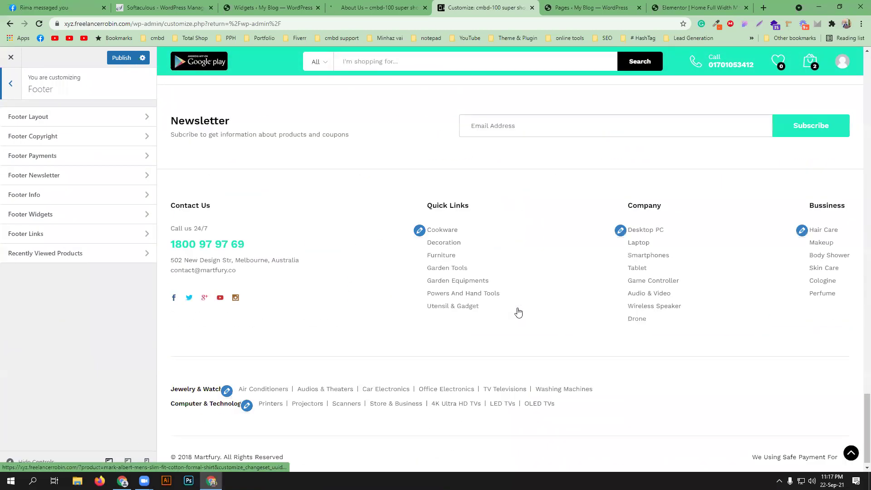
scroll(517, 309, "up", 5)
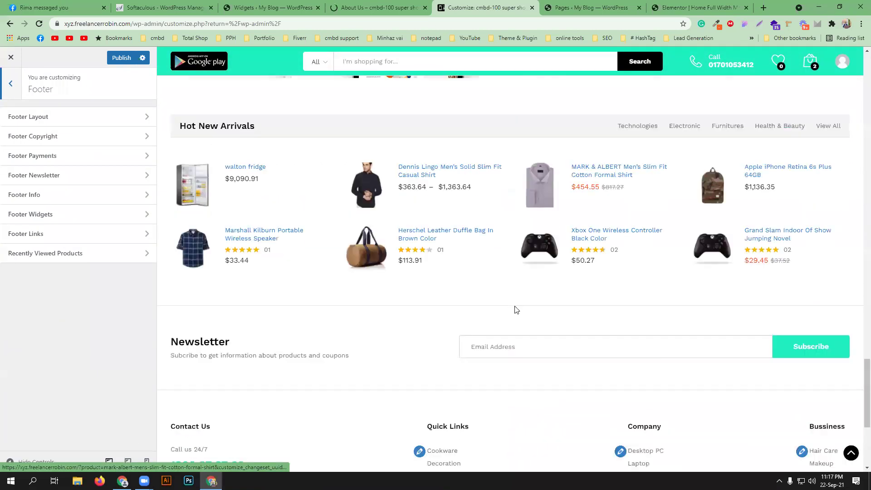
left_click(96, 120)
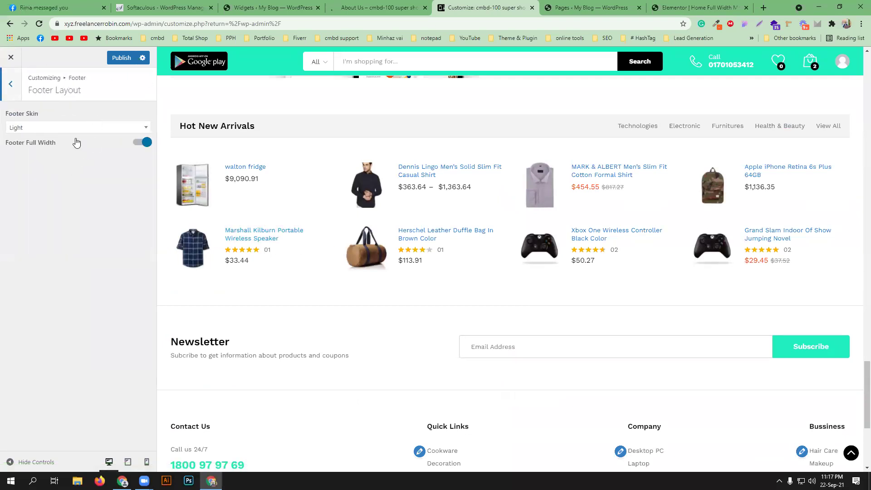
left_click(8, 94)
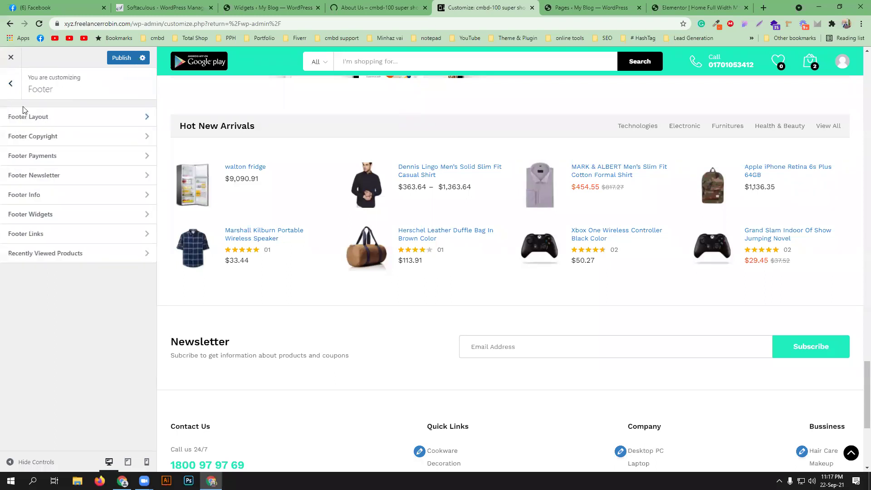
- Change the footer copyright to '© 2021 cmbd-100 shop All Rights Reserved'
left_click(113, 141)
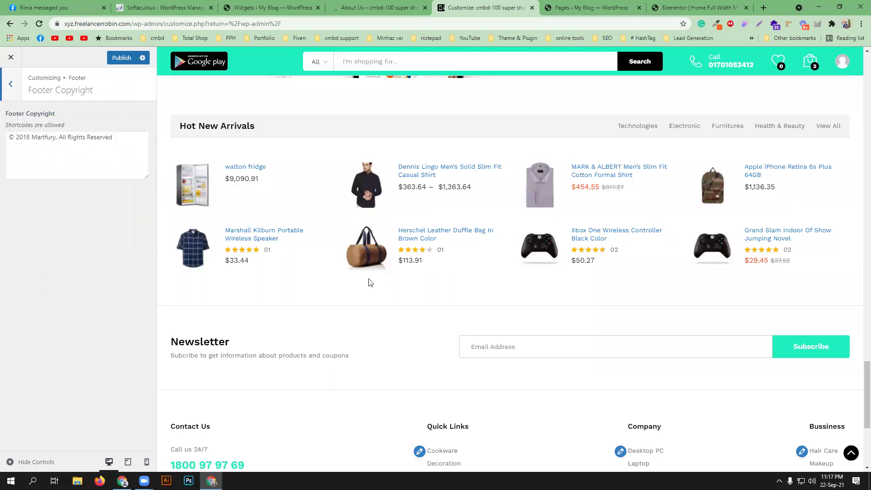
scroll(368, 282, "down", 5)
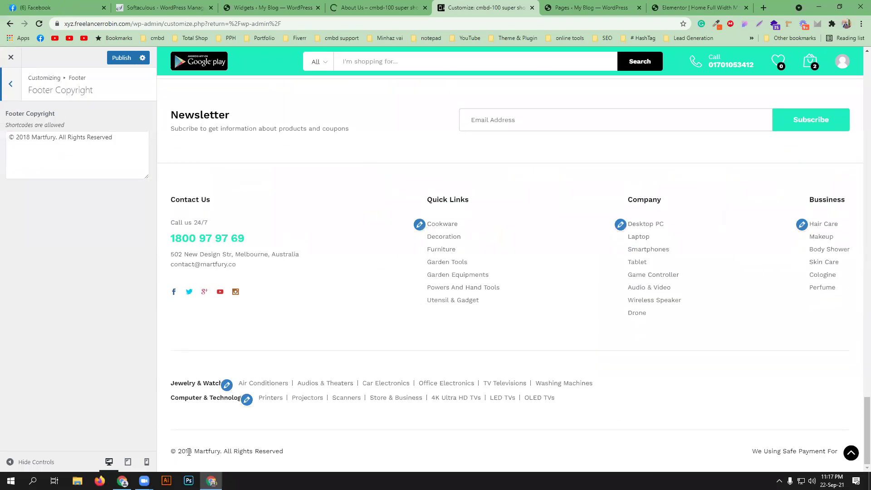
left_click(27, 136)
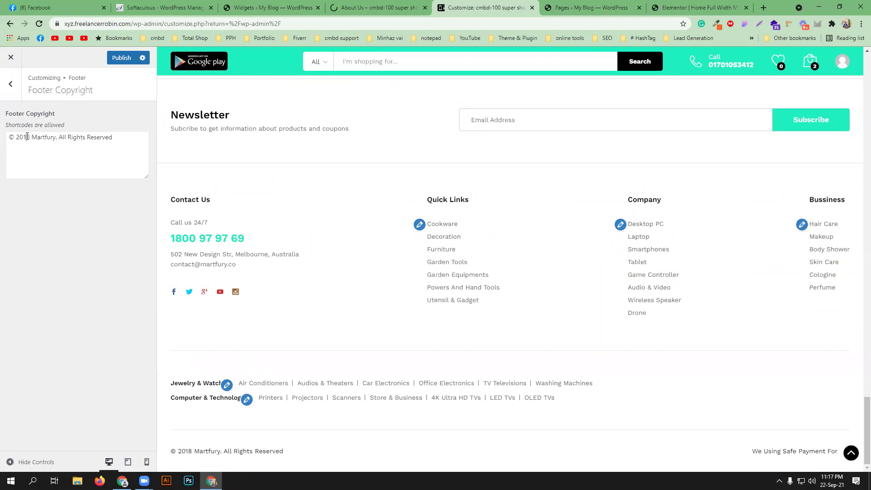
left_click_drag(32, 136, 28, 135)
type("21")
left_click_drag(54, 137, 33, 133)
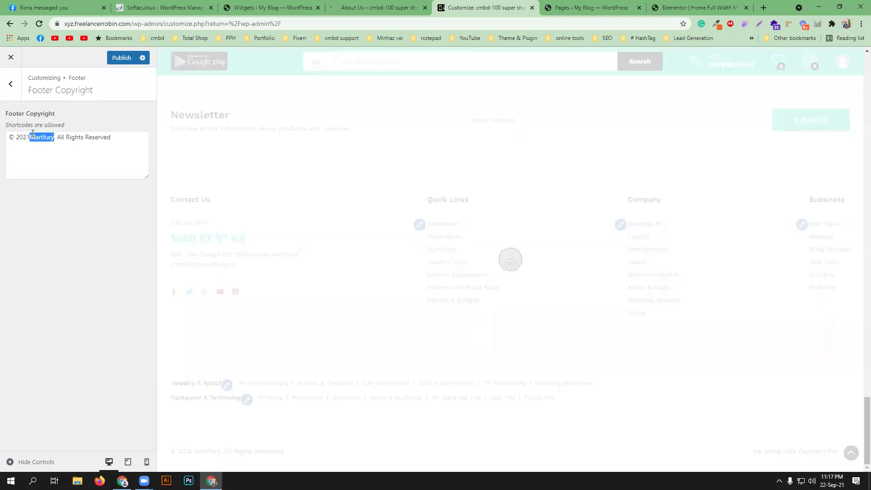
key("BackSpace")
type("cmbd-100 shop")
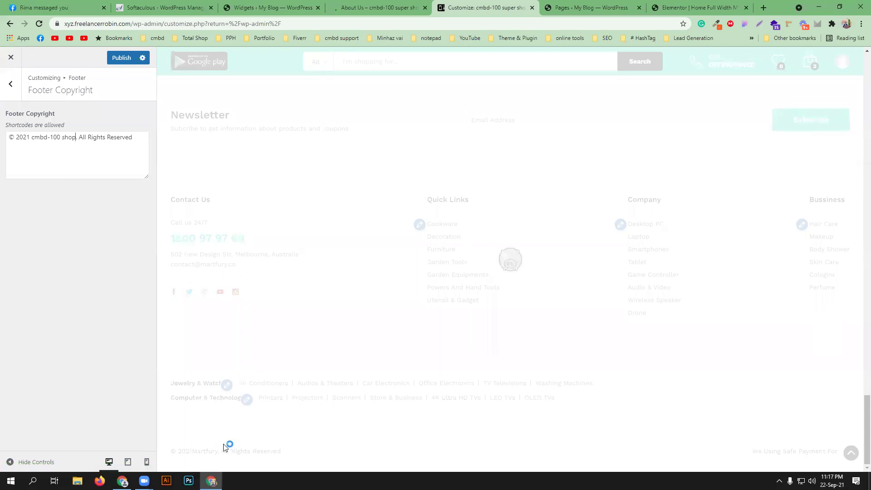
left_click(11, 83)
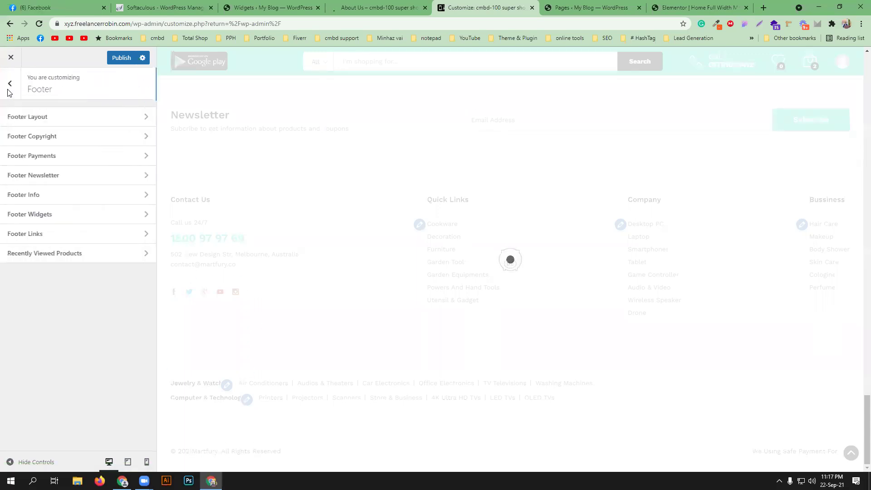
left_click(100, 159)
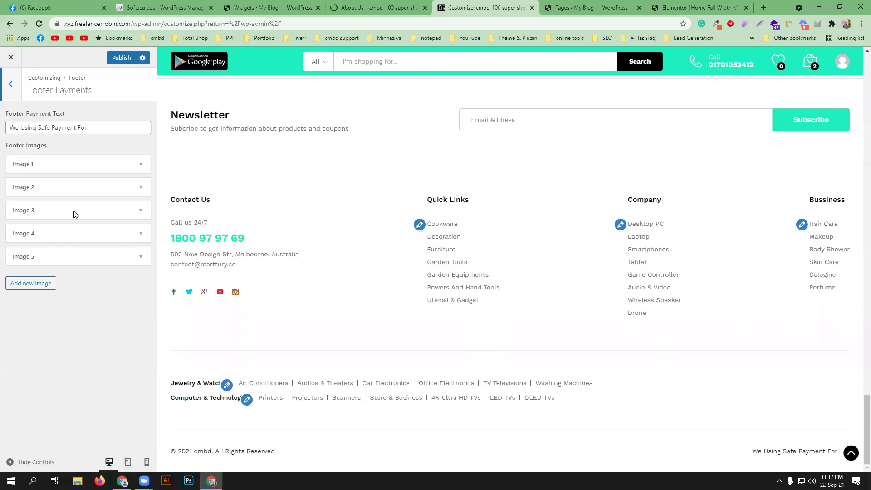
- Set Footer Payments Image 1 to the App Store badge
left_click(66, 164)
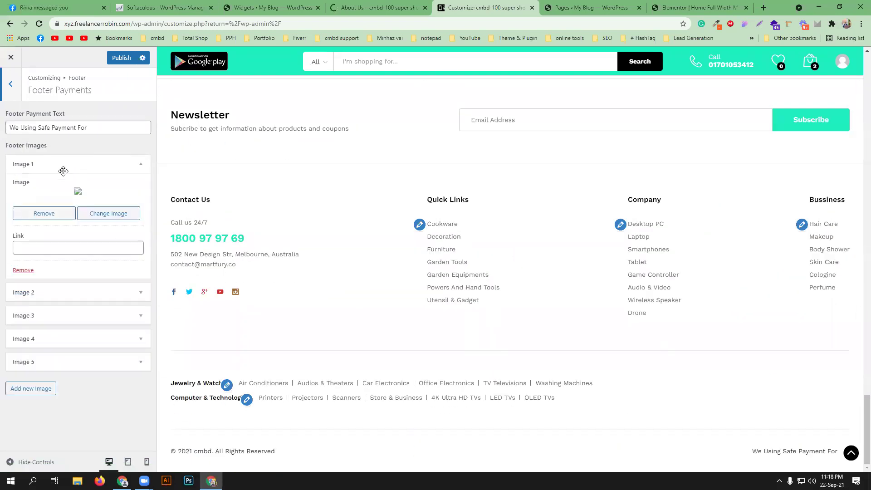
left_click(99, 215)
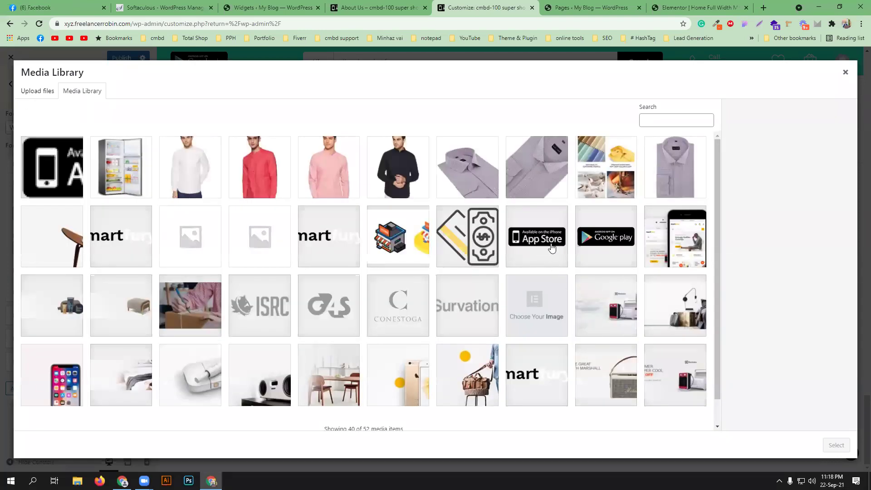
left_click(547, 248)
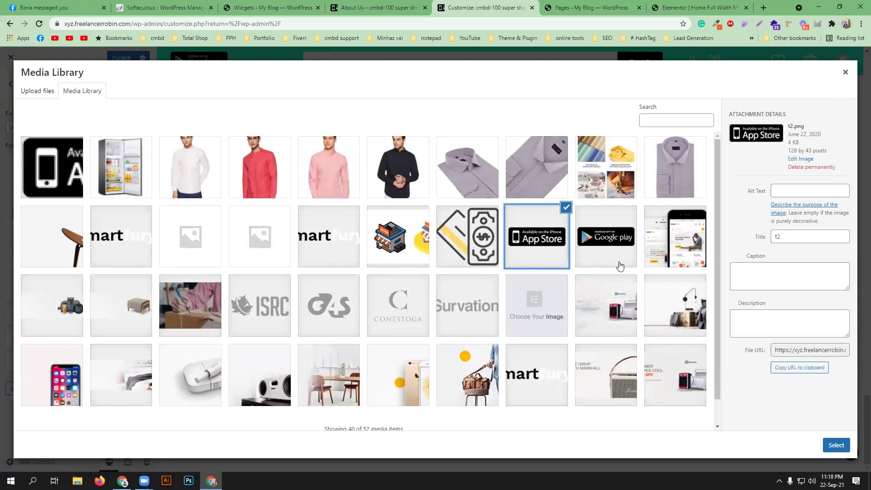
scroll(620, 266, "down", 1)
left_click(834, 445)
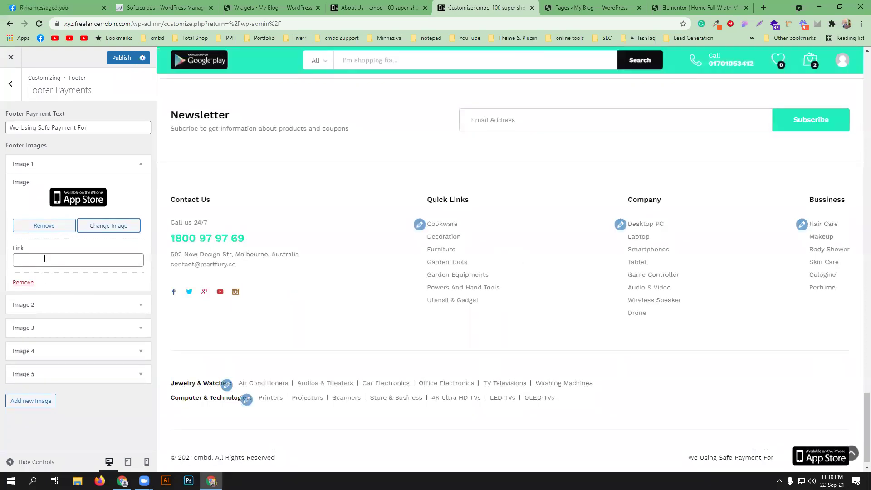
scroll(474, 298, "down", 1)
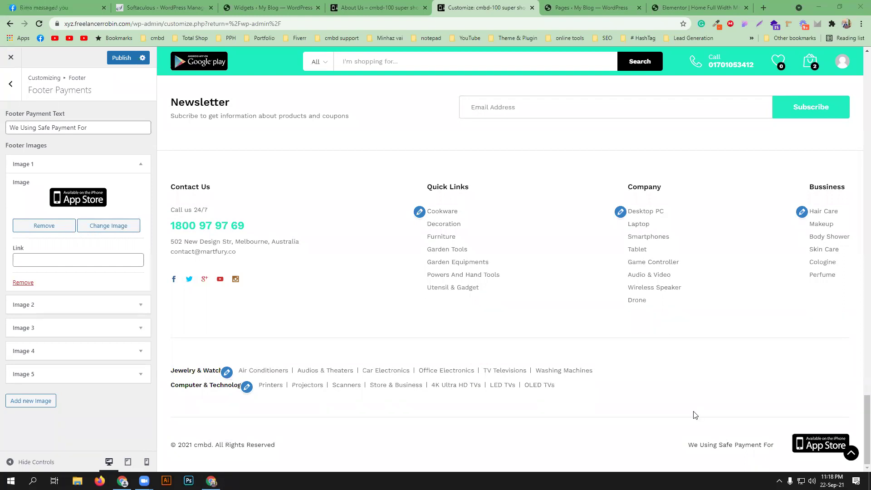
- Set Footer Payments Image 2 to the Google Play badge
left_click(48, 306)
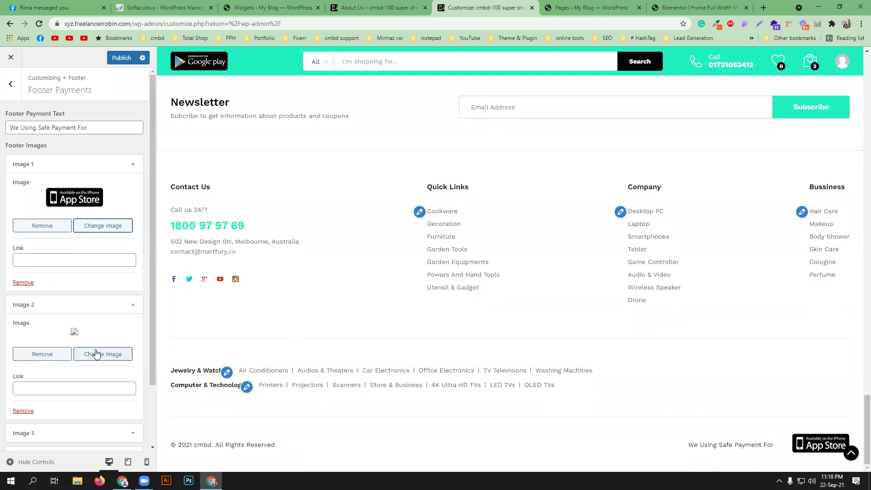
left_click(100, 354)
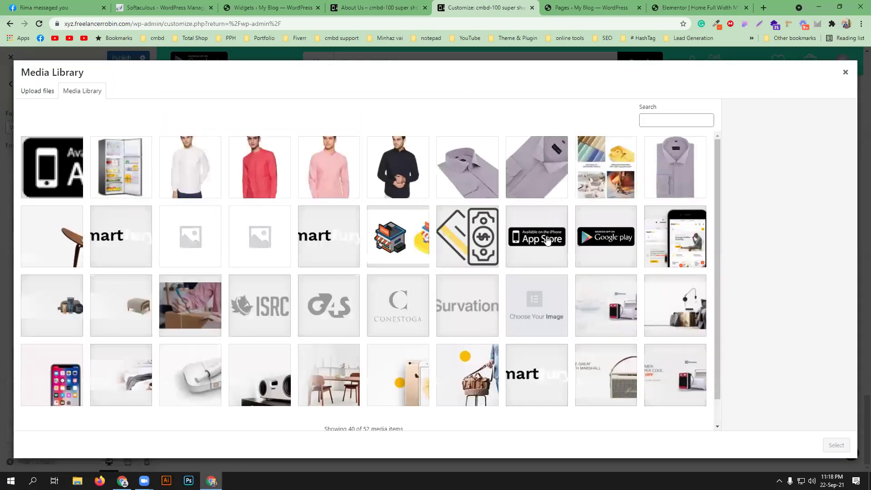
left_click(607, 247)
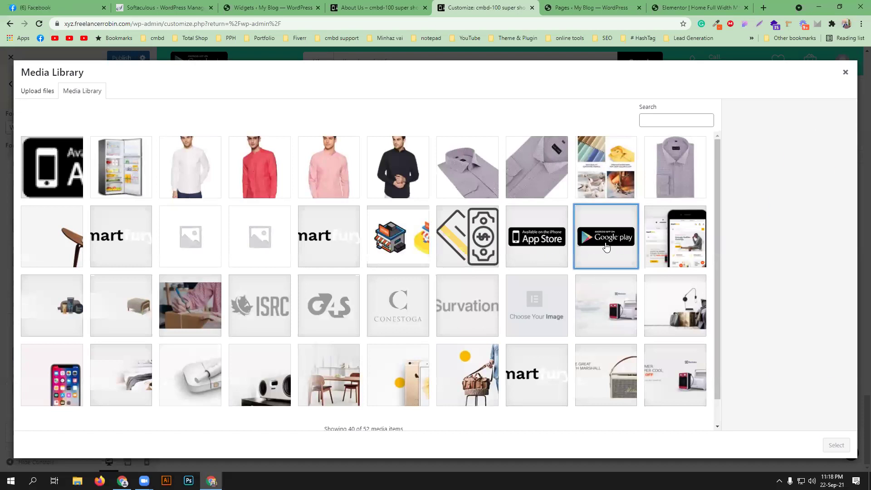
left_click(541, 247)
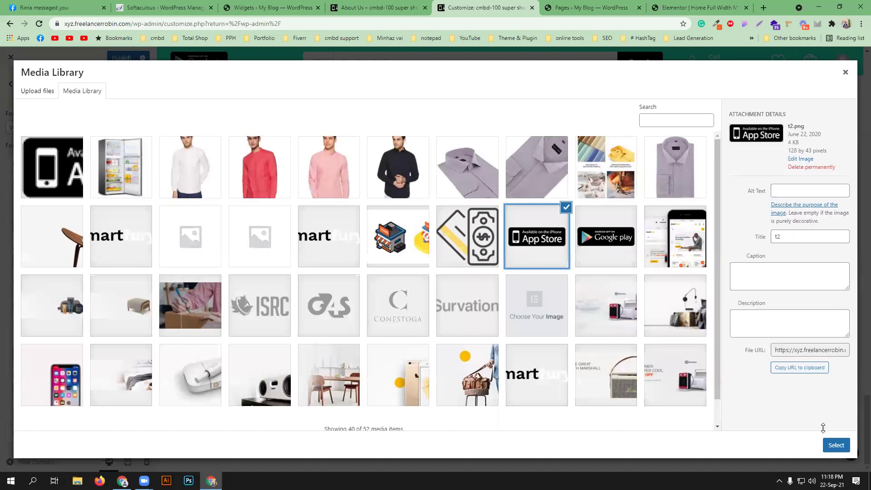
left_click(830, 445)
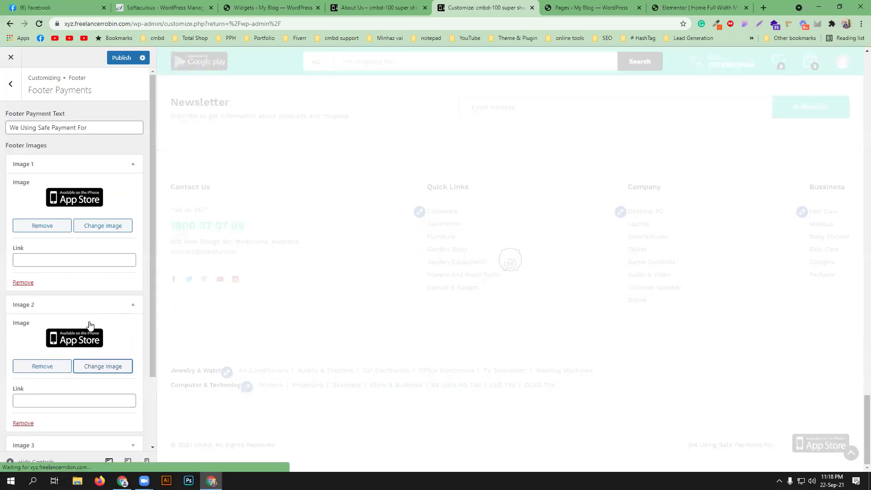
left_click(110, 367)
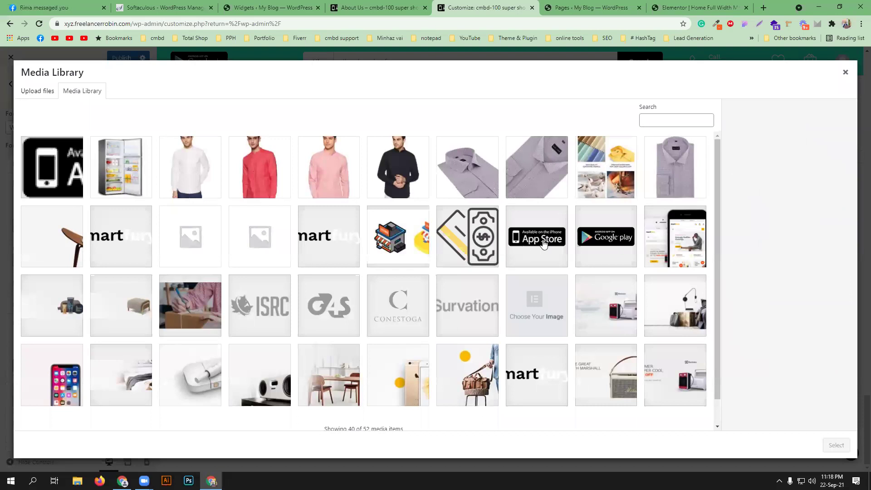
left_click(614, 236)
left_click(836, 445)
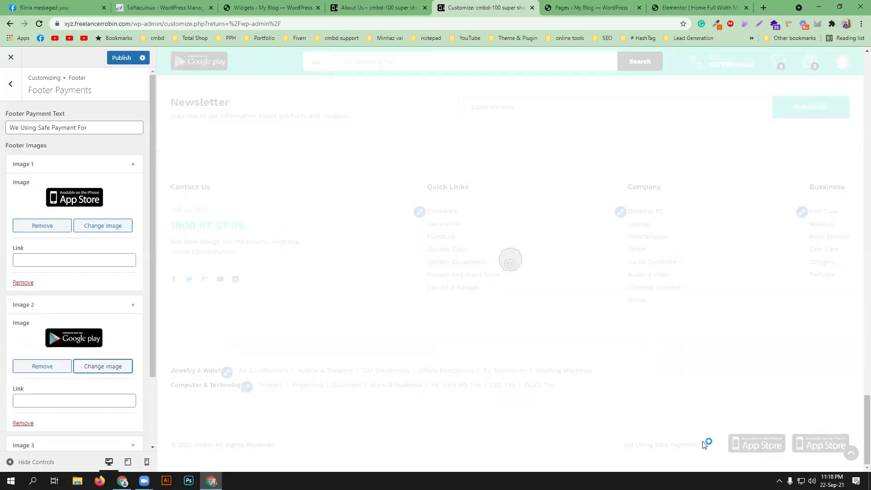
left_click(44, 265)
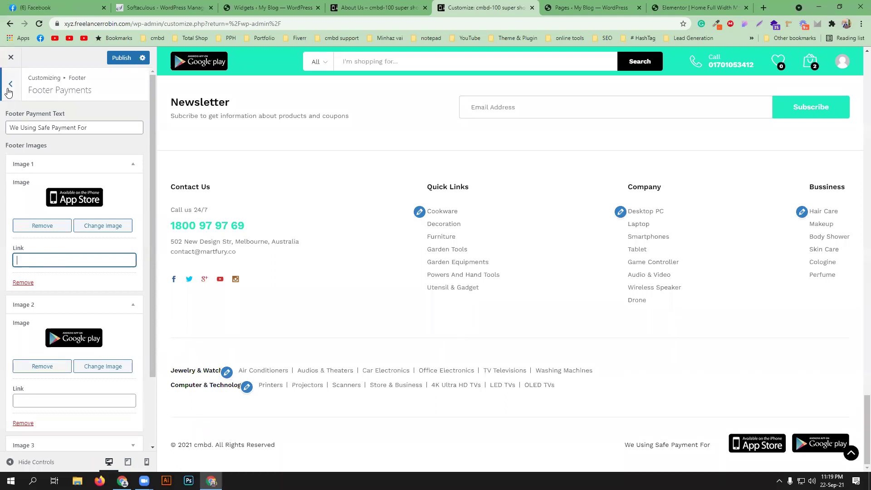
left_click(10, 84)
- Switch off Show Footer Newsletter to hide the footer newsletter
left_click(44, 175)
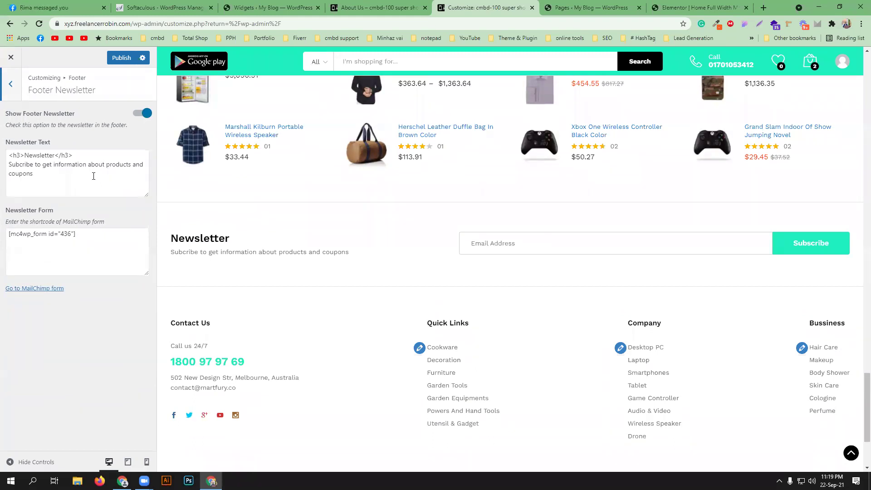
left_click(142, 113)
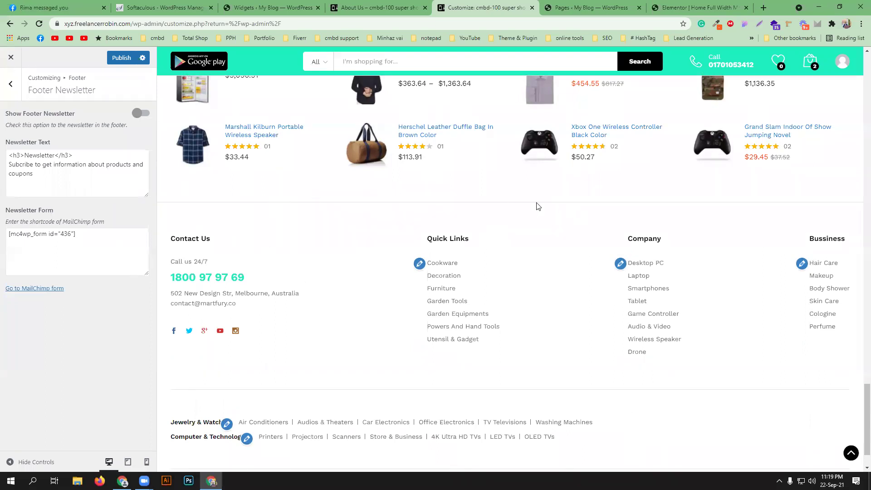
left_click(11, 83)
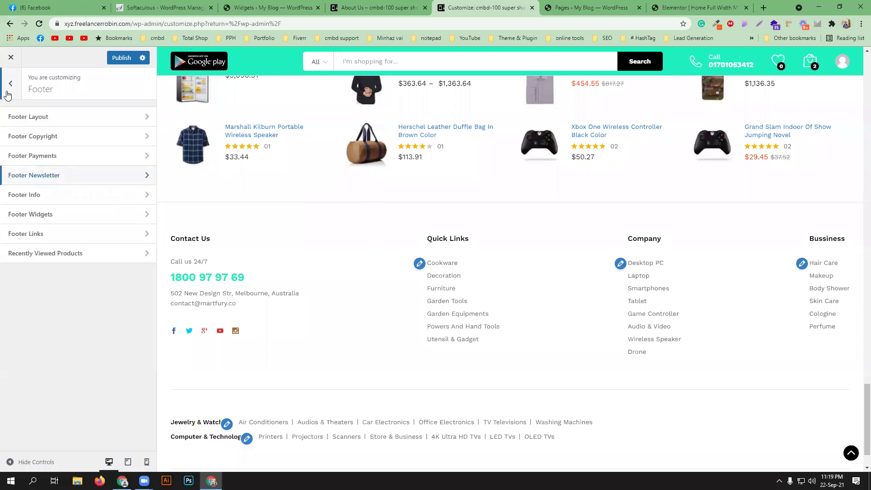
- Add an empty Icon Box 1 to Footer Info and leave Show Footer Info switched off
left_click(93, 198)
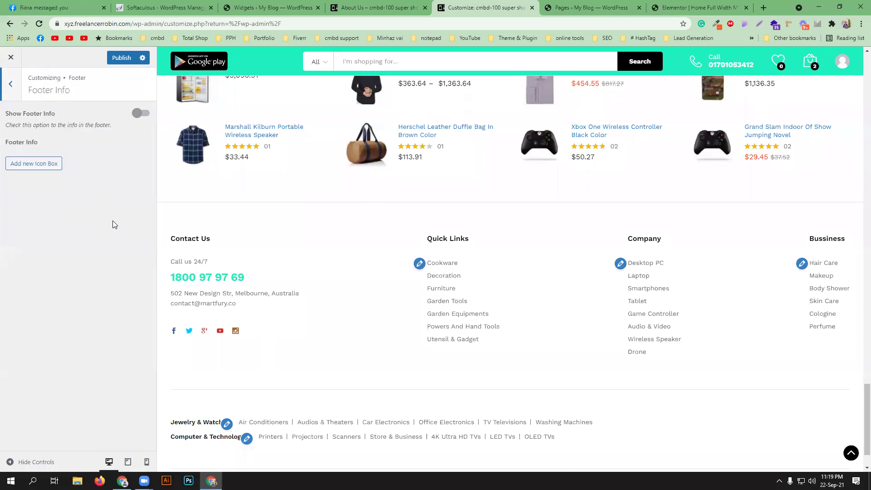
left_click(141, 114)
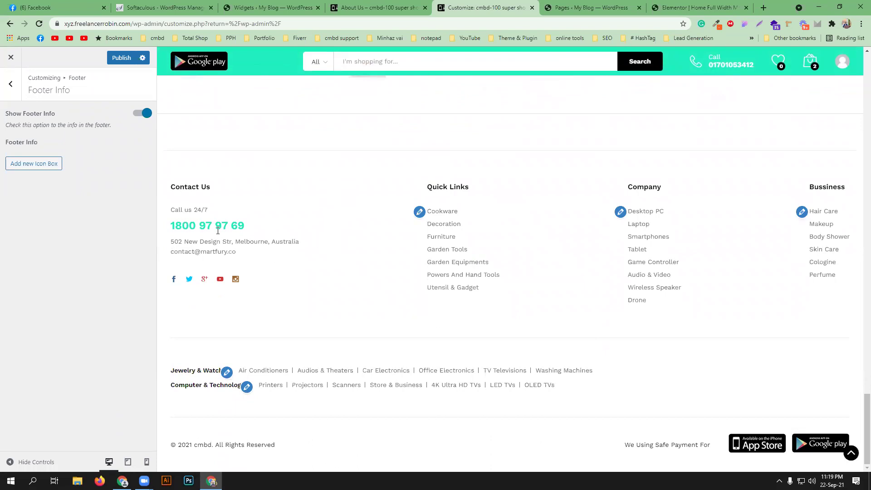
left_click(49, 171)
left_click(58, 203)
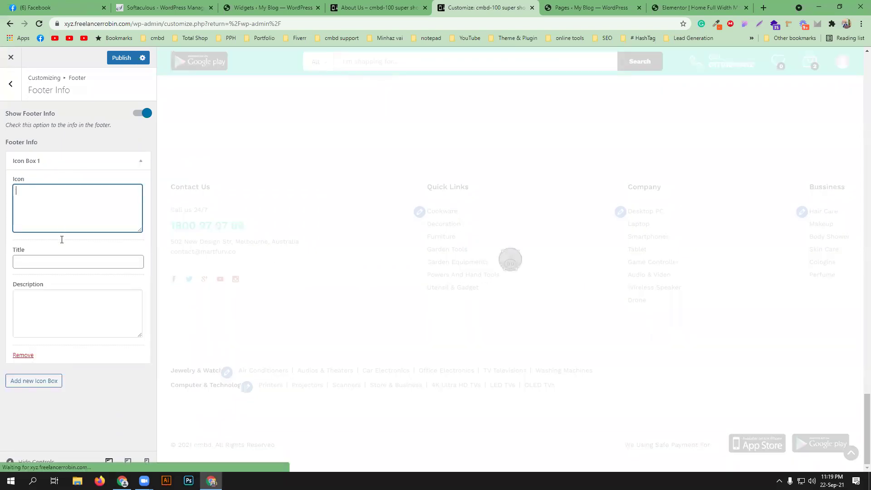
left_click(61, 261)
left_click(68, 295)
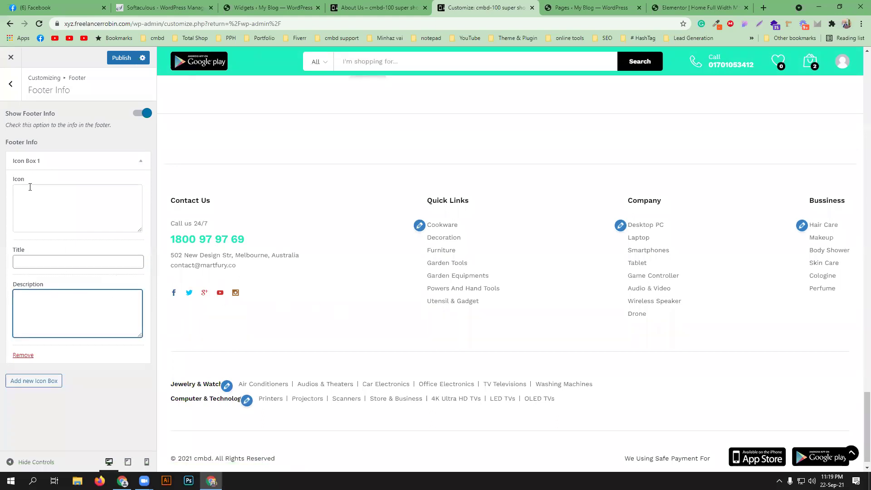
left_click(140, 114)
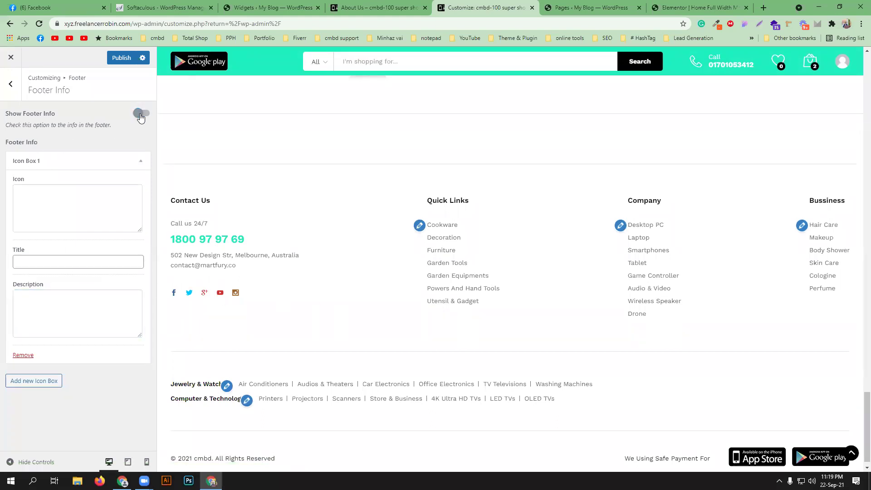
left_click(13, 86)
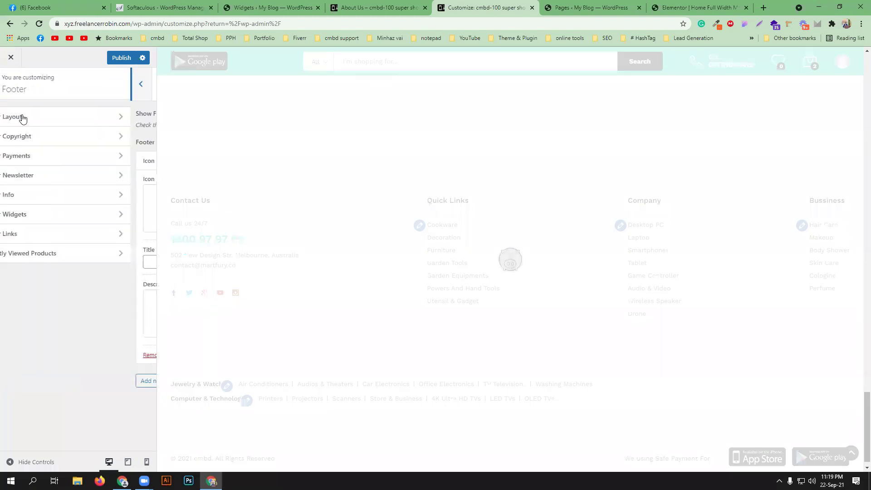
- Change the Footer Widgets column count to 3, then back to 4
left_click(101, 213)
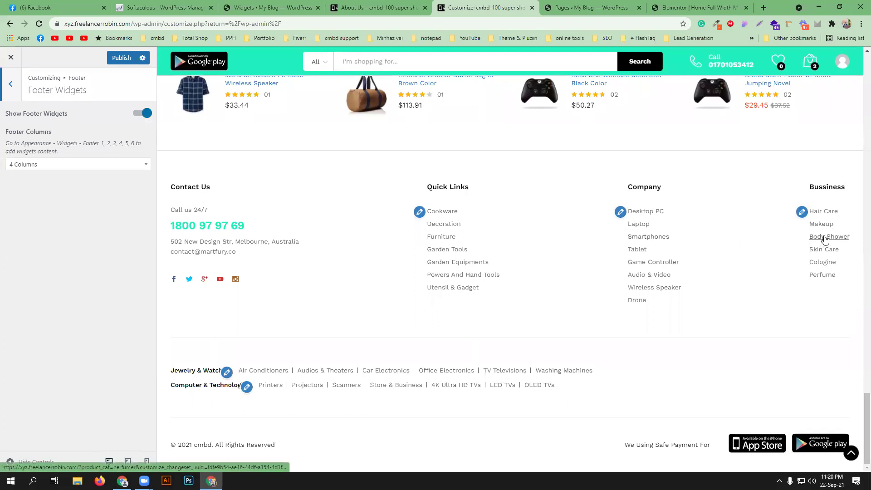
left_click(110, 166)
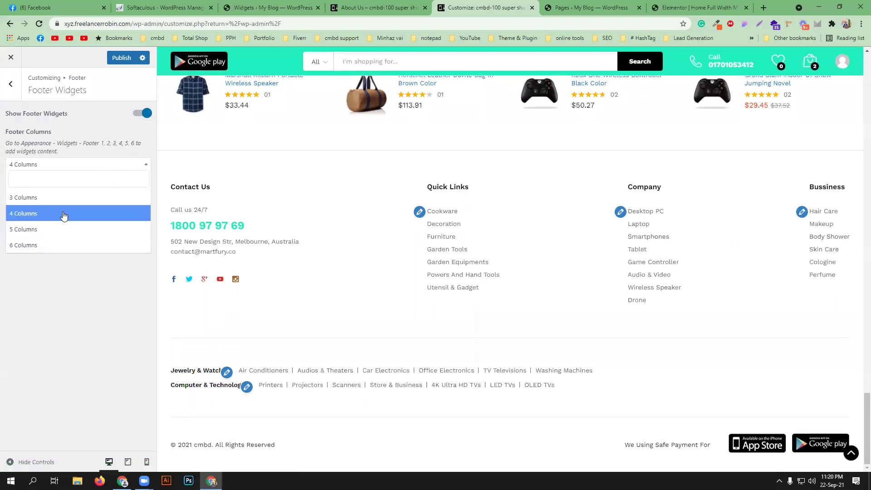
left_click(63, 204)
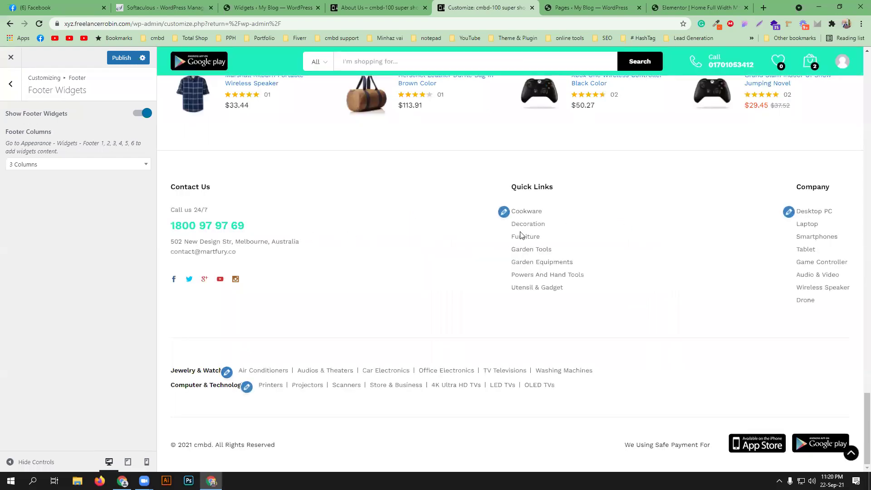
left_click(62, 168)
left_click(54, 211)
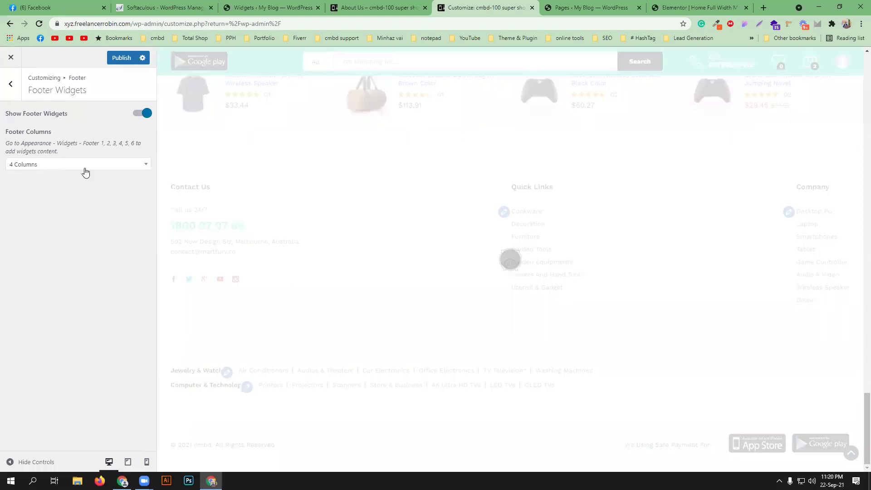
left_click(3, 94)
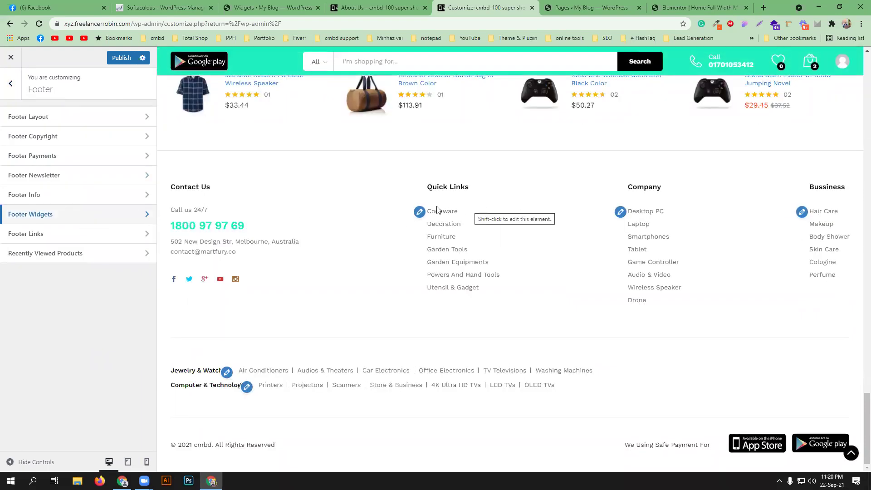
- In Appearance > Widgets, expand the Topbar Left widget area
left_click(282, 11)
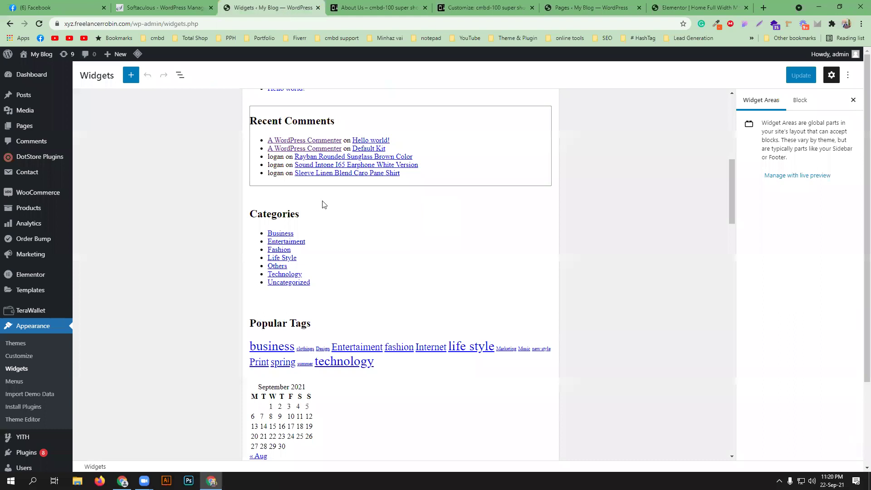
scroll(590, 273, "down", 2)
scroll(607, 278, "down", 20)
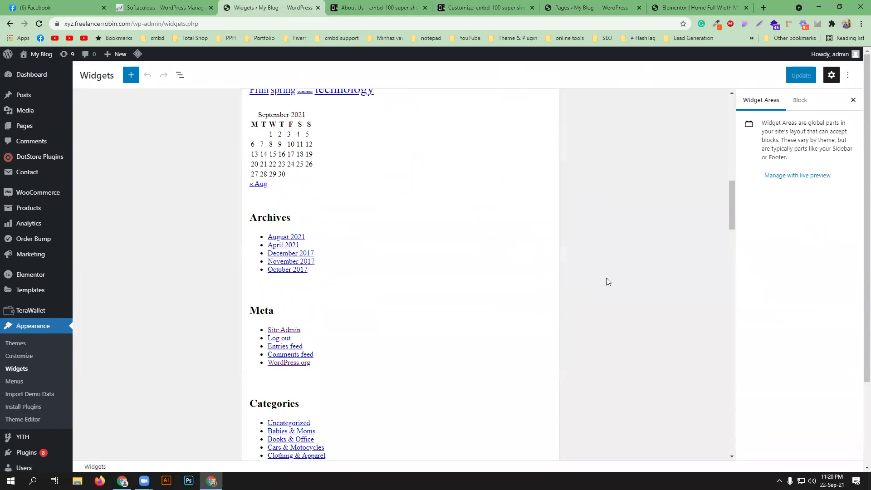
scroll(606, 281, "down", 6)
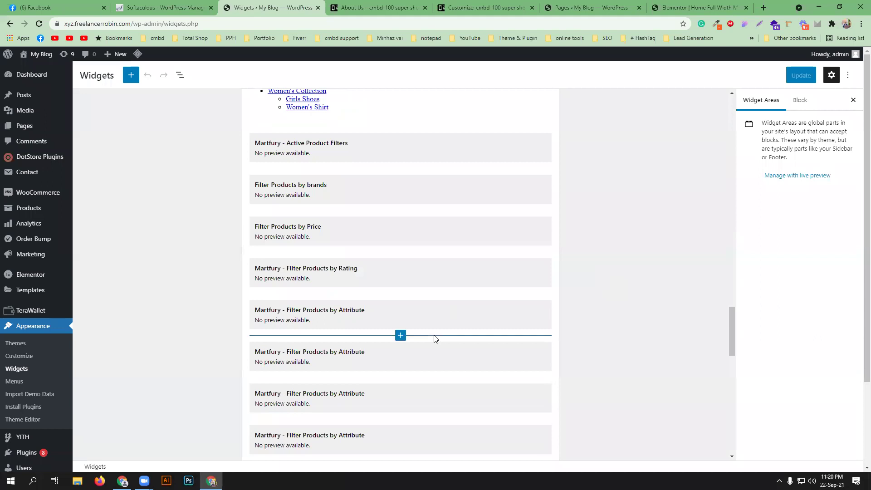
scroll(627, 253, "down", 4)
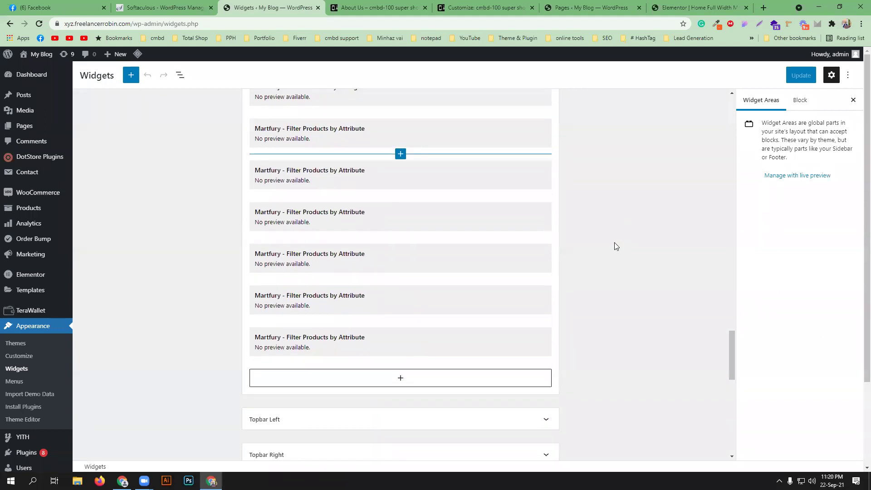
scroll(456, 244, "down", 3)
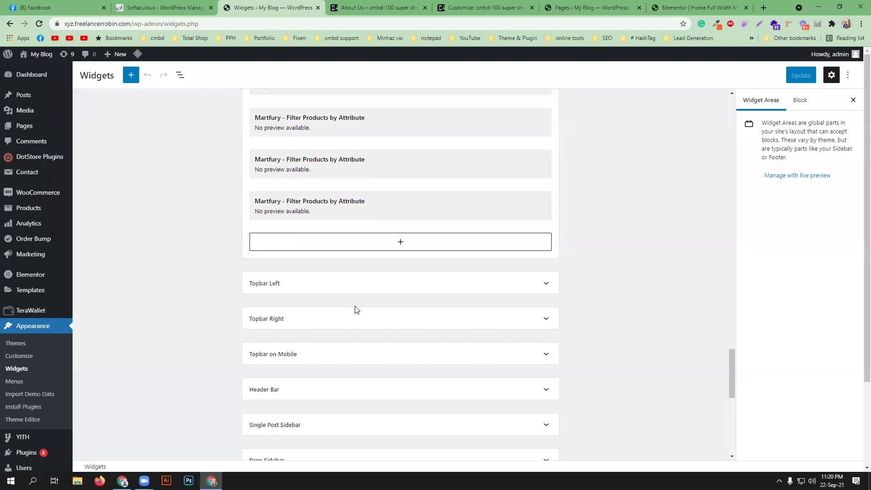
scroll(357, 310, "down", 2)
left_click(320, 193)
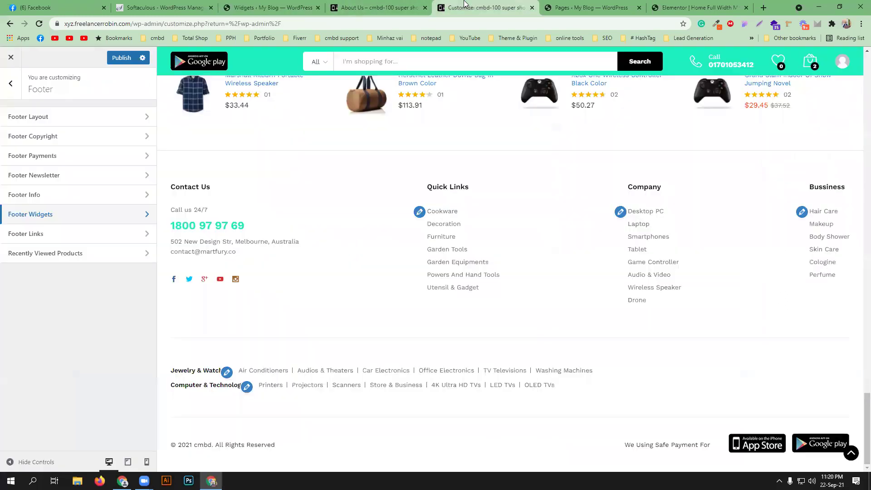
- Compare the welcome text with the store's top bar, close the About Us page, and return to Widgets
left_click(476, 7)
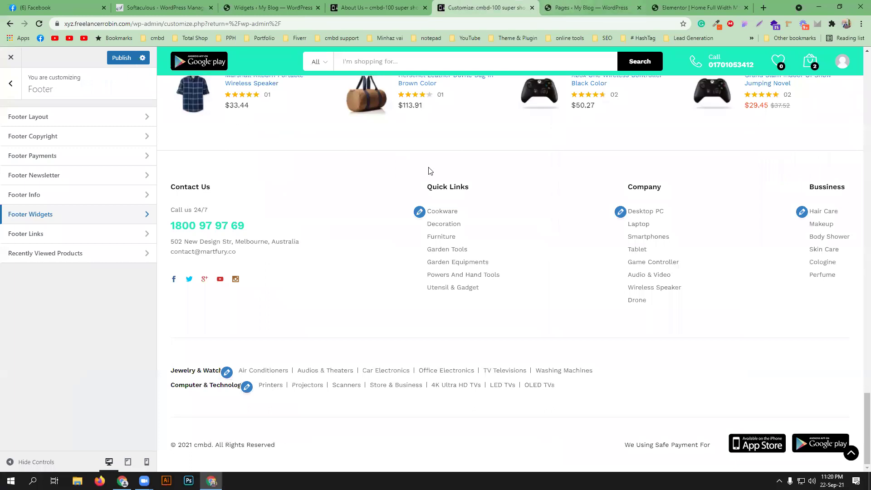
scroll(431, 171, "up", 13)
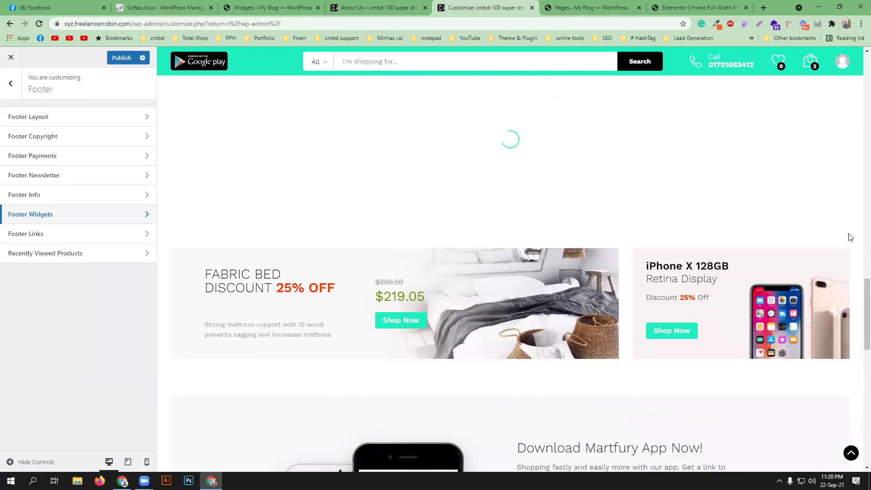
scroll(854, 250, "up", 7)
left_click(850, 453)
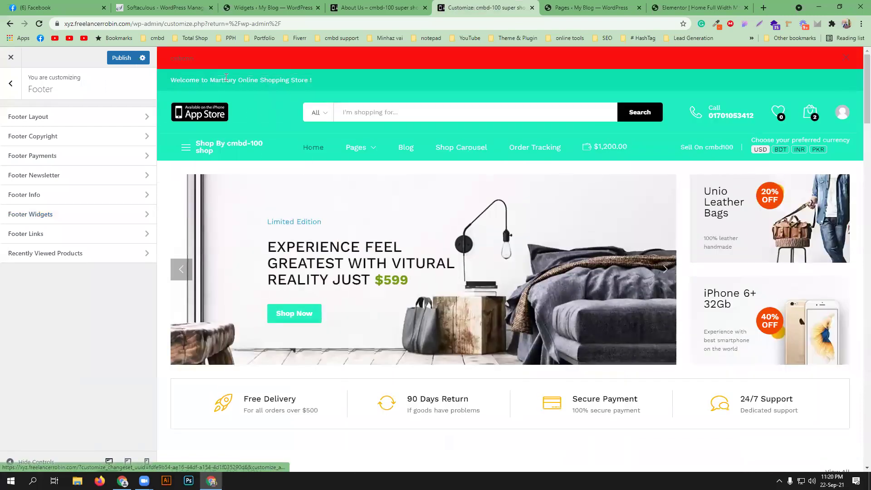
left_click(272, 8)
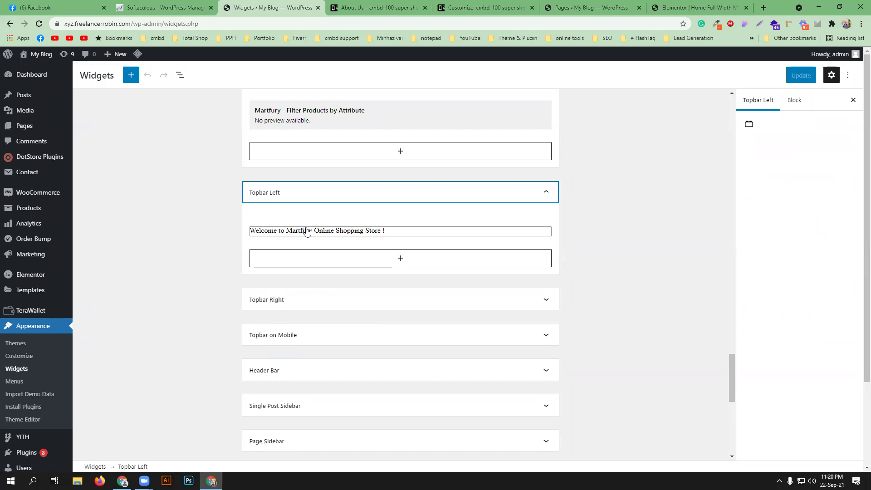
left_click(406, 8)
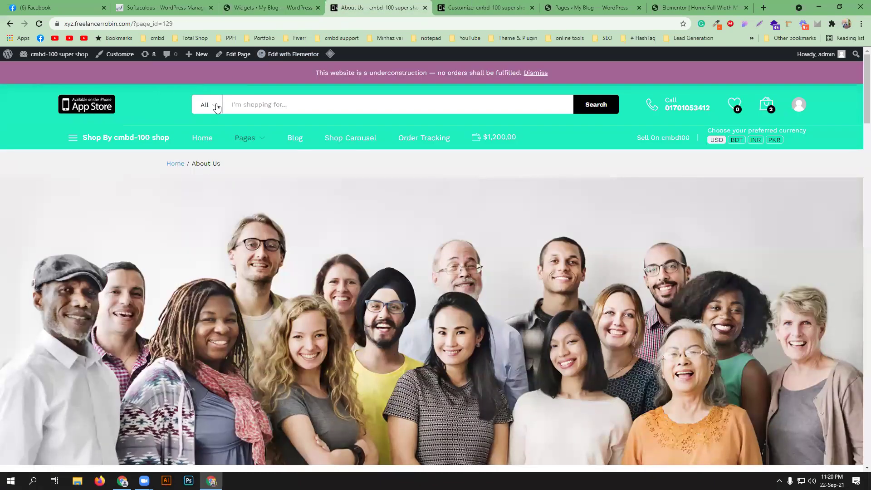
left_click(446, 4)
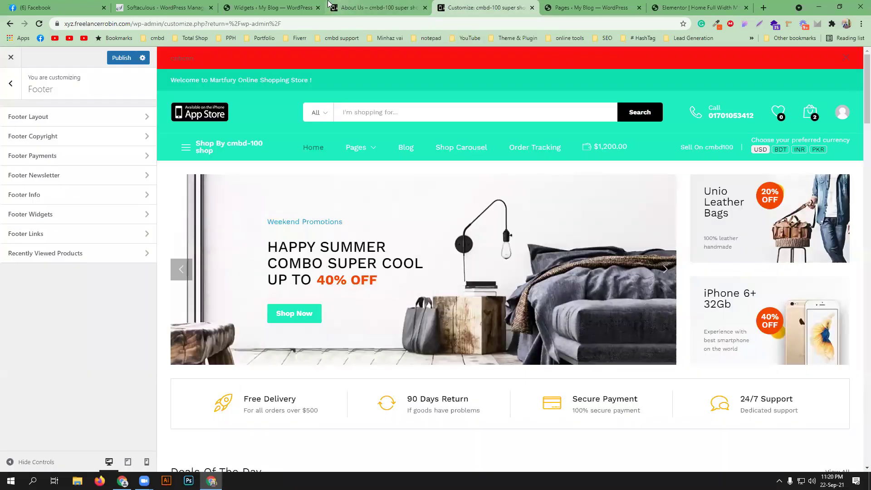
left_click(425, 8)
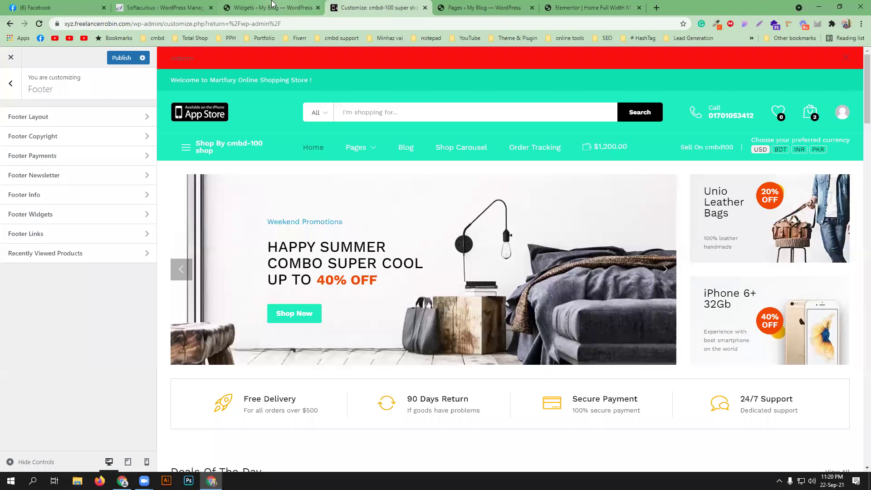
left_click(272, 8)
scroll(442, 315, "down", 5)
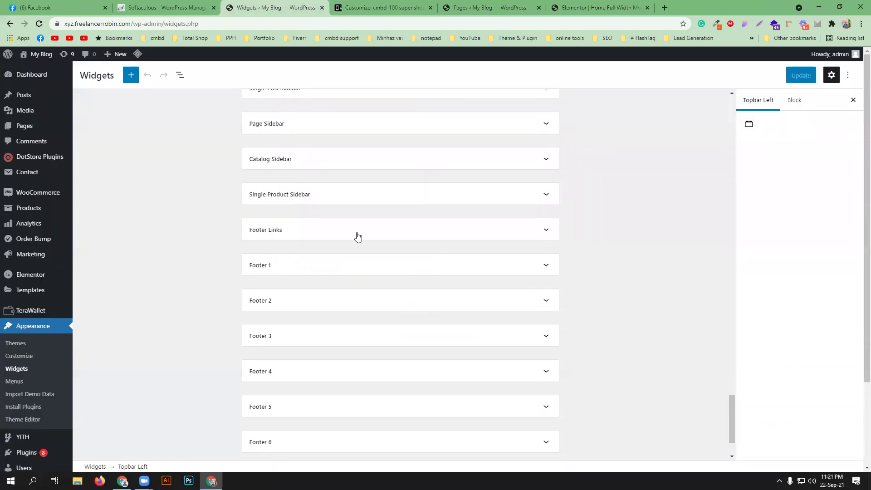
scroll(357, 237, "down", 1)
- Expand Footer 1 and compare it with the footer in the store preview
left_click(341, 219)
scroll(370, 283, "down", 1)
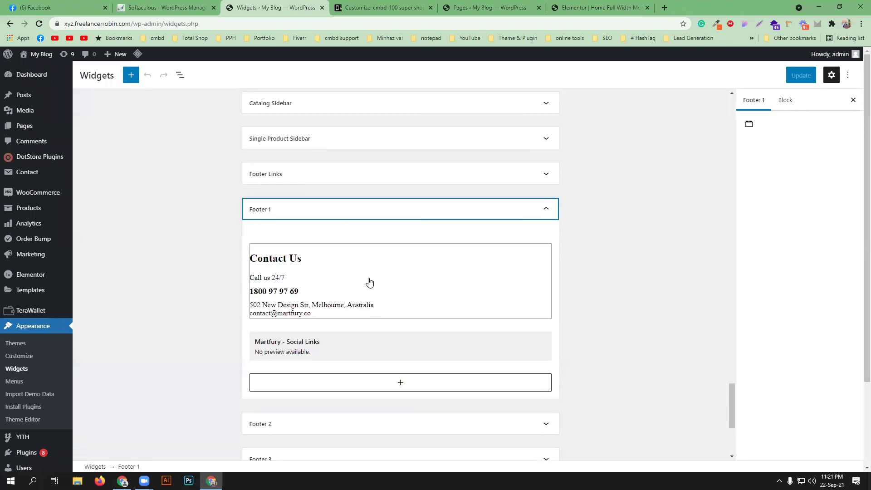
left_click(383, 7)
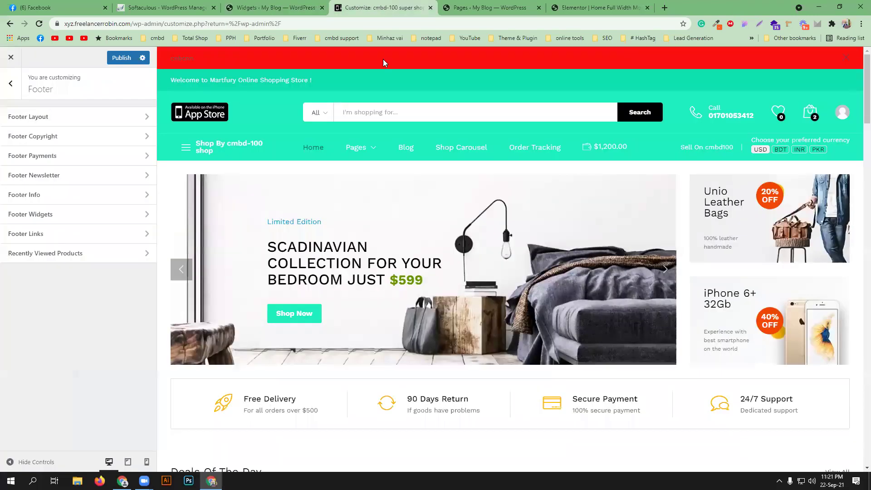
scroll(313, 274, "down", 10)
scroll(319, 297, "down", 10)
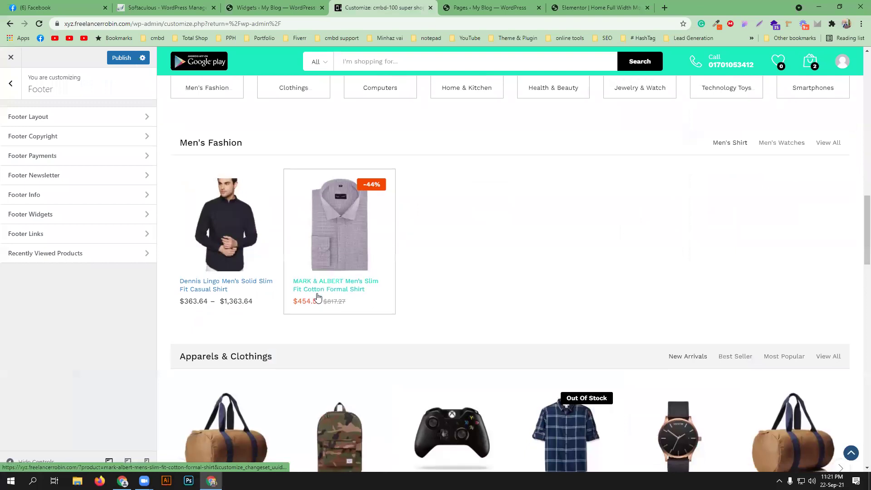
scroll(274, 284, "down", 10)
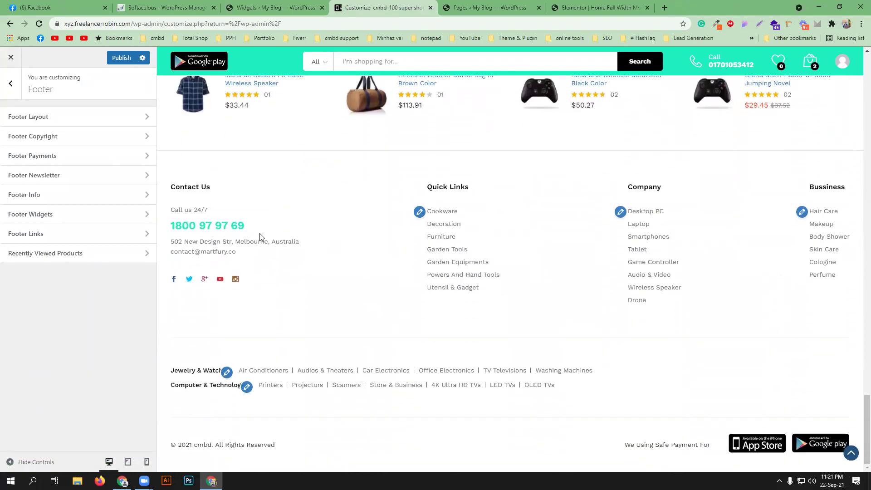
left_click(236, 8)
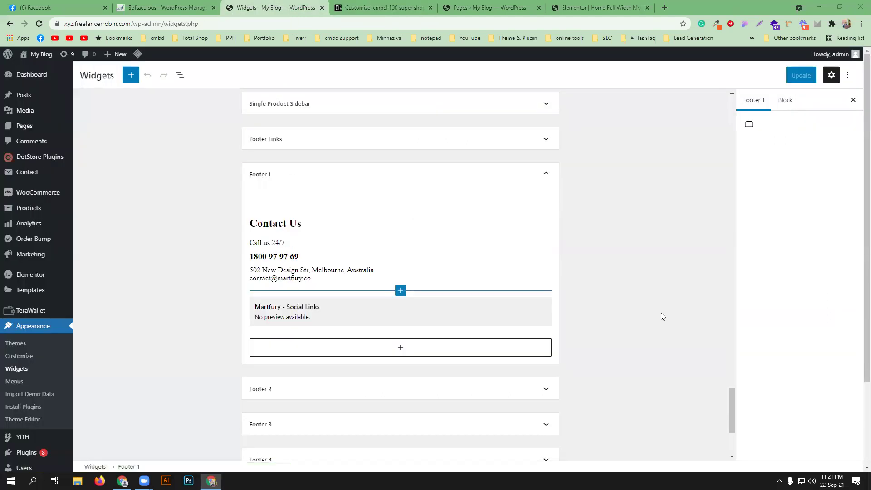
- Inspect the Contact Us Custom HTML code, then collapse Footer 1 and expand Footer 2
left_click(320, 248)
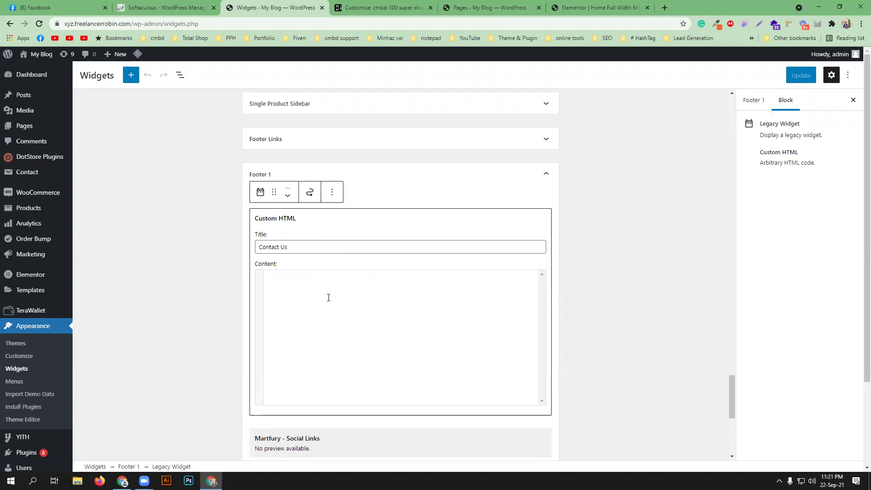
left_click_drag(306, 289, 262, 289)
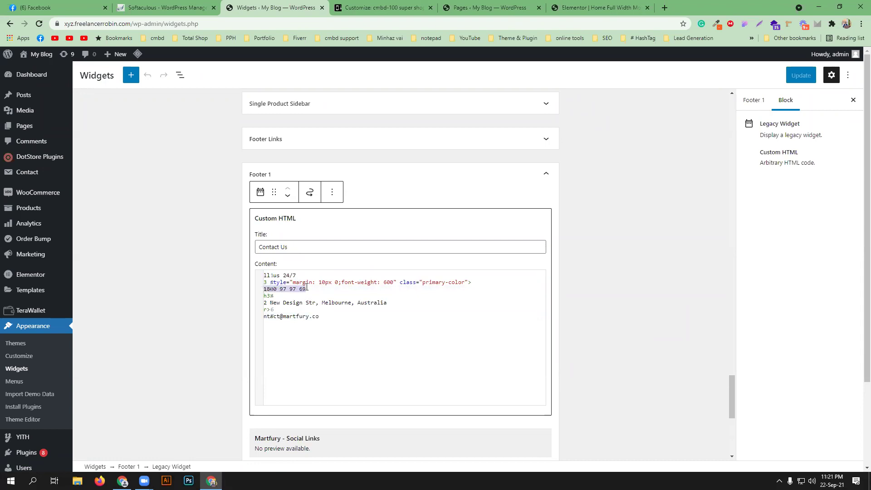
left_click(337, 232)
left_click(362, 171)
left_click(355, 223)
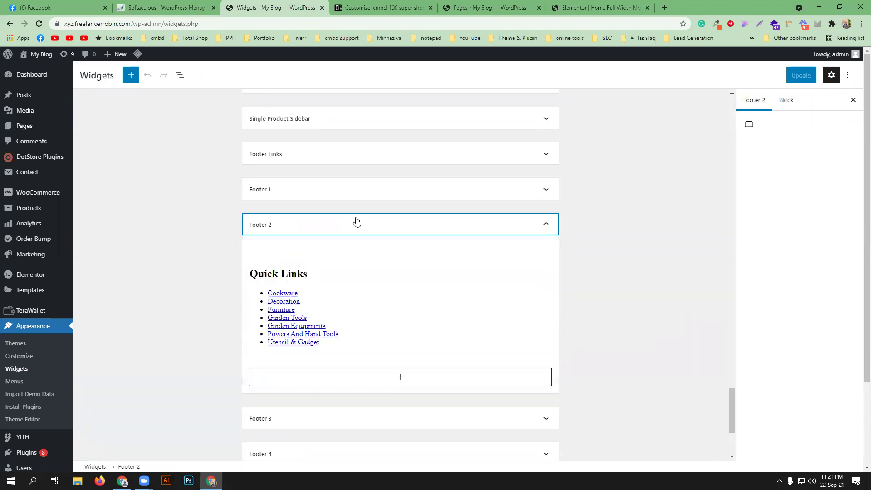
- Confirm the Quick Links navigation widget uses the Footer Link 3 menu
left_click(376, 7)
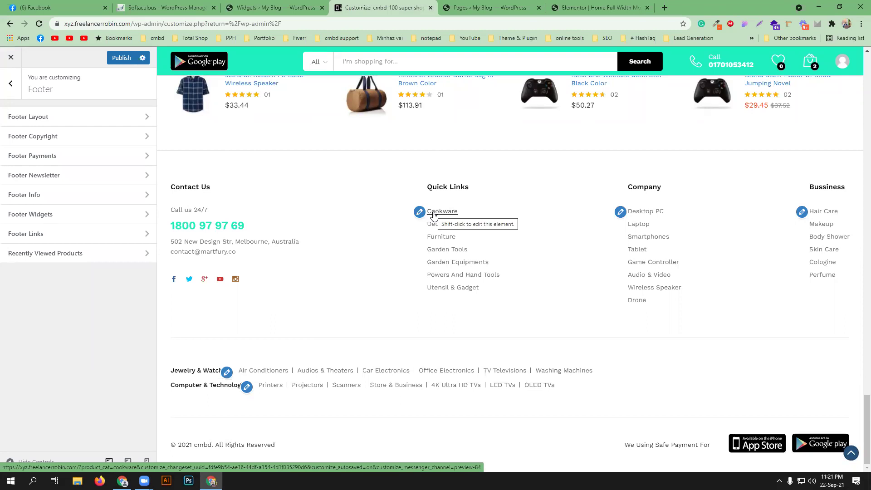
left_click(277, 8)
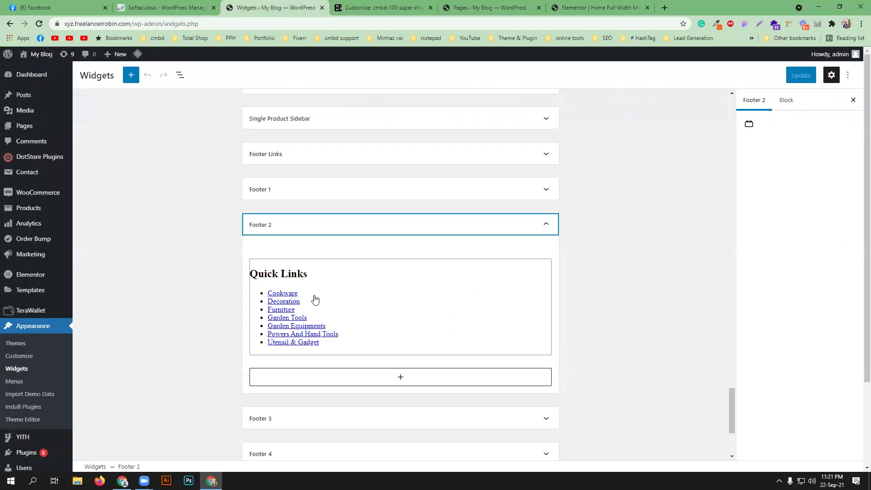
left_click(315, 297)
left_click(298, 302)
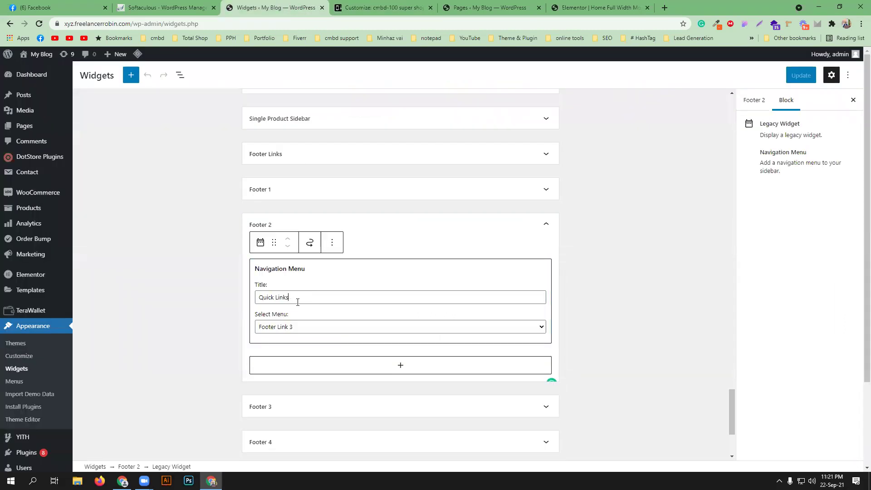
left_click(301, 328)
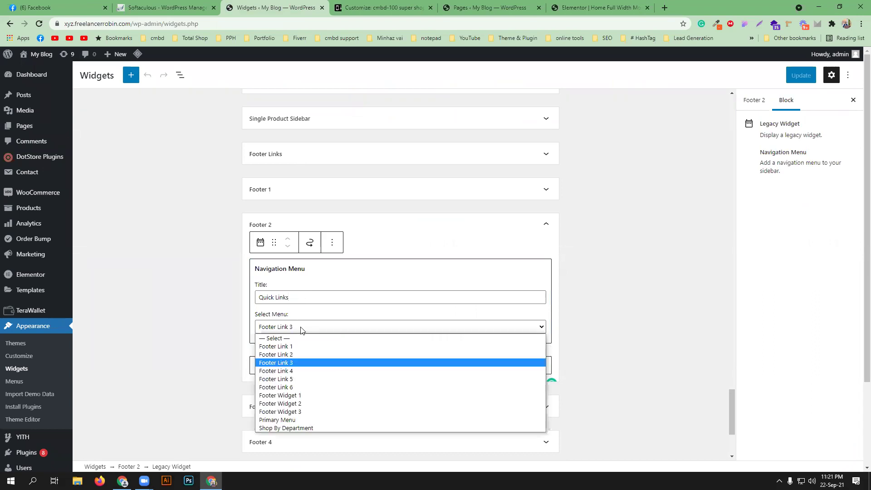
left_click(302, 329)
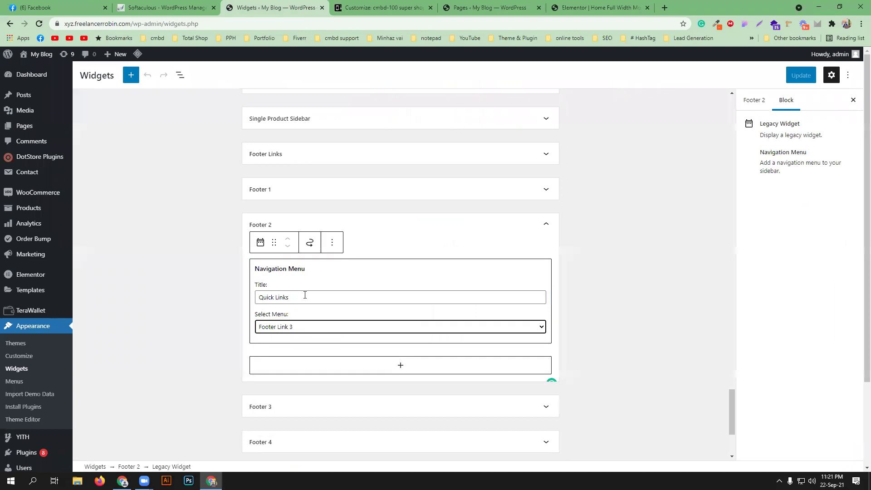
scroll(305, 295, "down", 2)
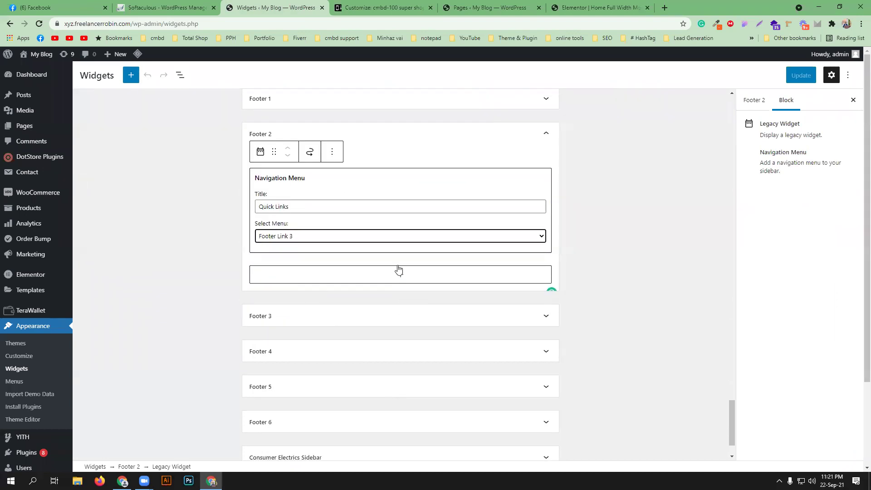
- Collapse Footer 2, expand Footer 3, and check its Company links against the store footer
left_click(363, 7)
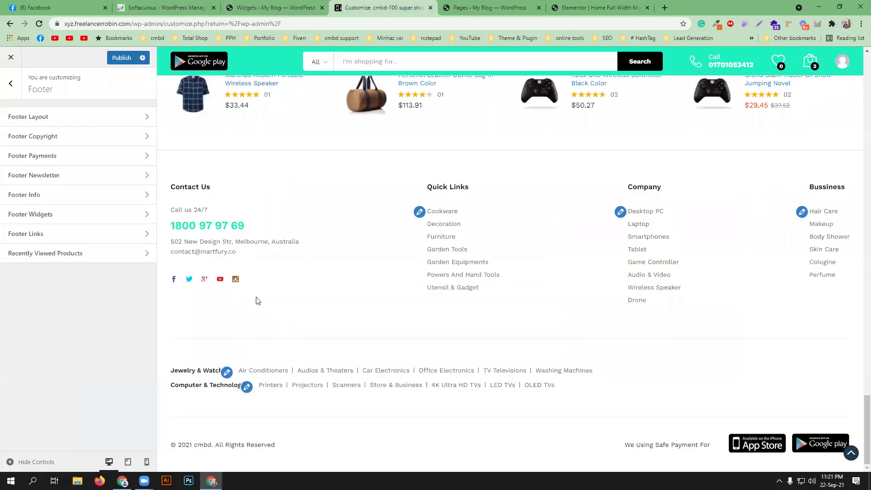
left_click(268, 7)
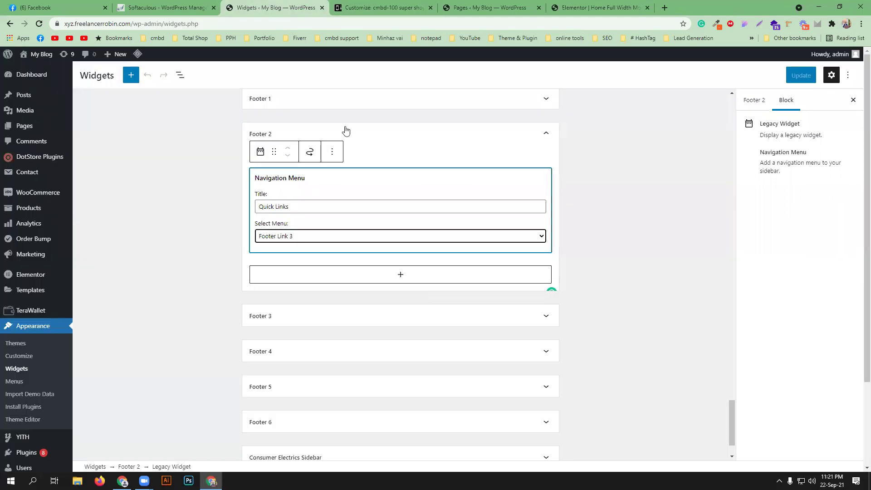
left_click(546, 135)
left_click(546, 135)
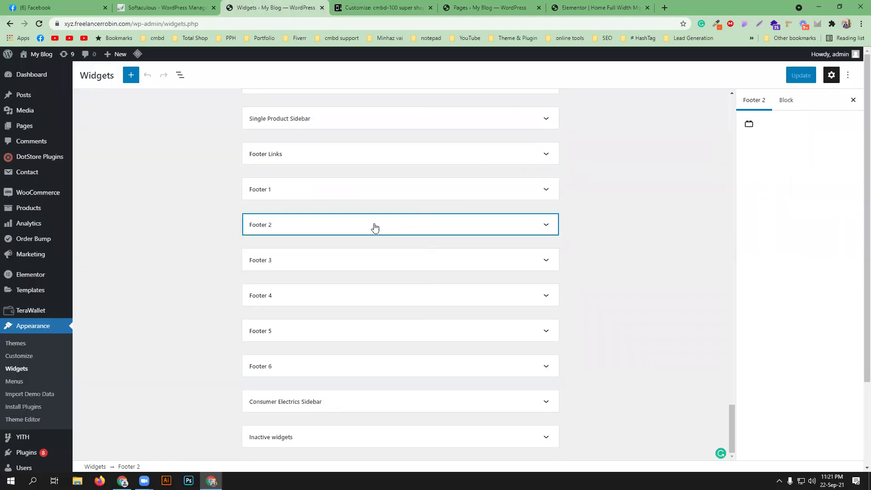
left_click(367, 265)
scroll(358, 256, "down", 2)
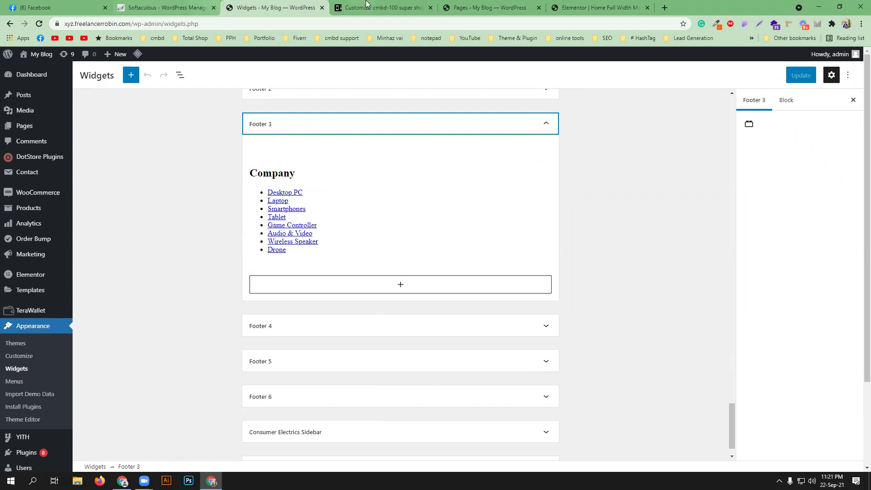
left_click(369, 8)
left_click(273, 7)
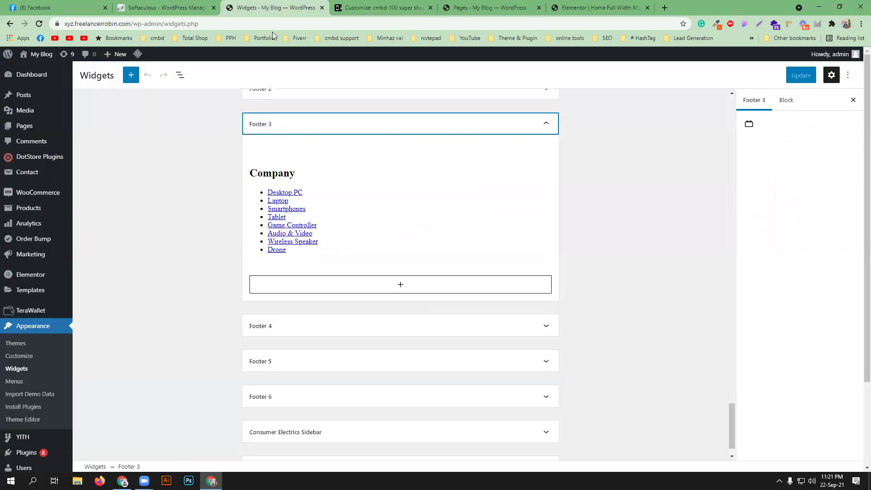
left_click(348, 4)
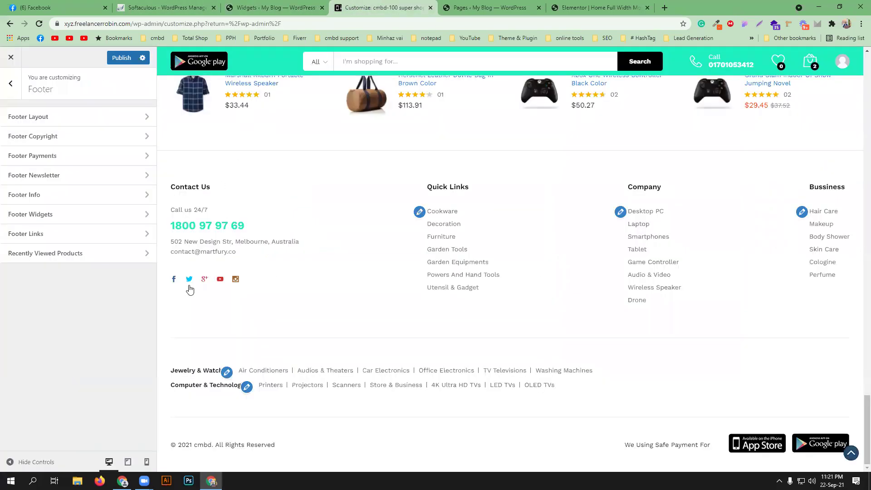
left_click(105, 238)
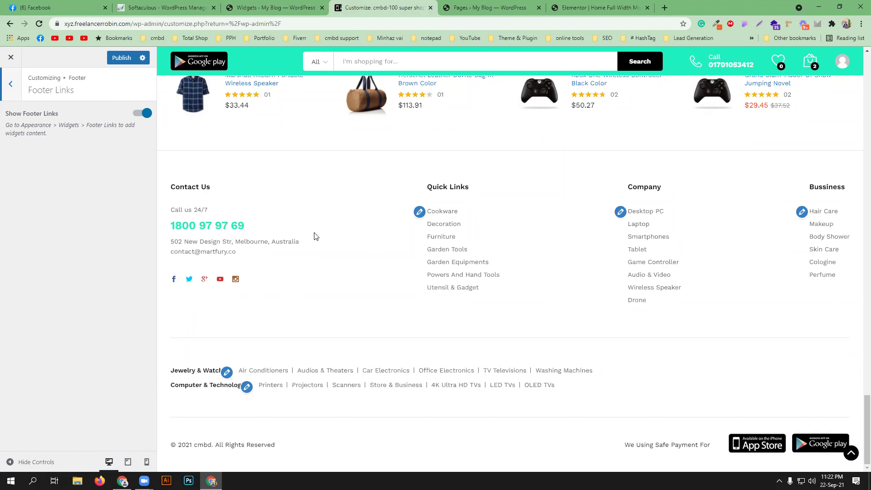
left_click(317, 7)
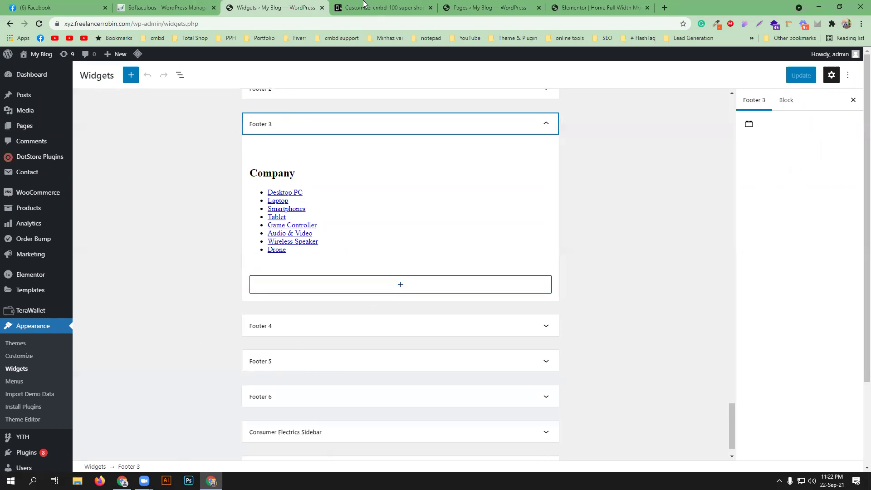
left_click(385, 6)
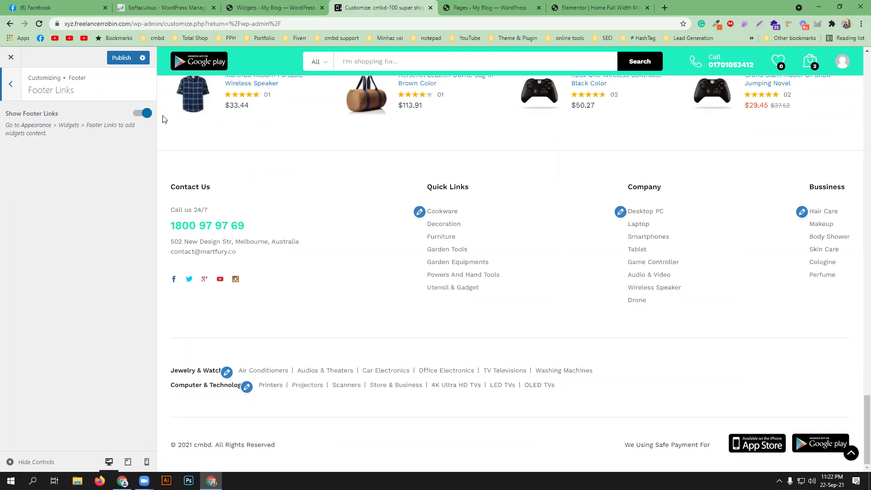
left_click(13, 91)
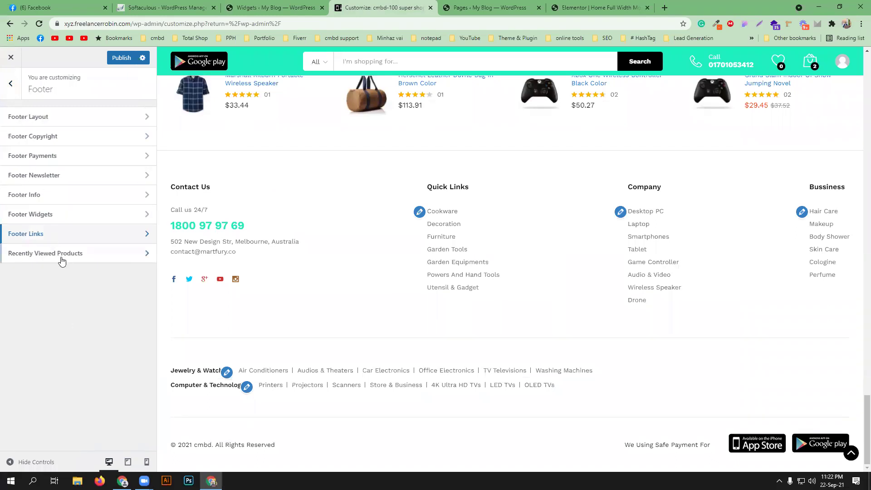
- Turn on Show Recently Viewed in the Footer's Recently Viewed Products settings
left_click(60, 257)
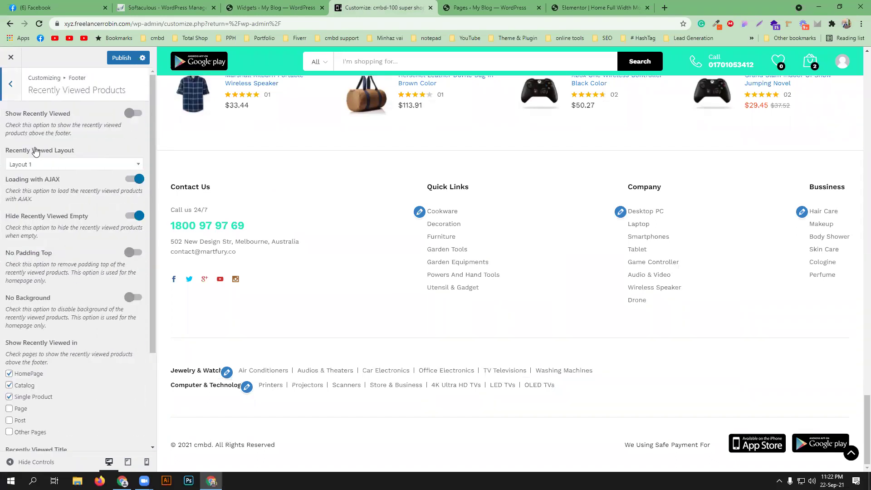
left_click(128, 115)
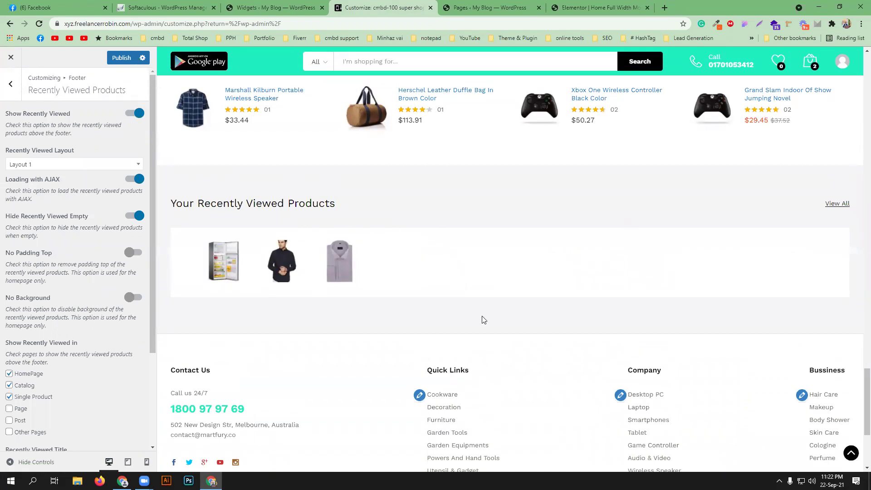
scroll(475, 317, "up", 10)
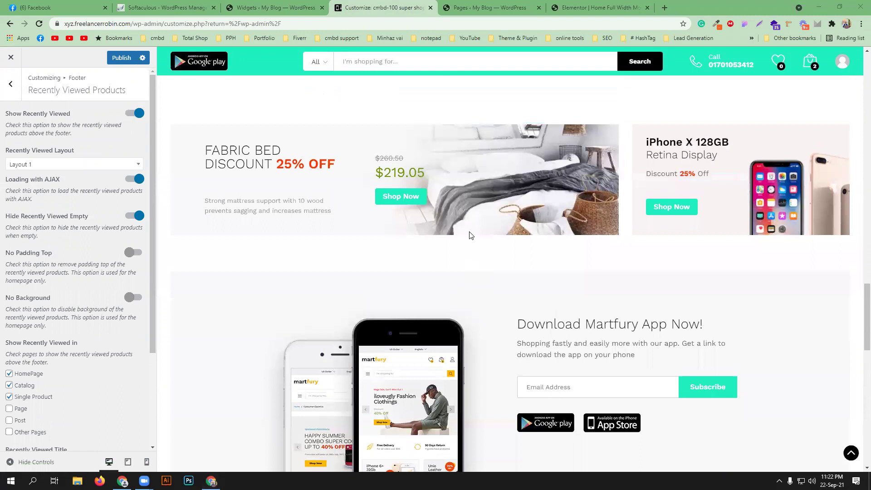
scroll(472, 236, "up", 11)
scroll(412, 276, "down", 5)
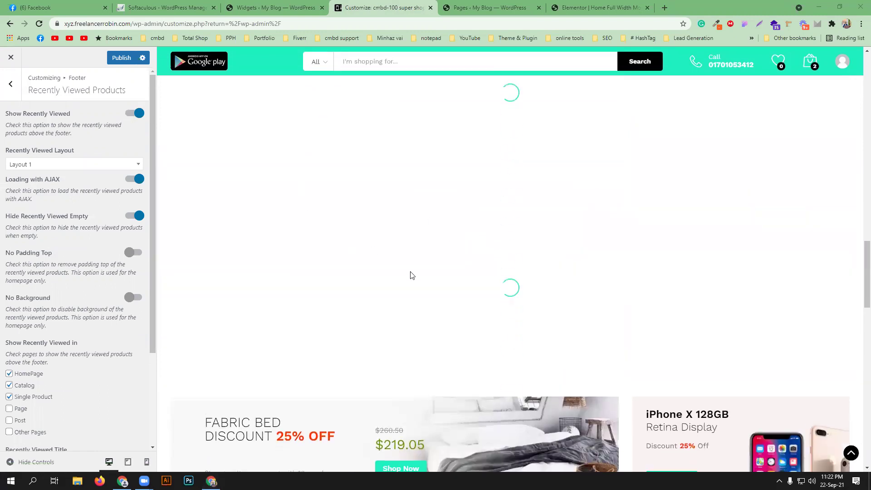
scroll(412, 275, "down", 18)
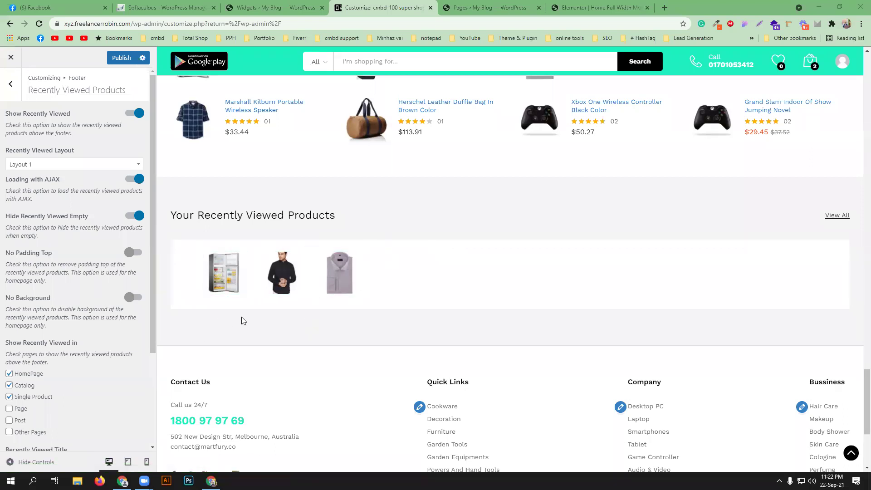
- Try Layout 2 for the recently viewed strip, then revert it to Layout 1
left_click(54, 169)
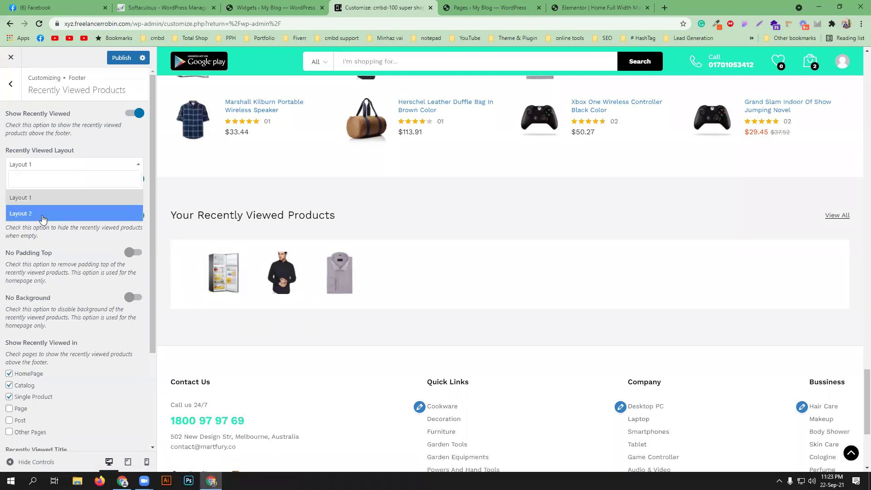
left_click(42, 219)
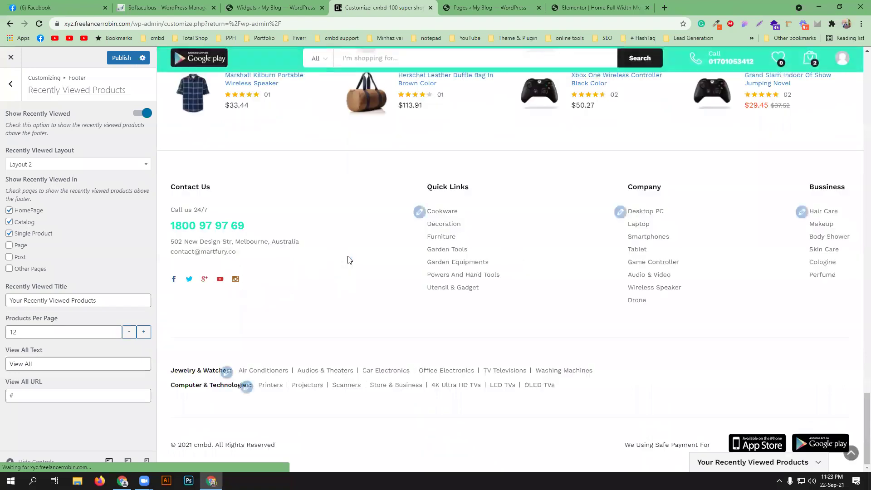
scroll(349, 258, "up", 3)
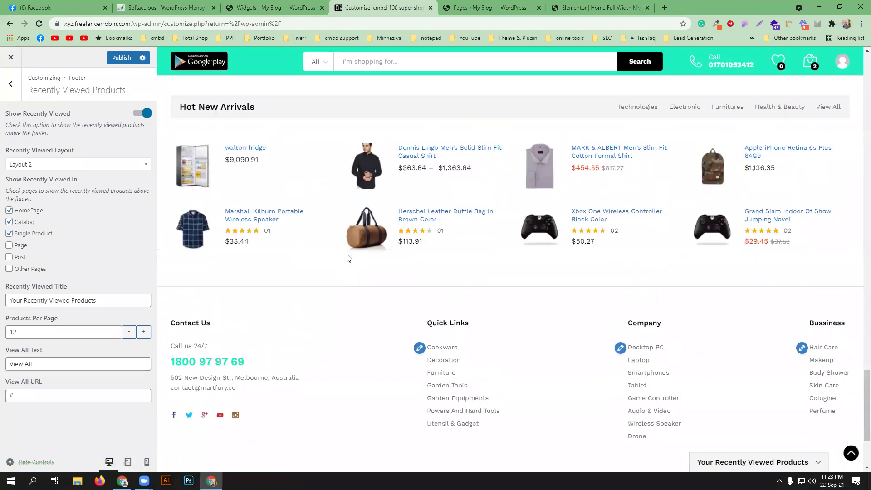
scroll(349, 258, "up", 3)
scroll(349, 258, "down", 6)
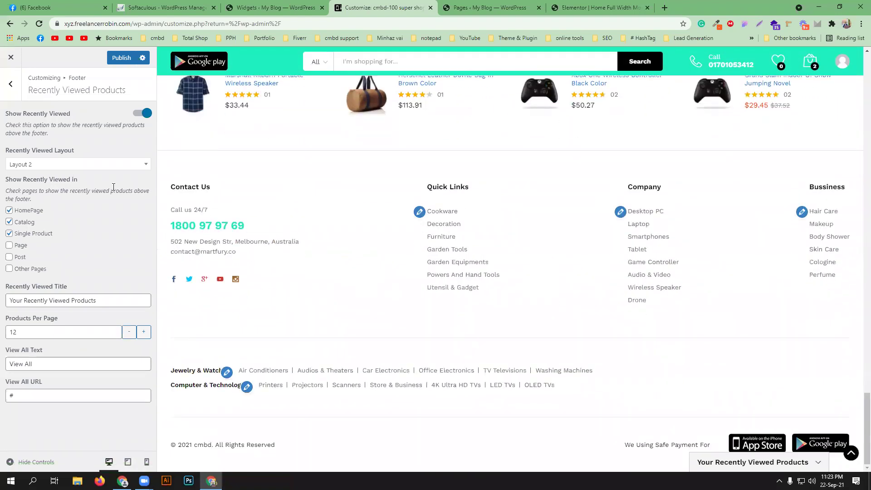
left_click(72, 168)
left_click(67, 204)
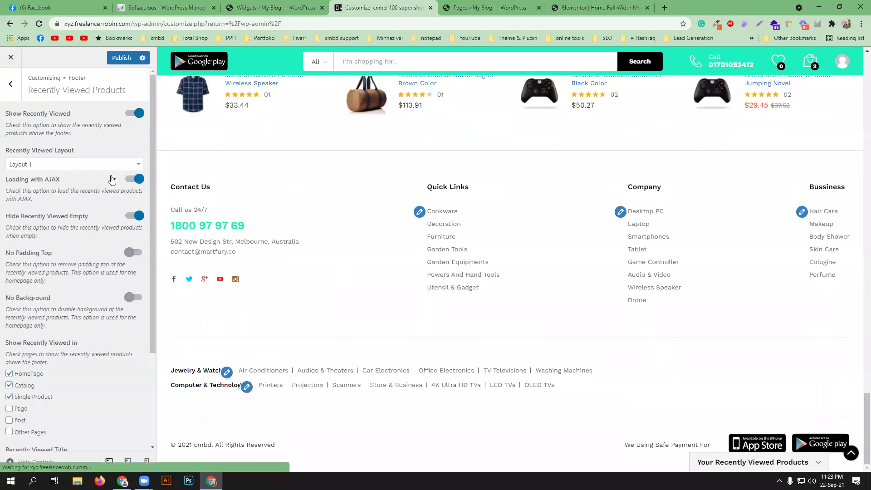
scroll(95, 330, "down", 3)
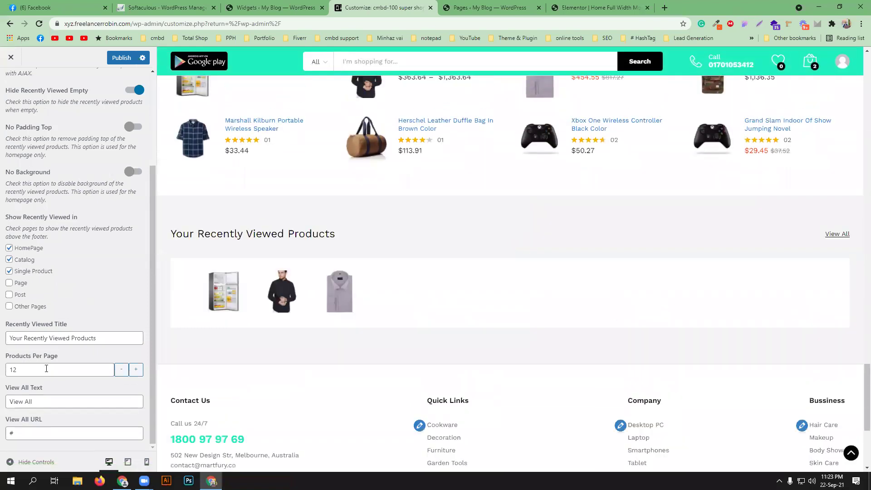
scroll(52, 378, "up", 1)
scroll(53, 379, "up", 2)
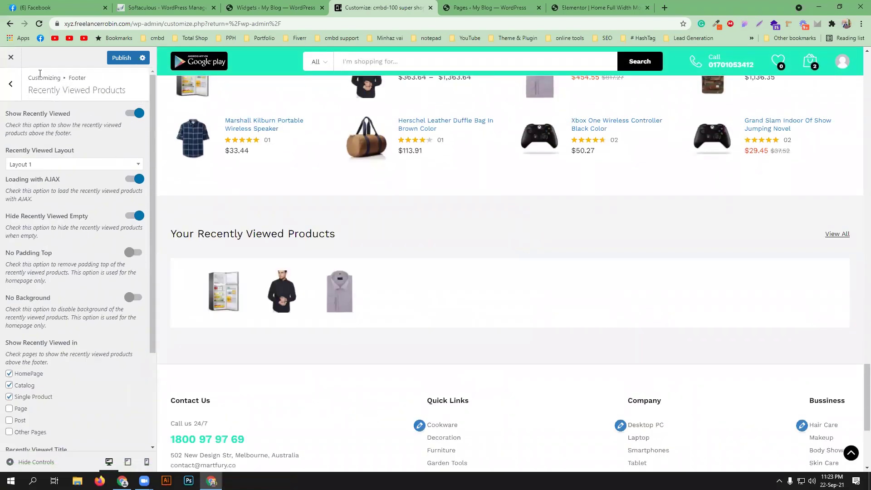
left_click(10, 87)
- Confirm the mobile homepage remains set to Home Full Width Mobile
left_click(10, 89)
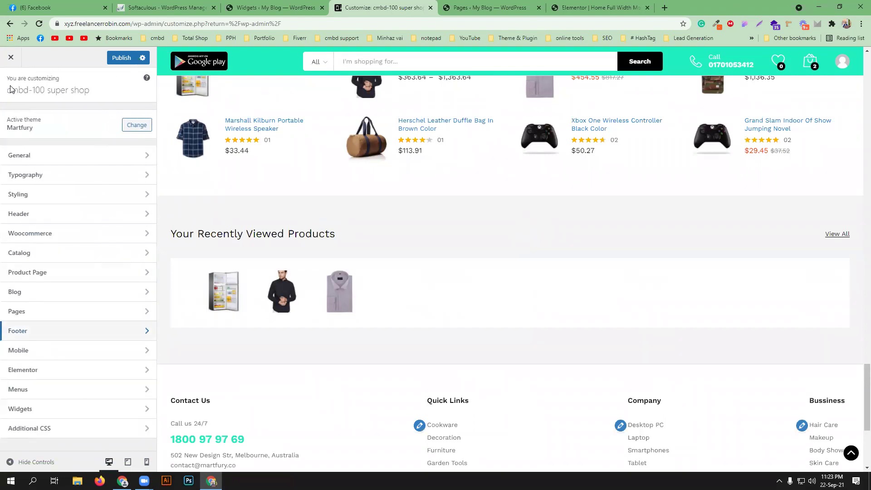
left_click(75, 355)
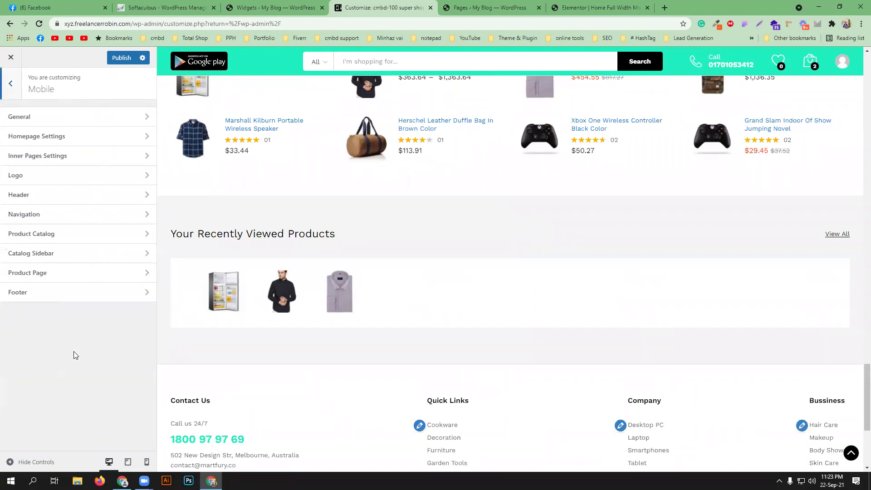
left_click(117, 137)
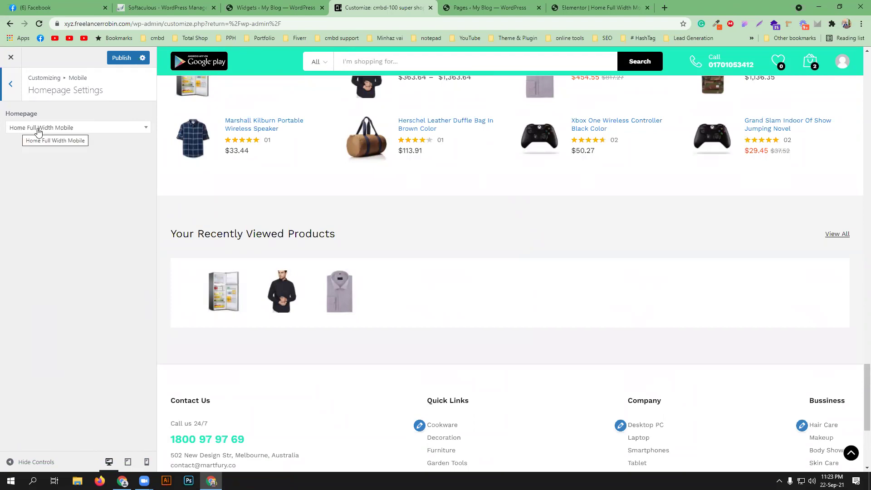
left_click(110, 131)
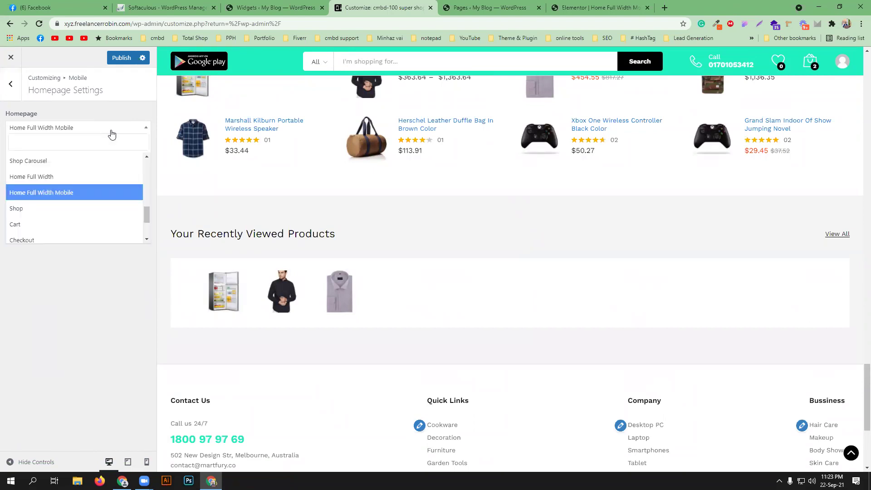
left_click(96, 287)
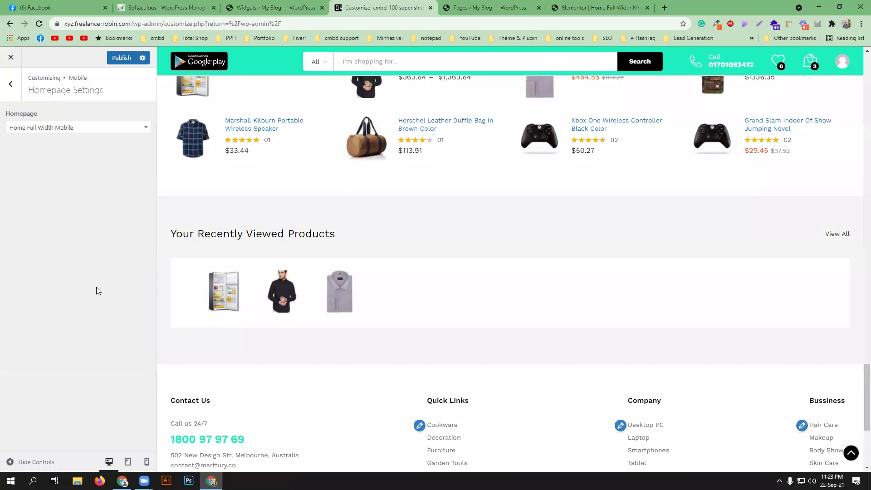
left_click(90, 136)
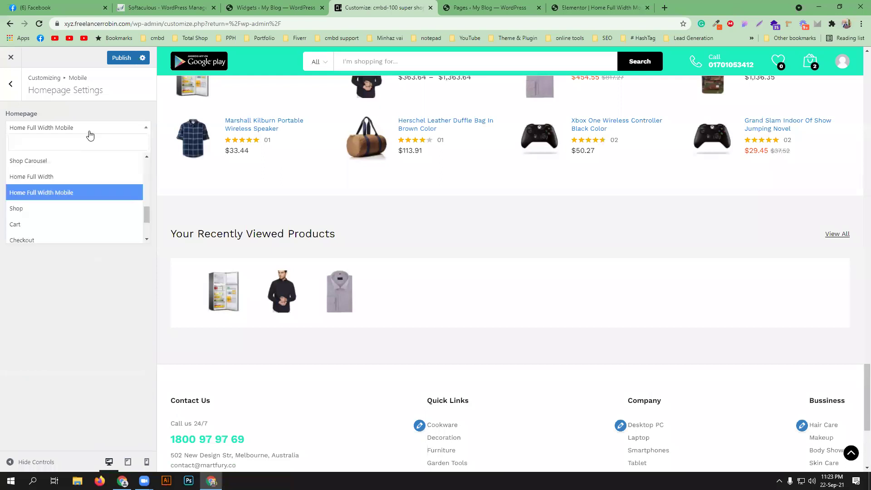
left_click(73, 260)
left_click(7, 91)
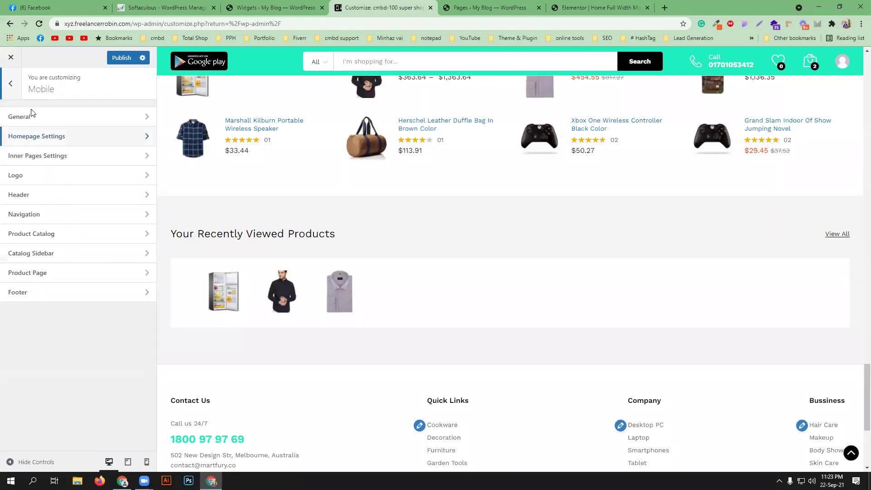
- Enable Go Back to Previous Page for mobile inner pages, then glance at mobile Logo settings
left_click(121, 160)
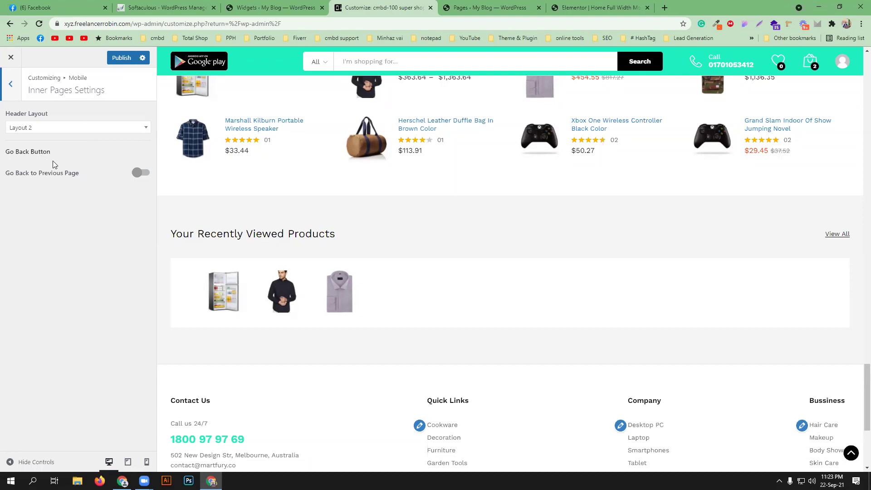
left_click(142, 173)
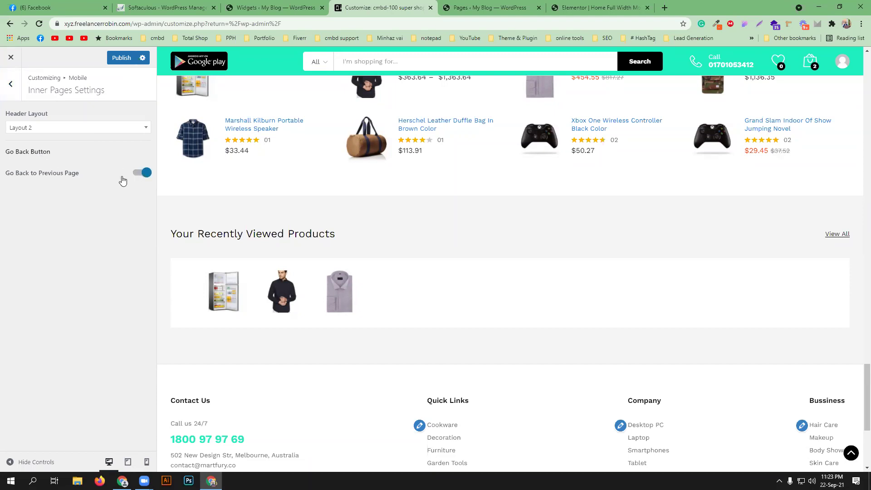
left_click(10, 85)
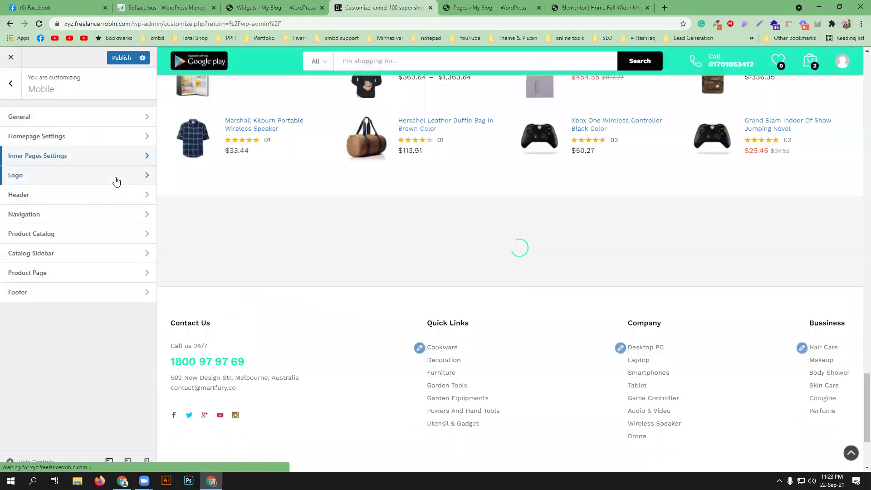
left_click(117, 179)
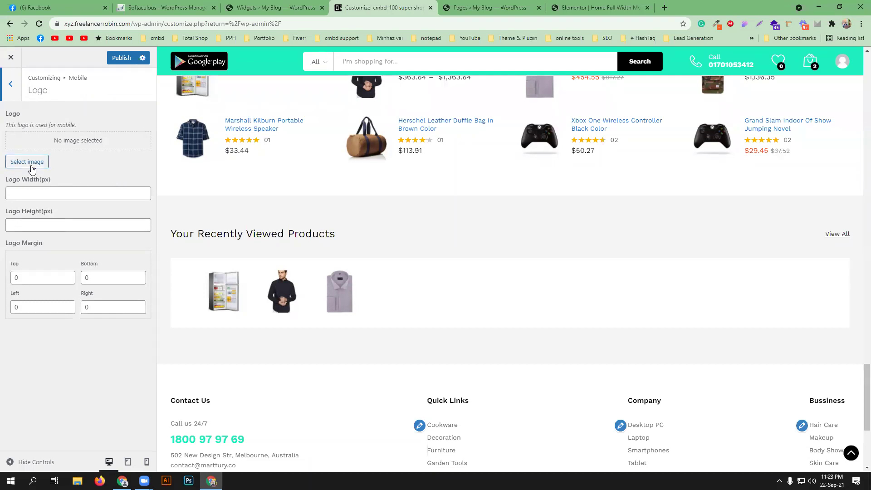
left_click(11, 83)
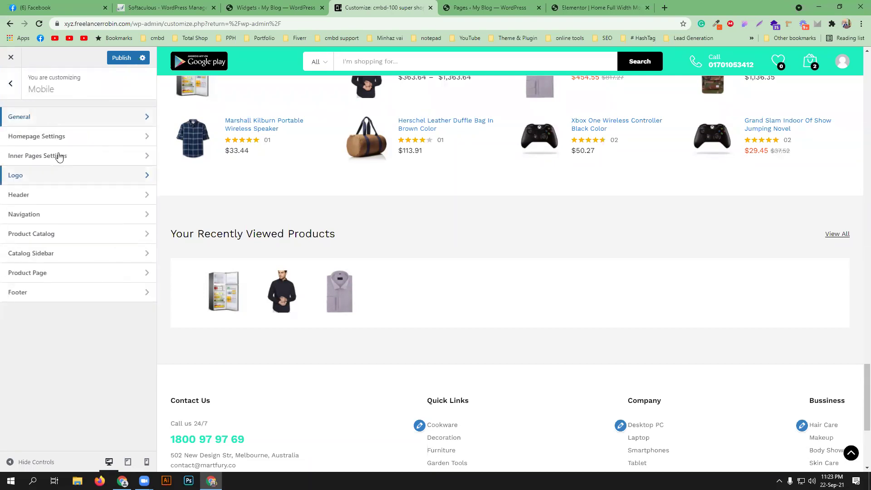
- Review the mobile Header, Navigation and Product Catalog settings
left_click(93, 198)
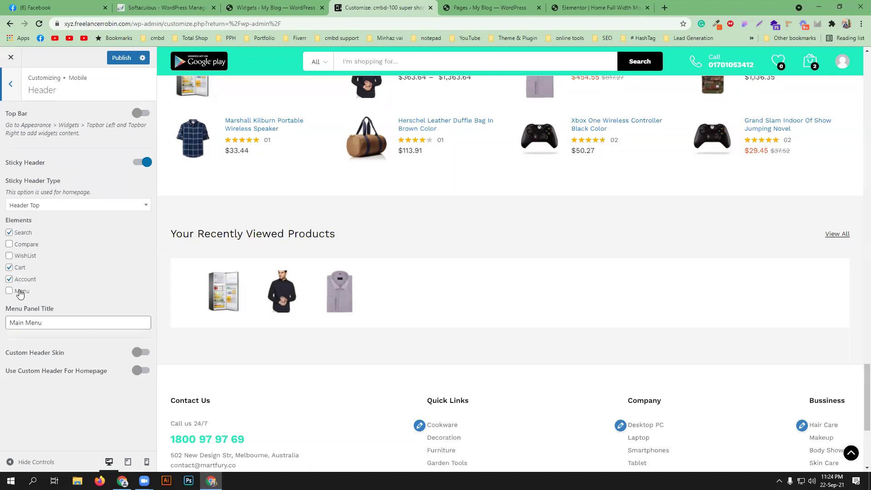
left_click(12, 87)
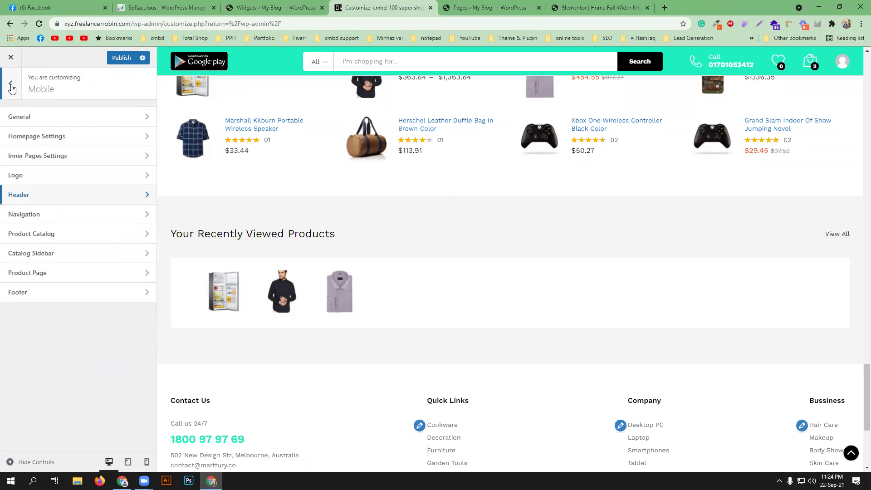
left_click(63, 217)
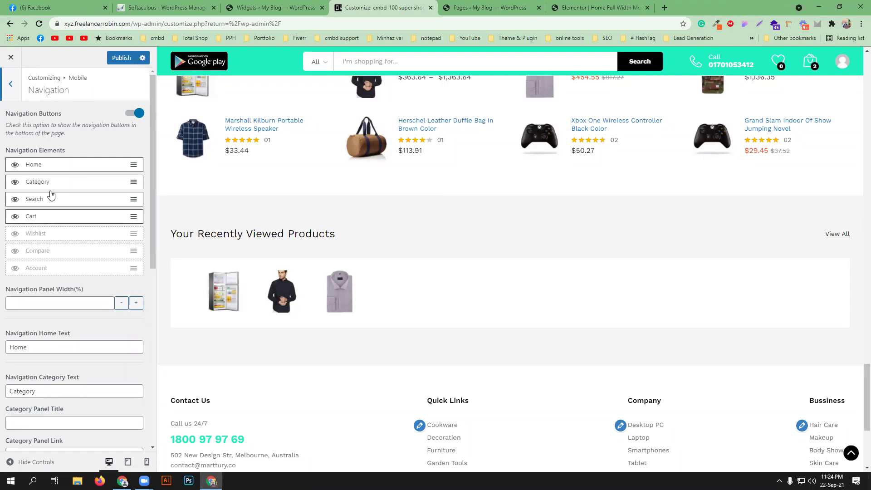
left_click(6, 83)
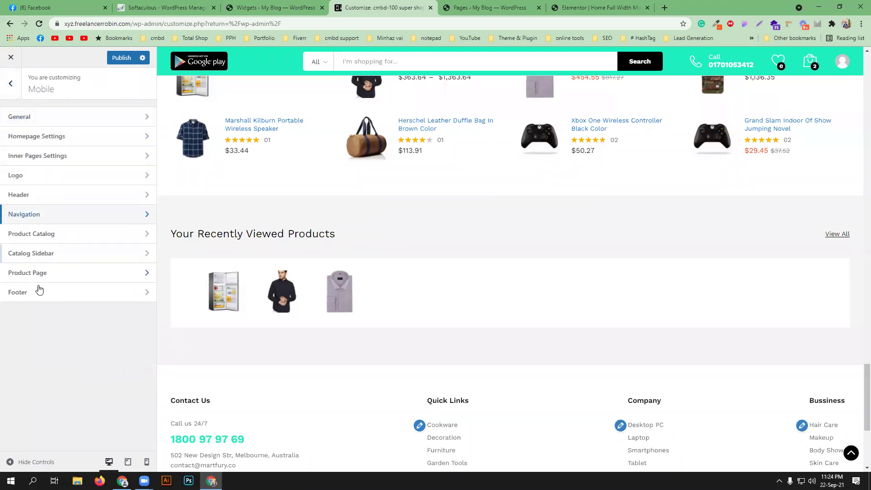
left_click(91, 234)
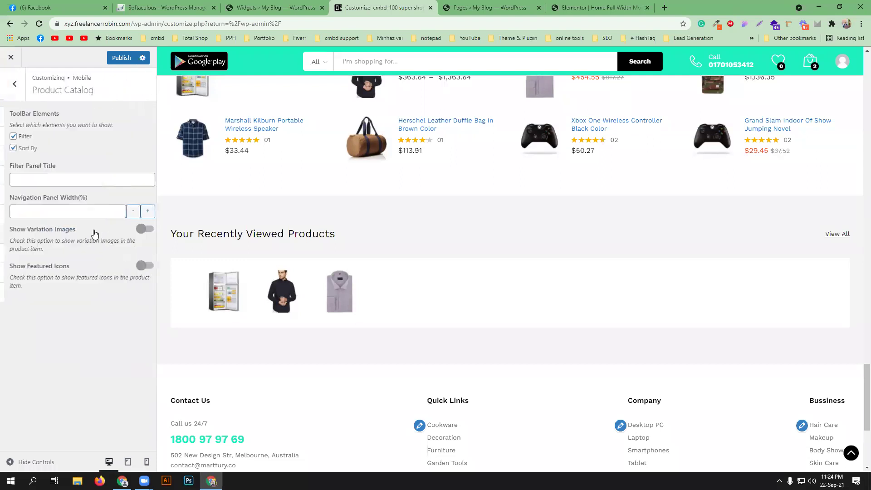
left_click(10, 84)
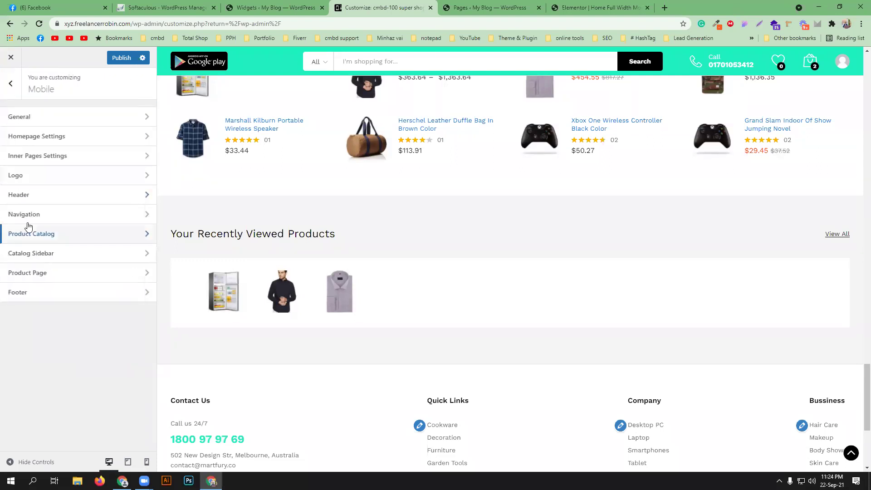
- Review the mobile Catalog Sidebar, Product Page and Footer settings, ending at the root panel
left_click(78, 259)
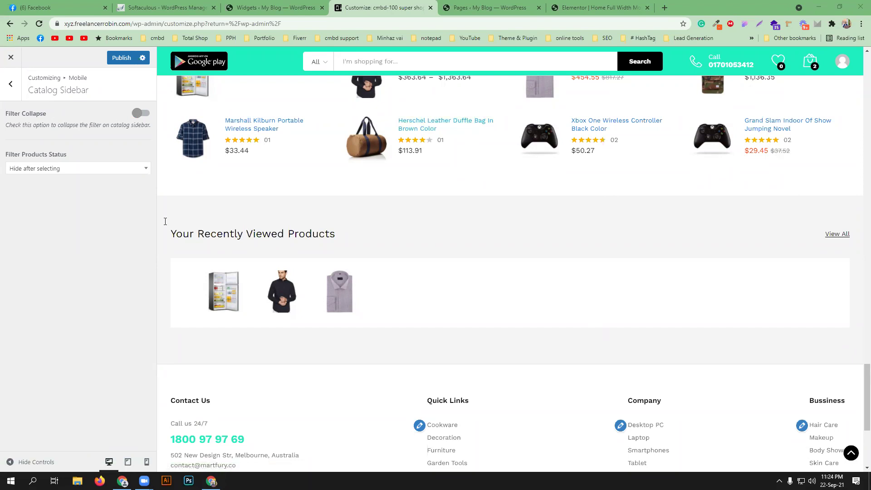
left_click(10, 83)
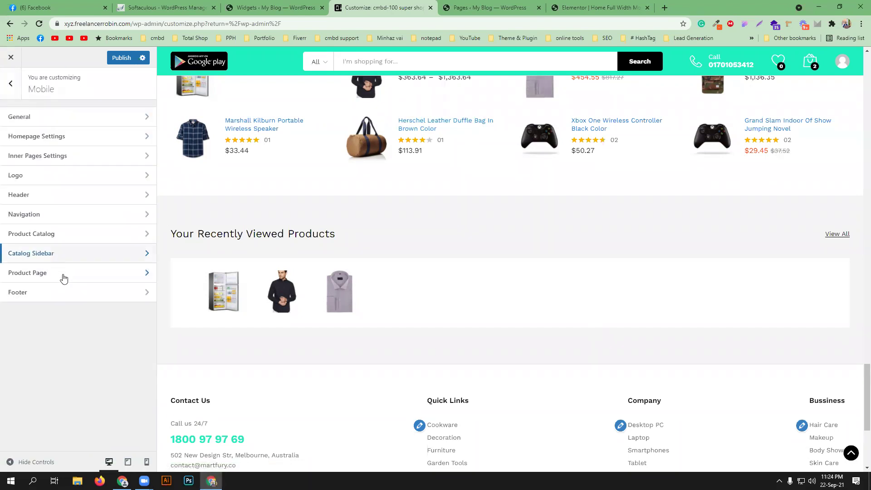
left_click(76, 273)
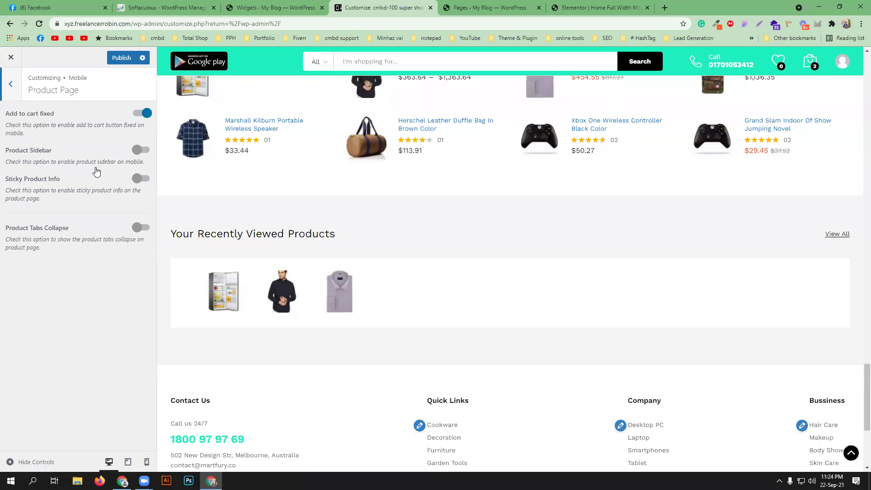
left_click(11, 88)
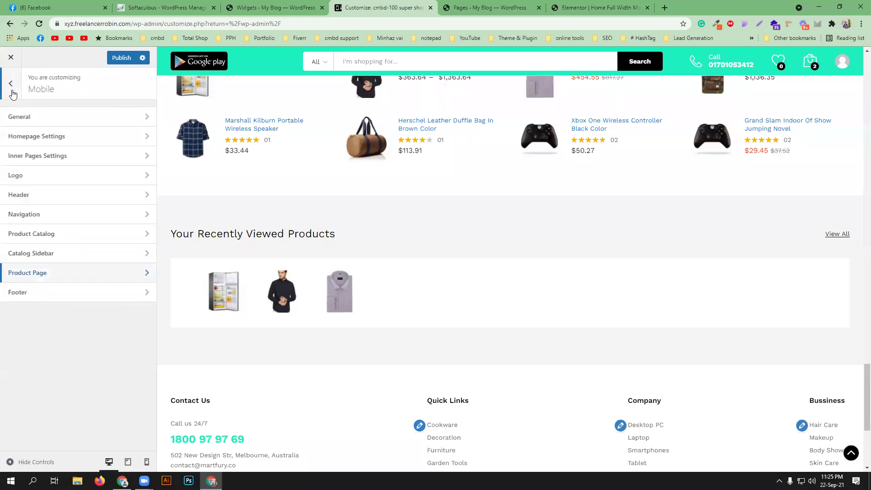
left_click(94, 293)
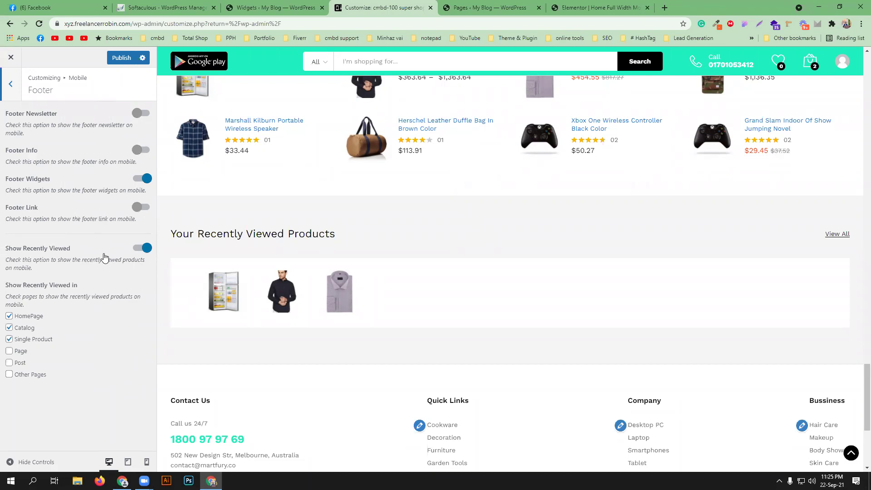
left_click(10, 96)
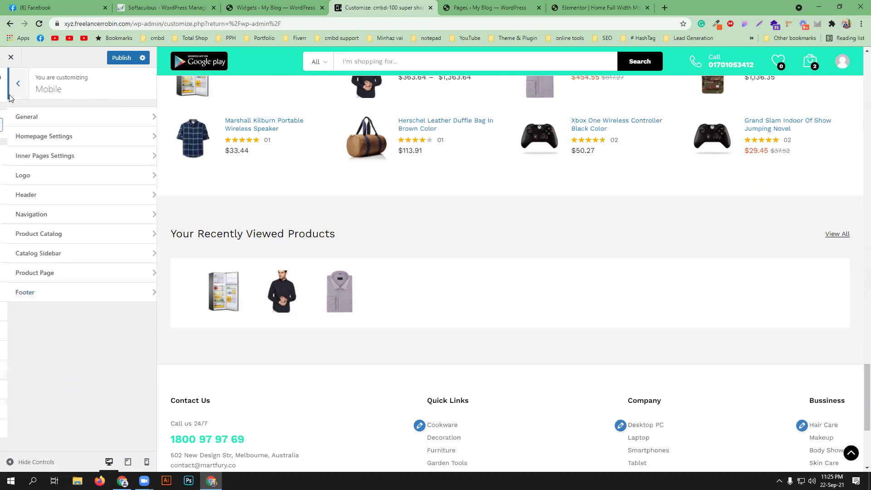
left_click(10, 96)
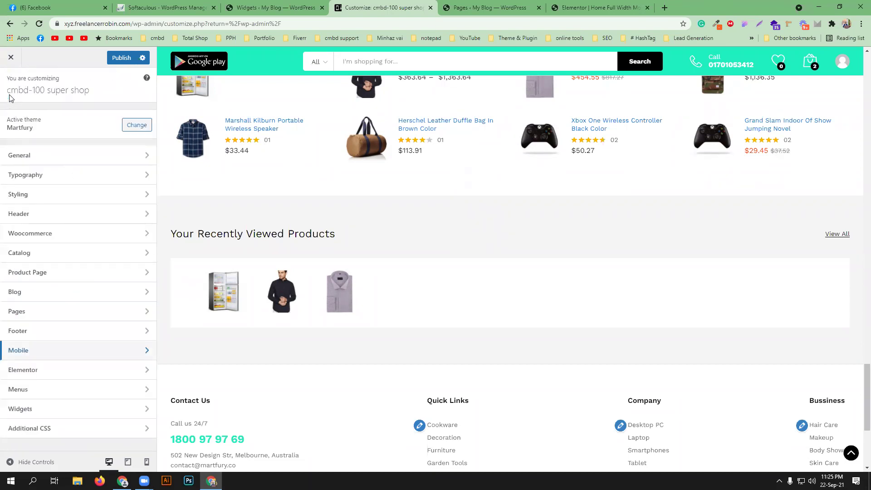
- Glance at Elementor settings, then open the Shop By Department menu with the preview at the top
left_click(106, 371)
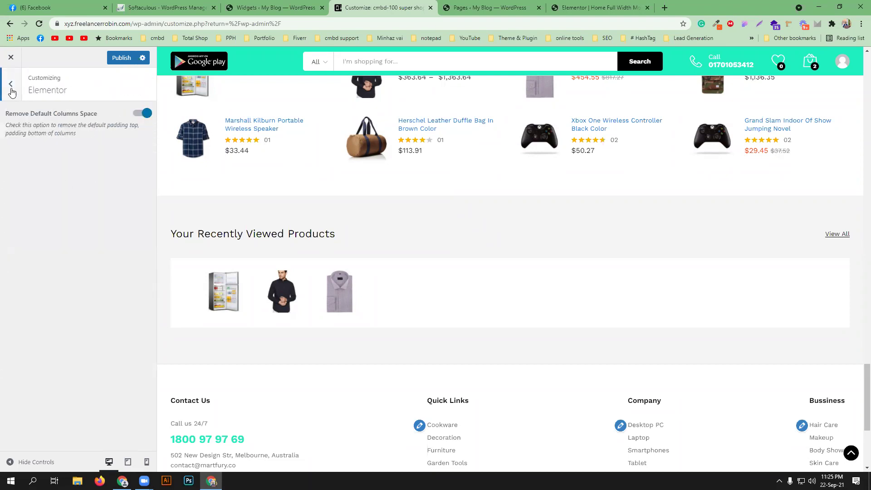
left_click(11, 91)
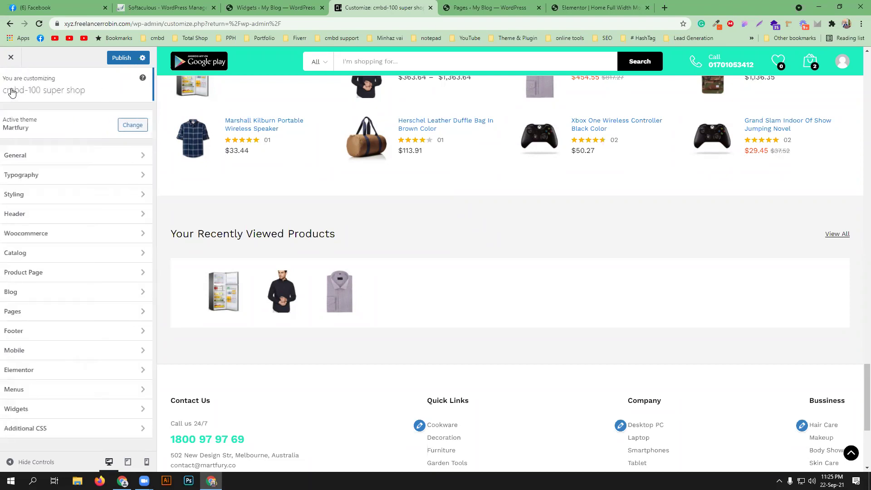
left_click(92, 391)
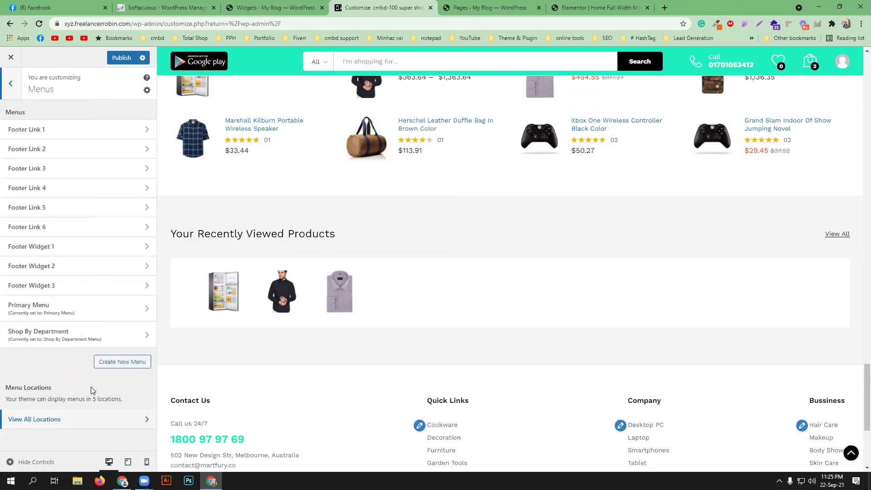
left_click(91, 338)
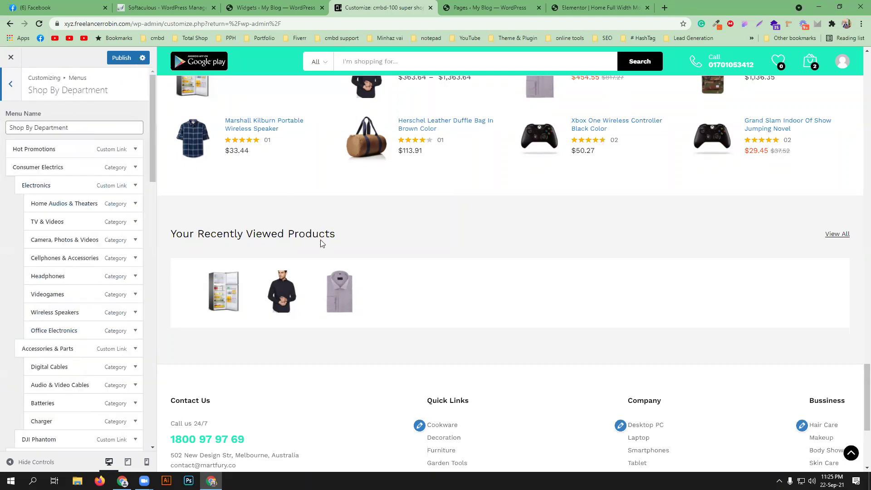
scroll(319, 256, "up", 7)
scroll(320, 256, "up", 10)
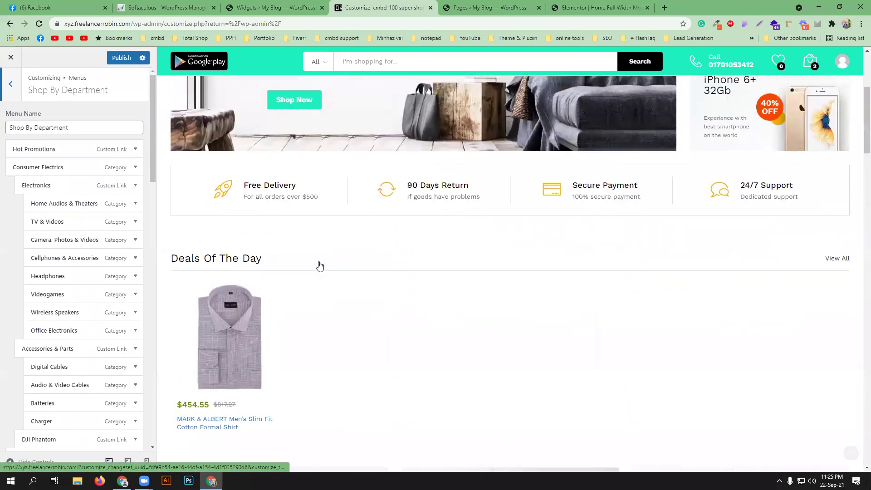
scroll(320, 266, "up", 5)
mouse_move(229, 146)
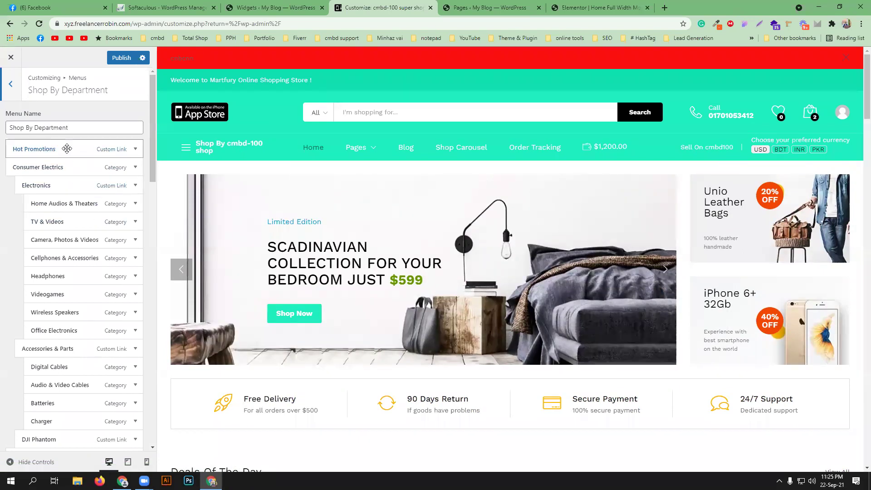
scroll(92, 286, "down", 4)
scroll(92, 287, "down", 15)
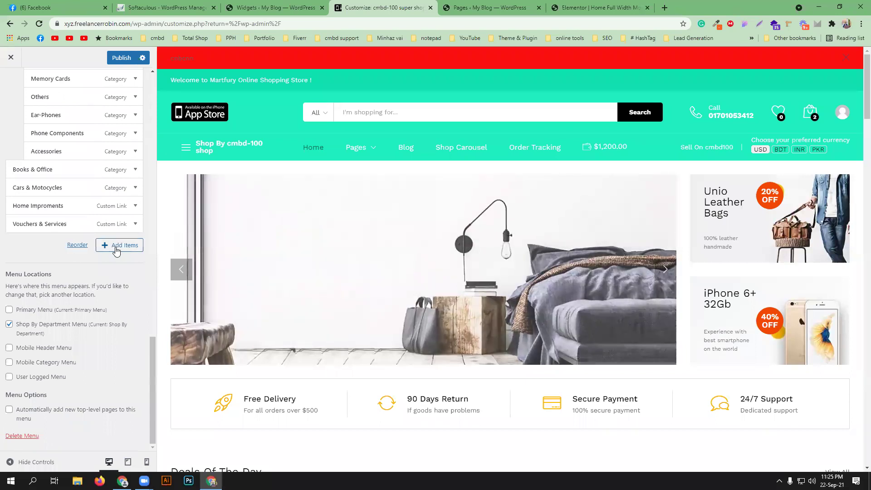
- Add the Technology category to the Shop By Department menu
left_click(117, 246)
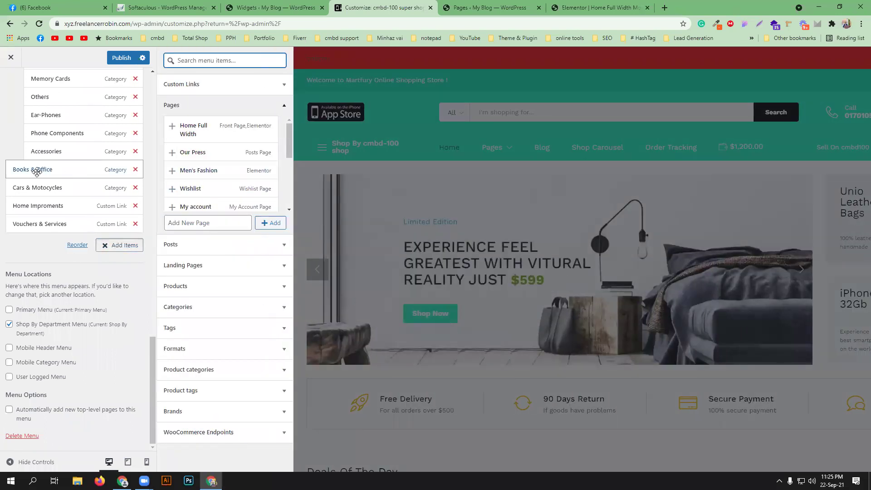
scroll(220, 175, "down", 5)
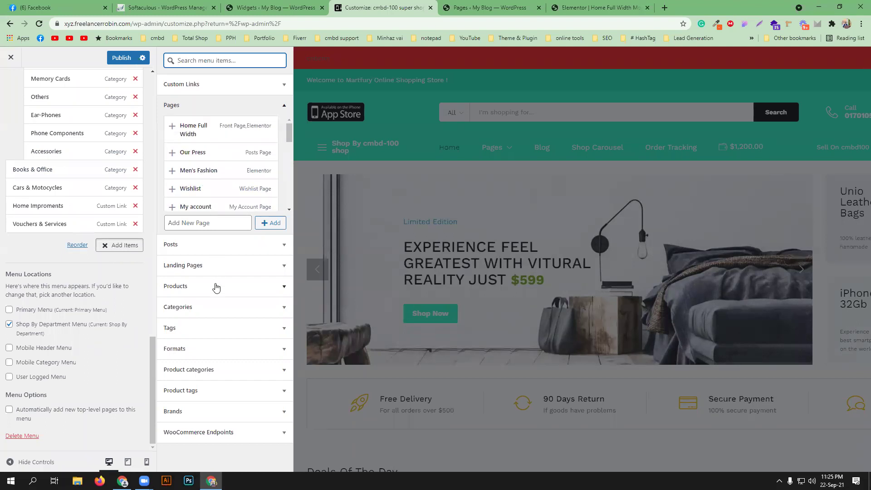
left_click(210, 309)
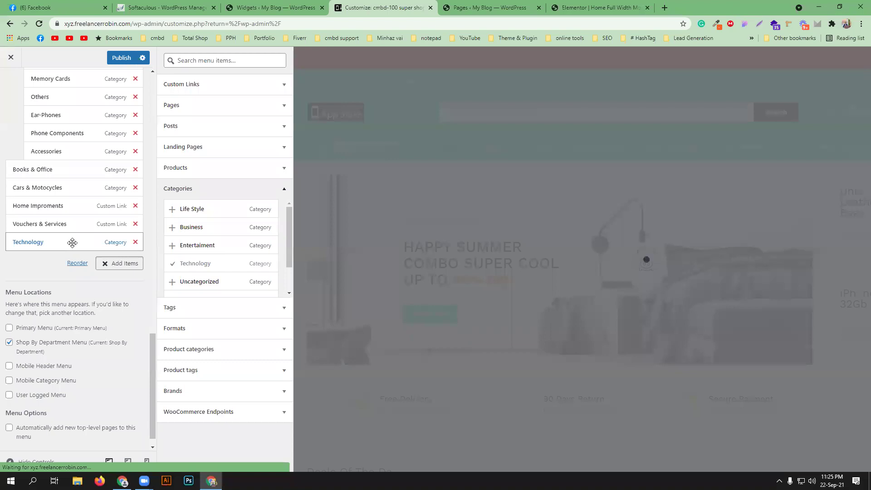
left_click(48, 277)
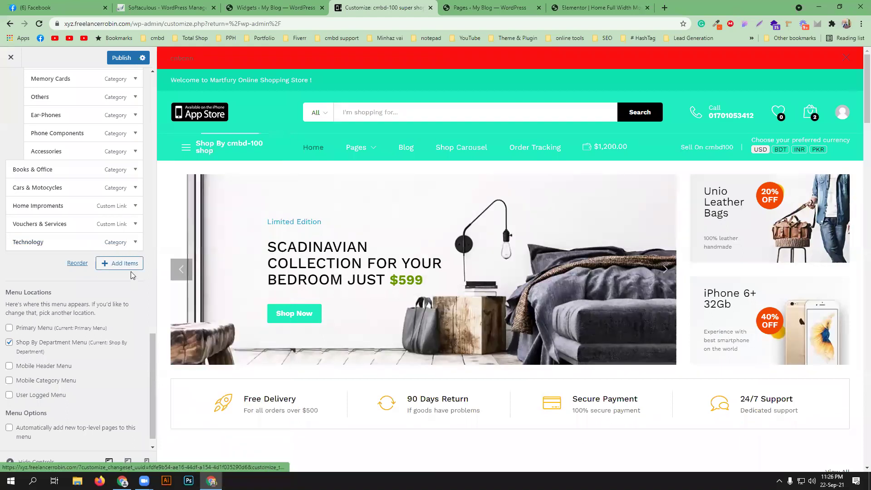
- Inspect the Technology item's settings and scroll through the menu's nested category items
left_click(135, 242)
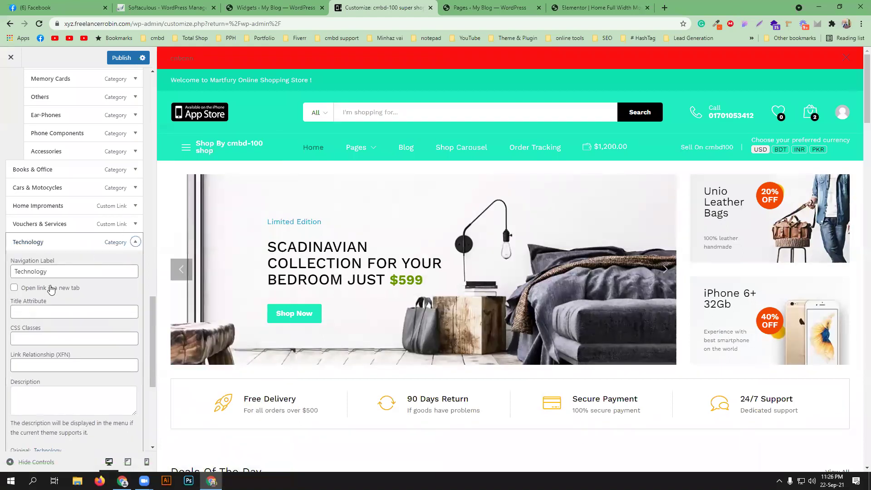
scroll(71, 354, "down", 2)
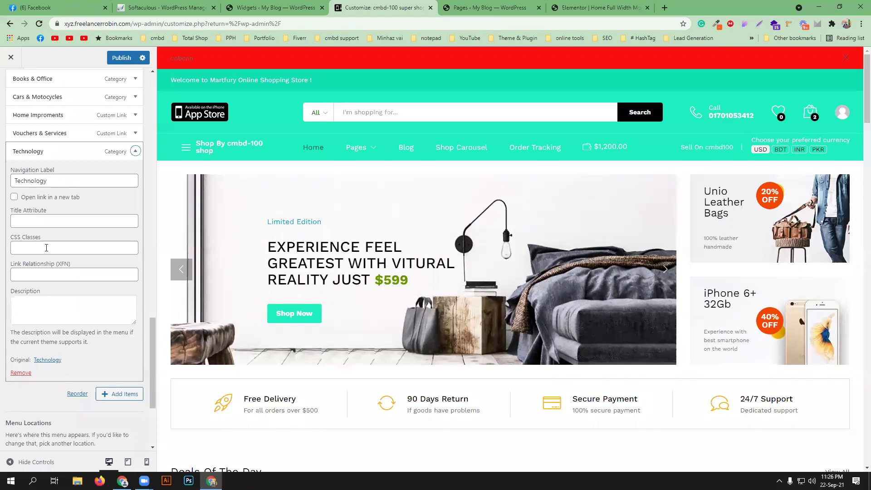
scroll(66, 323, "down", 1)
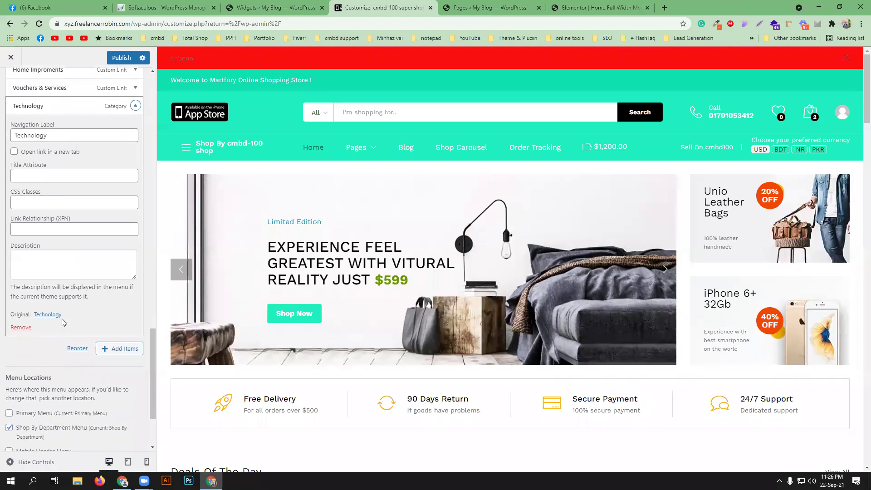
scroll(63, 321, "up", 3)
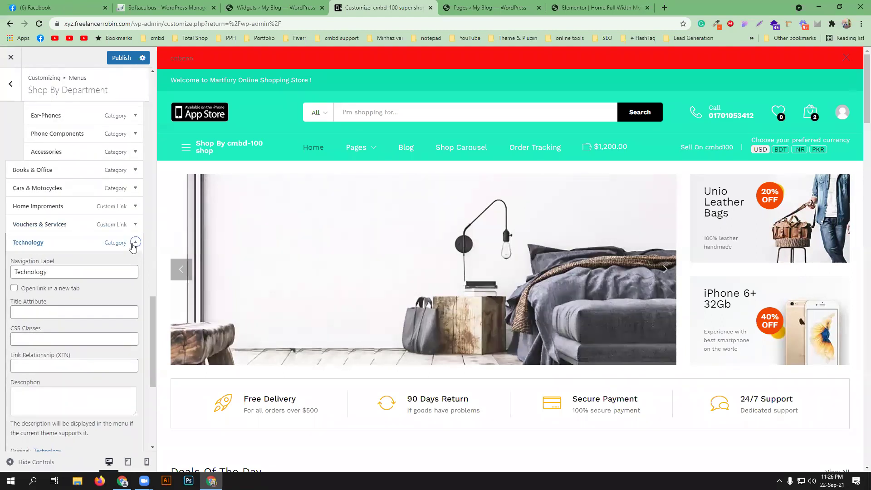
left_click(135, 243)
scroll(111, 220, "up", 6)
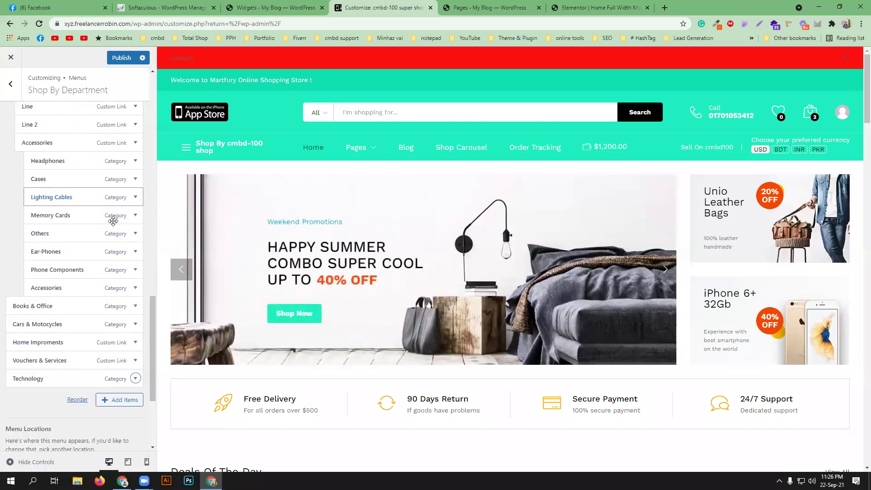
scroll(118, 253, "up", 15)
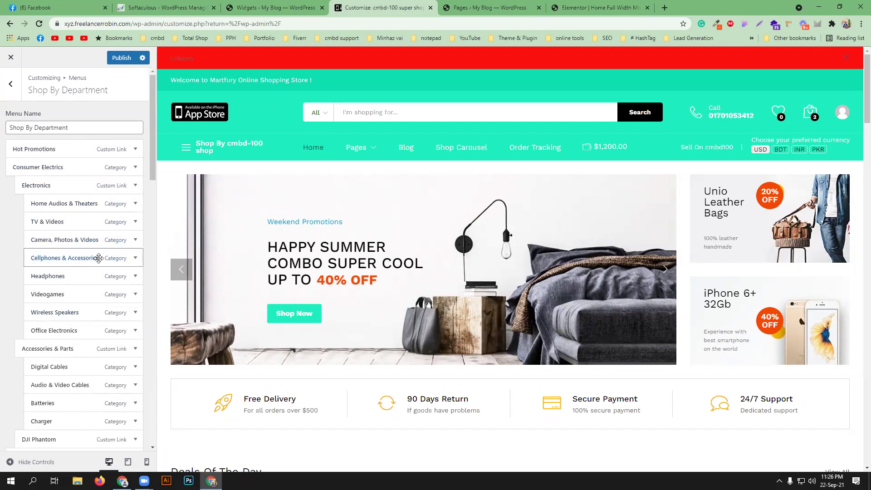
scroll(99, 272, "down", 5)
scroll(100, 295, "down", 20)
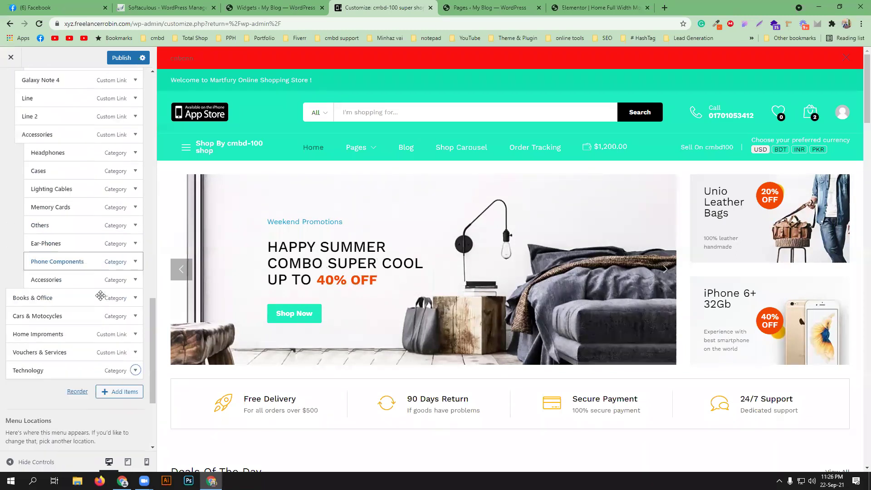
scroll(72, 381, "down", 2)
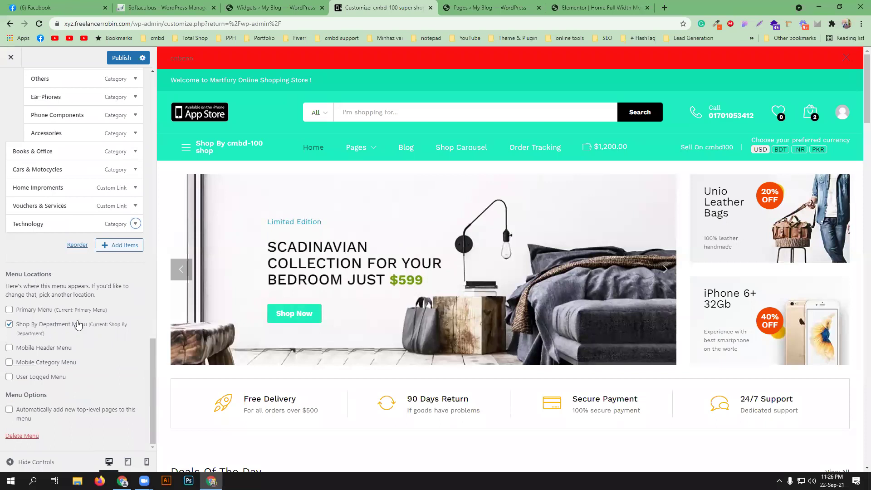
scroll(83, 322, "up", 10)
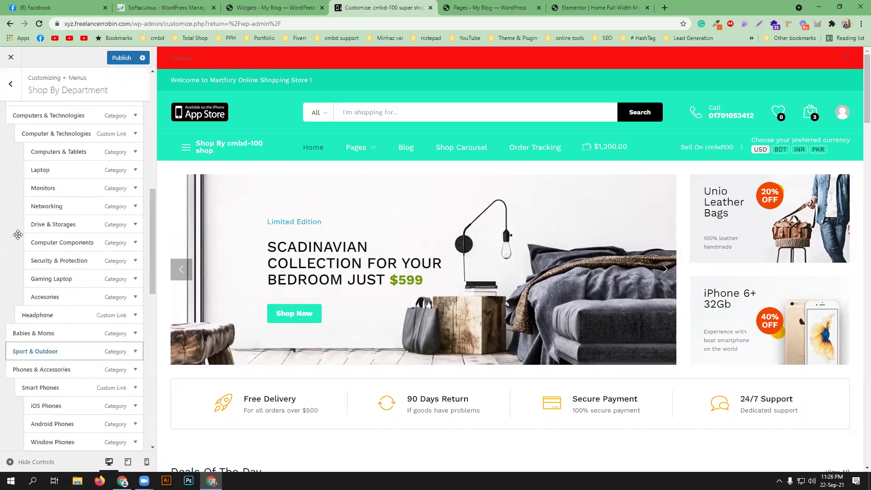
scroll(26, 149, "up", 3)
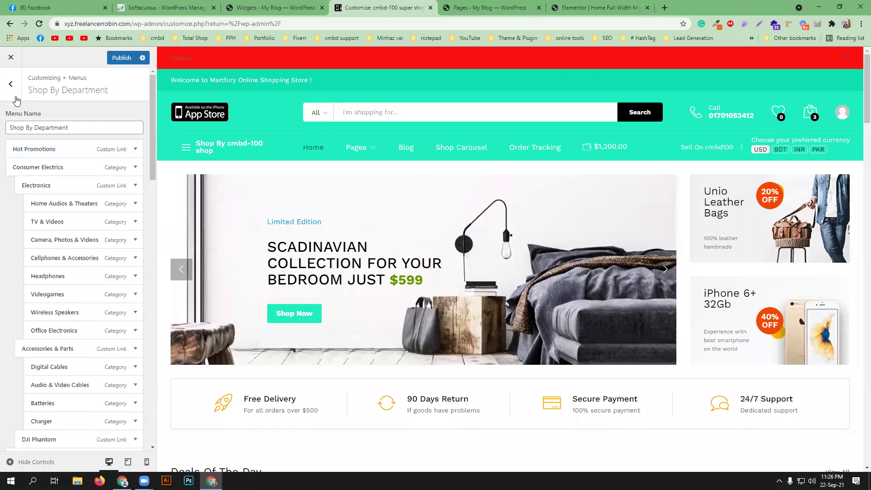
- In the Primary Menu, make About Us top-level after Blog and nest Shop Carousel under Order Tracking
left_click(10, 84)
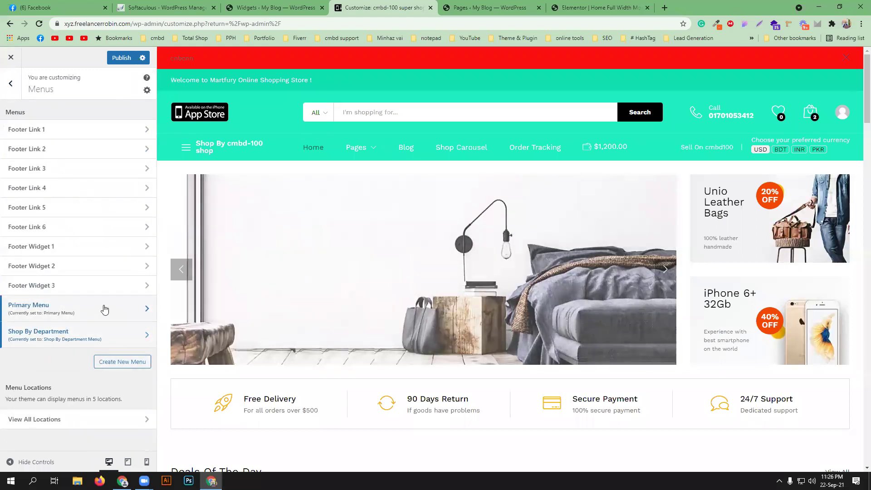
left_click(104, 307)
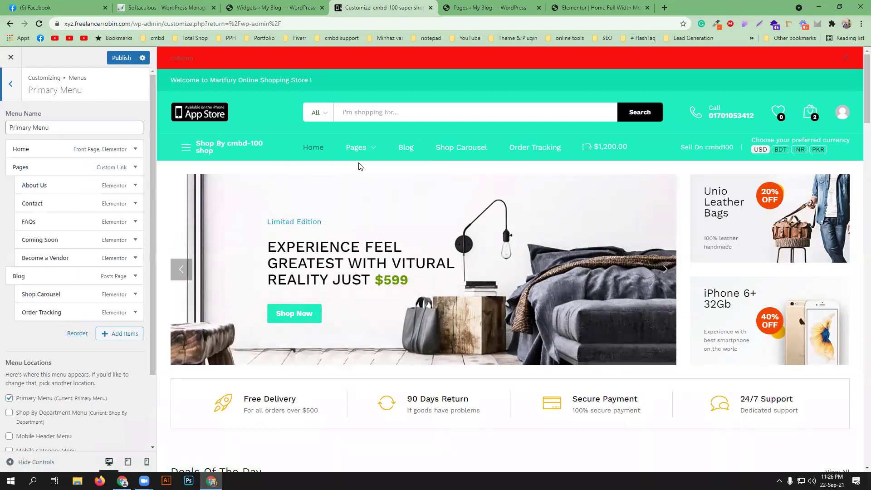
mouse_move(357, 149)
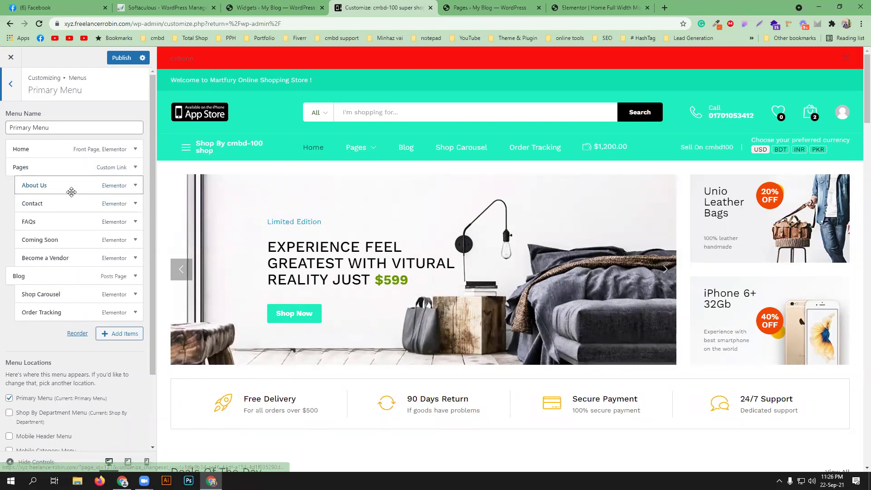
left_click_drag(71, 190, 6, 309)
left_click_drag(5, 312, 10, 312)
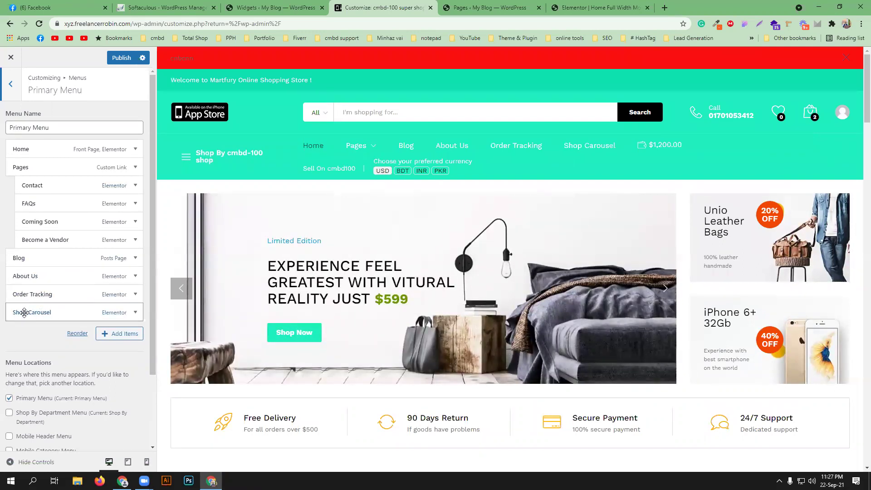
left_click_drag(24, 312, 34, 300)
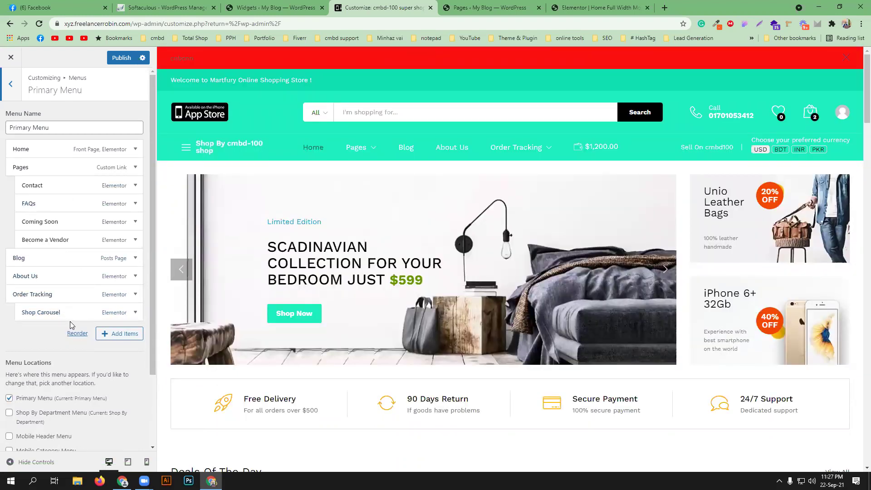
left_click(13, 99)
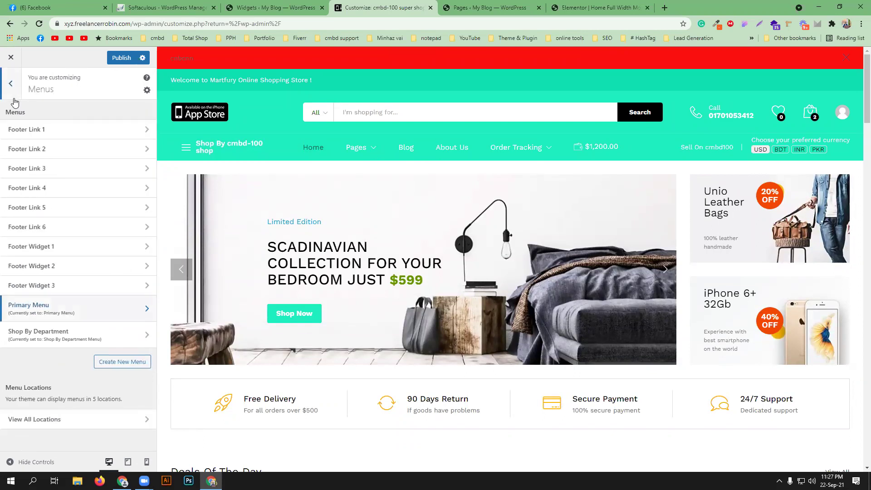
- Check the Footer Link 1 menu, expanding and collapsing its Air Conditioners item
left_click(91, 134)
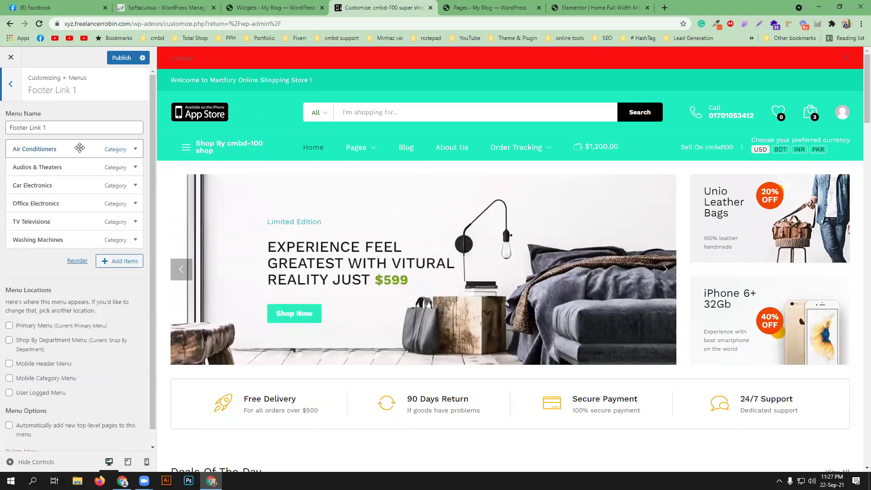
scroll(346, 361, "down", 5)
scroll(346, 361, "down", 10)
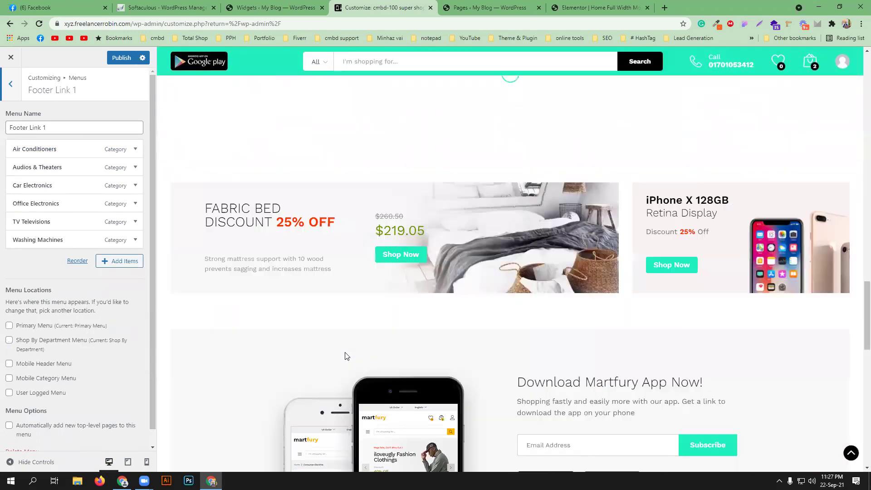
scroll(346, 356, "down", 10)
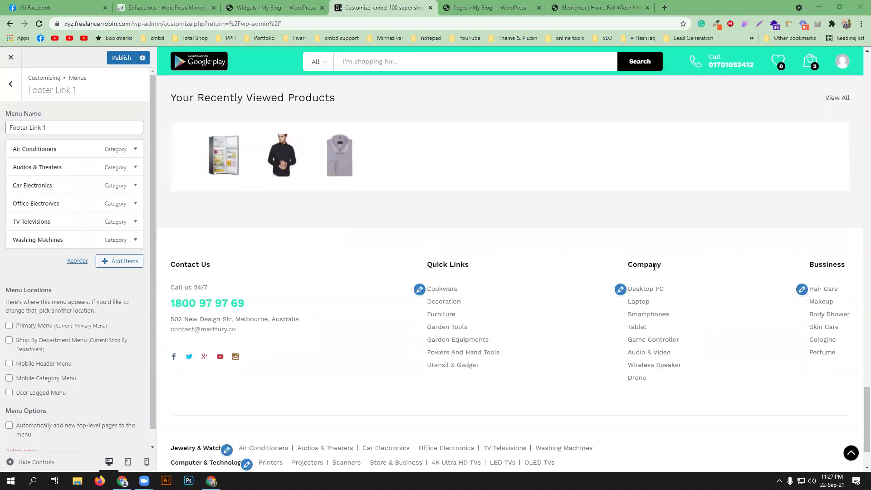
scroll(247, 374, "down", 2)
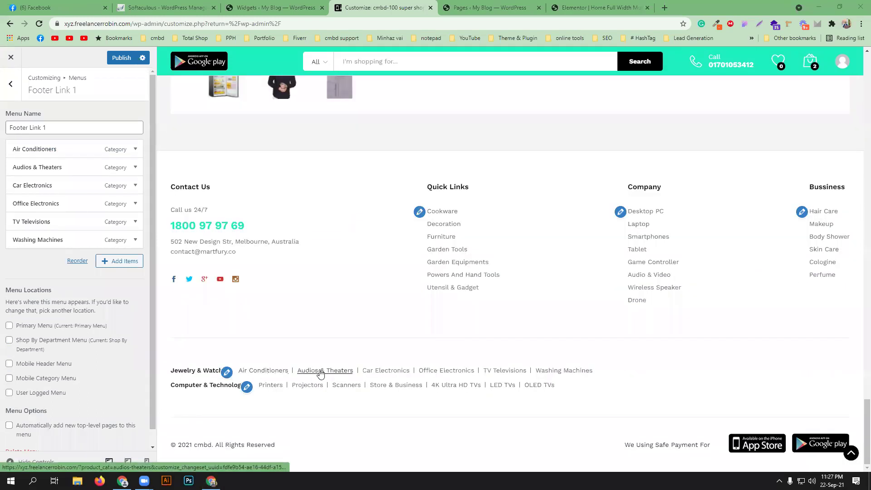
left_click(132, 150)
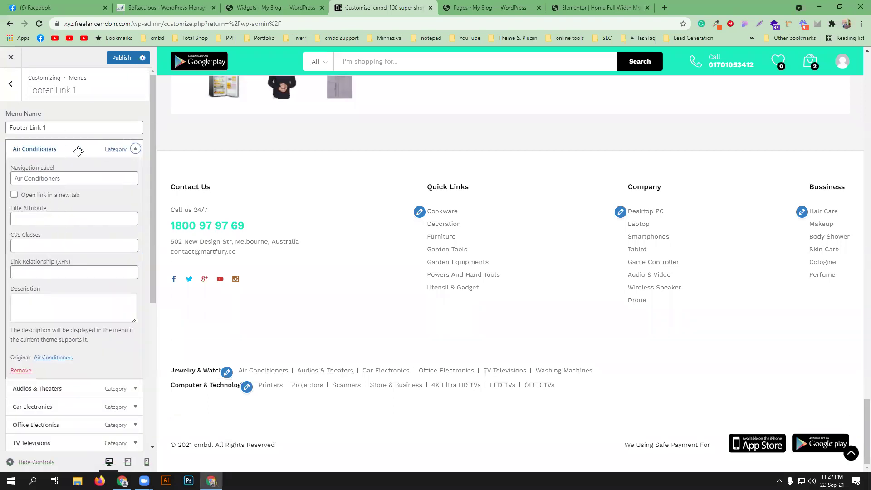
left_click(78, 151)
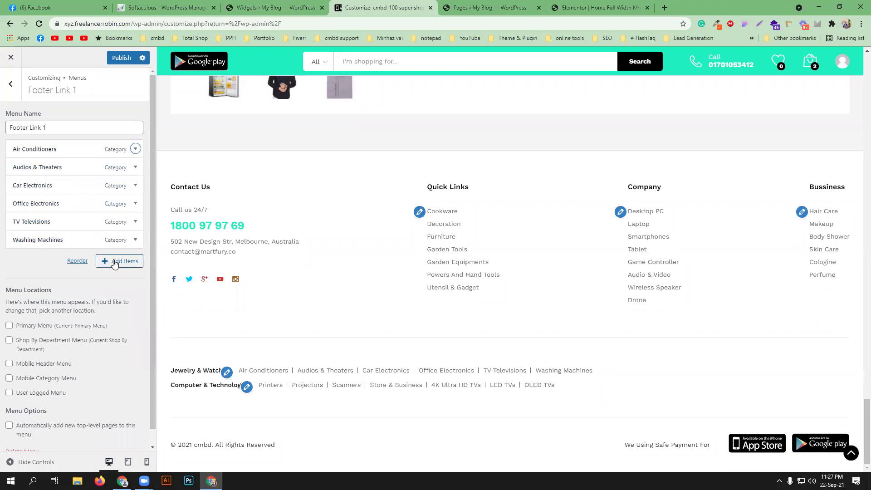
left_click(11, 83)
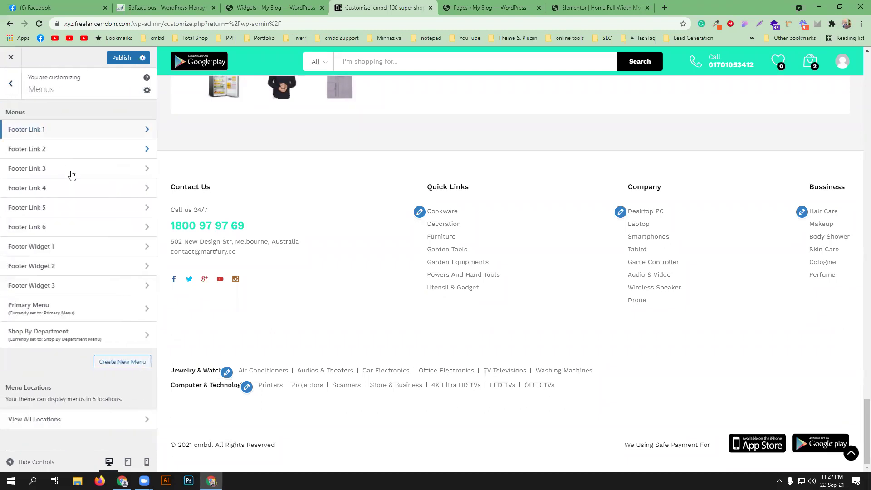
- Check the Footer Link 2 and Footer Link 3 menus, peeking at Footer Link 3's Cookware item
left_click(71, 152)
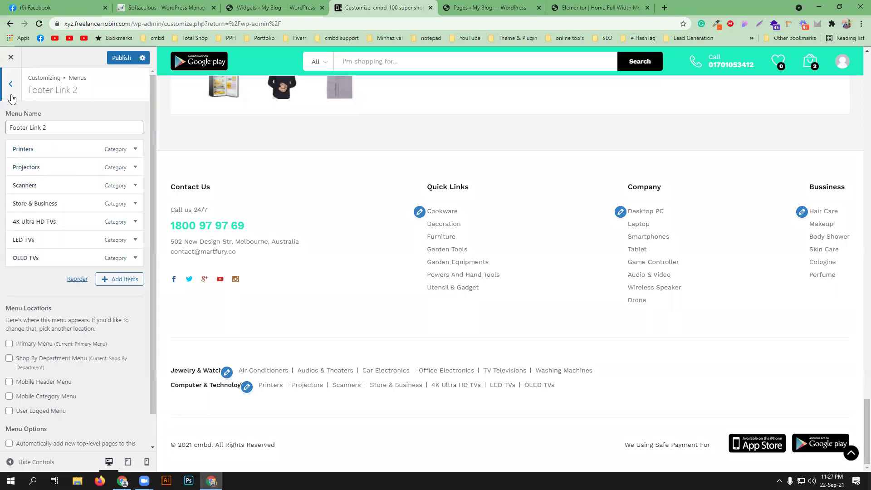
left_click(10, 86)
left_click(70, 177)
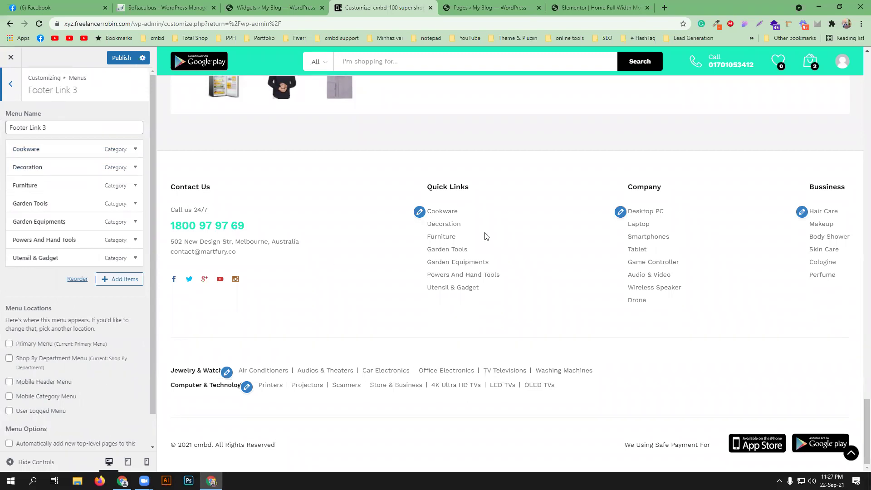
left_click(136, 149)
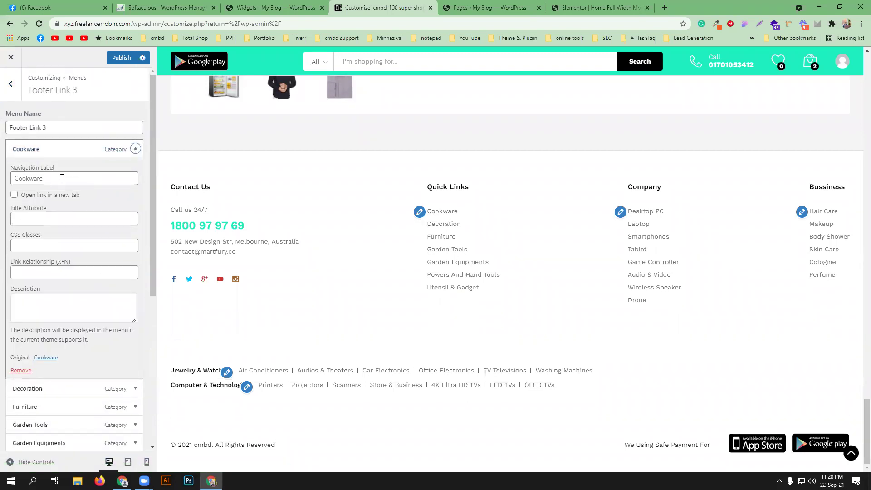
left_click(135, 149)
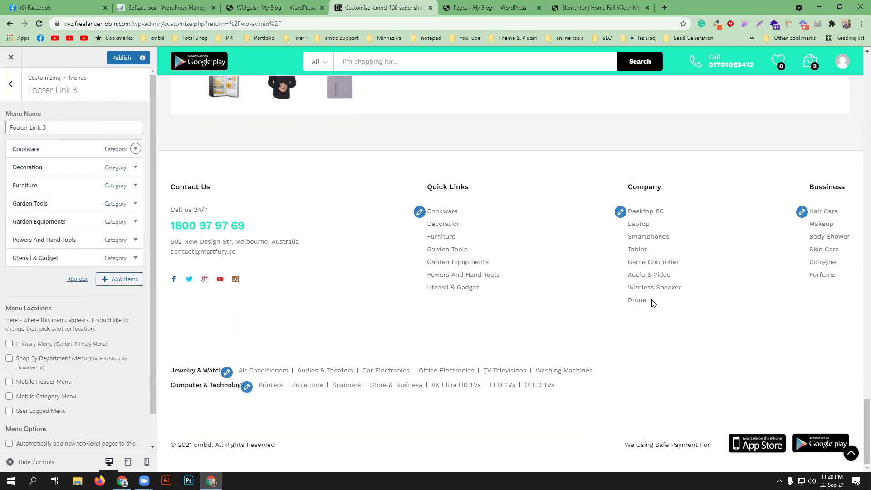
left_click(11, 85)
left_click(11, 88)
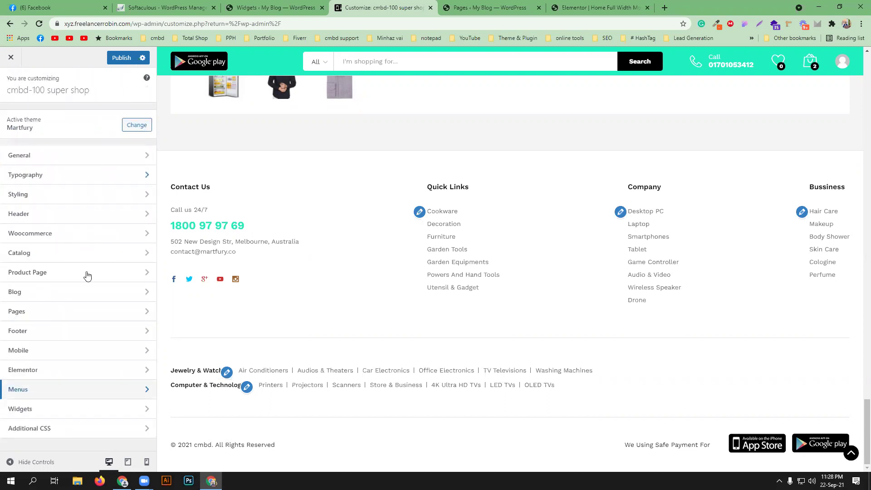
left_click(95, 408)
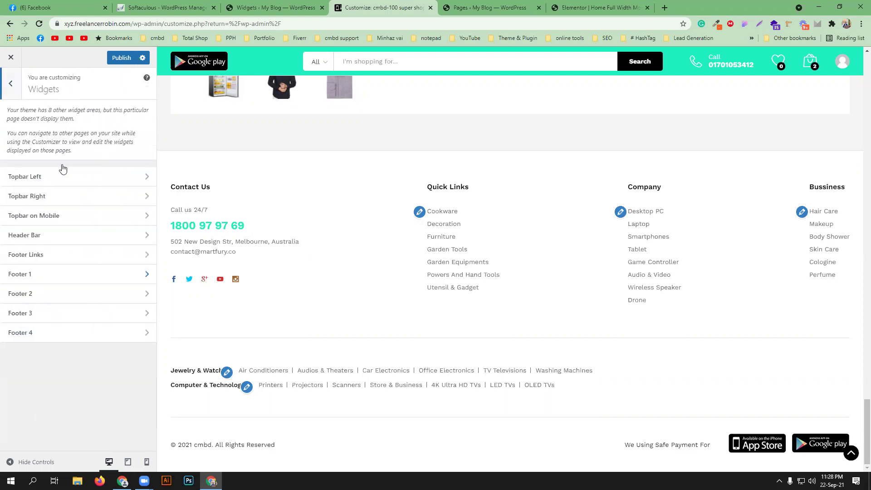
left_click(131, 185)
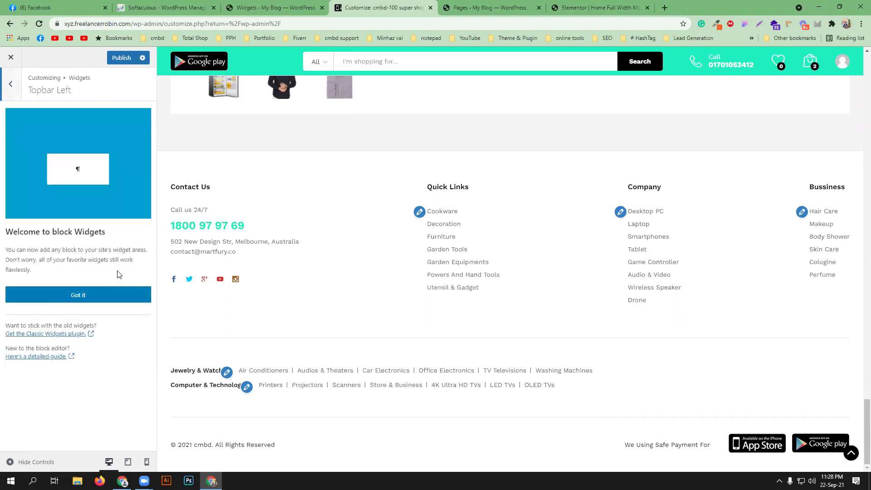
left_click(9, 85)
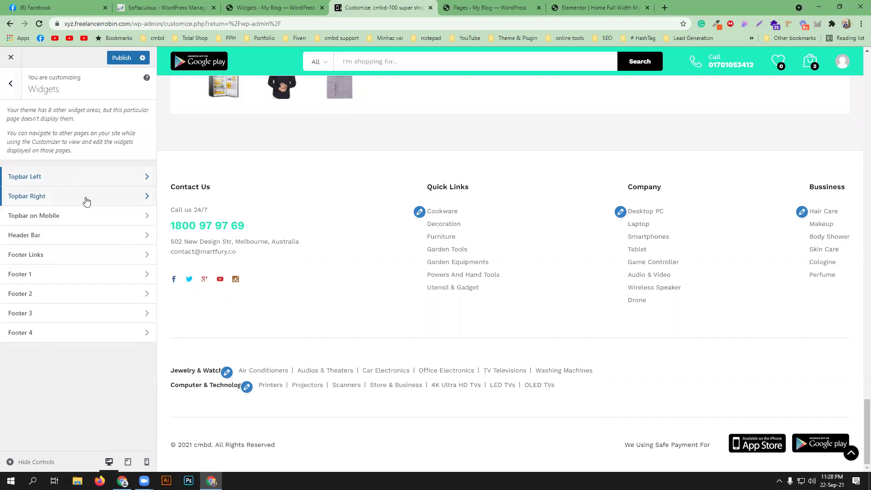
left_click(86, 197)
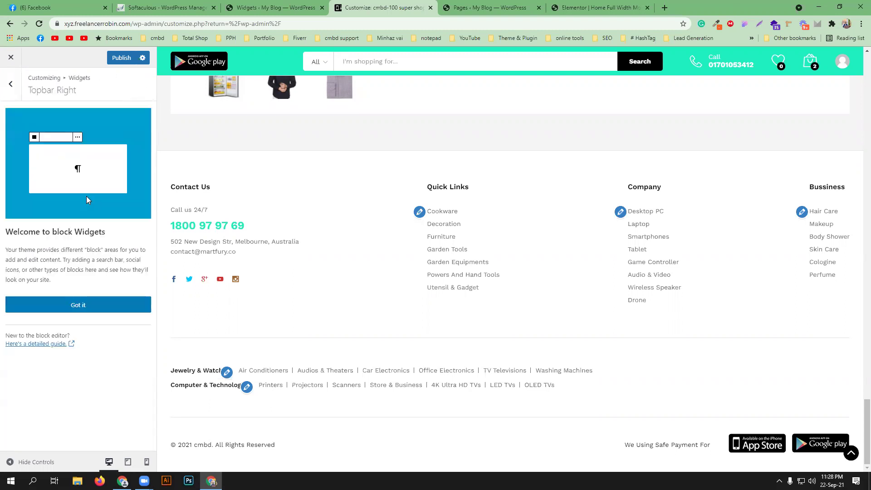
left_click(11, 95)
left_click(80, 281)
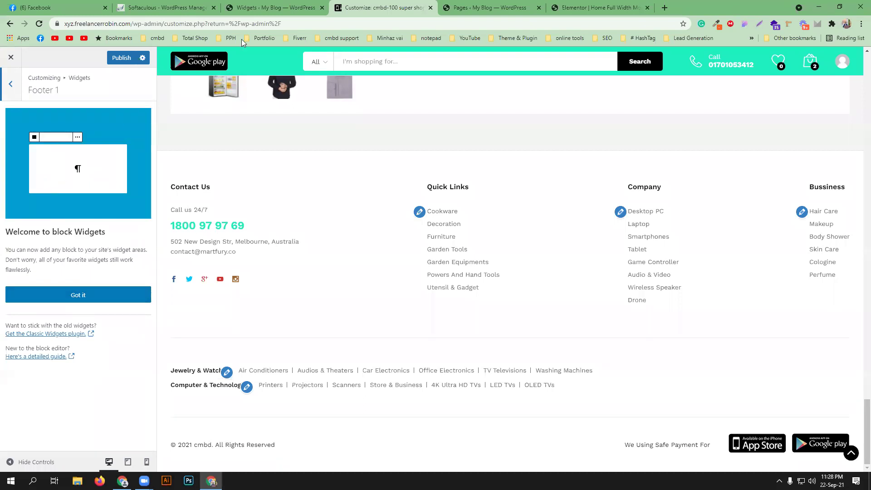
left_click(12, 92)
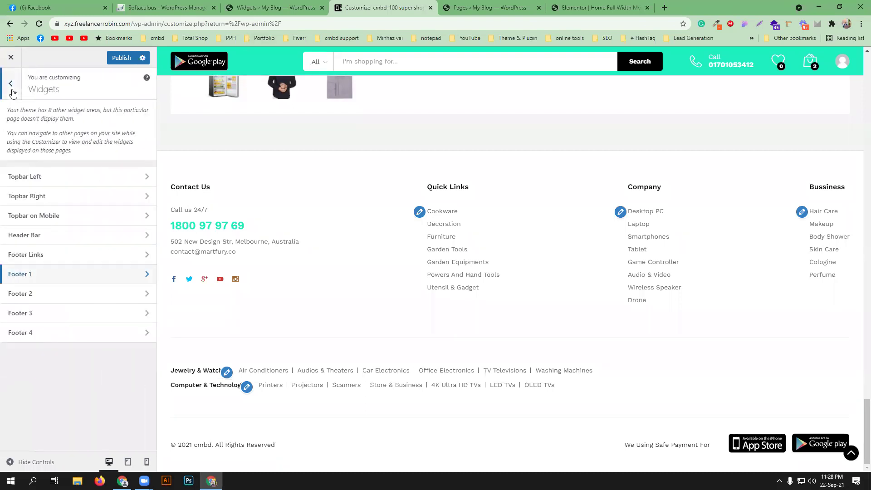
left_click(13, 93)
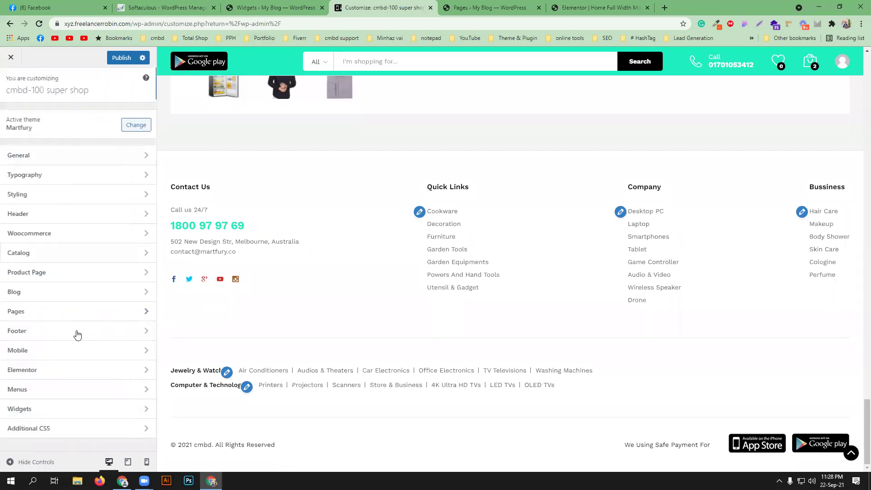
- Add blank lines below the transparent header-bar rule in Additional CSS, then exit to the Dashboard
left_click(69, 434)
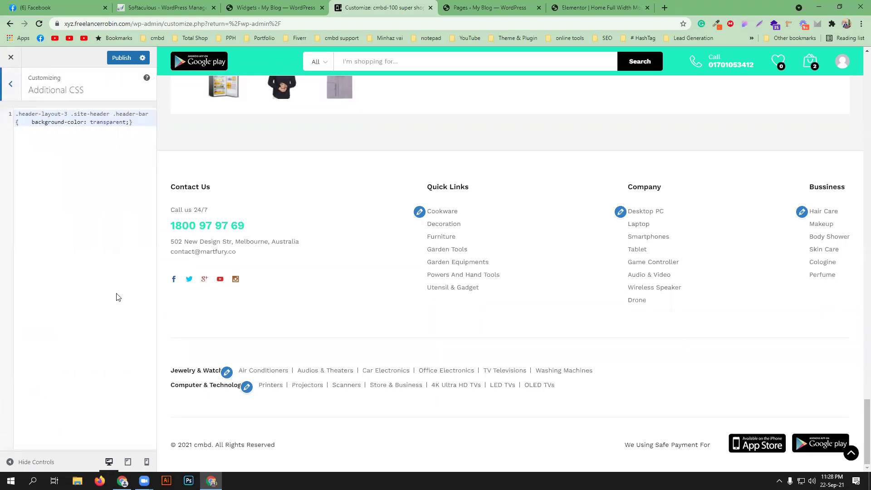
left_click(48, 157)
key("Return")
key("Return")
key("Return")
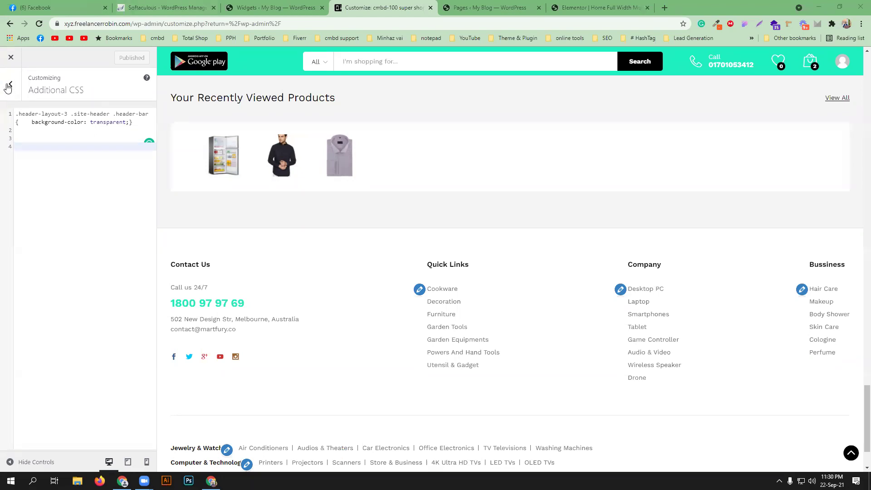
left_click(12, 58)
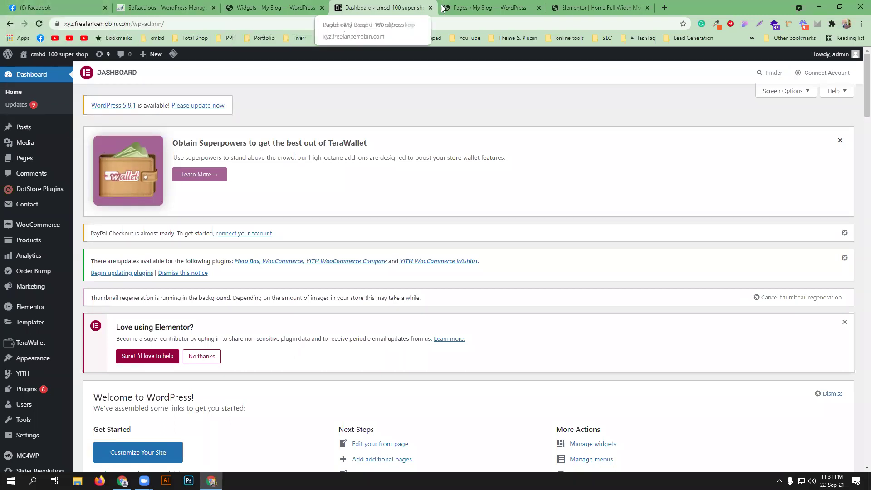
- Load aliexpress.com in a new tab and dismiss the notification, coupon and brand-day pop-ups
left_click(664, 8)
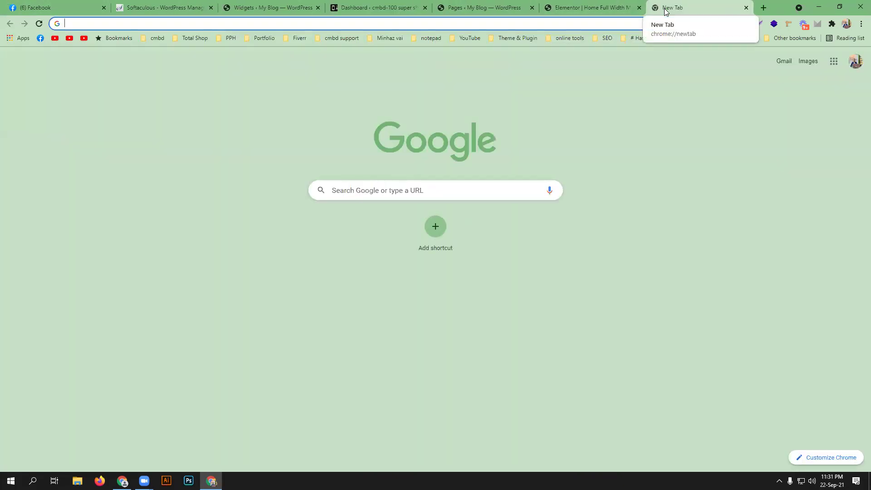
type("aliexpress.com")
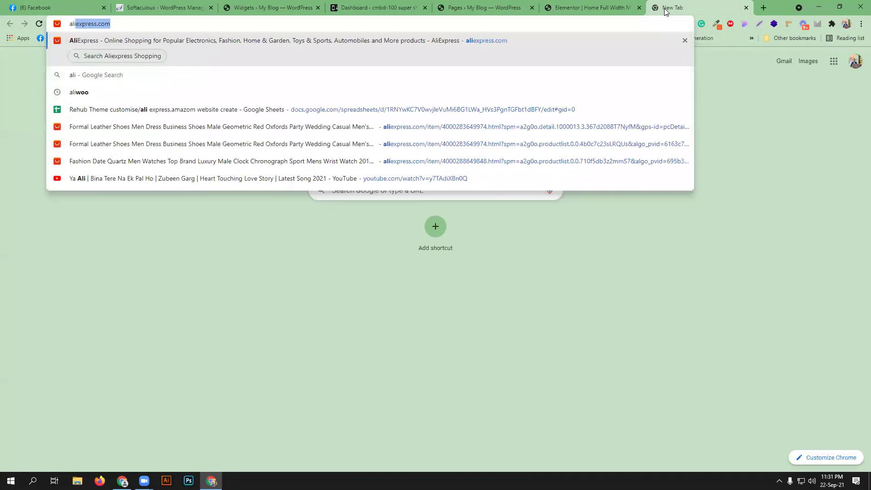
key("Return")
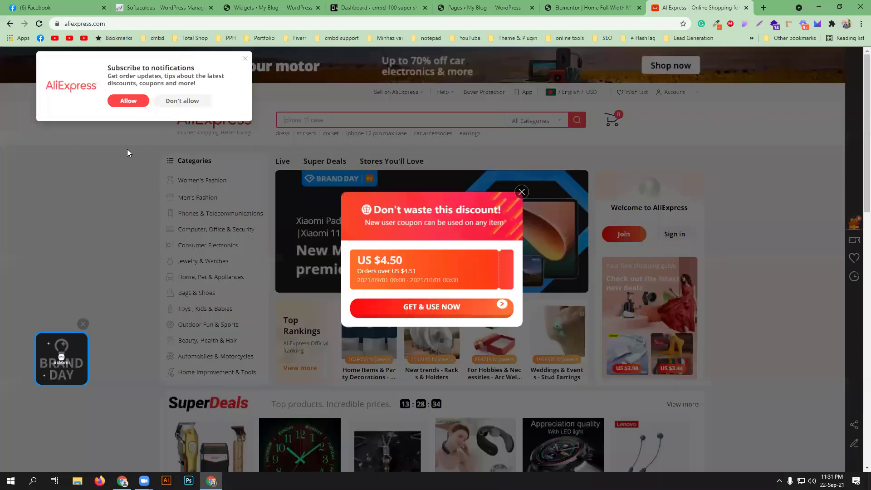
left_click(246, 58)
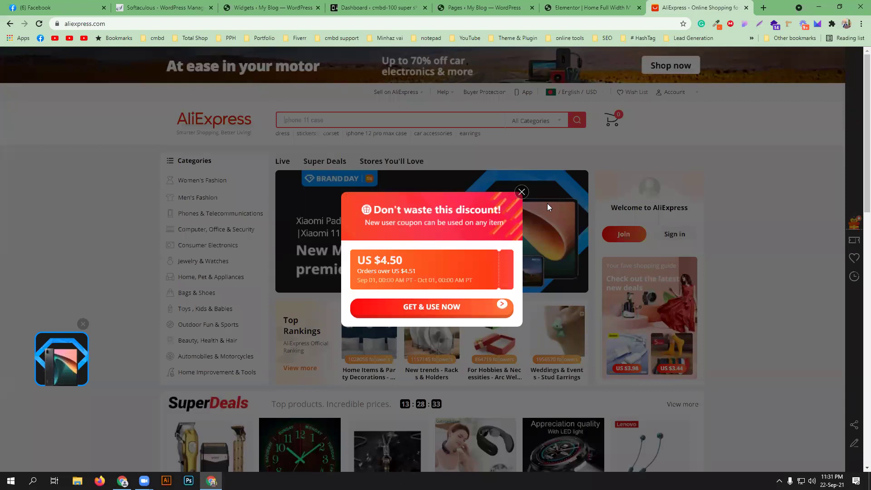
left_click(522, 192)
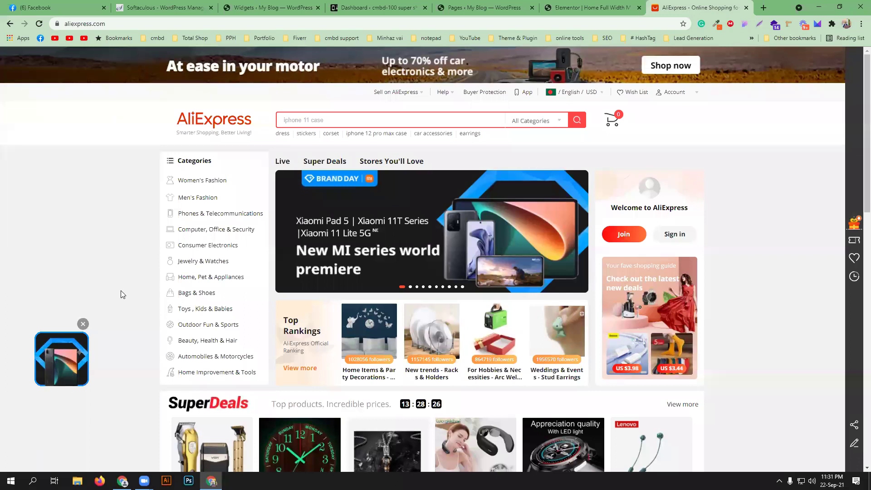
left_click(81, 325)
- Browse the SuperDeals campaign page, then close the AliExpress and Elementor tabs to reach All Pages
scroll(54, 317, "down", 6)
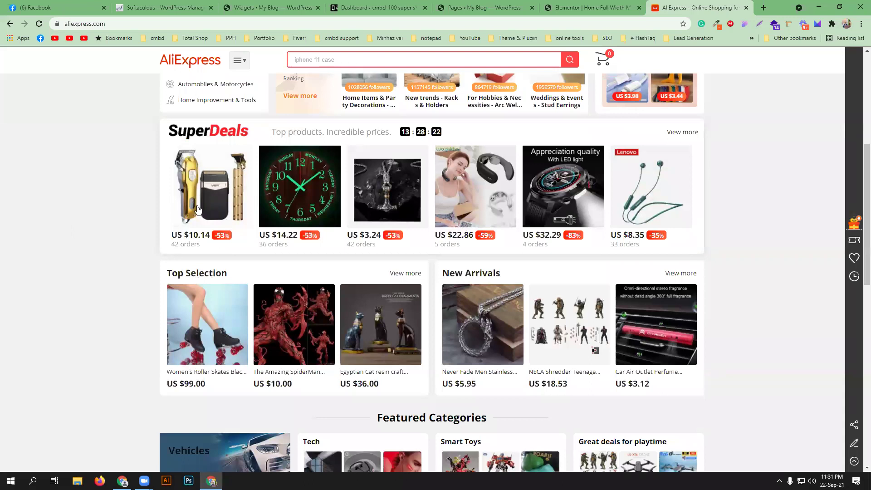
left_click(200, 213)
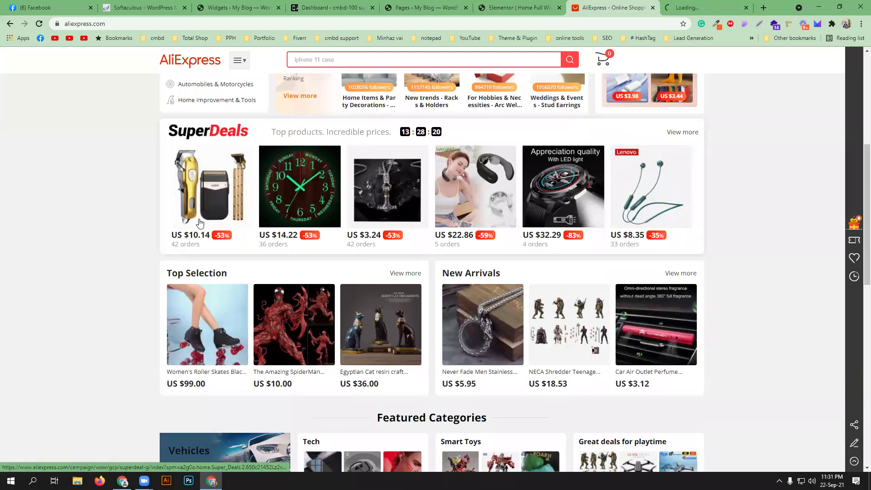
left_click(689, 7)
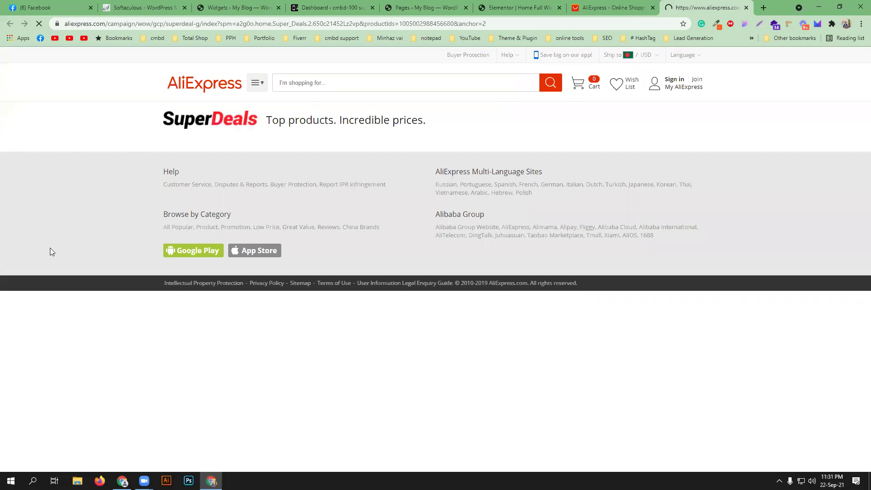
left_click(605, 7)
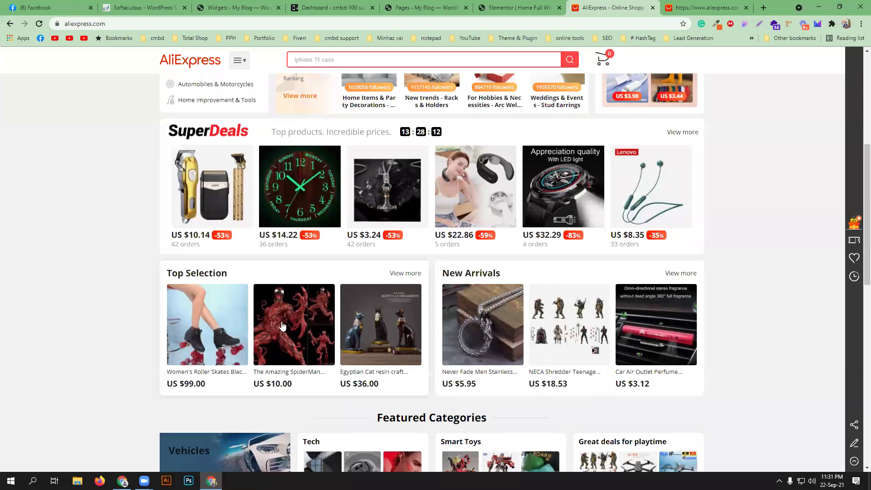
left_click(198, 236)
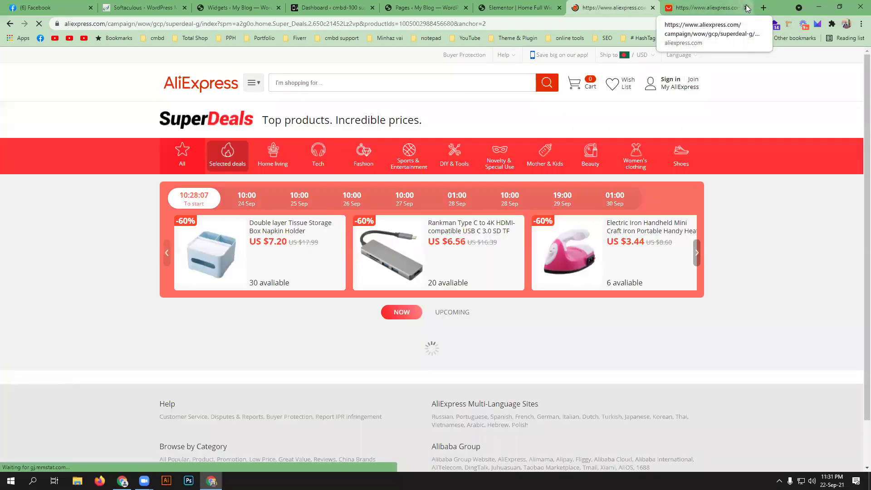
left_click(747, 8)
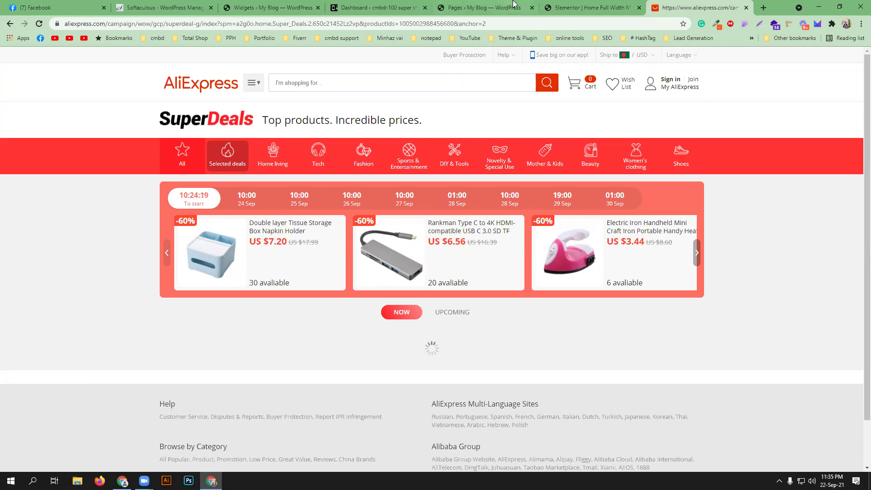
left_click(588, 6)
left_click(746, 8)
- Close the Elementor editor and pages list tabs, then reach Add Plugins in a separate Plugins tab
left_click(646, 7)
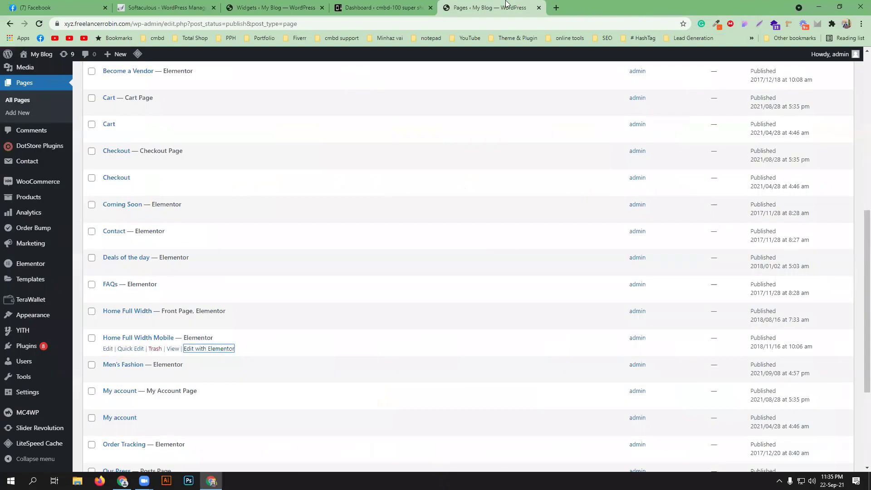
left_click(538, 7)
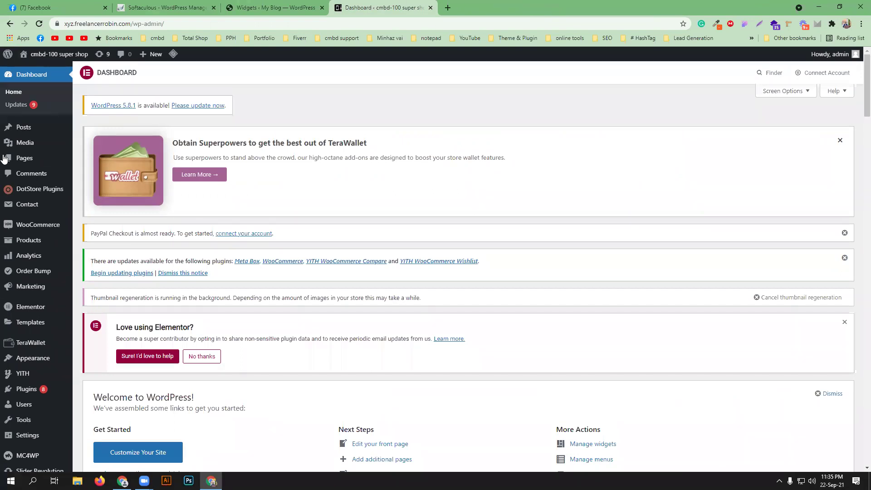
scroll(26, 296, "down", 3)
middle_click(40, 348)
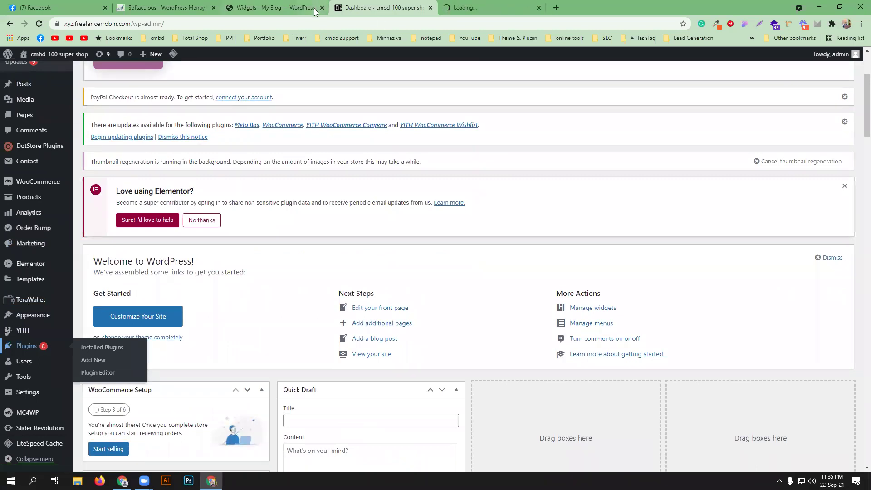
left_click(314, 8)
left_click(17, 75)
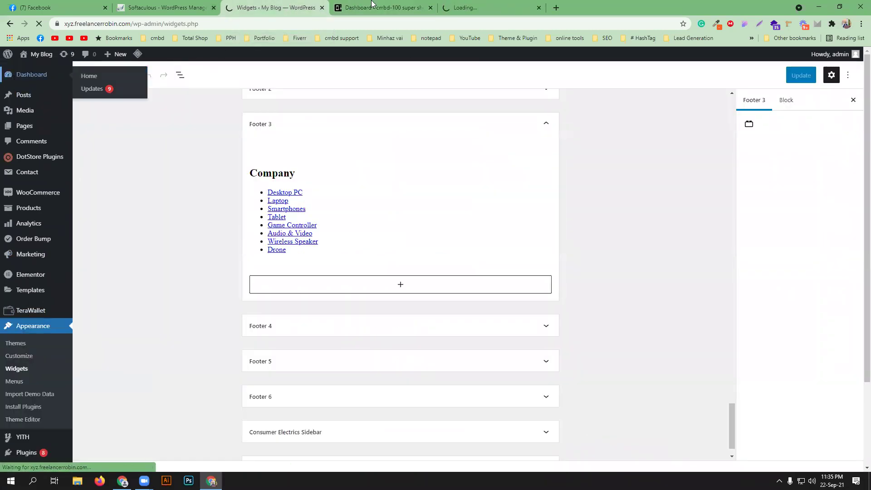
left_click(470, 3)
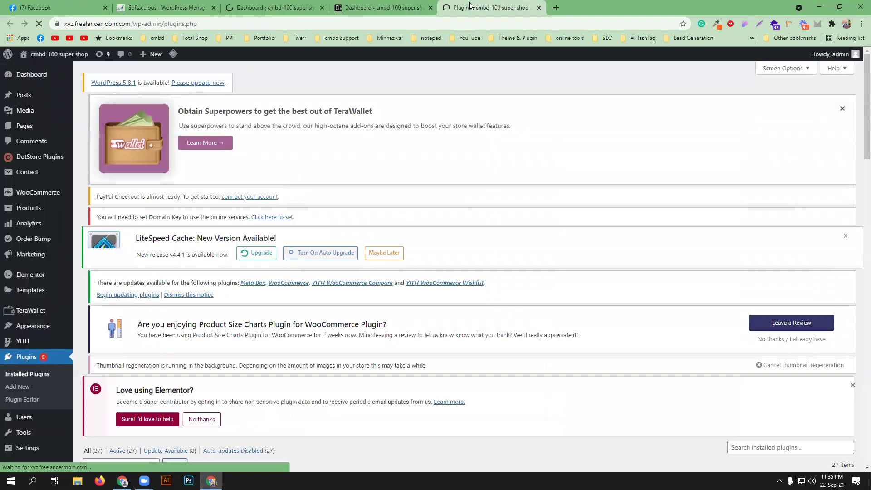
left_click(136, 108)
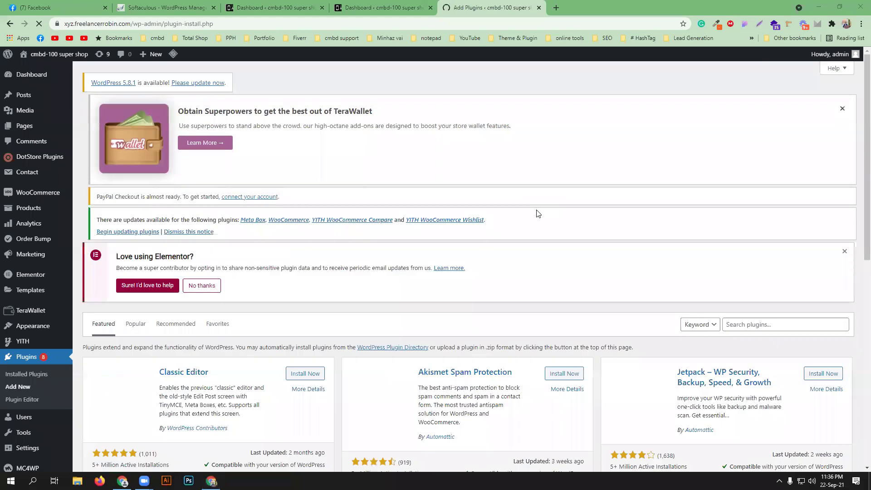
- Search plugins for 'ali2woo', then install and activate AliExpress Dropshipping with Ali2Woo Lite
left_click(762, 324)
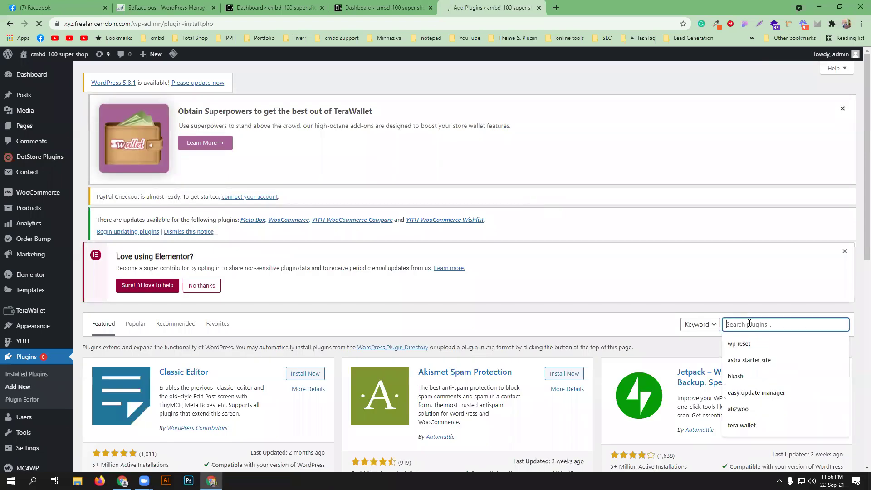
left_click(760, 408)
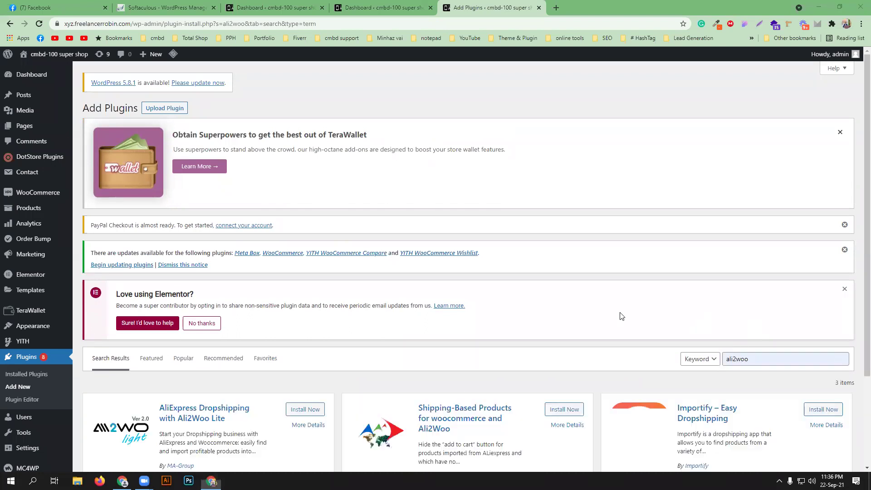
scroll(621, 317, "down", 2)
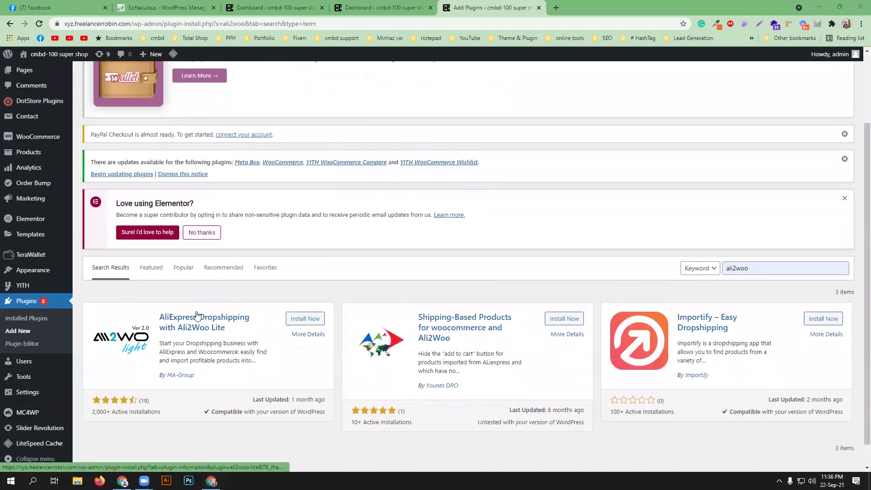
left_click(312, 324)
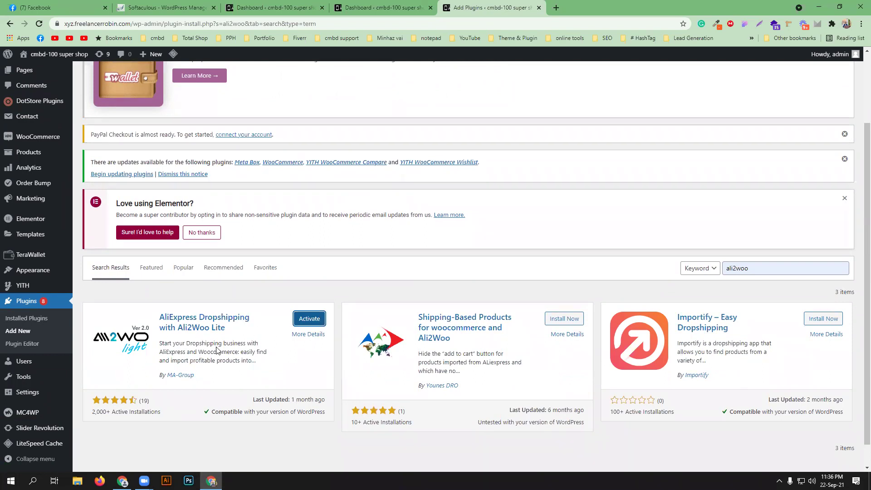
left_click(308, 319)
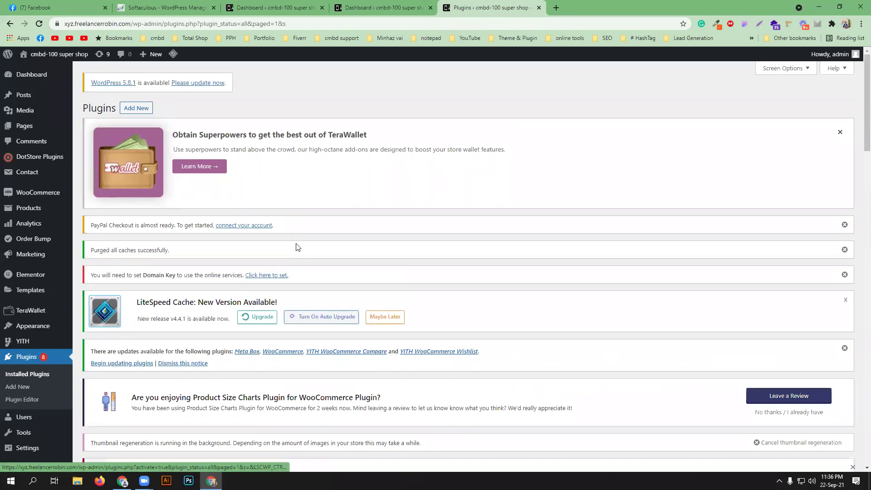
- Open the Ali2Woo Lite Search Products page from the sidebar
scroll(305, 252, "down", 7)
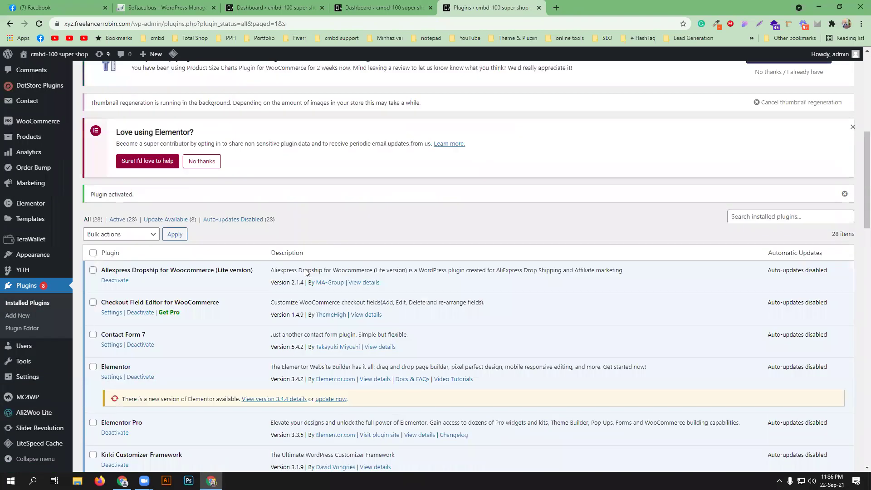
scroll(305, 272, "down", 2)
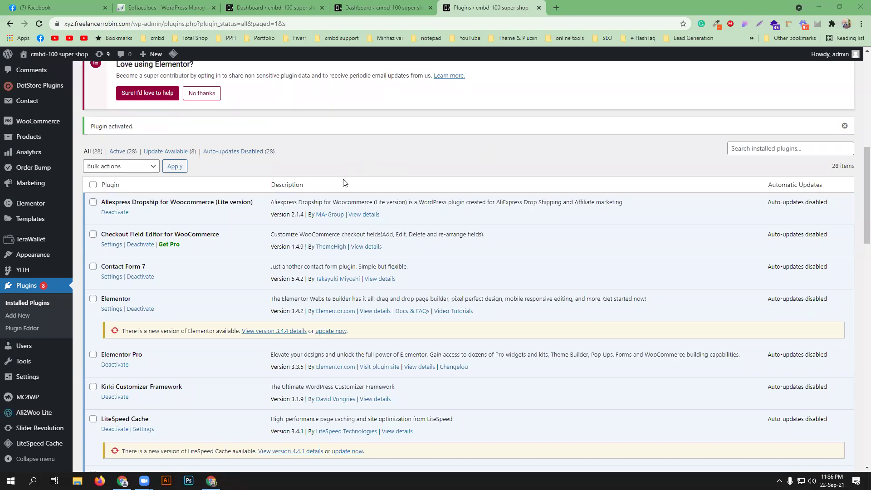
mouse_move(35, 415)
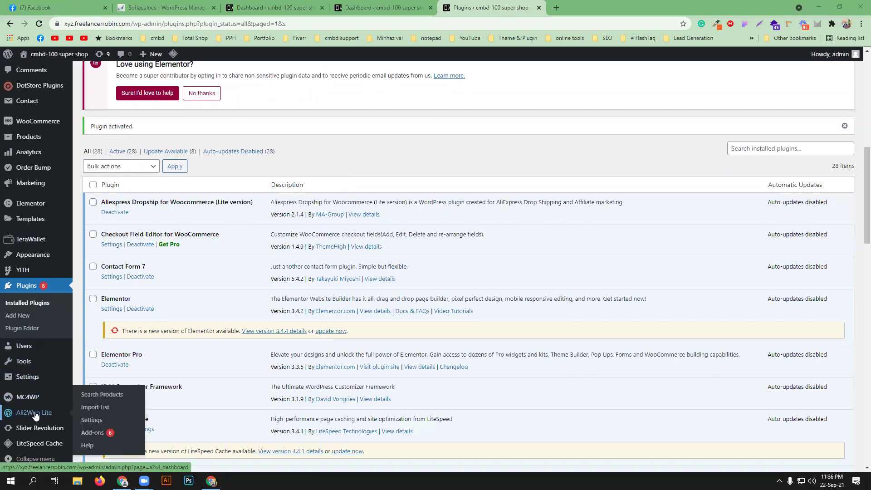
left_click(35, 415)
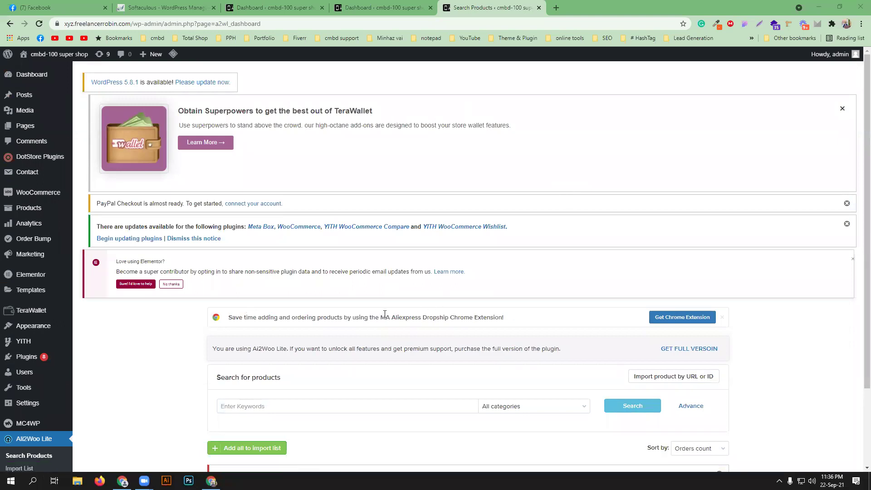
- Use Get Chrome Extension to open the Aliexpress Dropship listing in the Chrome Web Store
left_click(663, 318)
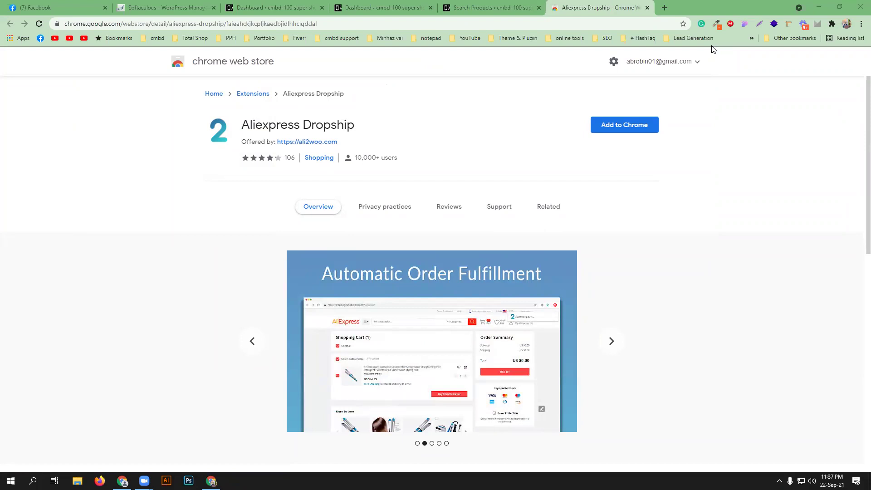
- Add the Aliexpress Dropship extension to Chrome and dismiss the confirmation
left_click(611, 125)
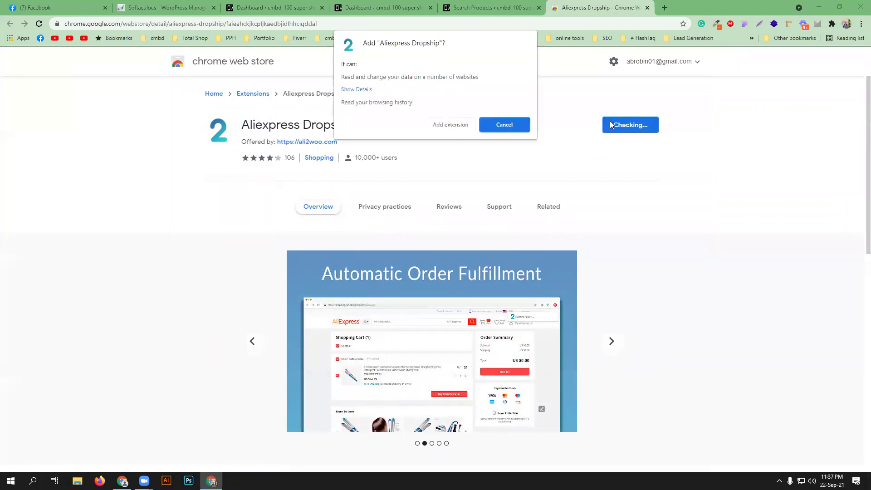
left_click(447, 124)
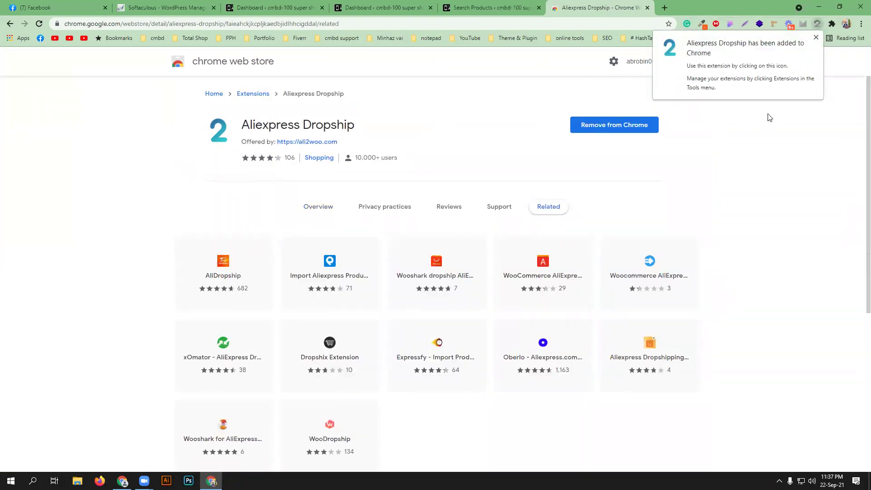
left_click(817, 38)
- Pin Aliexpress Dropship in the extensions menu and return to the Ali2Woo Search Products tab
left_click(832, 24)
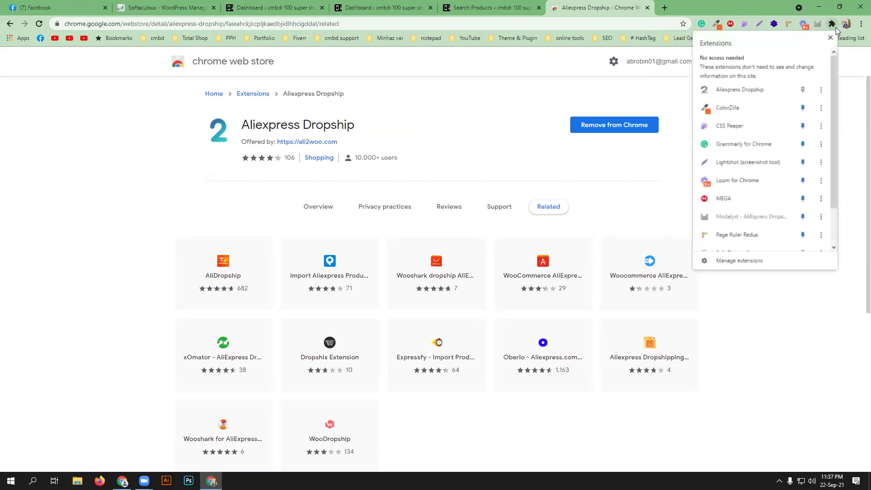
left_click(803, 89)
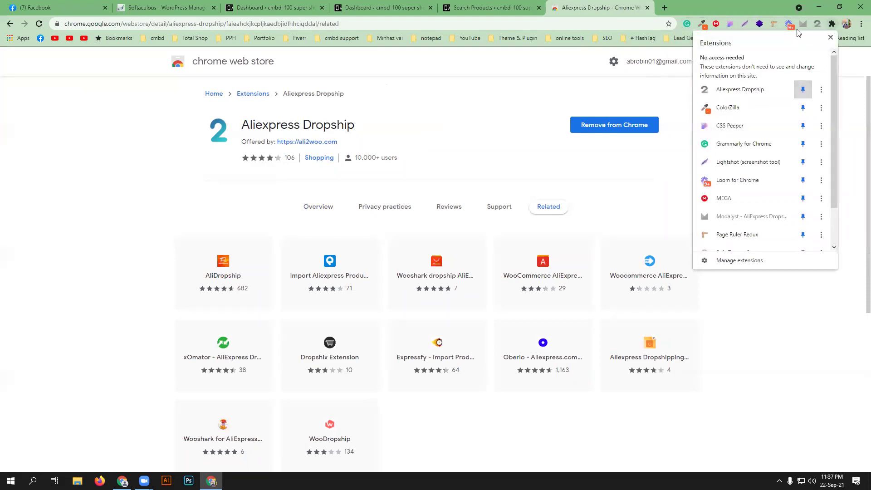
left_click(495, 131)
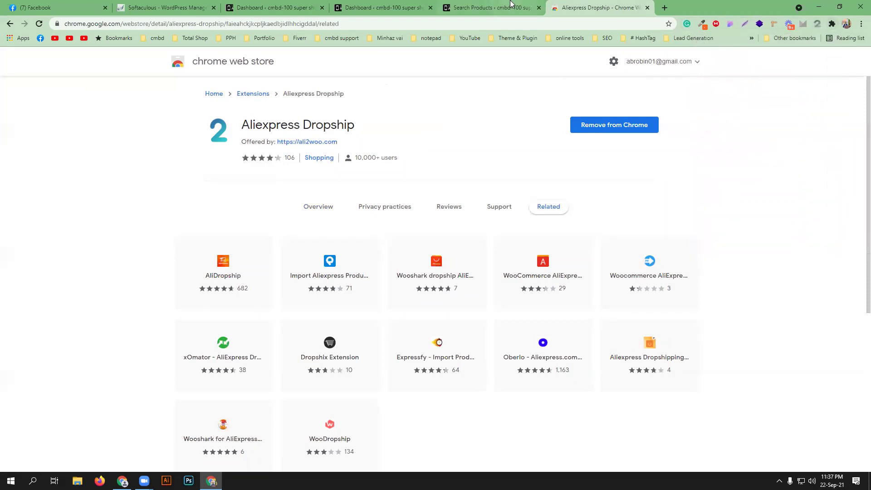
left_click(509, 7)
- Import an AliExpress product into Ali2Woo using the saved product URL
scroll(332, 233, "down", 3)
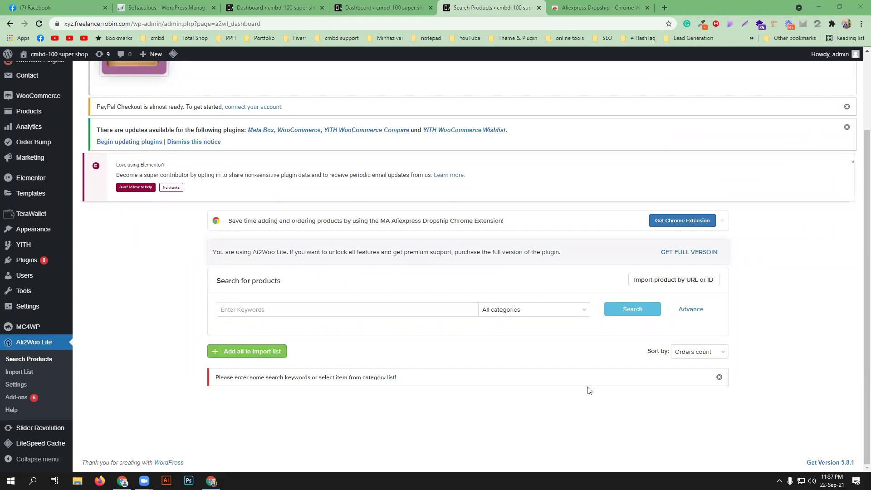
left_click(673, 280)
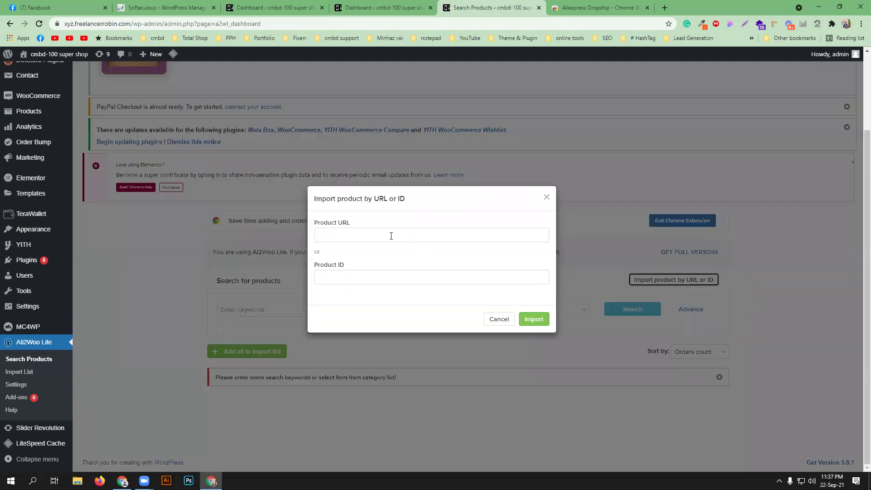
left_click(390, 236)
left_click(389, 261)
left_click(534, 320)
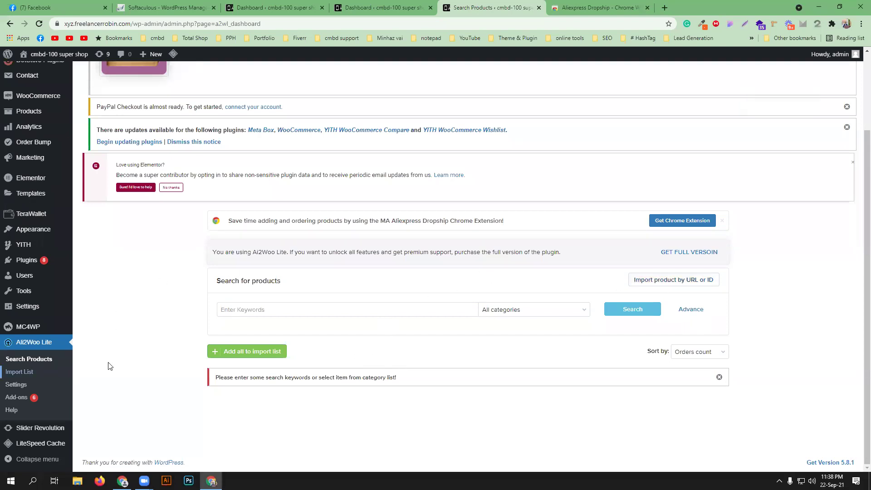
- Dismiss the keyword suggestions and open the Ali2Woo Import List
left_click(274, 309)
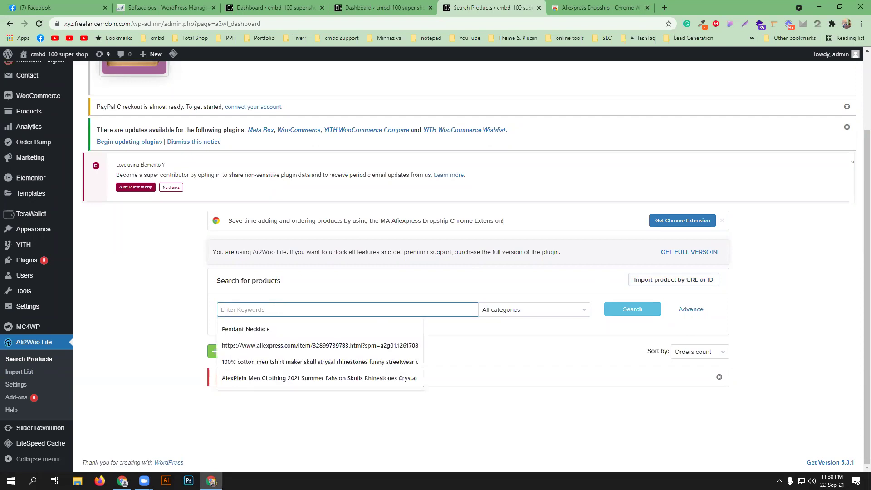
left_click(134, 335)
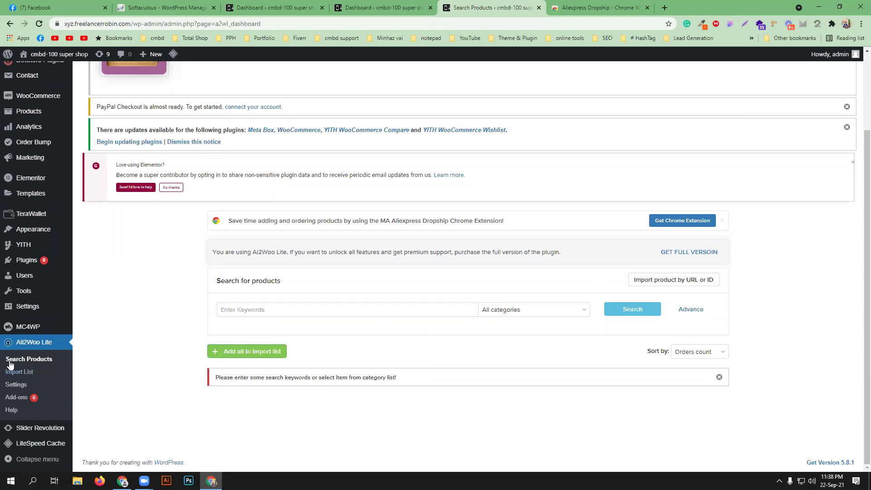
left_click(18, 374)
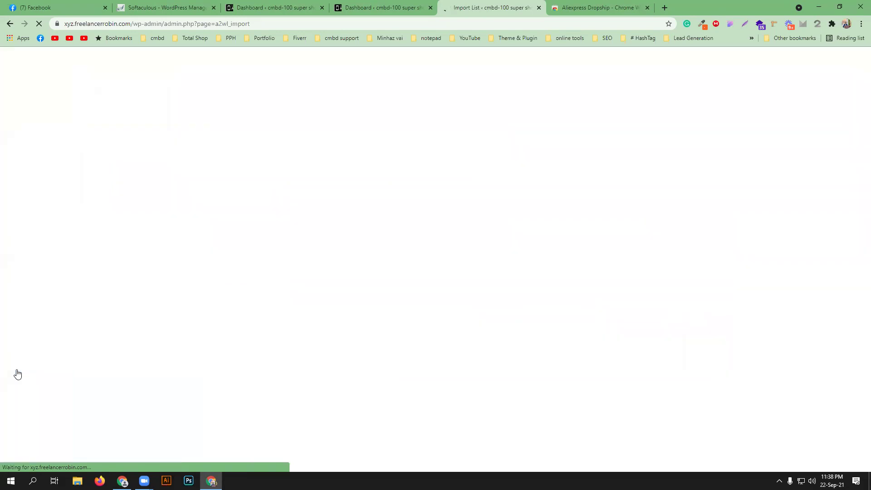
- Remove the necklace product with Remove All Products, then open Ali2Woo Lite Settings
scroll(285, 282, "down", 4)
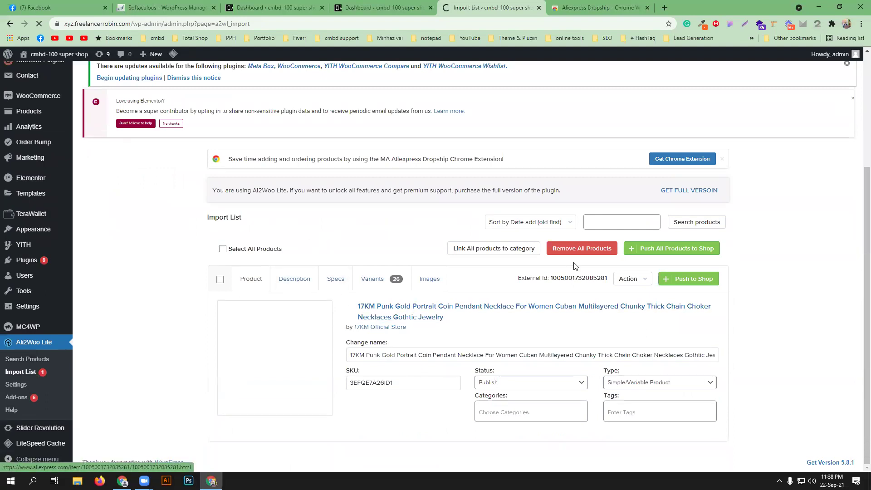
left_click(581, 252)
left_click(537, 291)
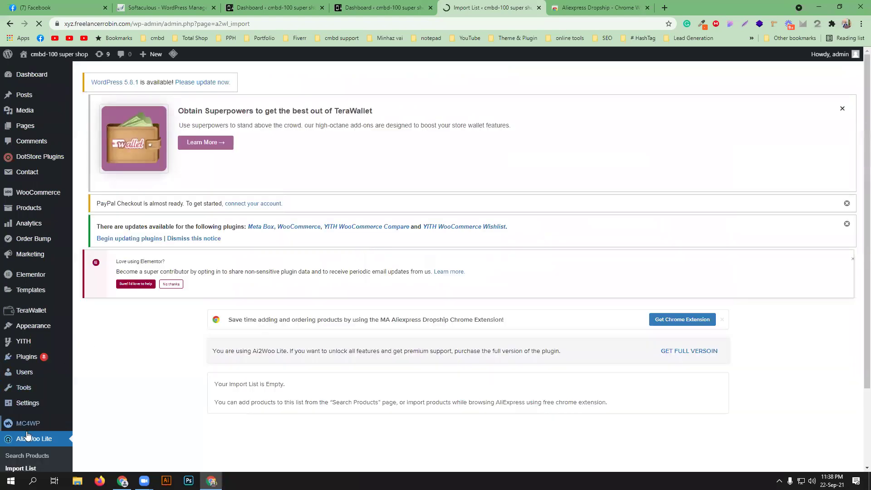
scroll(29, 421, "down", 2)
left_click(16, 390)
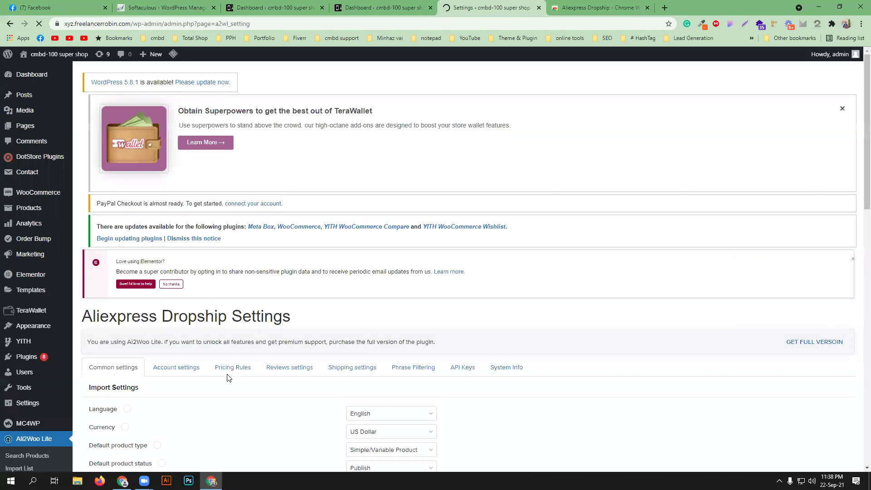
- Keep Simple/Variable Product as the Ali2Woo default product type
scroll(341, 335, "down", 1)
scroll(342, 336, "down", 3)
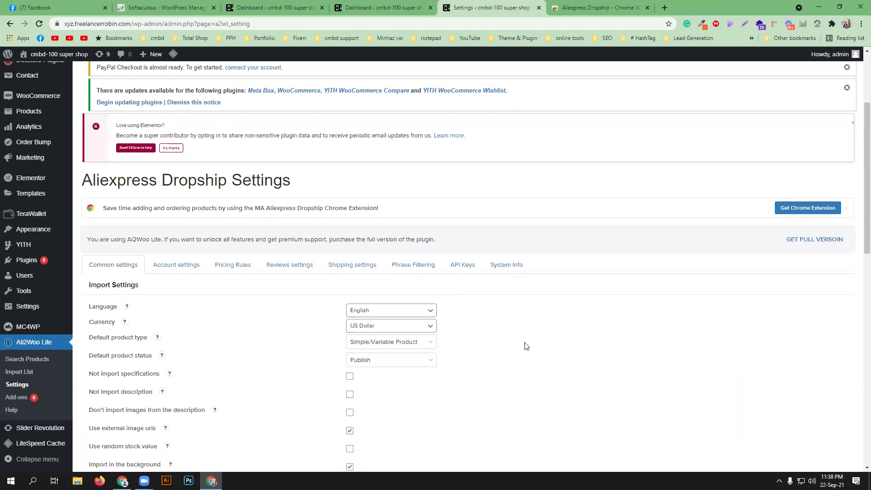
left_click(421, 347)
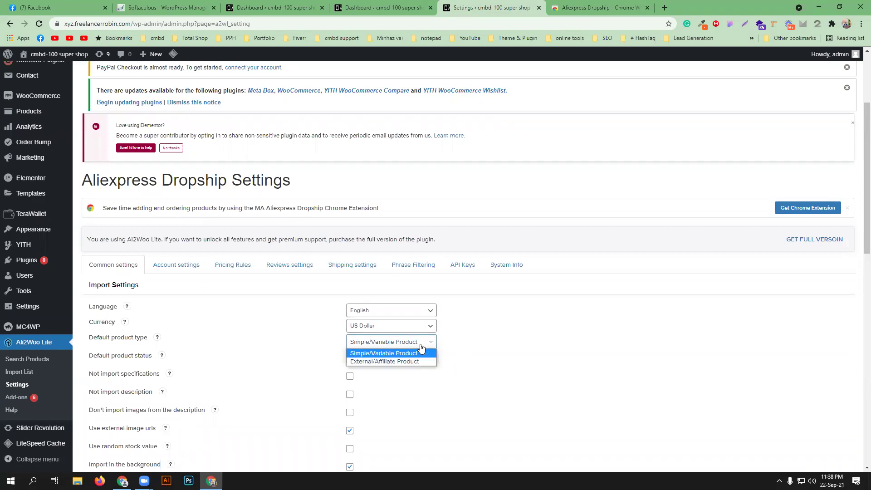
left_click(508, 347)
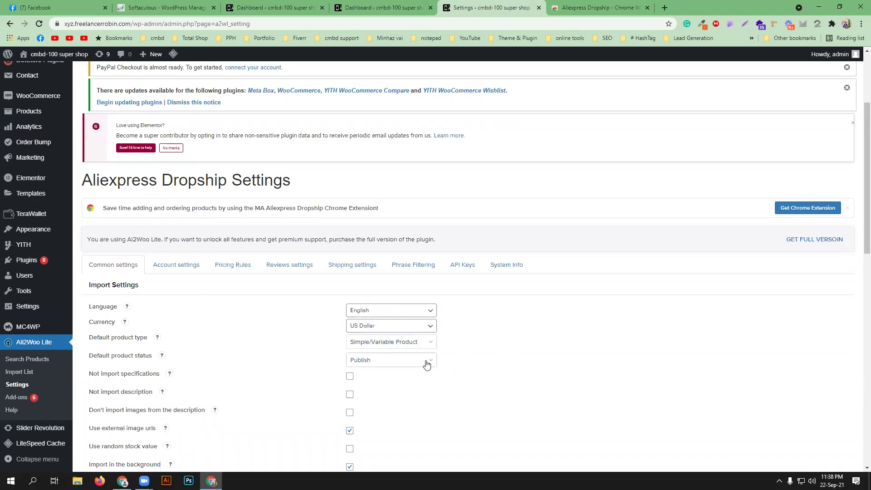
- Open the GET FULL VERSOIN purchase page from Schedule settings in a new tab
scroll(482, 362, "down", 4)
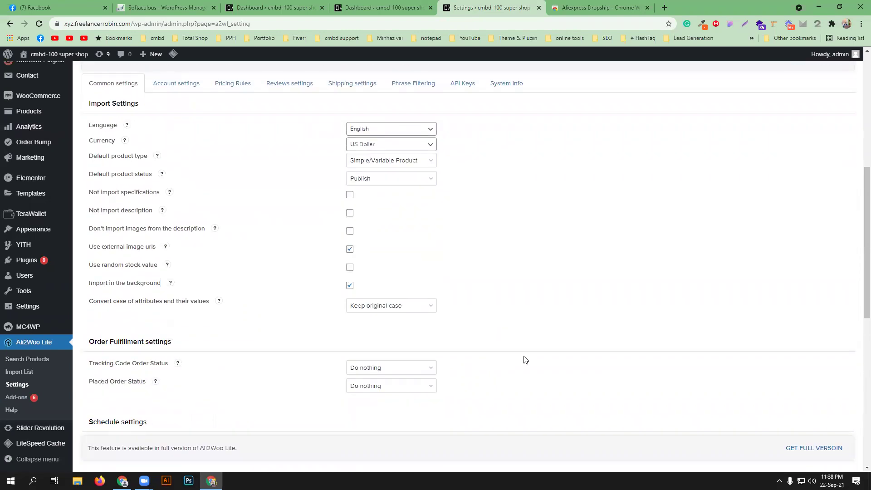
scroll(525, 360, "down", 5)
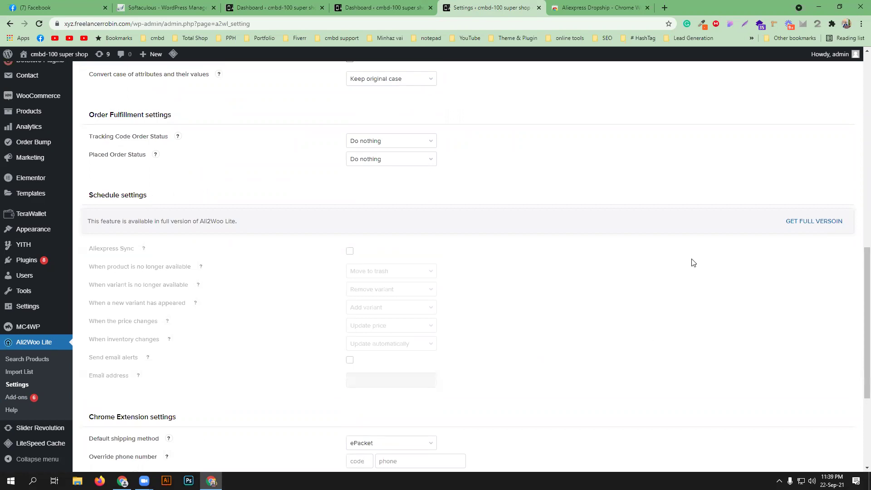
left_click(809, 221)
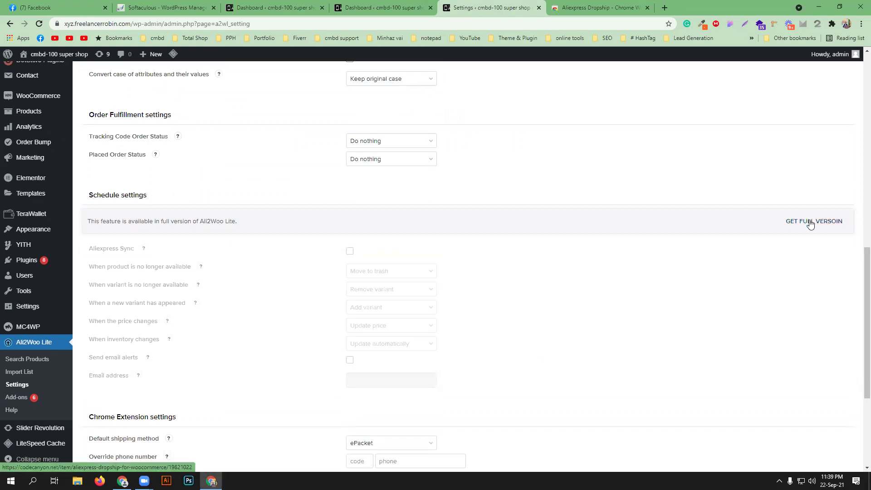
left_click(579, 5)
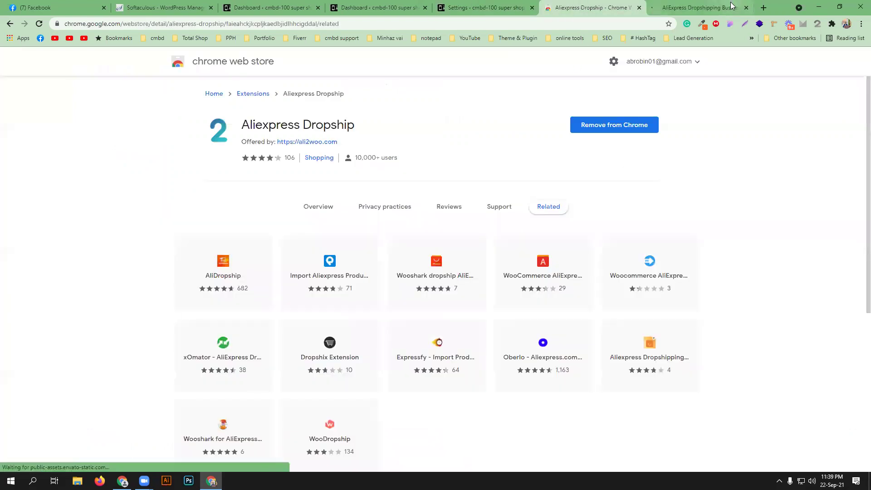
- Review the CodeCanyon AliExpress Dropshipping Business plugin page with its $21 Regular License, then select its address bar
left_click(701, 8)
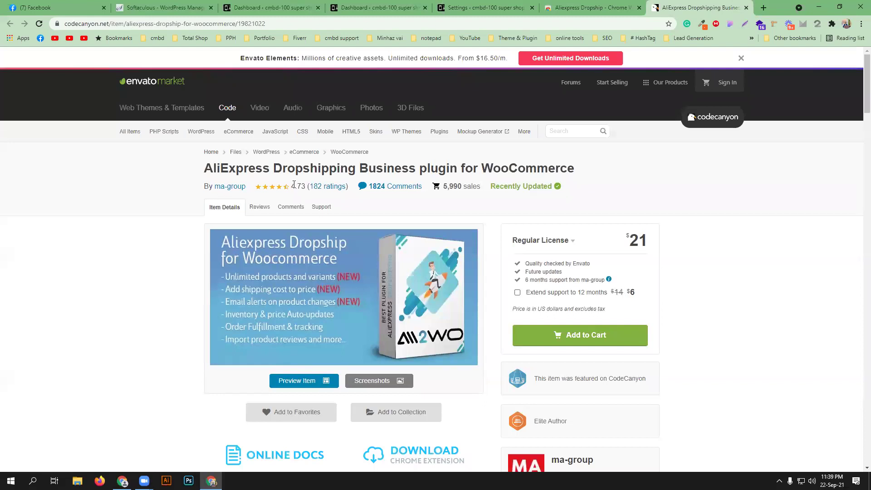
left_click(497, 7)
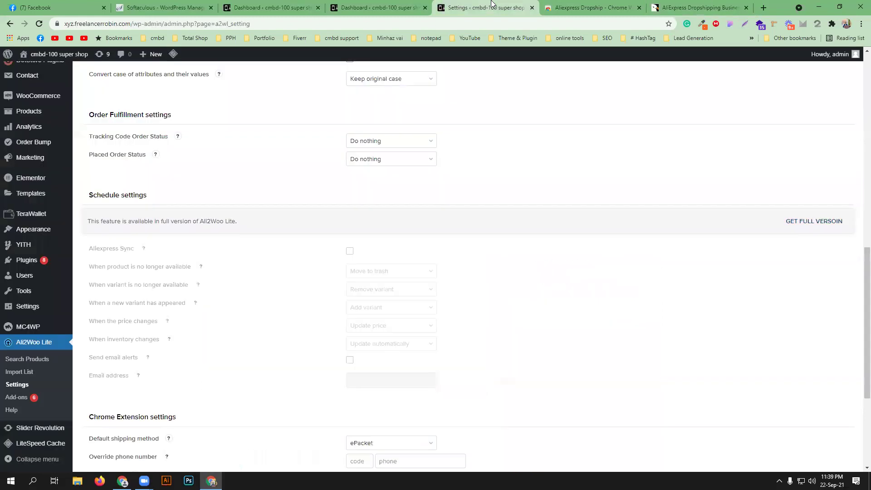
left_click(681, 7)
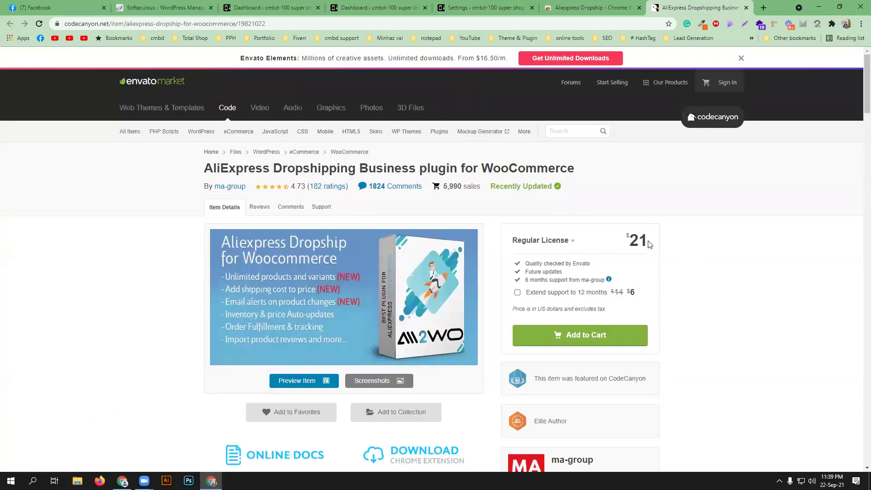
left_click(476, 4)
scroll(635, 273, "down", 2)
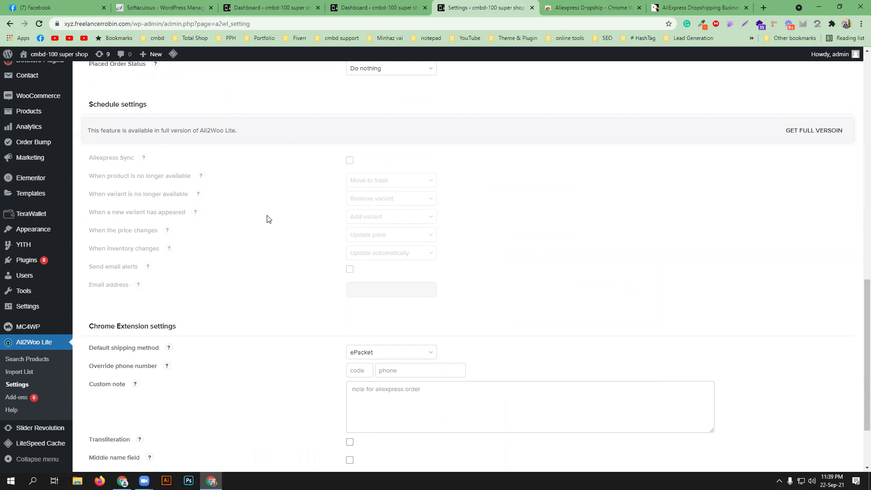
left_click(592, 6)
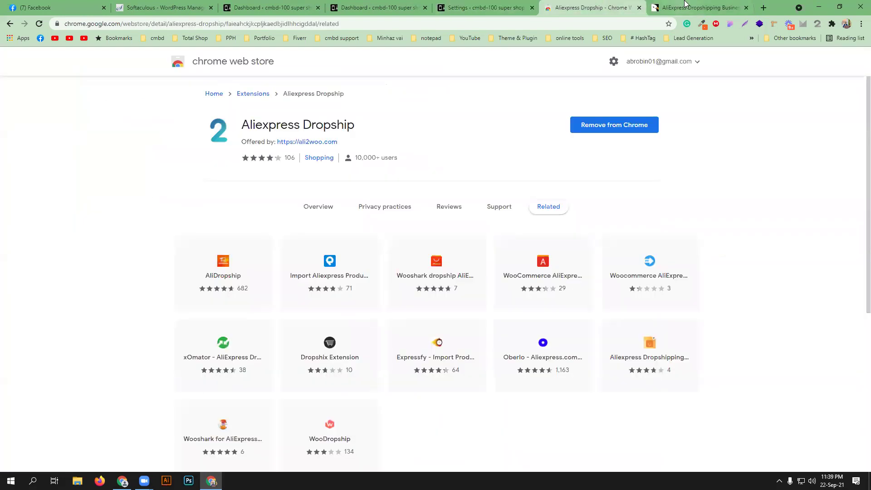
left_click(686, 4)
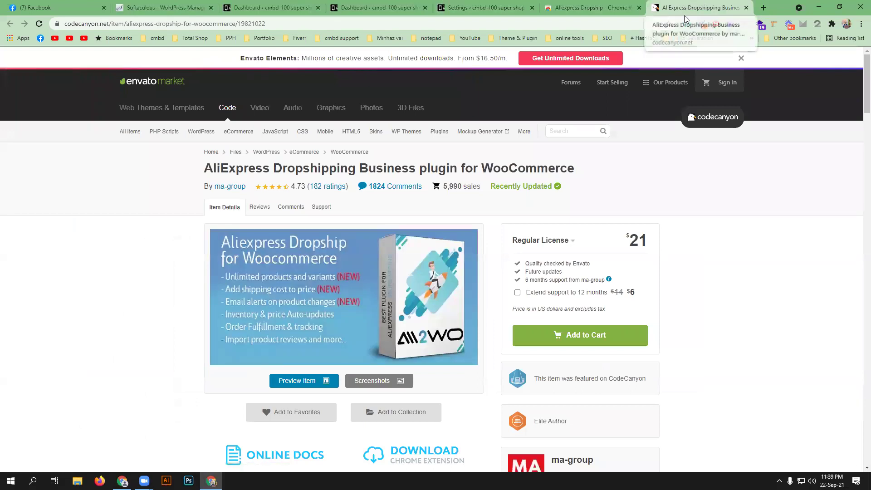
left_click(434, 22)
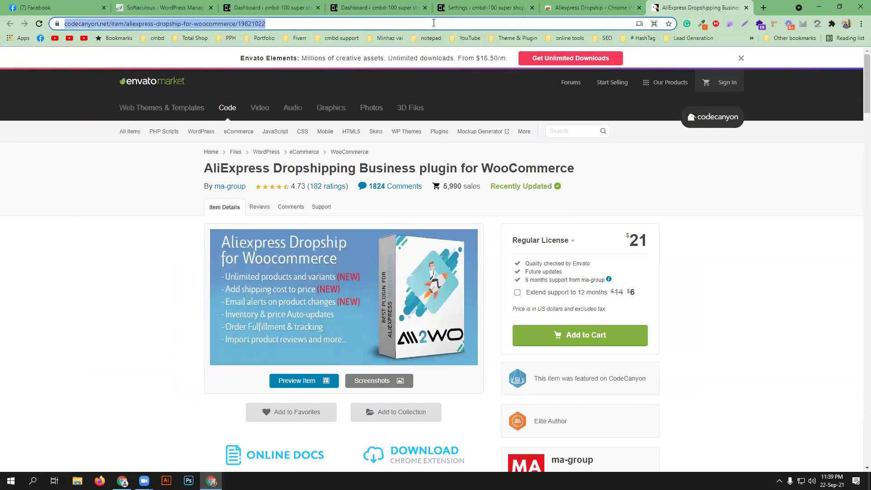
- Load aliexpress.com in the former CodeCanyon tab and scroll down to SuperDeals
type("a:i")
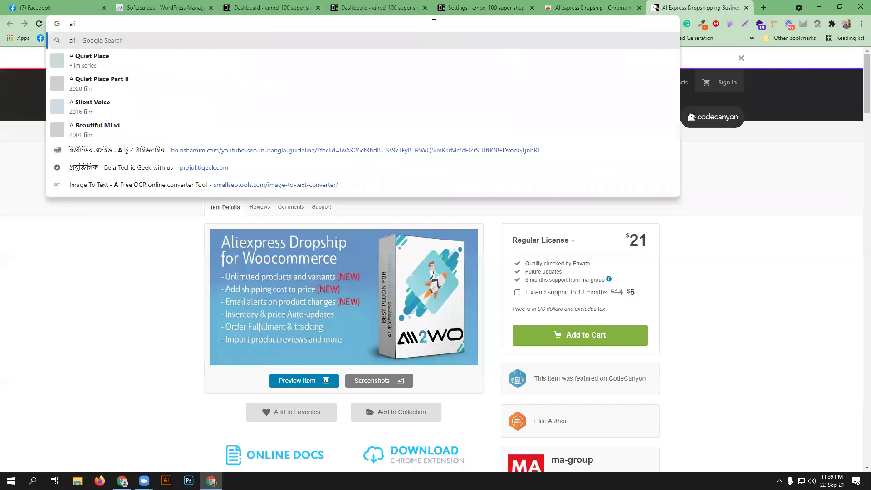
key("BackSpace")
key("BackSpace")
key("BackSpace")
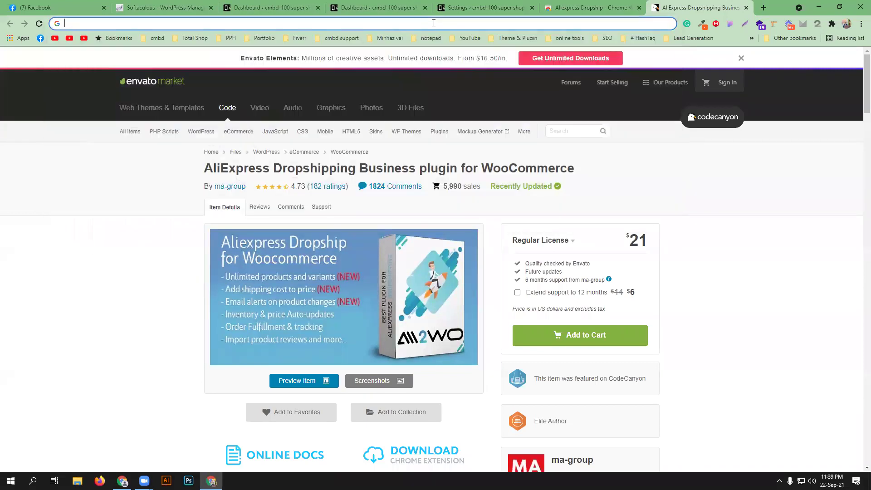
type("aliexpress")
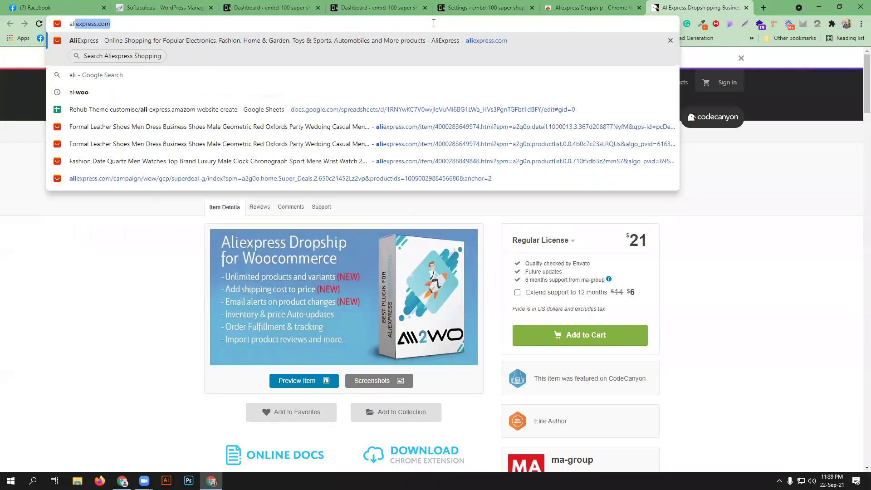
key("Return")
scroll(155, 277, "down", 4)
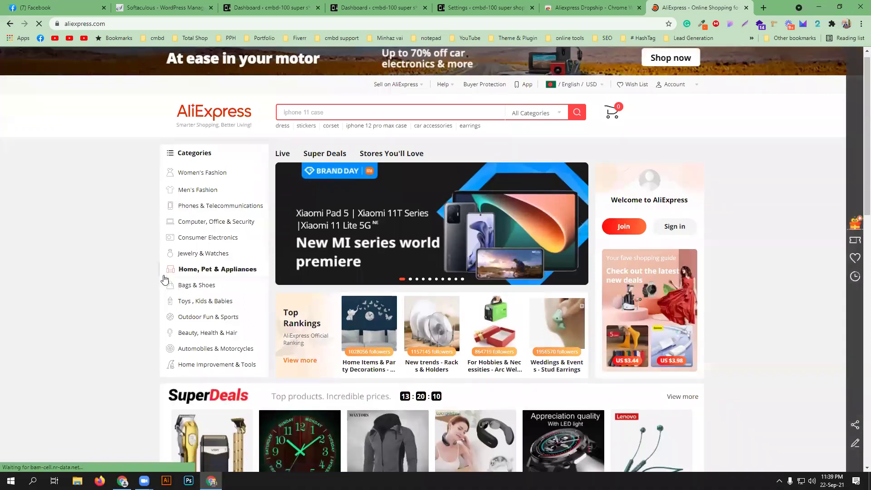
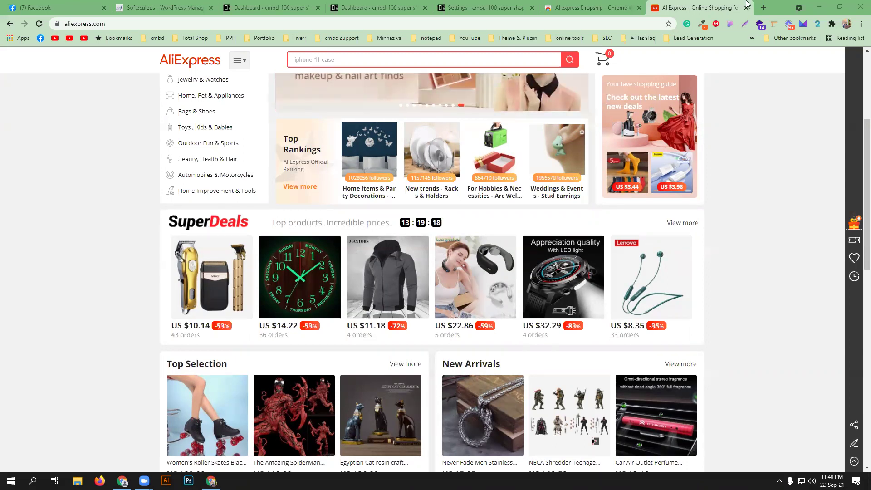
- Switch to the 'Settings ‹ cmbd-100 super shop' tab with the Ali2Woo settings in the shop admin
left_click(452, 7)
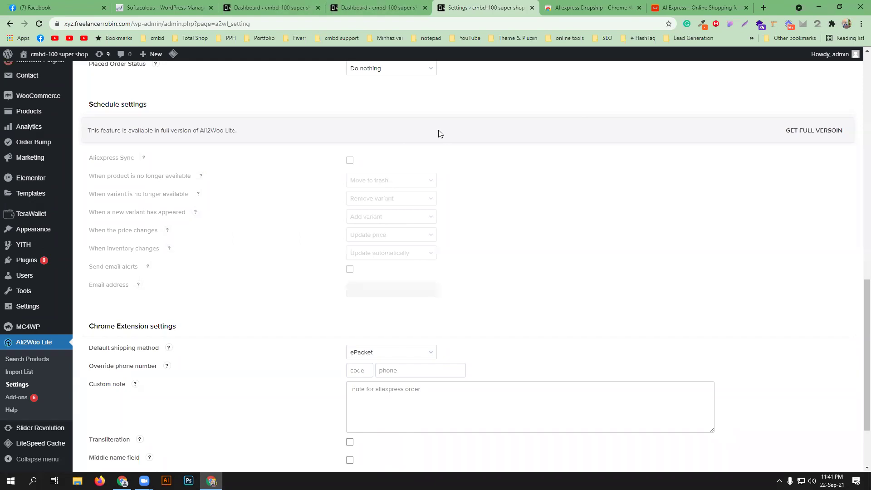
left_click(685, 7)
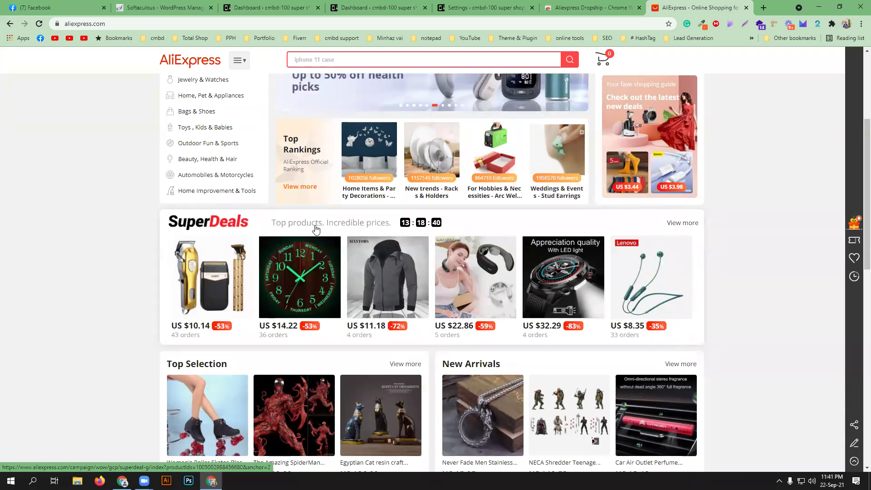
left_click(386, 7)
left_click(470, 4)
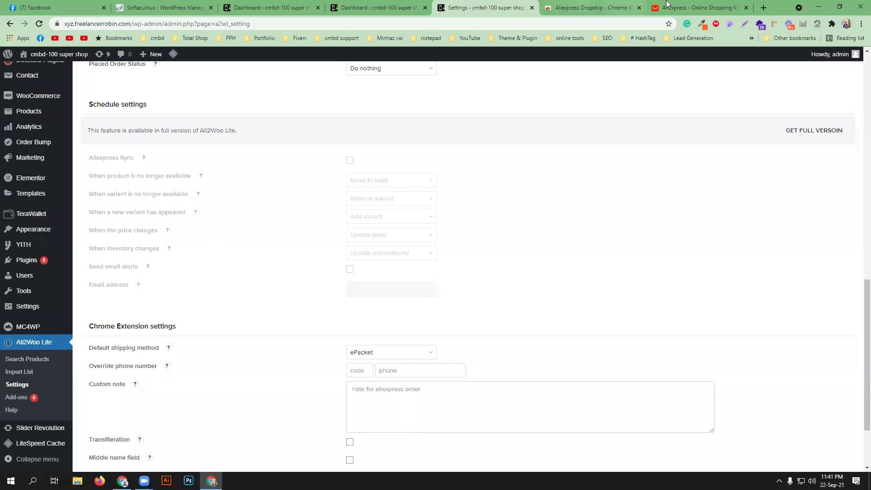
left_click(681, 7)
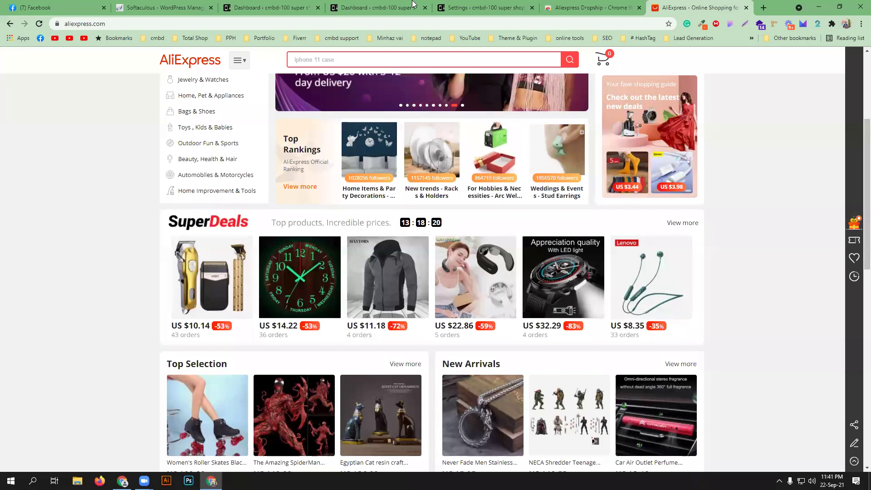
left_click(470, 6)
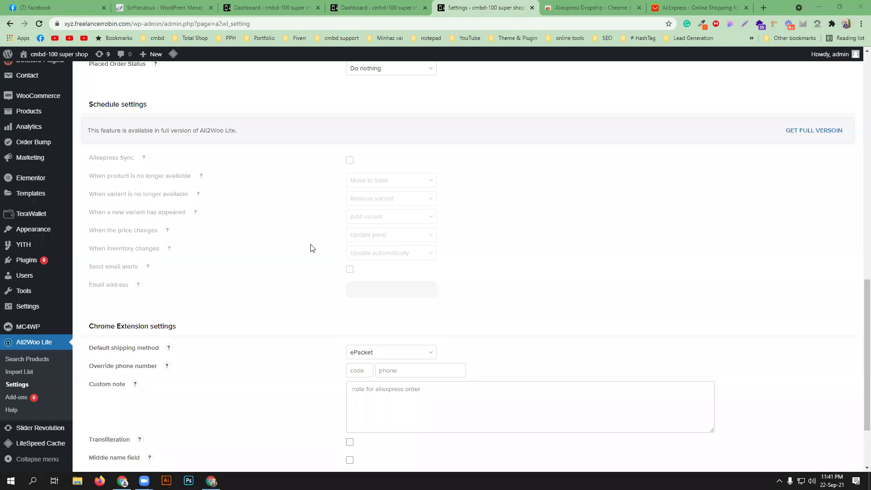
- Choose AliExpress Standard Shipping as Ali2Woo's default shipping method and save the settings
scroll(274, 259, "down", 2)
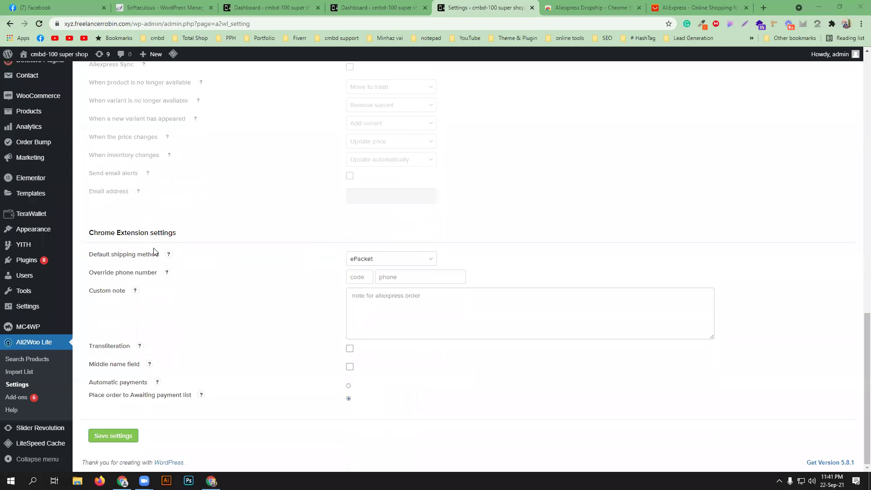
left_click(390, 265)
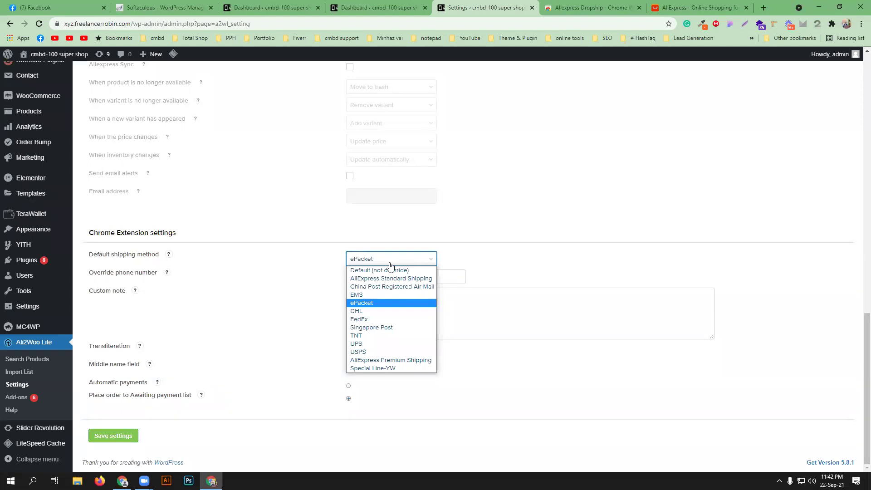
left_click(222, 236)
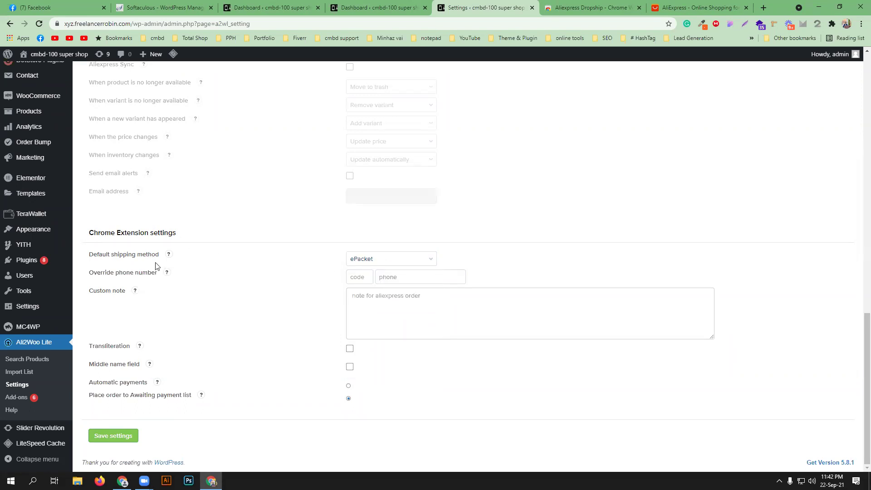
left_click(429, 260)
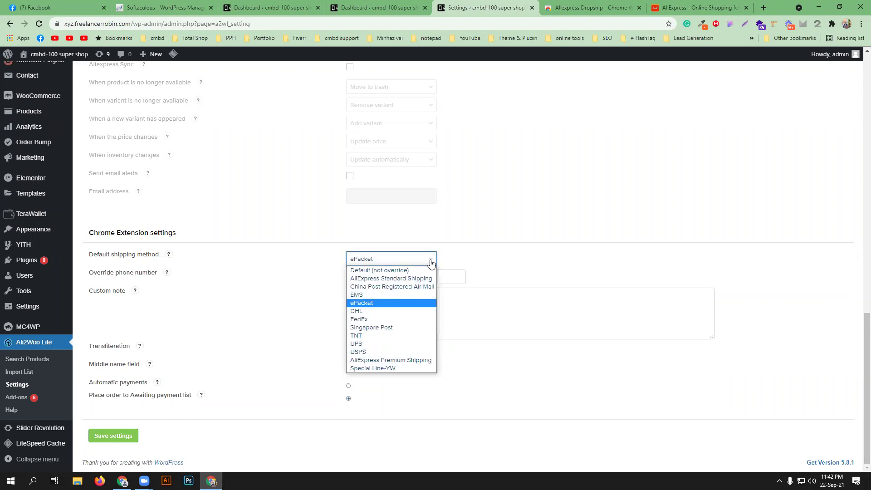
left_click(409, 278)
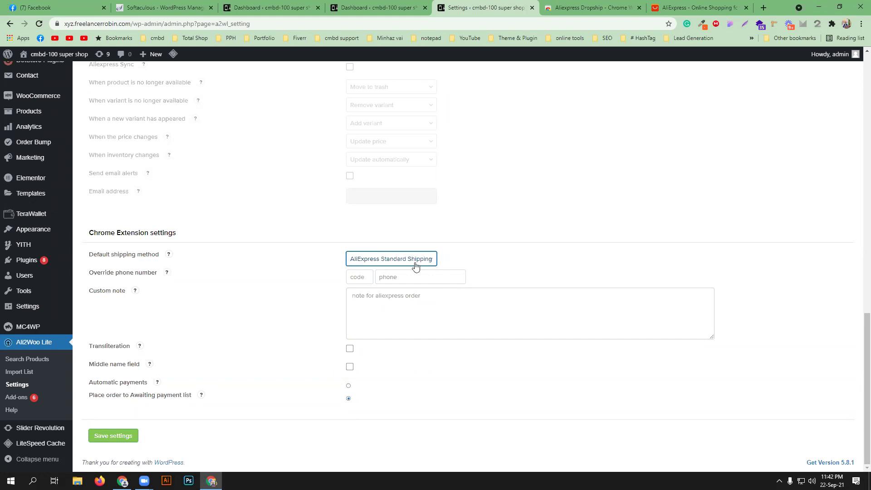
left_click(111, 437)
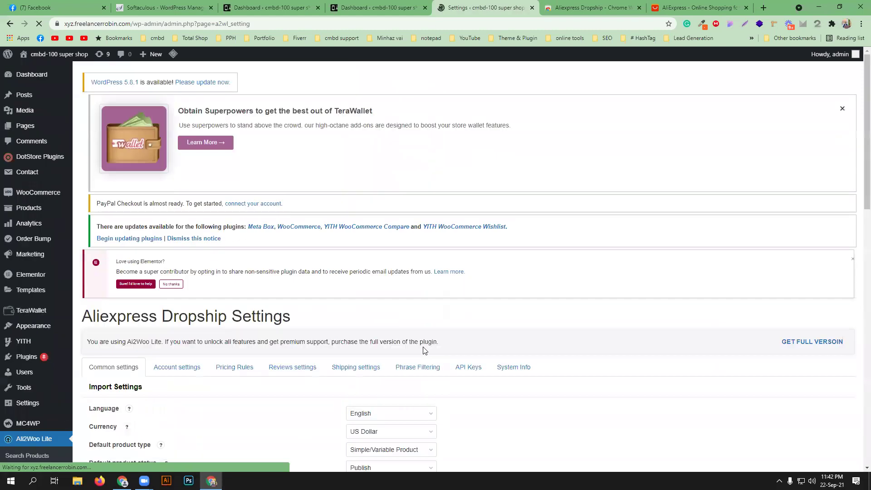
- Look over Ali2Woo's Common settings, then go to its Account settings section
scroll(389, 333, "down", 3)
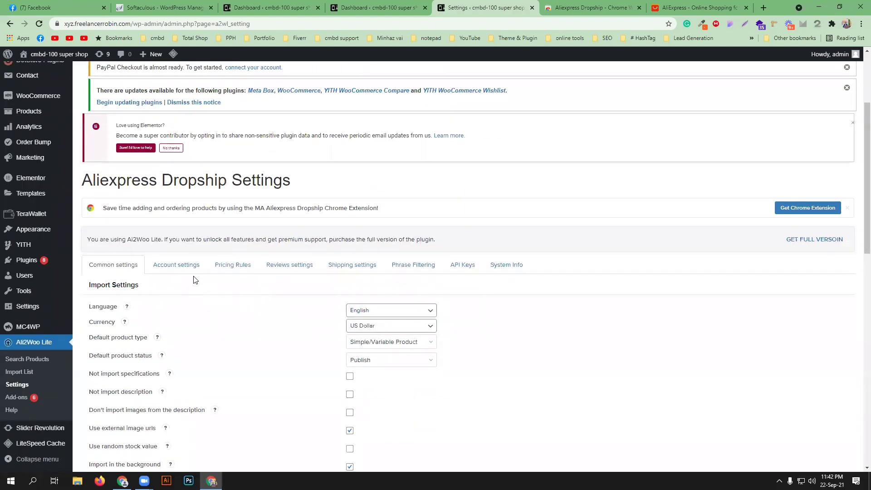
left_click(191, 271)
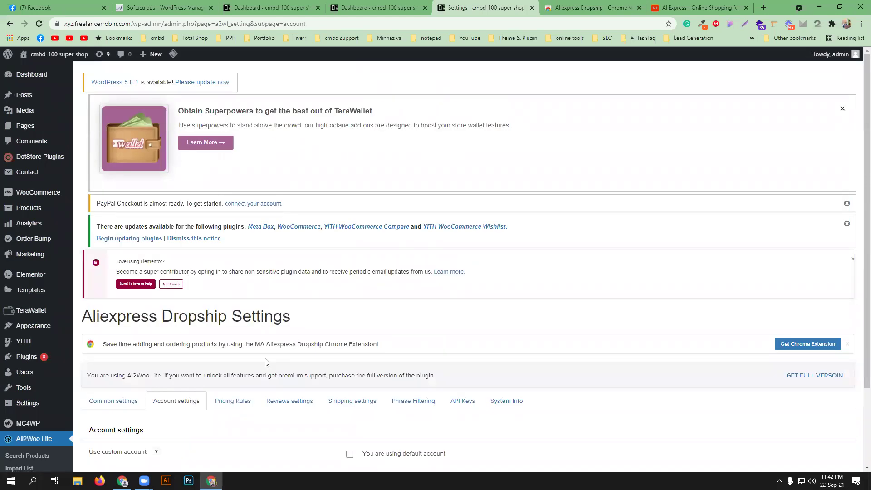
left_click(114, 402)
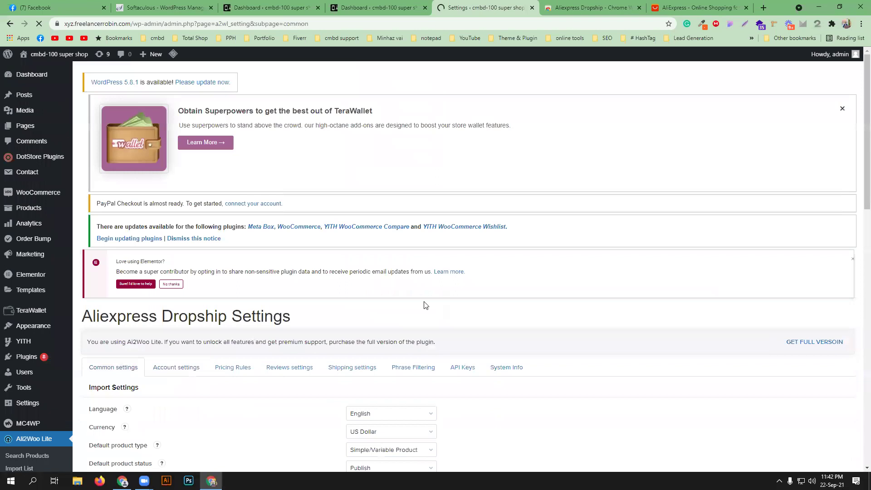
scroll(425, 305, "down", 5)
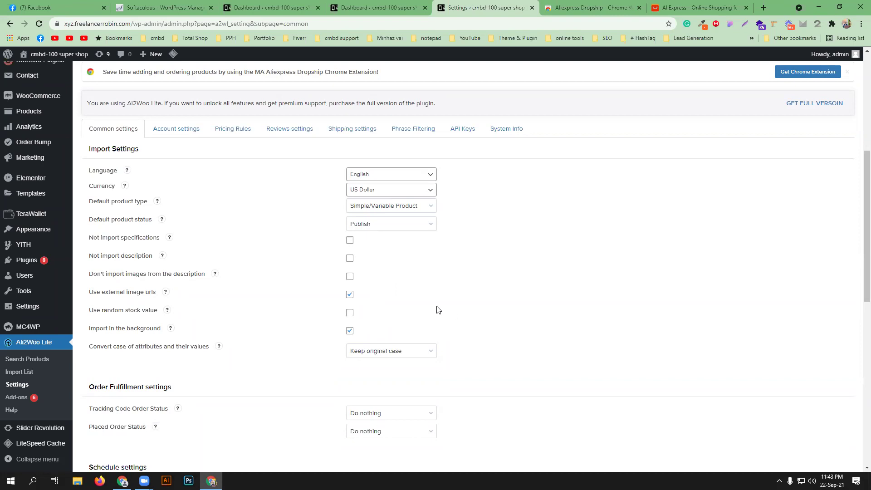
left_click(185, 131)
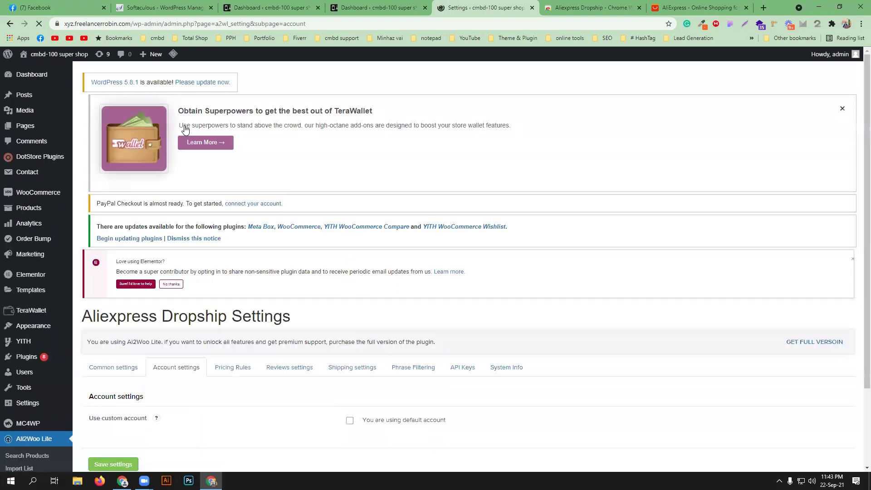
- Try the custom account option and its account types, keep the default account, and go to Pricing Rules
scroll(474, 374, "down", 2)
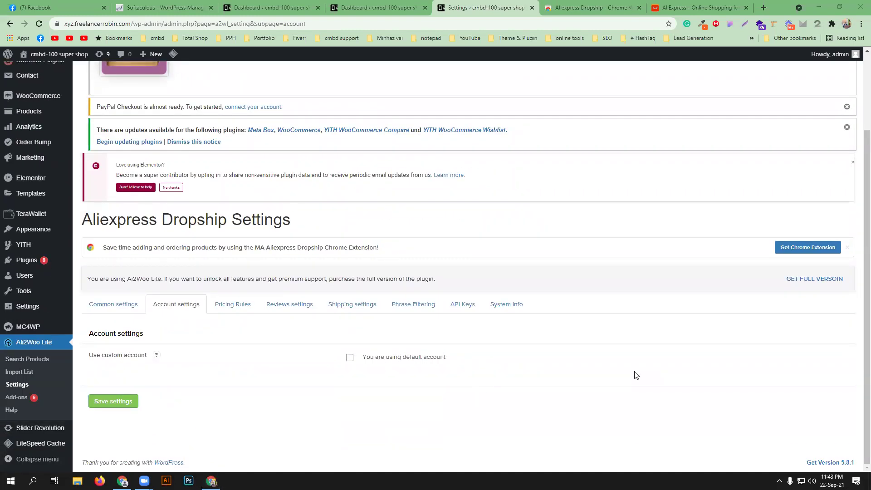
left_click(350, 358)
scroll(453, 368, "down", 1)
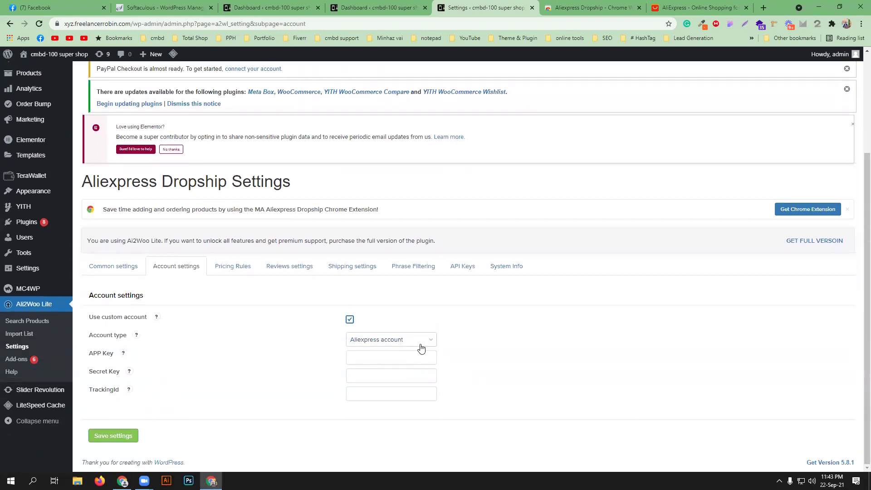
left_click(421, 348)
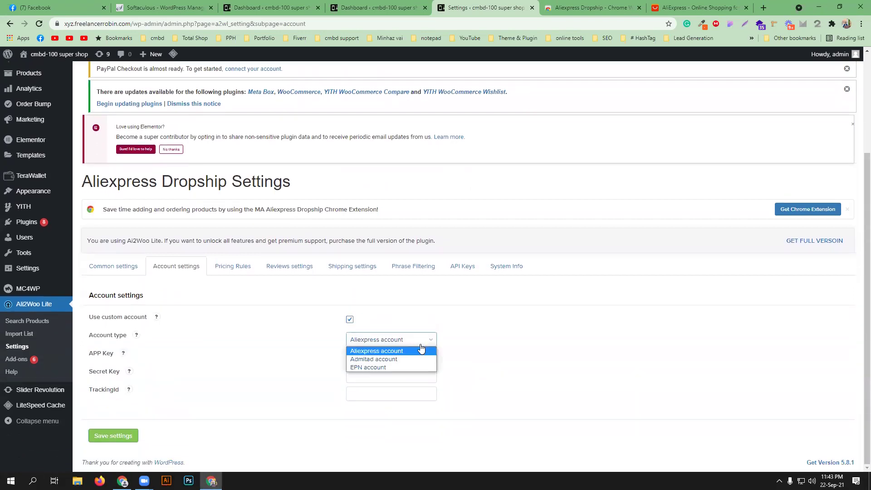
left_click(516, 331)
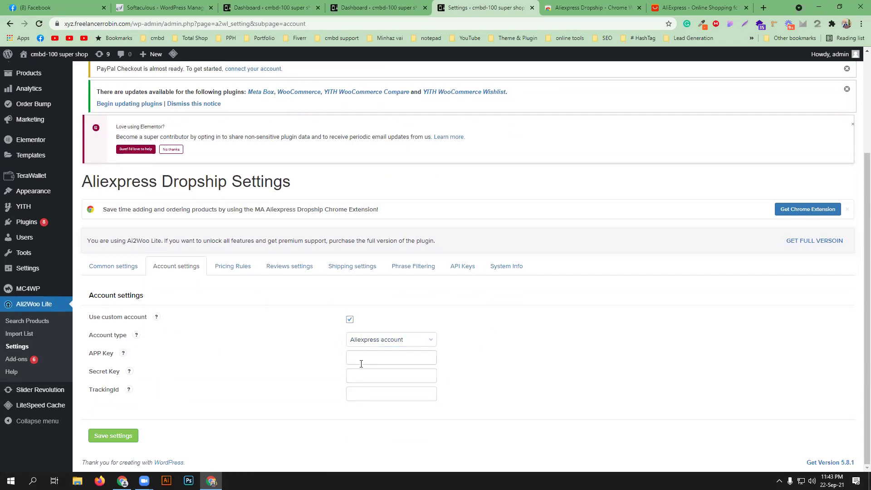
left_click(349, 323)
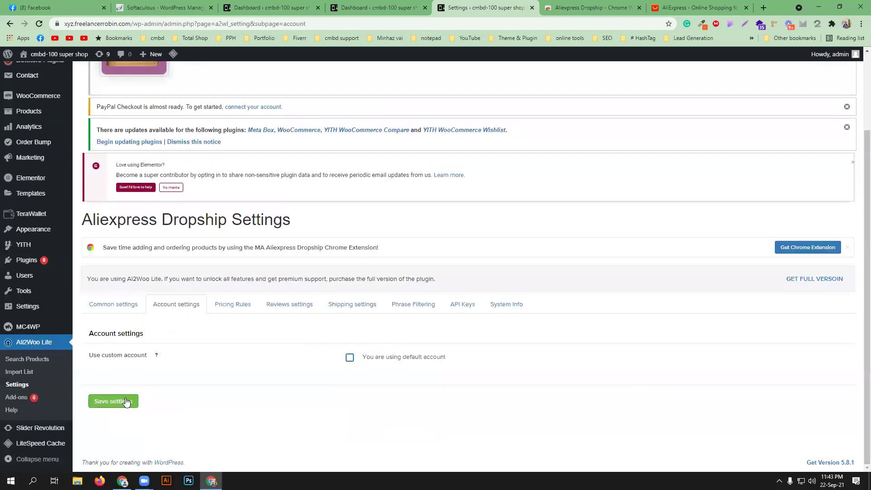
left_click(228, 313)
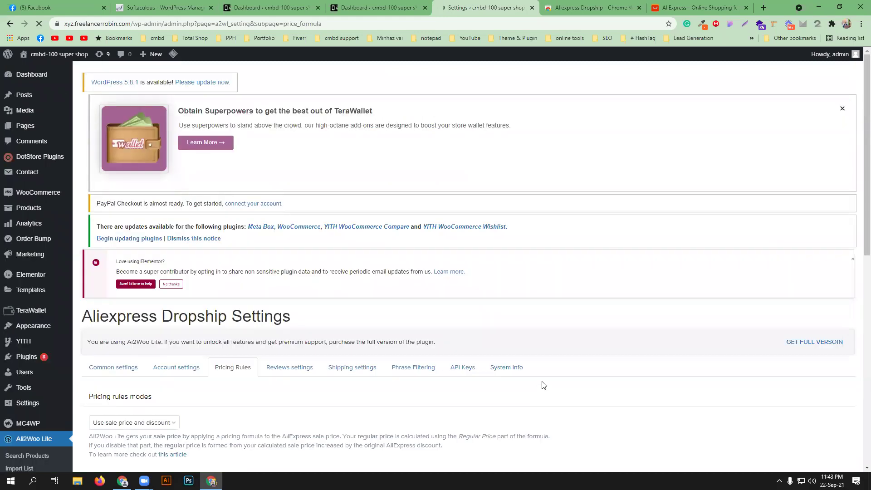
- Try product cost pricing as Fixed Markup 20, then return it to Multiplier and select its value
scroll(547, 380, "down", 3)
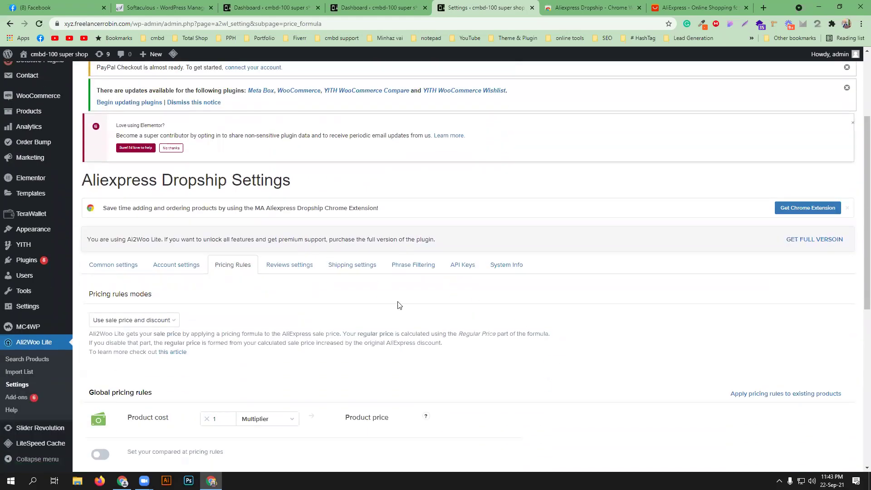
scroll(455, 352, "down", 1)
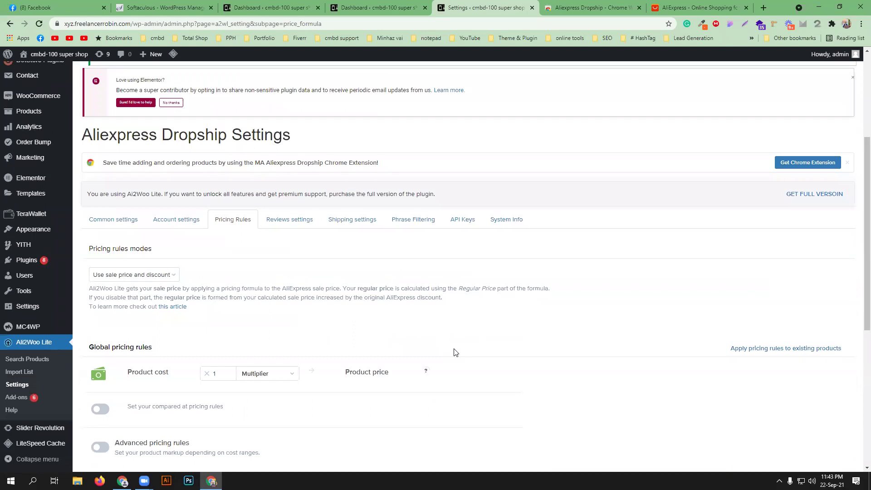
scroll(456, 352, "down", 3)
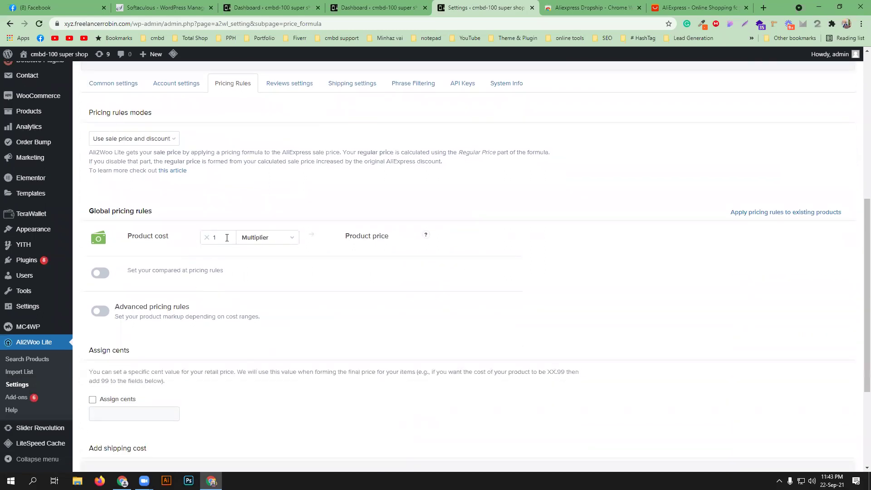
left_click(285, 240)
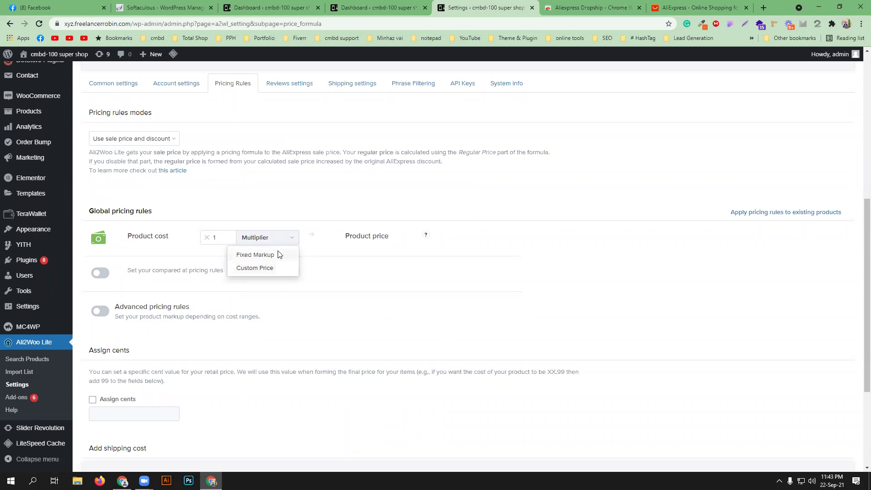
left_click(255, 255)
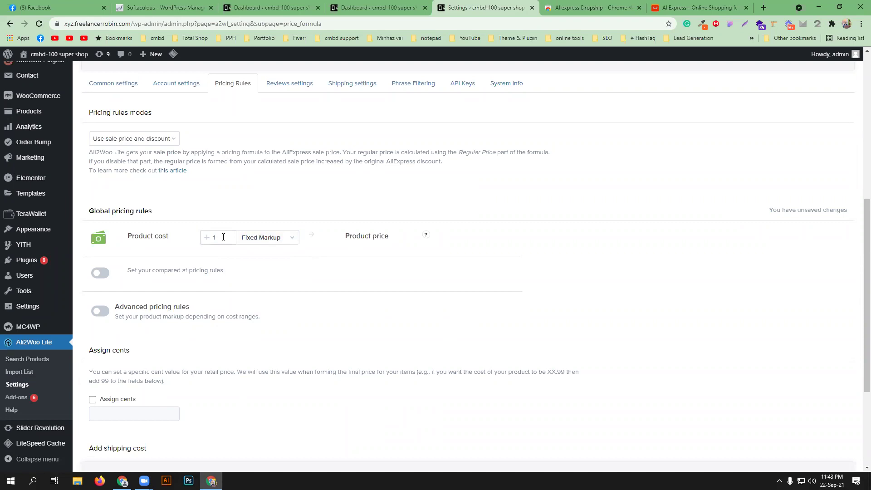
double_click(223, 235)
type("20")
left_click(246, 214)
left_click(255, 237)
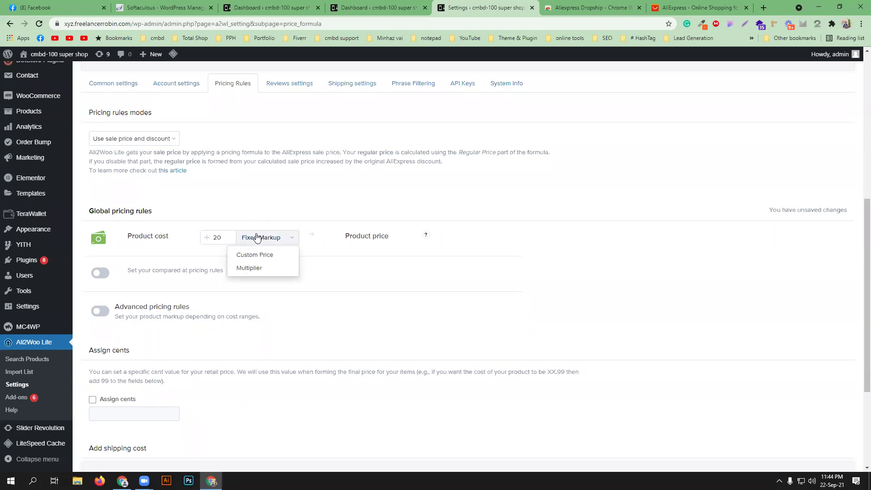
left_click(259, 267)
double_click(215, 237)
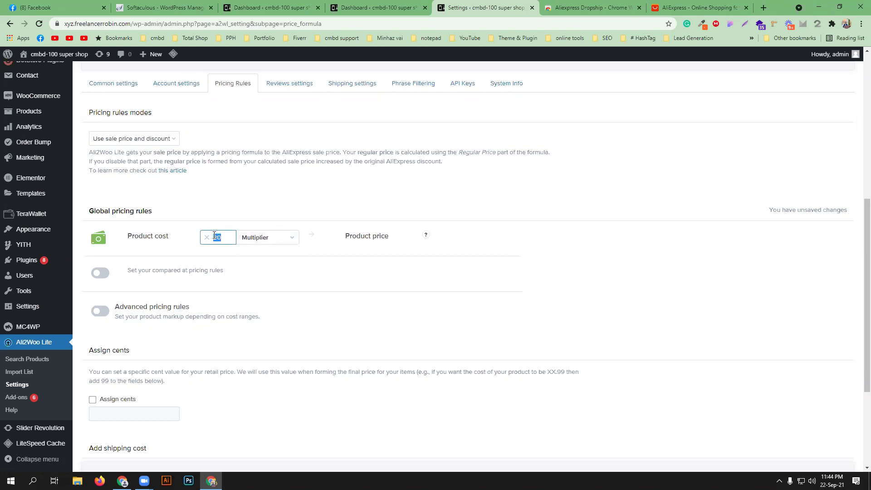
- Set the product cost multiplier to 2, try a regular price multiplier of 2.5, then disable that rule
type("2")
left_click(679, 147)
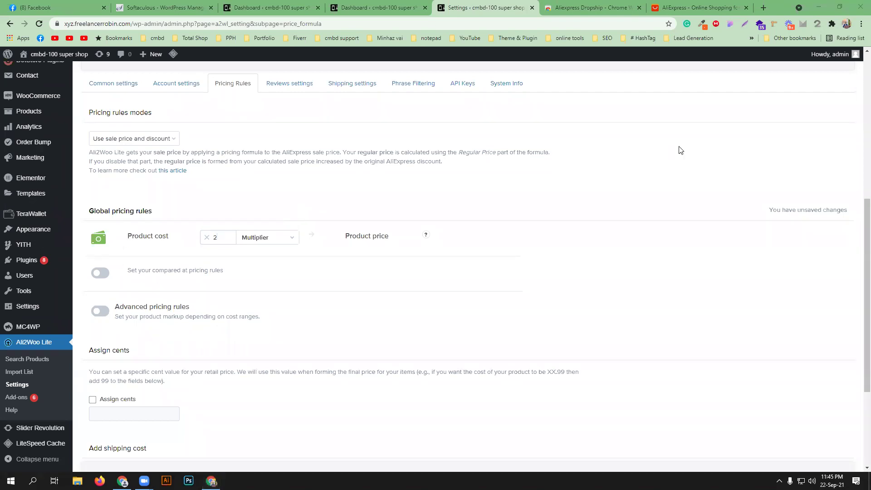
left_click(100, 273)
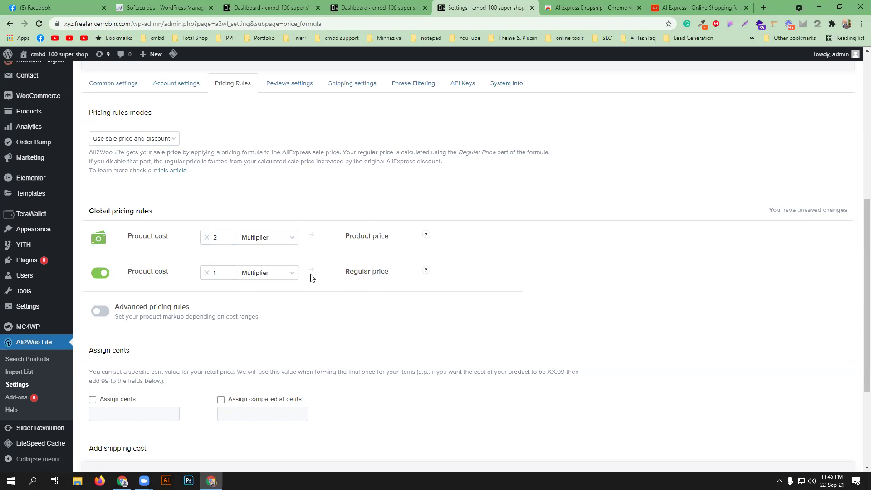
left_click(219, 271)
key("BackSpace")
type("20")
key("BackSpace")
key("BackSpace")
type("1")
key("BackSpace")
type("2.5")
left_click(102, 273)
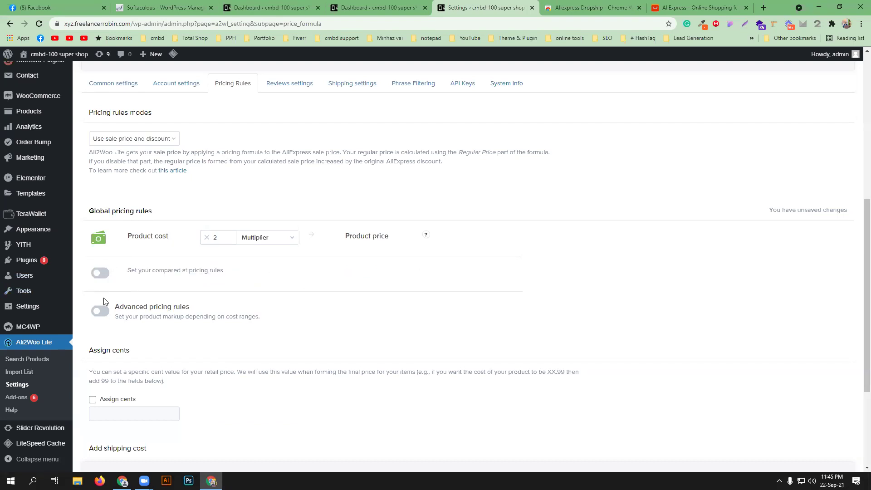
- Enable advanced pricing rules and give the first cost range, up to 100, a multiplier of 2
left_click(100, 311)
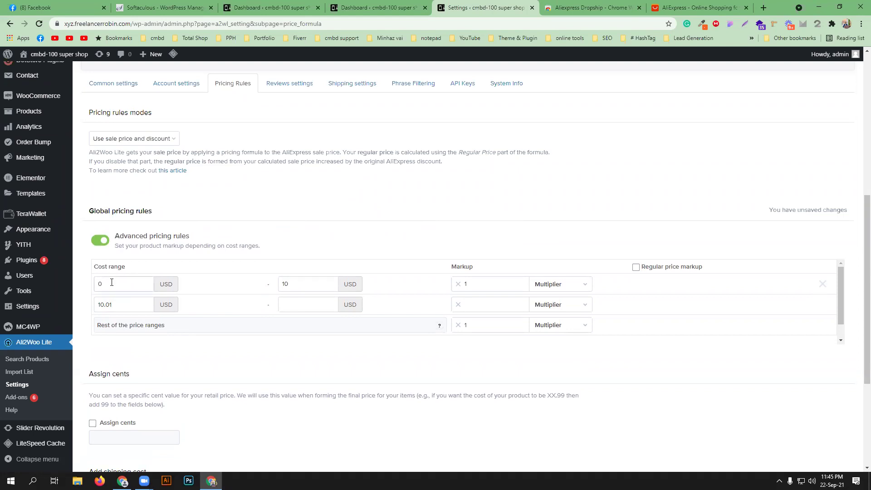
left_click_drag(299, 284, 279, 278)
type("100")
left_click(464, 284)
type("2")
- Set the second cost range to 101–500 with a 1.5 multiplier
left_click(136, 307)
left_click_drag(135, 307, 90, 307)
type("100")
key("BackSpace")
type("1")
left_click(300, 306)
type("500")
left_click(481, 300)
type("1.5")
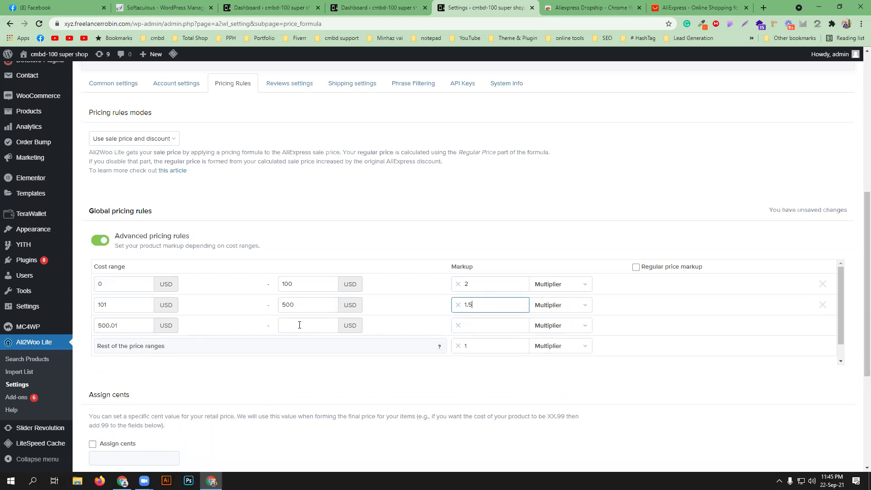
- Give the third range, from 500.01, a Multiplier of 100 and leave regular price markup unchecked
left_click(484, 325)
type("1.2")
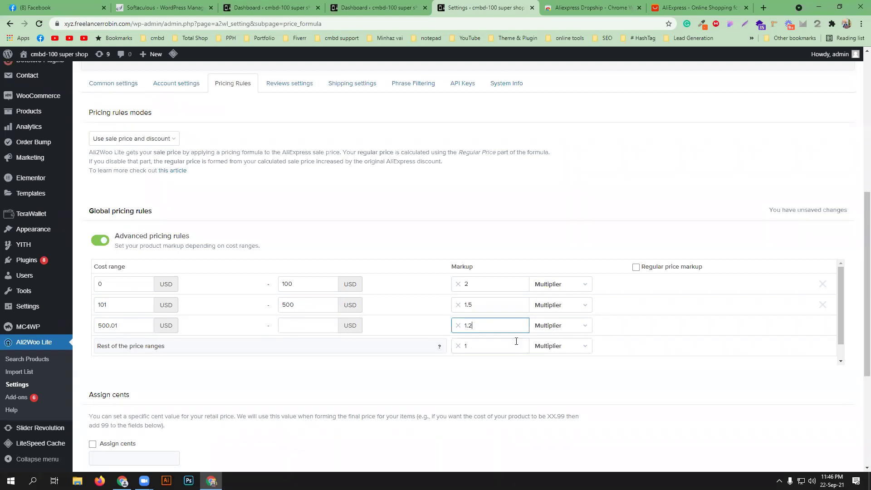
left_click(566, 327)
left_click(551, 326)
double_click(468, 325)
type("100")
left_click(637, 267)
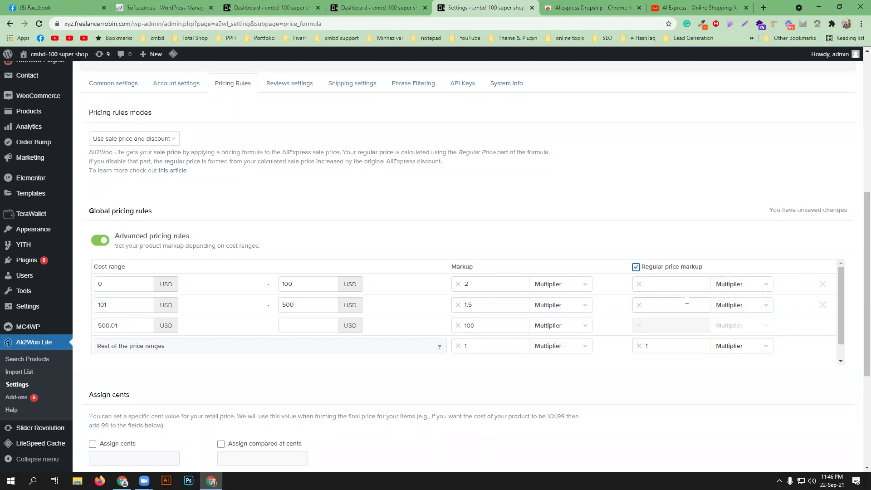
left_click(636, 267)
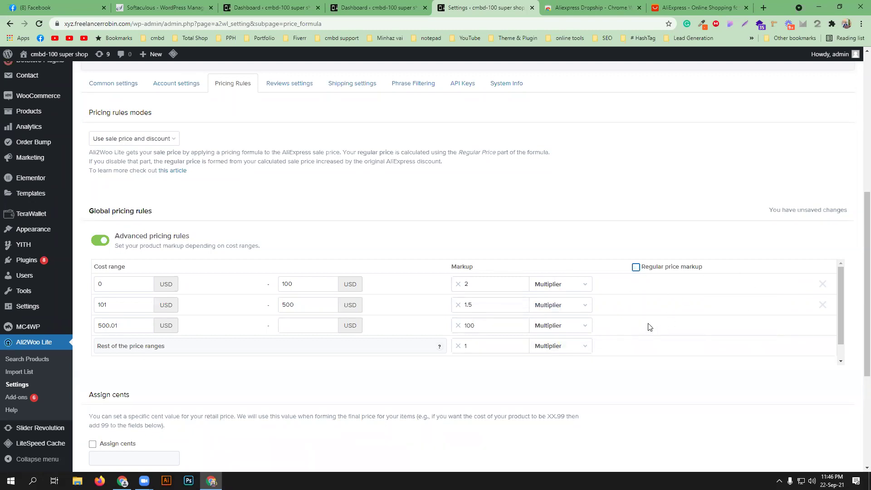
scroll(314, 314, "down", 1)
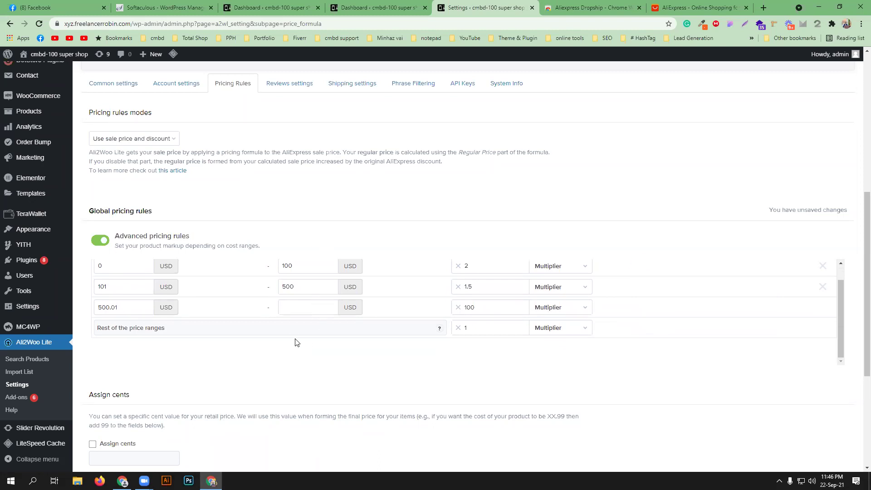
scroll(296, 343, "down", 3)
scroll(303, 346, "down", 2)
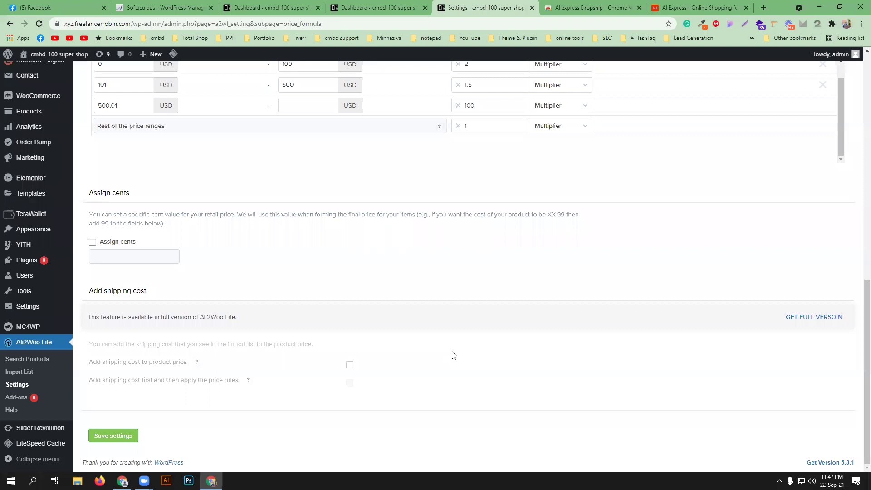
- Save the Ali2Woo pricing rules and scroll up to the success confirmation
left_click(123, 440)
scroll(367, 393, "up", 3)
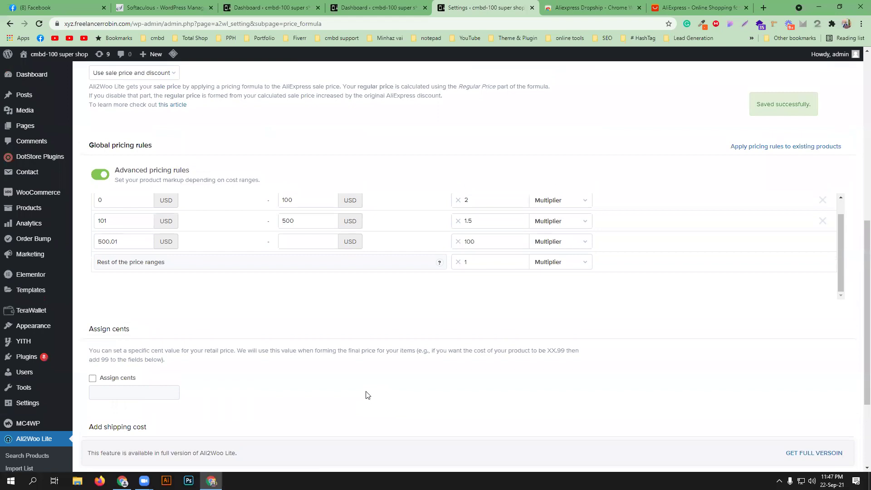
scroll(367, 395, "up", 1)
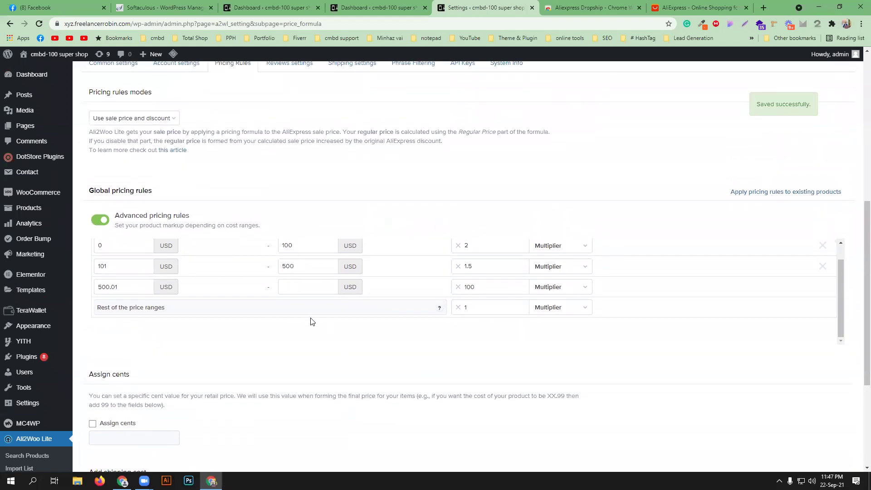
scroll(312, 321, "down", 3)
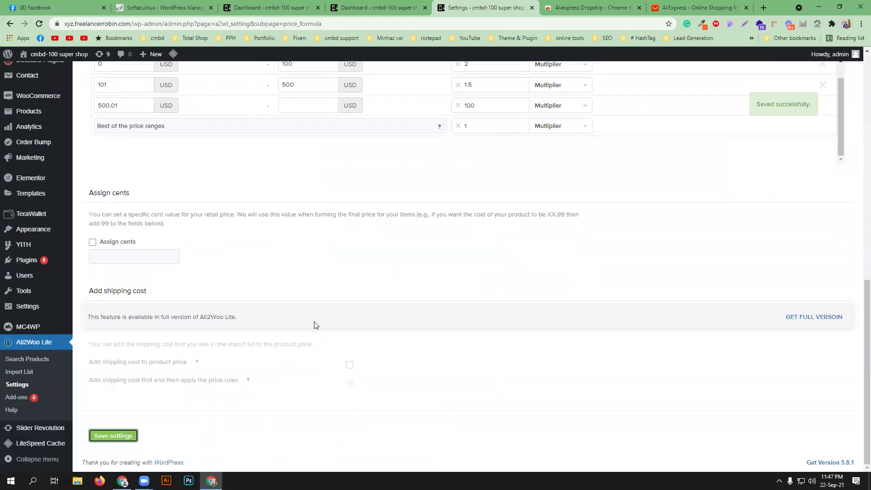
scroll(313, 323, "up", 3)
scroll(314, 323, "up", 8)
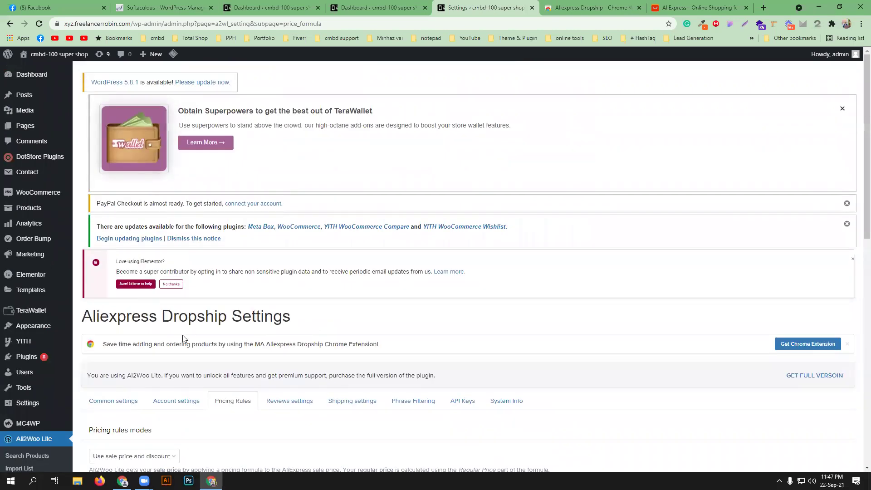
- Look through Ali2Woo's Reviews settings, then return to the AliExpress browser tab
left_click(195, 400)
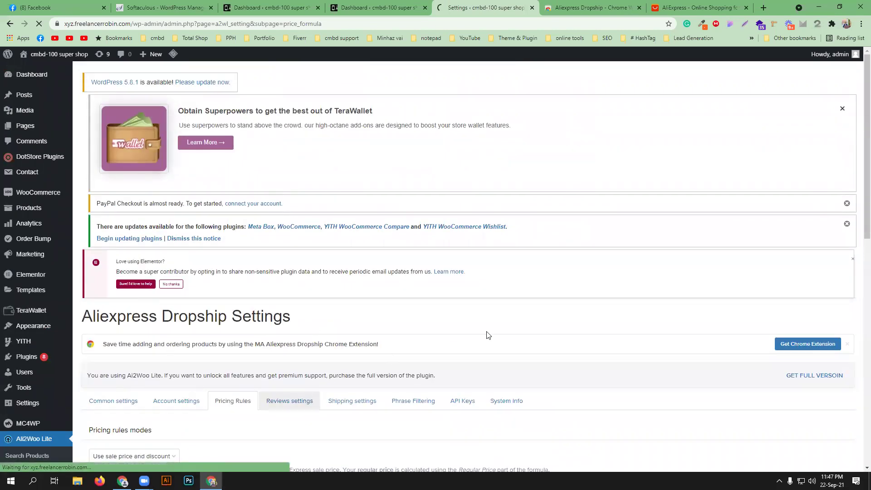
left_click(292, 400)
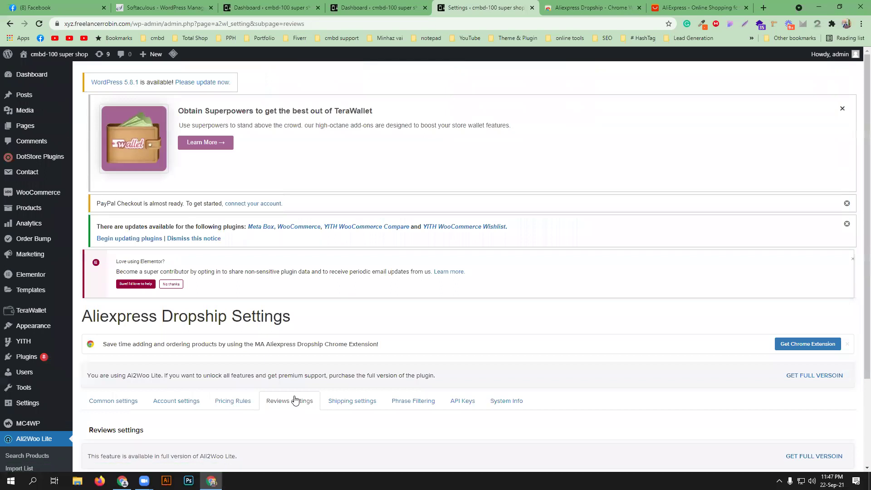
scroll(295, 400, "down", 3)
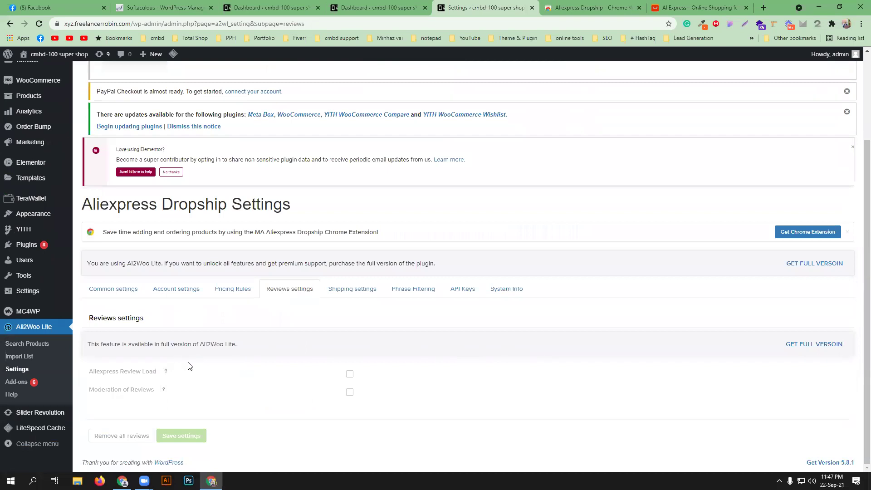
left_click(685, 5)
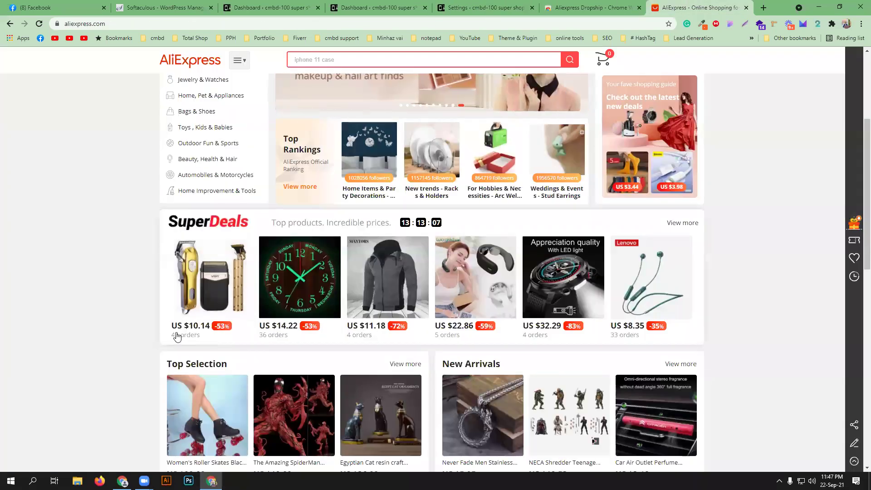
- Open the Salon Detangling Brush from More To Love and dismiss Chrome's notification prompt
scroll(80, 315, "down", 5)
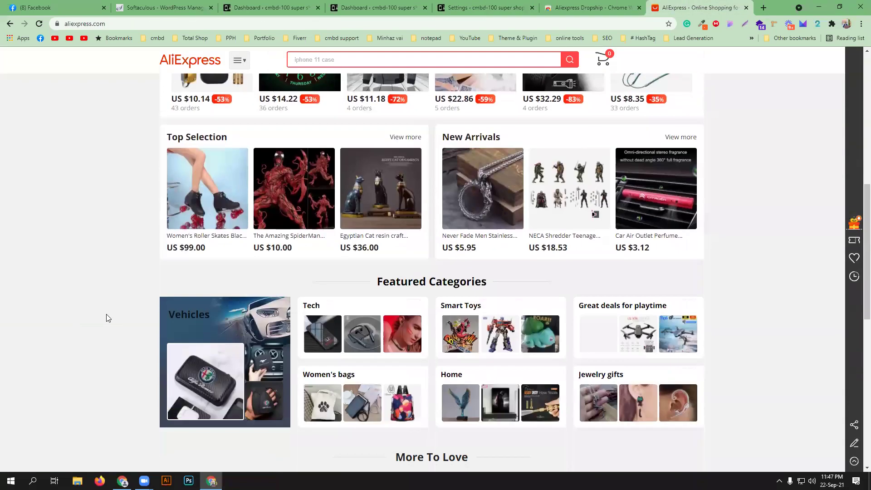
scroll(107, 318, "down", 7)
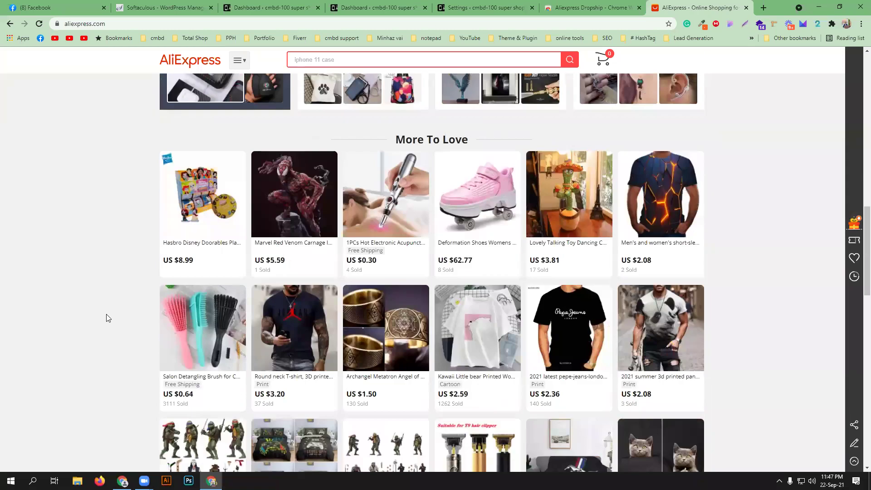
scroll(109, 320, "down", 1)
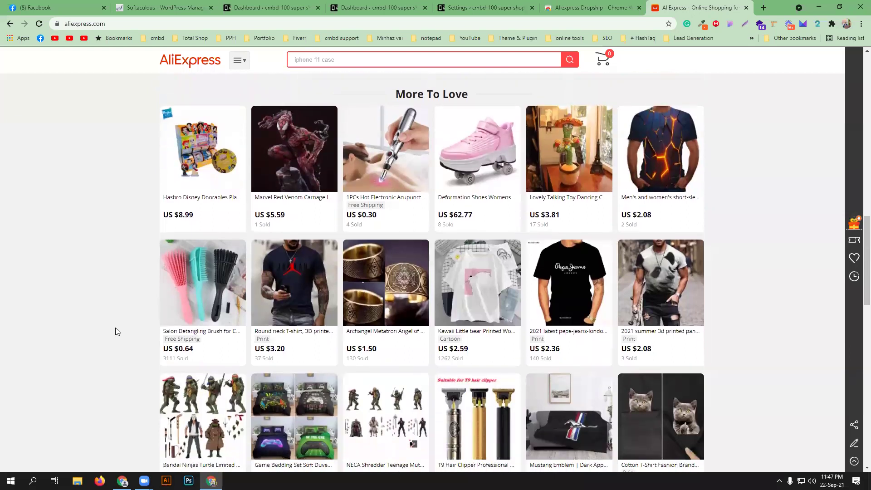
left_click(191, 334)
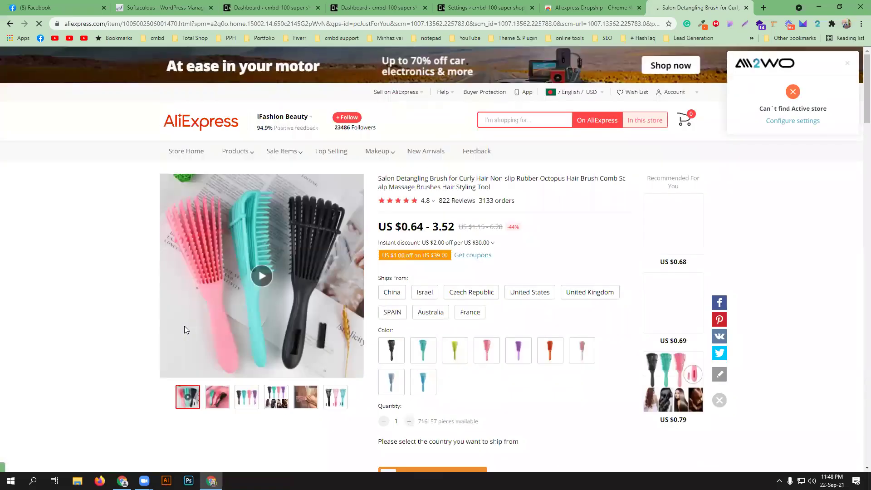
scroll(98, 294, "down", 8)
scroll(97, 296, "down", 15)
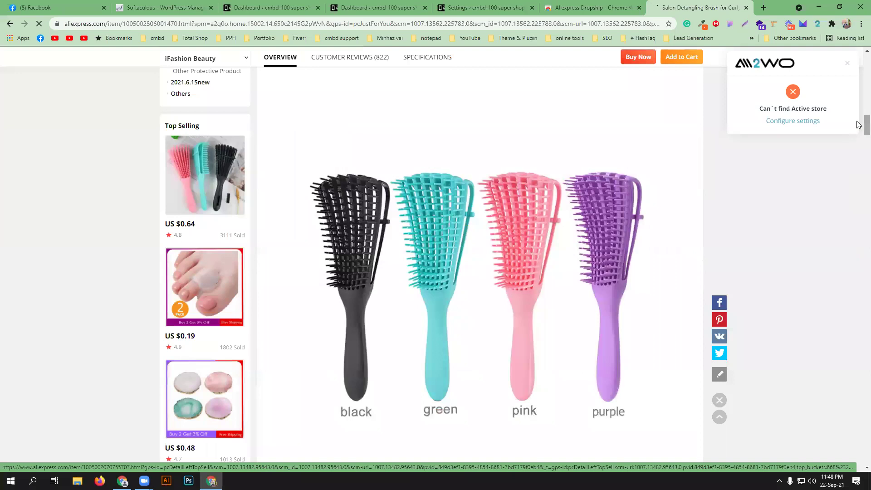
scroll(859, 81, "up", 18)
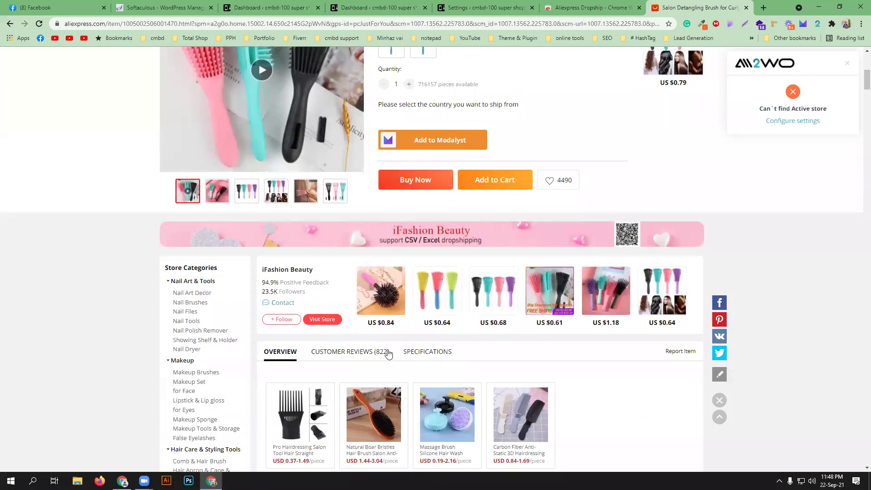
scroll(142, 348, "up", 4)
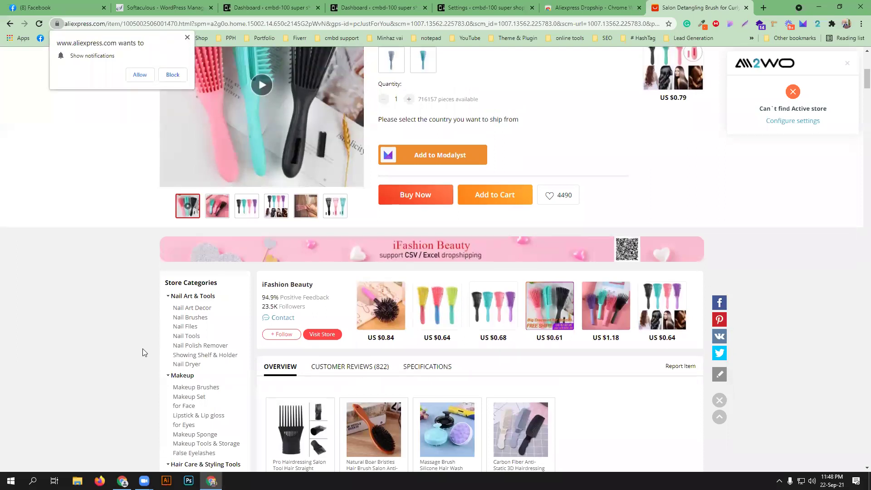
left_click(187, 37)
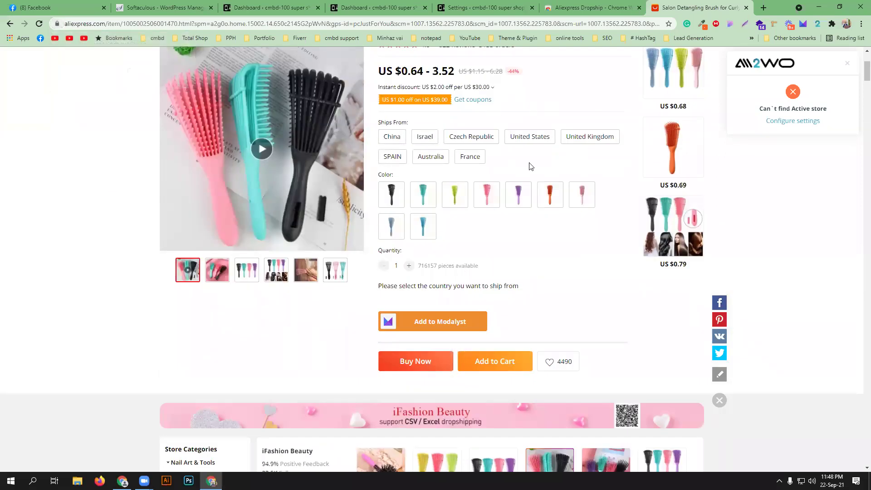
scroll(522, 202, "down", 1)
scroll(356, 354, "down", 3)
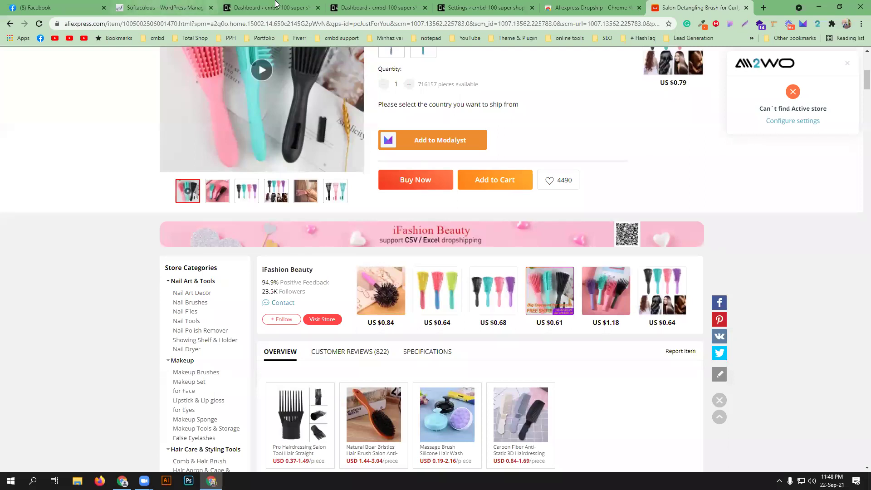
- Go to the WordPress Dashboard and open the shop's public site in a new tab
left_click(347, 6)
left_click(467, 7)
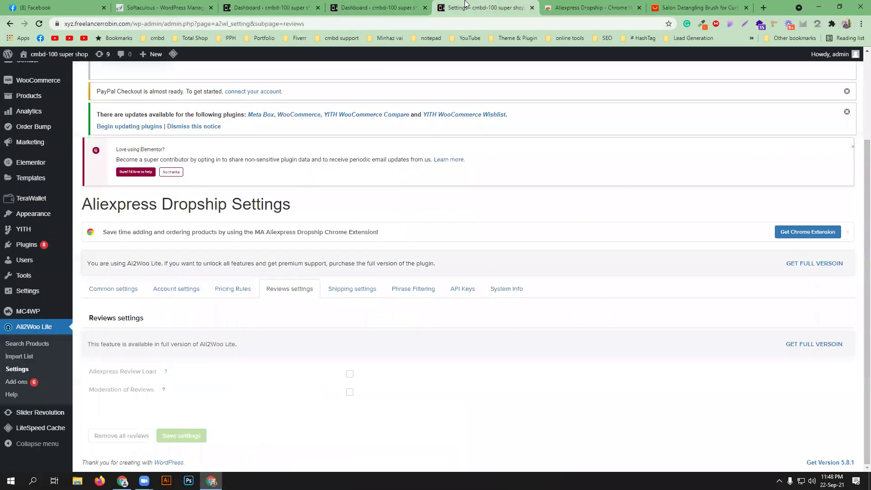
left_click(280, 7)
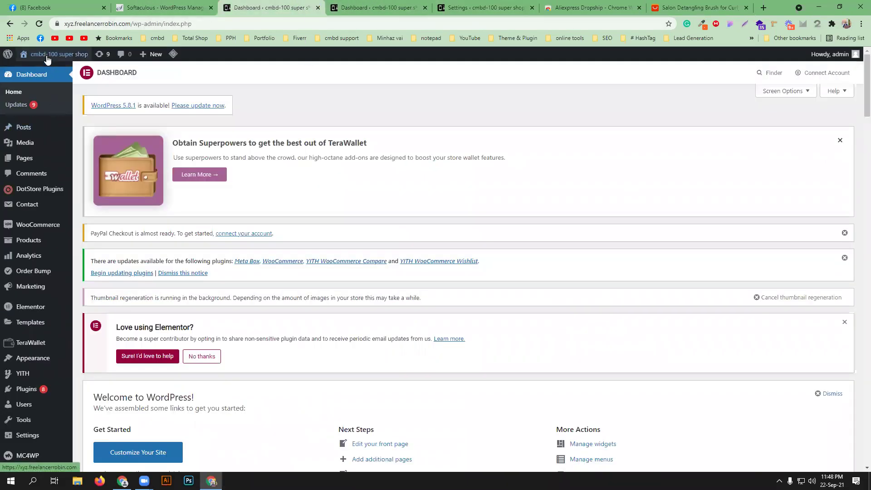
mouse_move(45, 56)
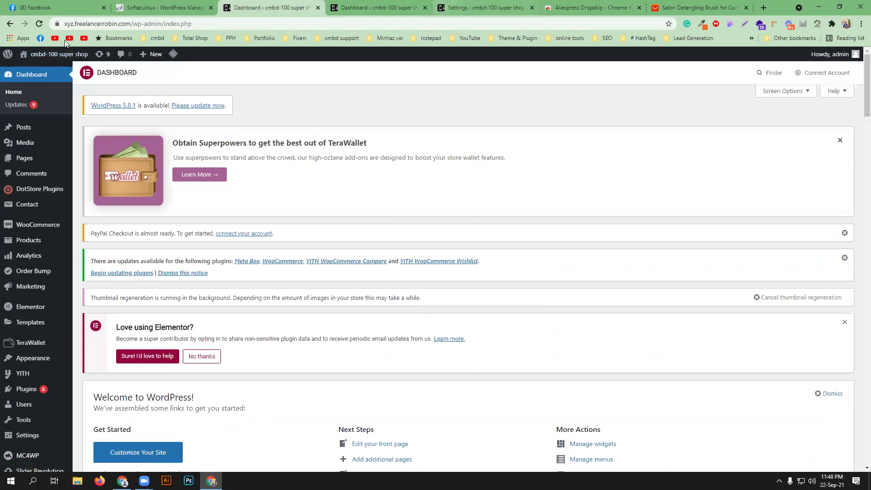
middle_click(32, 70)
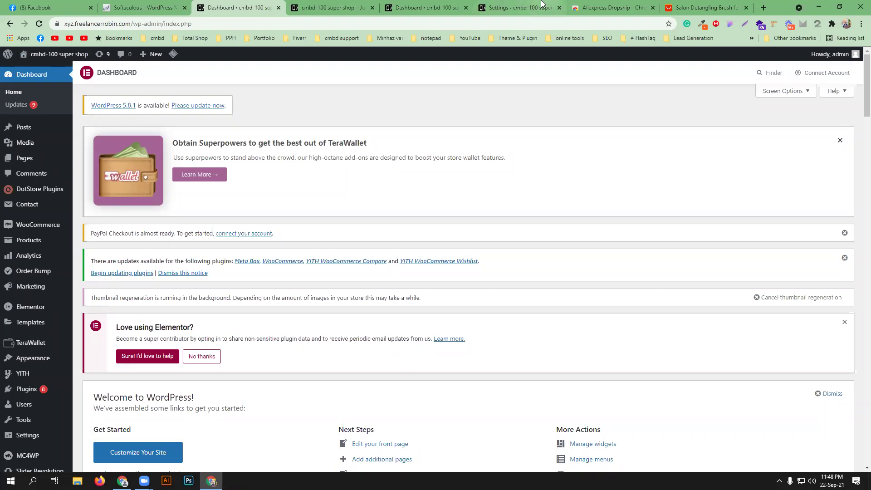
- Move between the Ali2Woo settings, detangling brush product page and Dashboard tabs
left_click(521, 12)
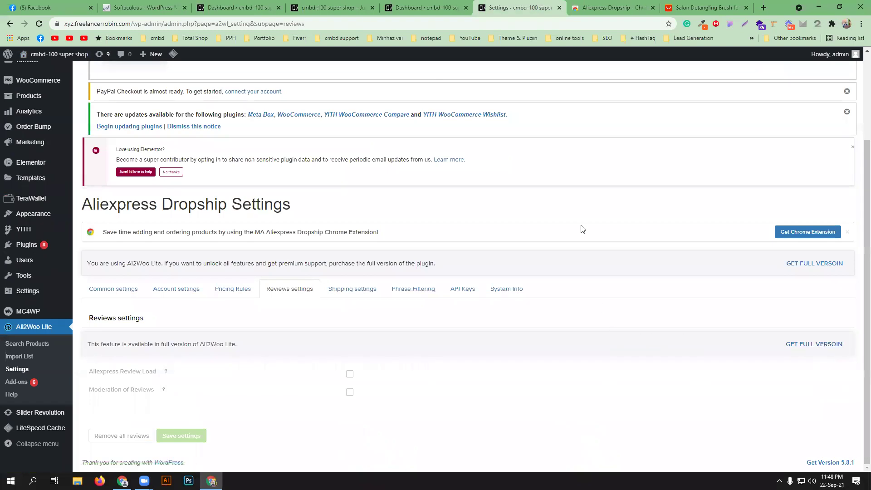
left_click(702, 7)
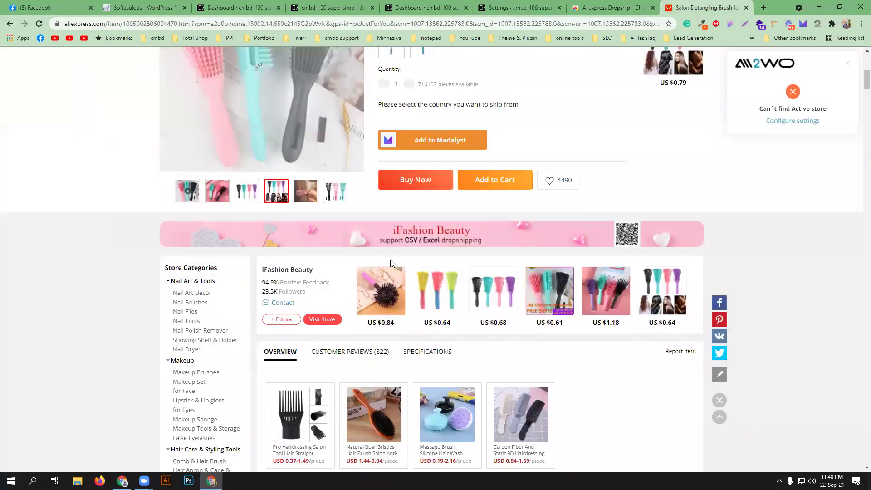
left_click(516, 6)
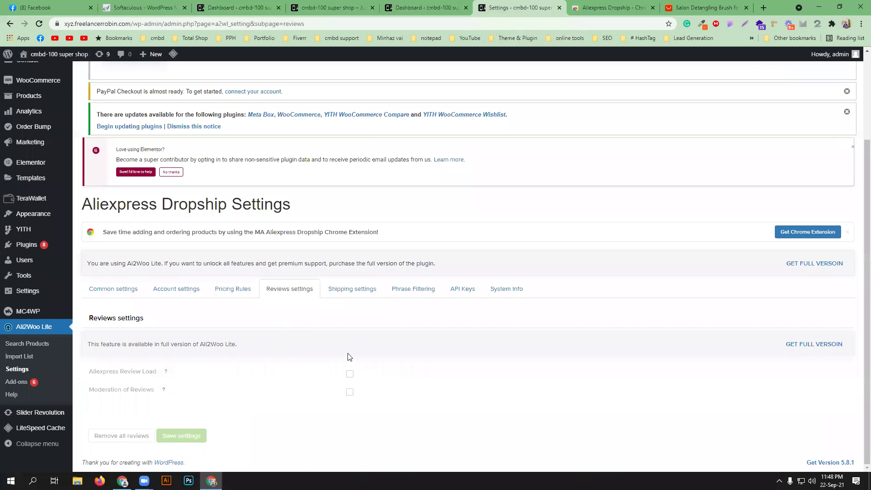
key("ctrl+shift+Tab")
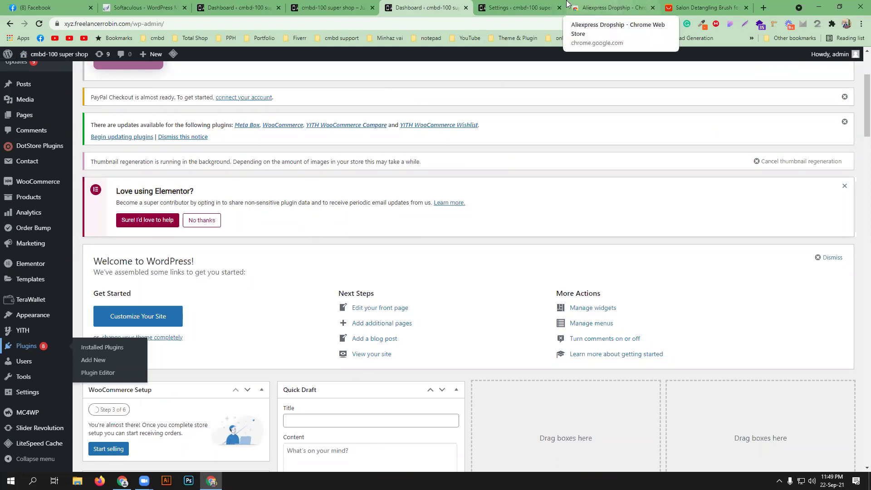
left_click(522, 8)
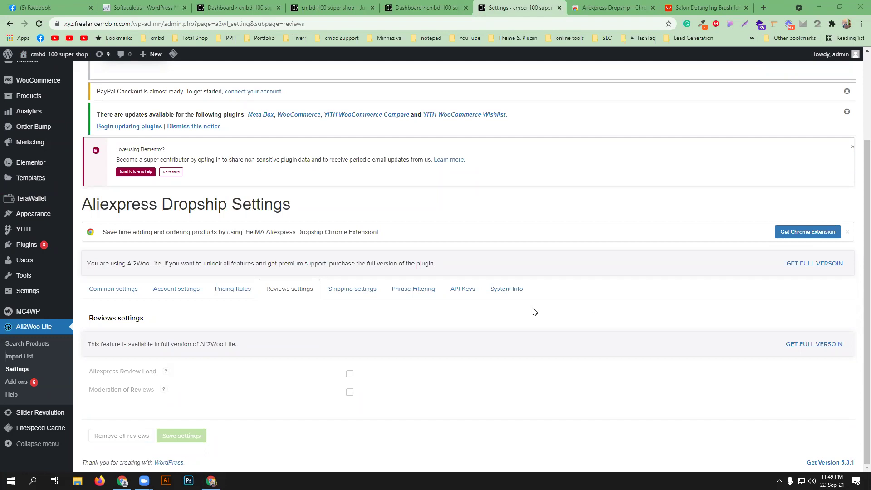
- Open the Ali2Woo Shipping settings tab
left_click(360, 298)
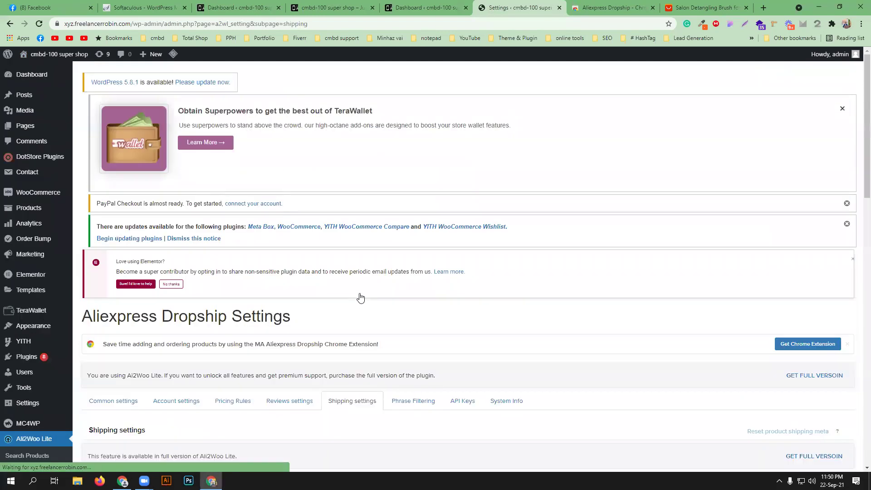
- Scroll through the shipping class, United States default country and shipping label fields
scroll(340, 296, "down", 3)
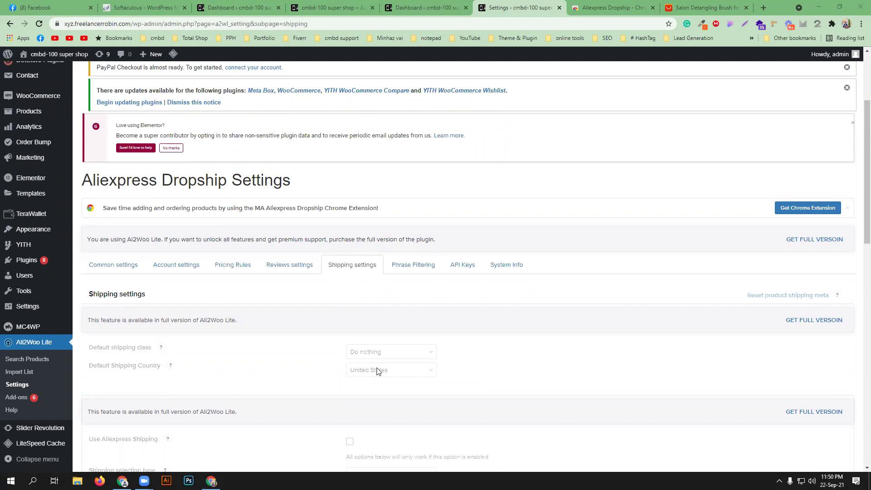
scroll(377, 370, "down", 3)
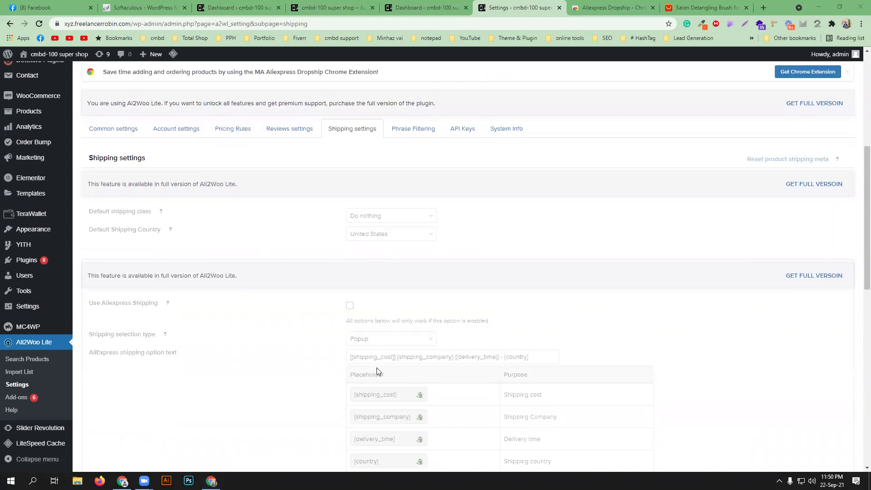
scroll(377, 371, "down", 2)
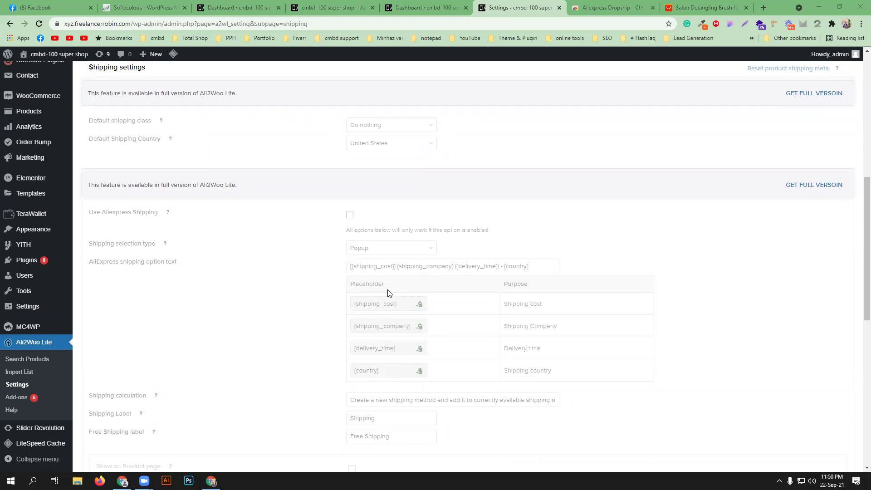
scroll(402, 283, "up", 2)
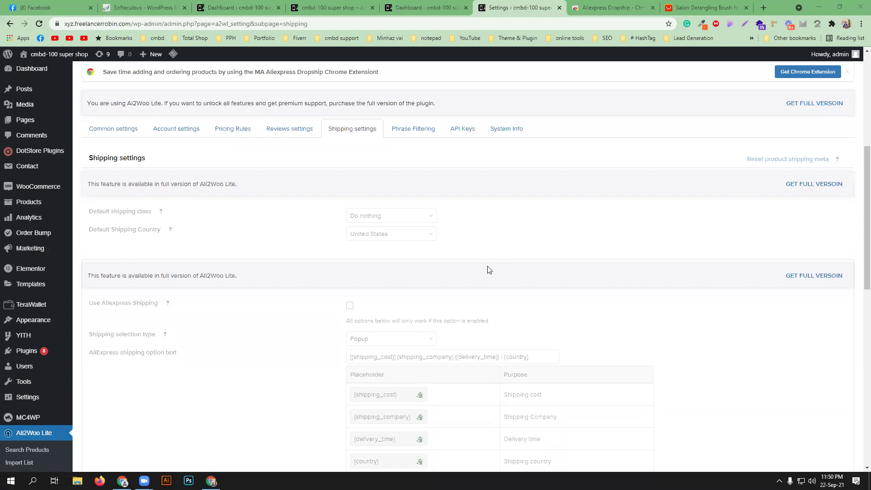
scroll(488, 270, "down", 4)
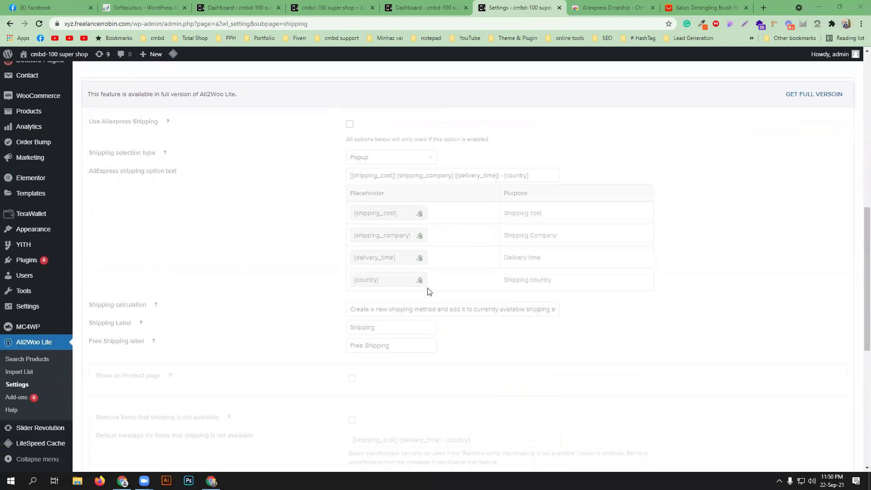
scroll(397, 289, "up", 3)
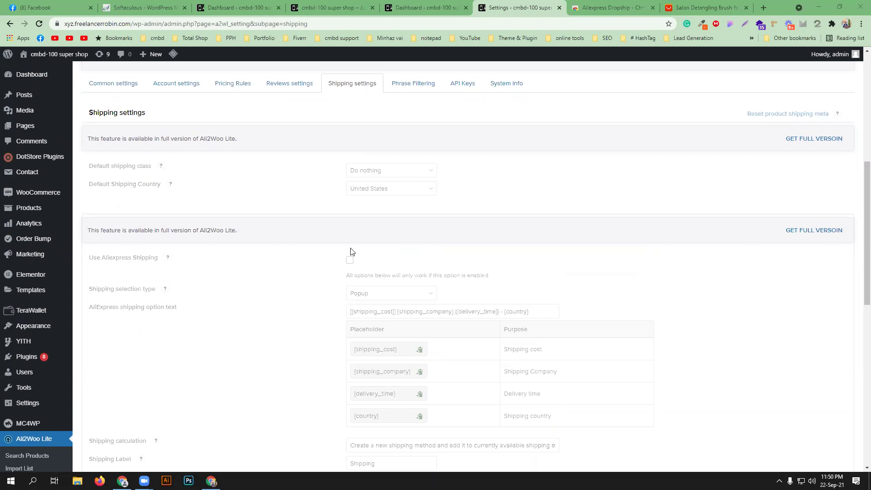
scroll(229, 265, "up", 3)
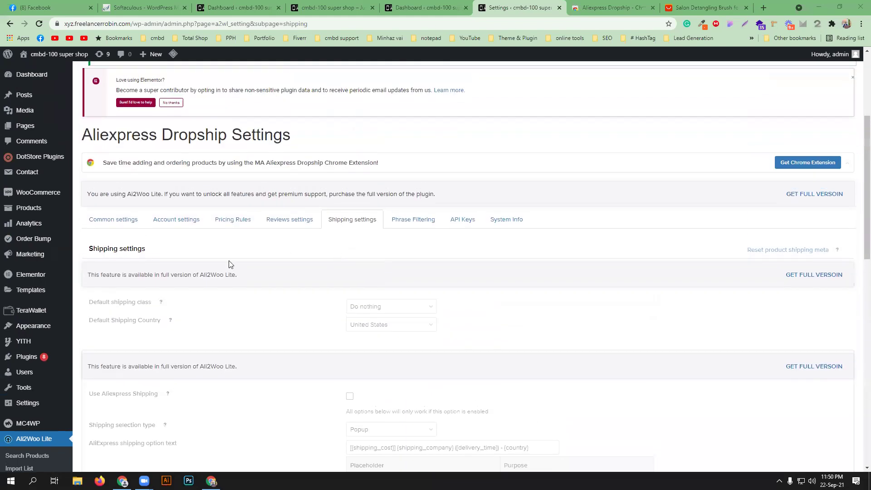
- Pass through Phrase Filtering to the API Keys tab, then add and save an API key named New key
left_click(414, 220)
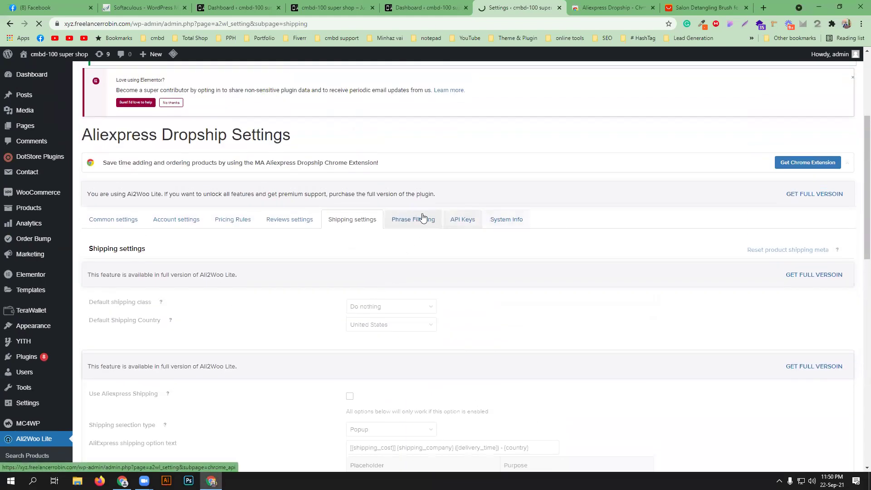
scroll(376, 312, "down", 2)
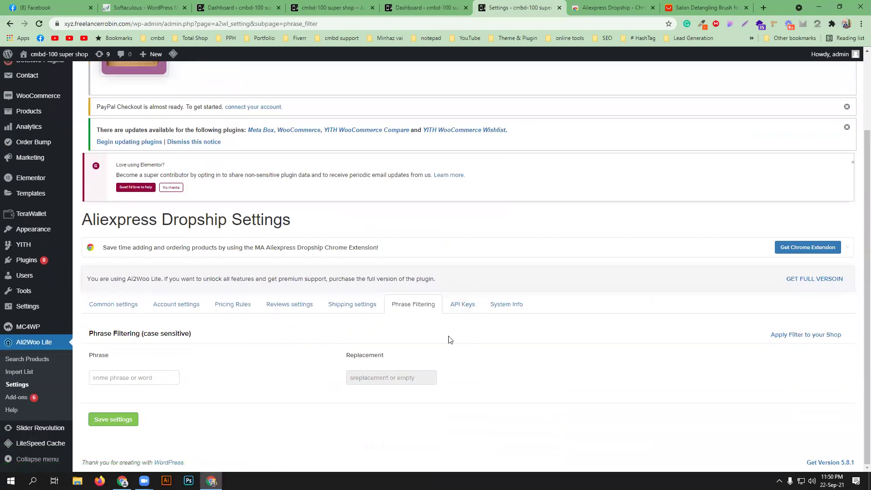
left_click(470, 307)
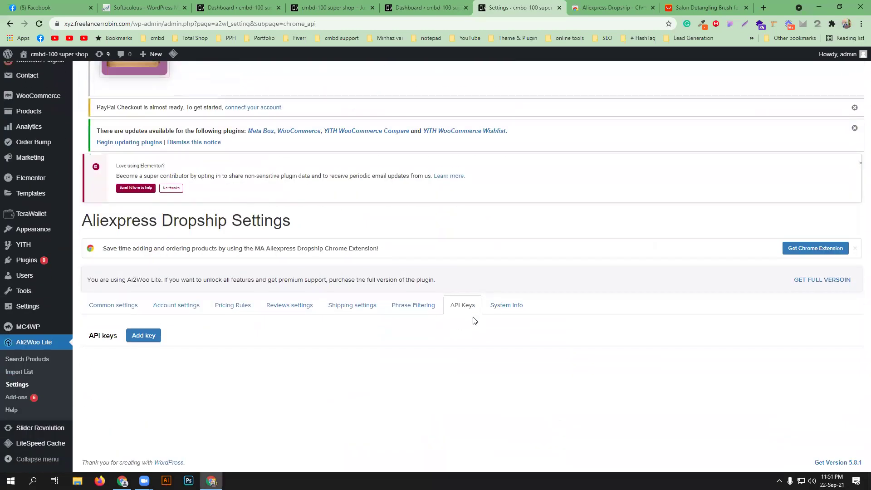
left_click(143, 336)
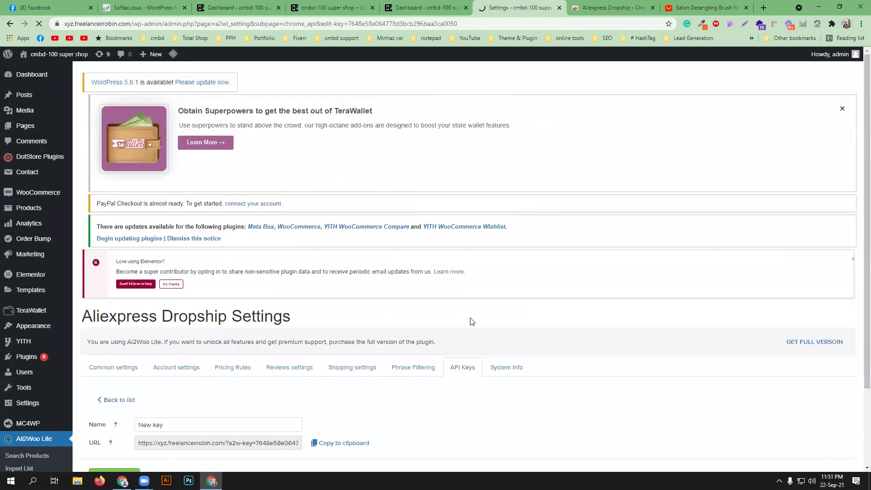
scroll(472, 322, "down", 3)
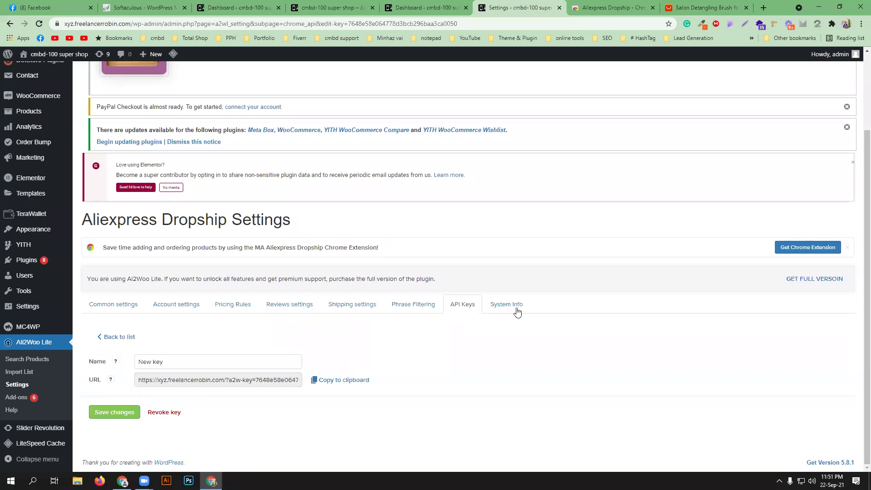
left_click(101, 418)
- Check the System Info (PHP version OK), then go back to the API Keys list showing New key
left_click(101, 413)
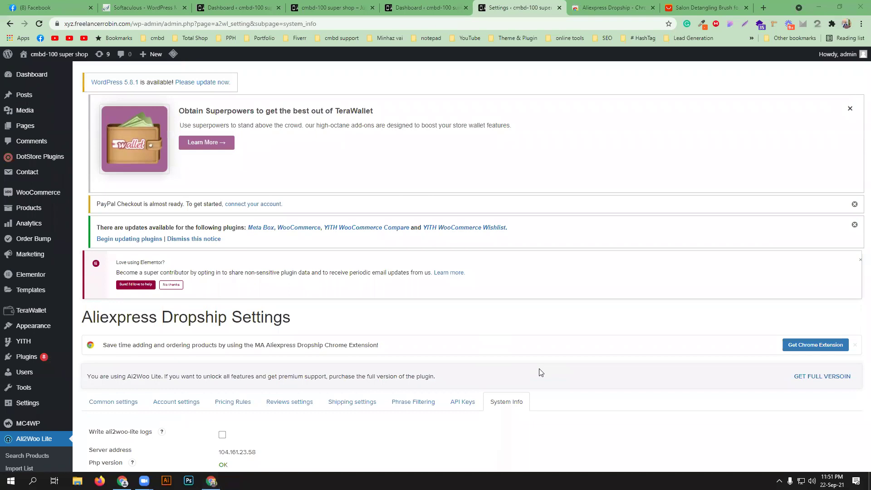
scroll(541, 372, "down", 3)
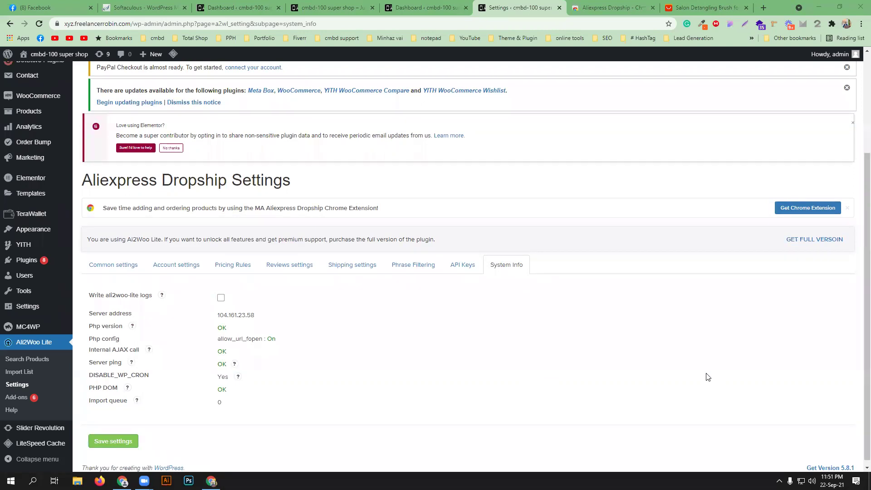
left_click(463, 264)
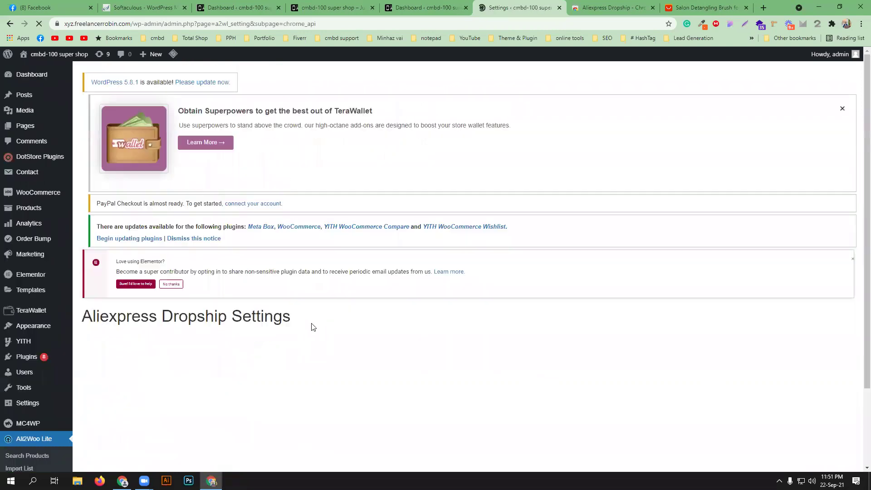
scroll(499, 400, "down", 3)
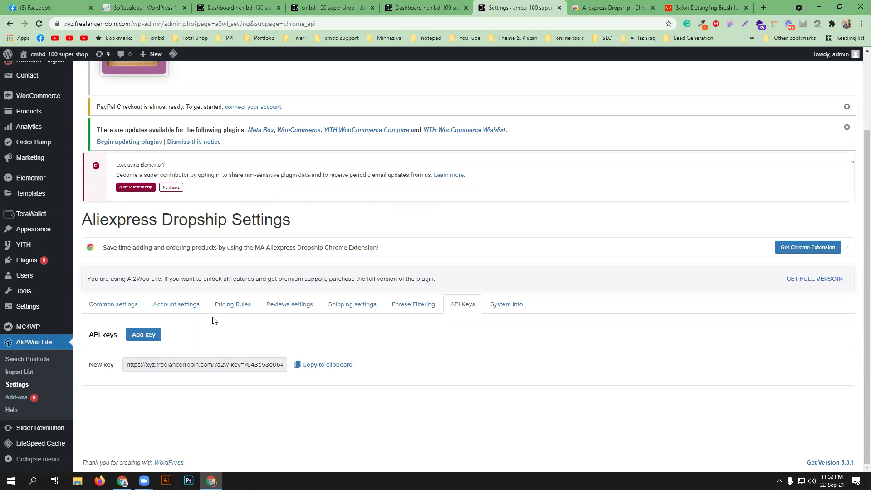
- Review the Common settings: English language, US Dollar currency, order fulfillment and schedule options
left_click(115, 306)
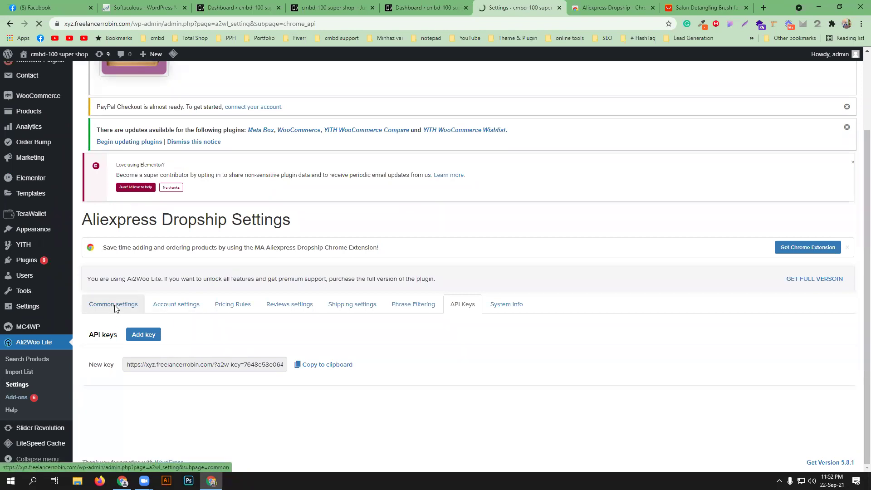
scroll(537, 354, "down", 5)
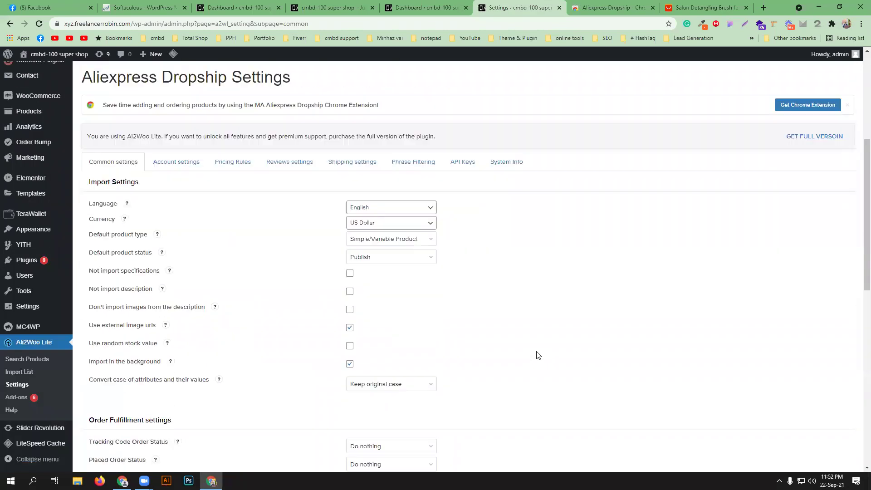
scroll(538, 355, "down", 10)
scroll(537, 355, "up", 4)
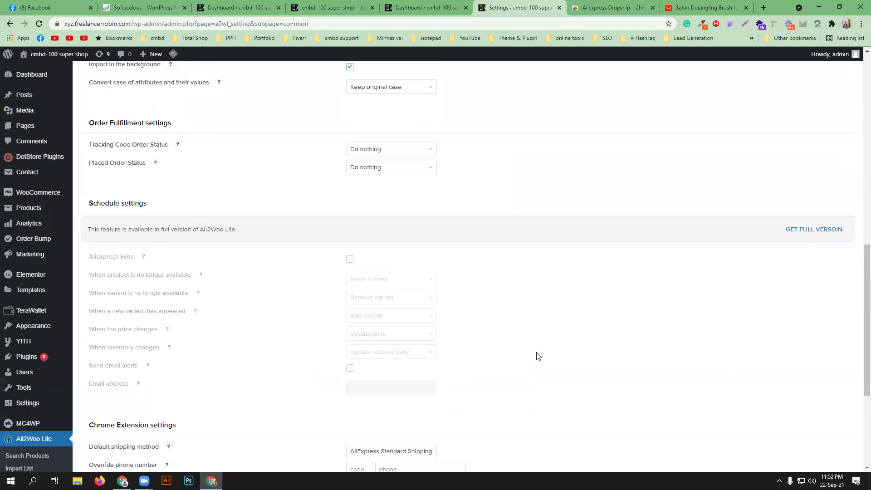
scroll(538, 356, "up", 13)
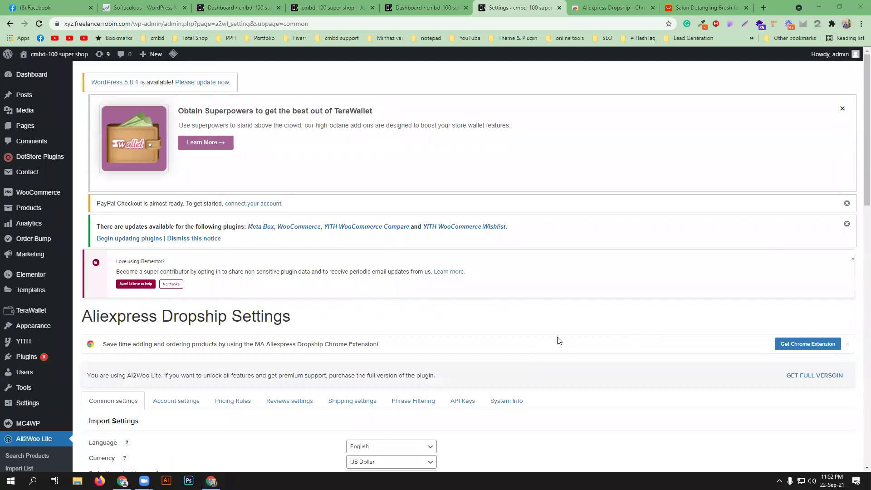
scroll(558, 341, "down", 2)
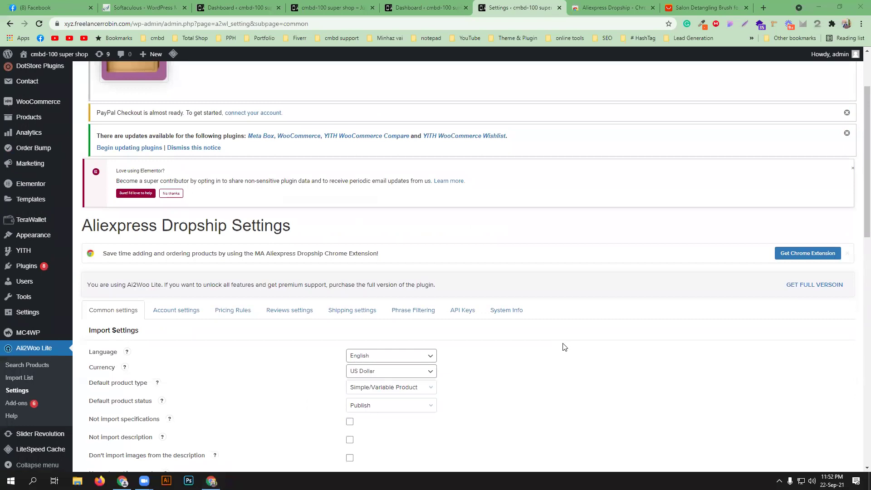
- Open Search Products, look at the Add-ons page, then return to the empty keyword search form
left_click(24, 366)
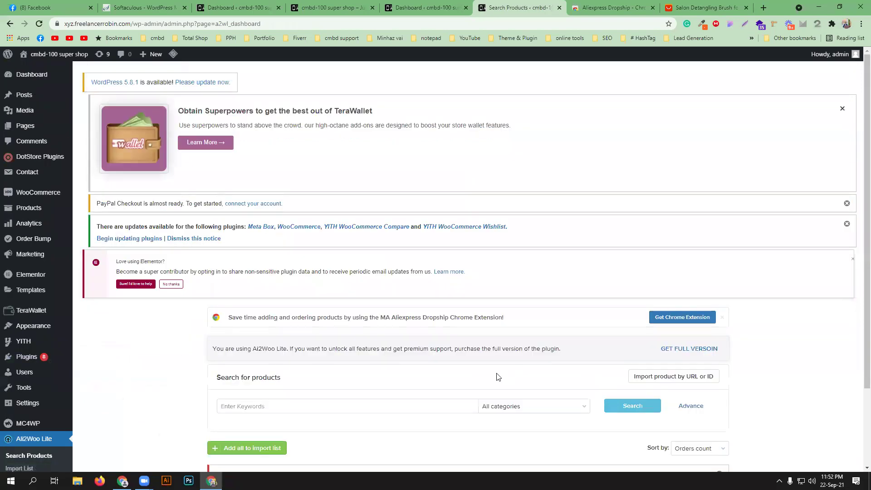
scroll(498, 377, "down", 3)
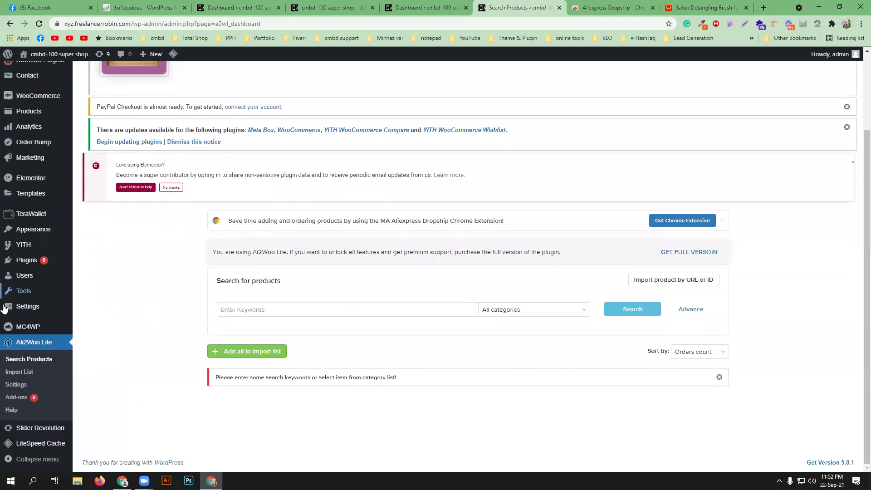
left_click(18, 398)
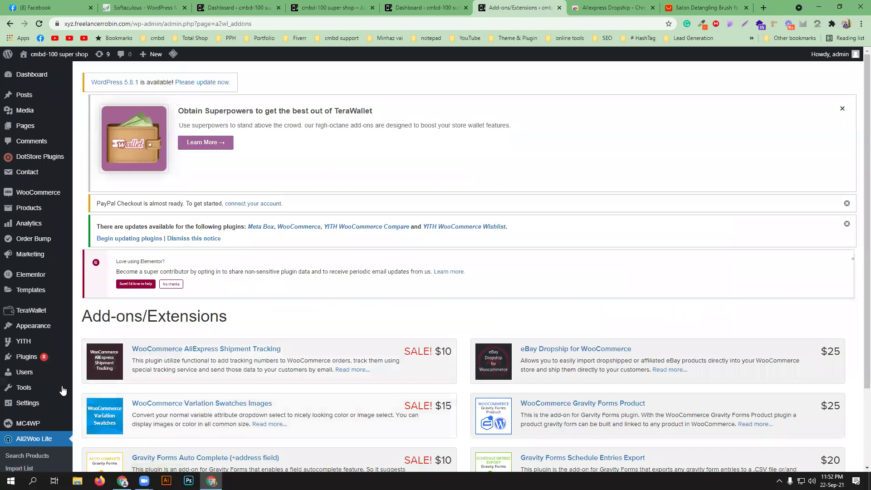
scroll(244, 317, "down", 3)
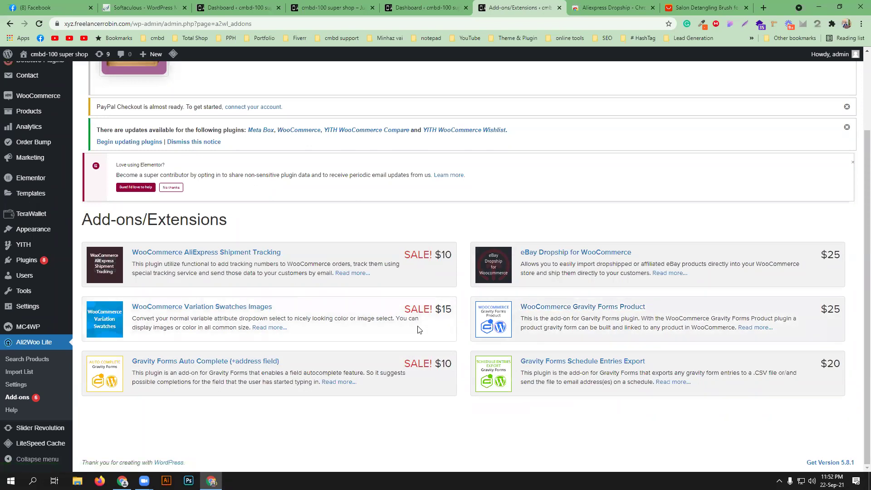
left_click(22, 349)
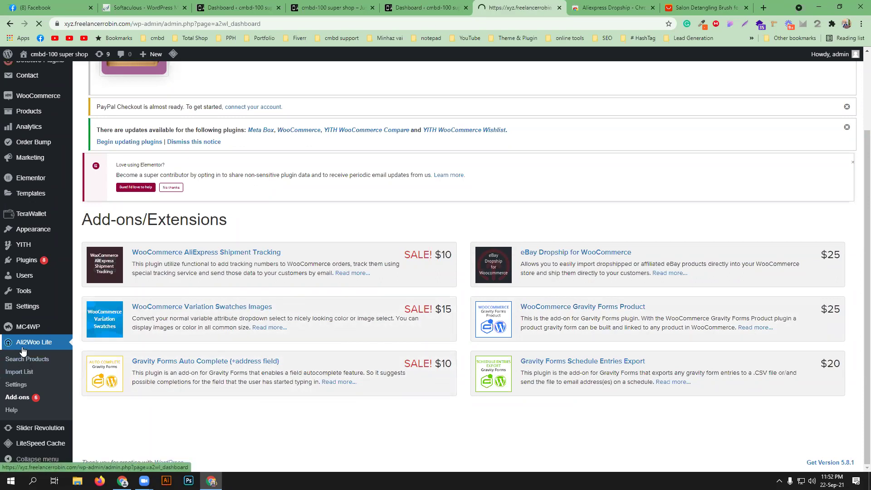
scroll(370, 350, "down", 3)
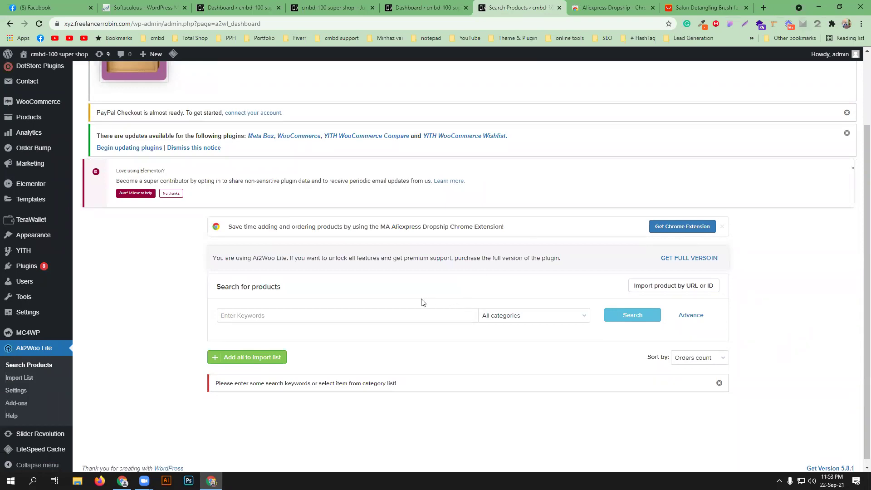
scroll(425, 302, "up", 2)
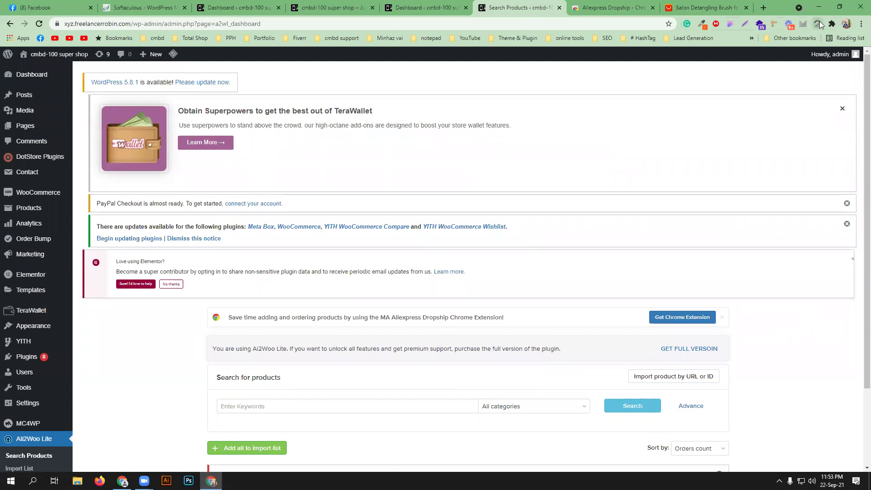
- Switch to the AliExpress tab and go to the homepage using the AliExpress logo
left_click(726, 6)
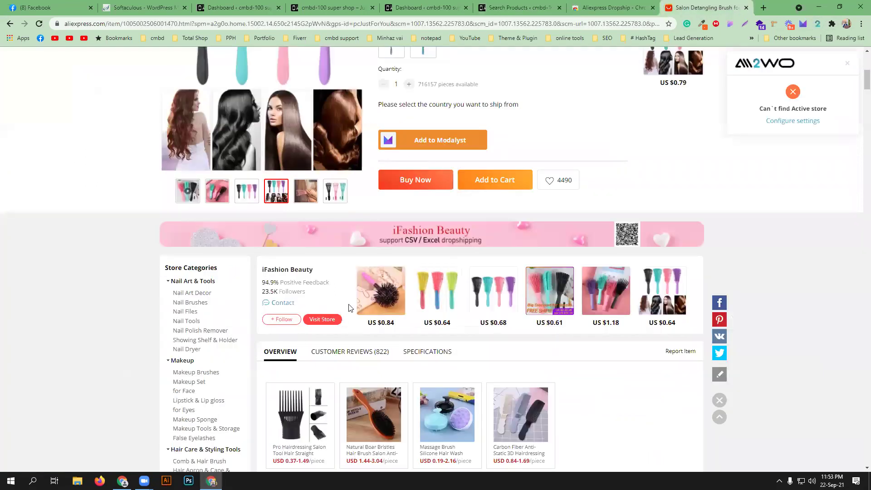
scroll(202, 286, "up", 8)
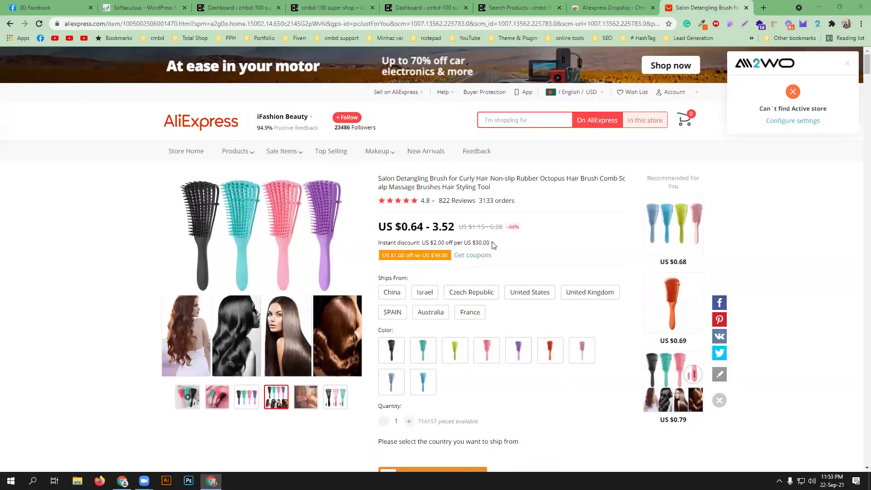
mouse_move(235, 152)
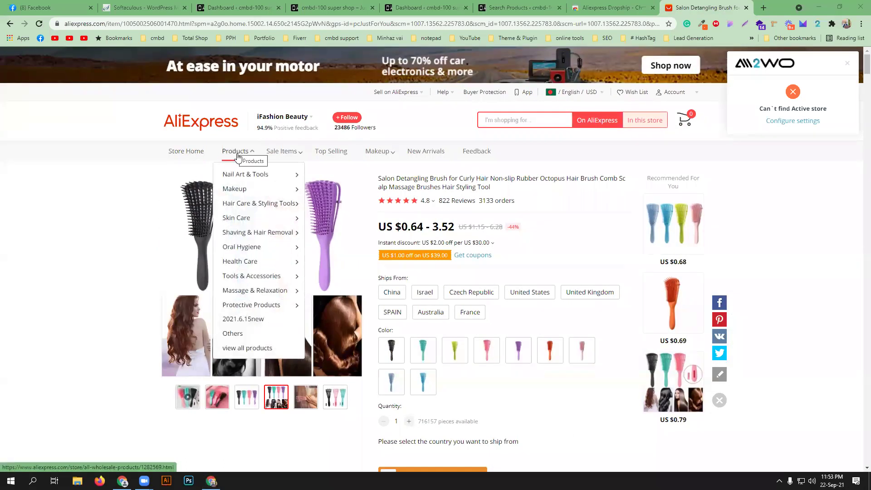
left_click(247, 249)
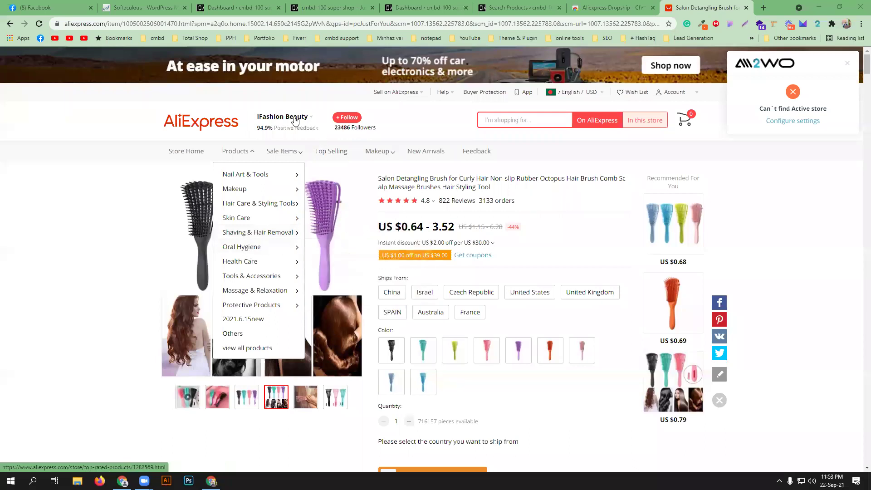
left_click(210, 121)
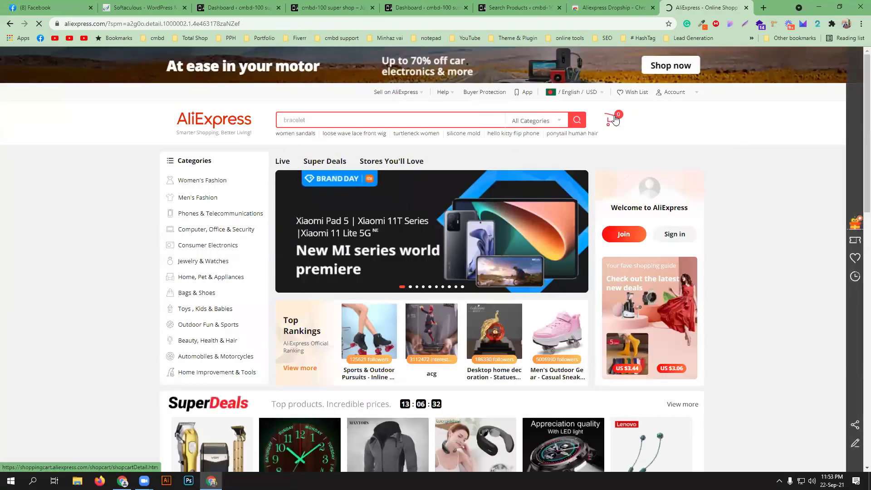
- Sign in to the AliExpress buyer account with saved credentials, reloading and retrying once
mouse_move(681, 96)
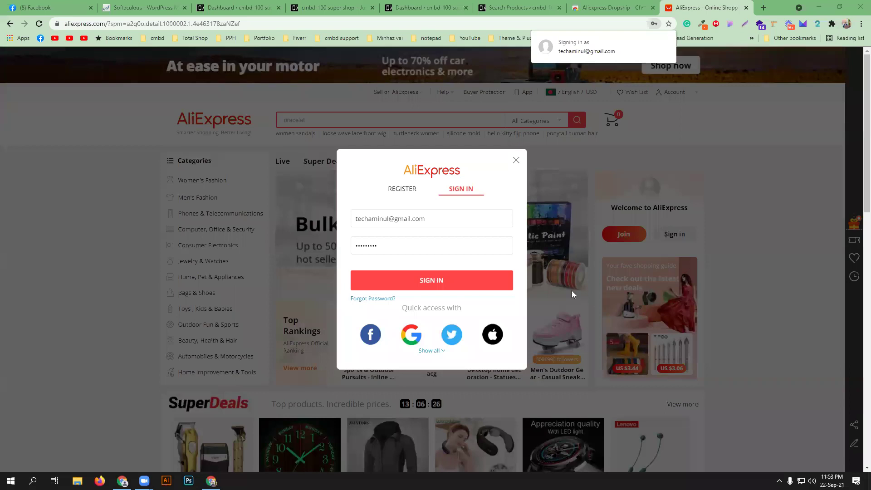
left_click(461, 283)
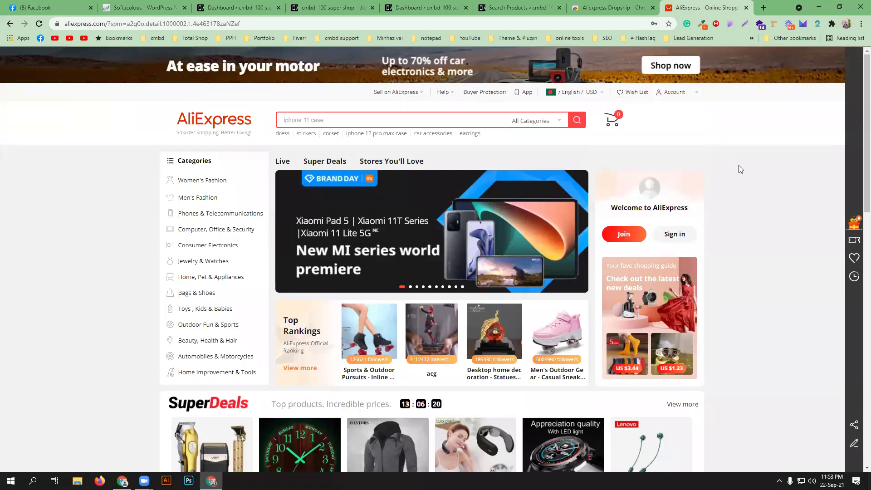
mouse_move(684, 92)
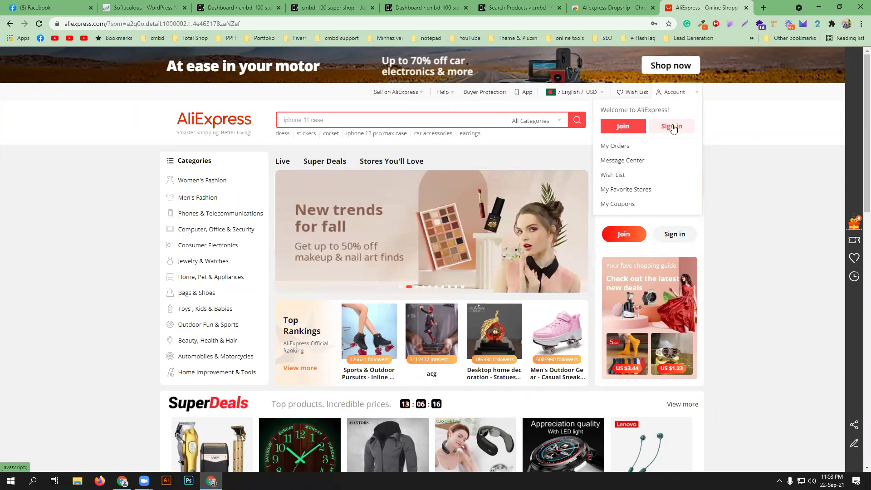
left_click(673, 126)
left_click(450, 281)
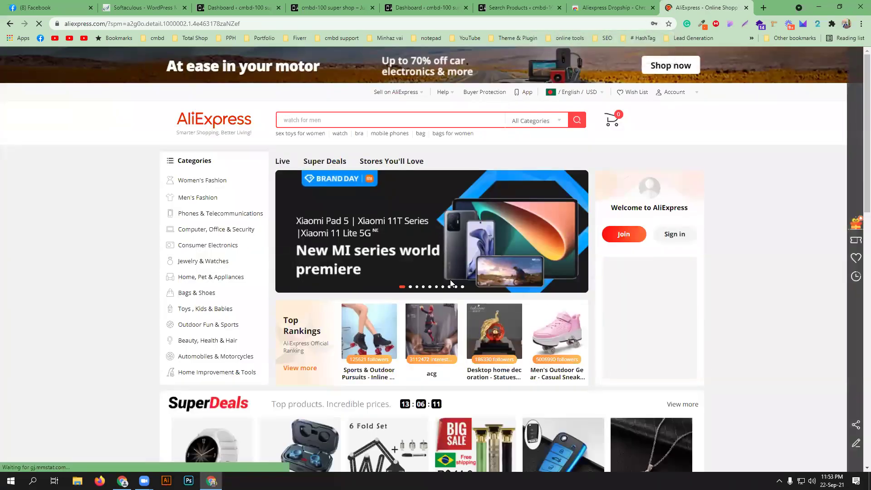
mouse_move(686, 100)
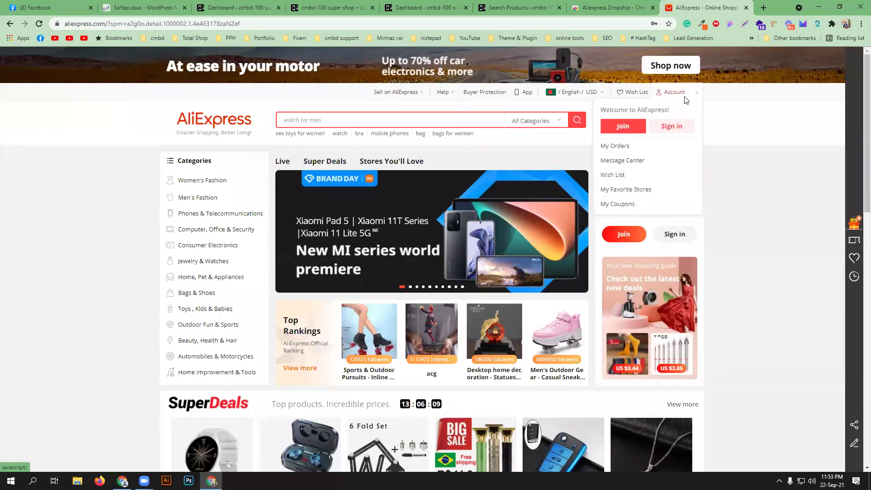
left_click(43, 24)
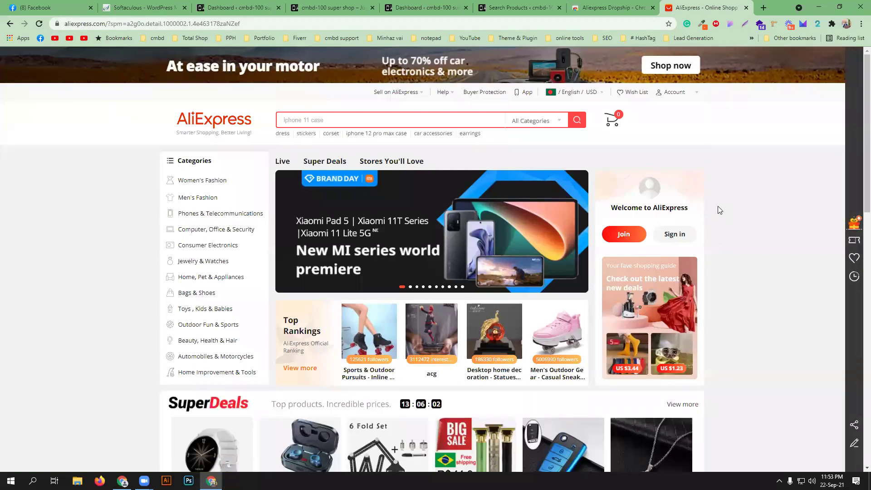
left_click(683, 237)
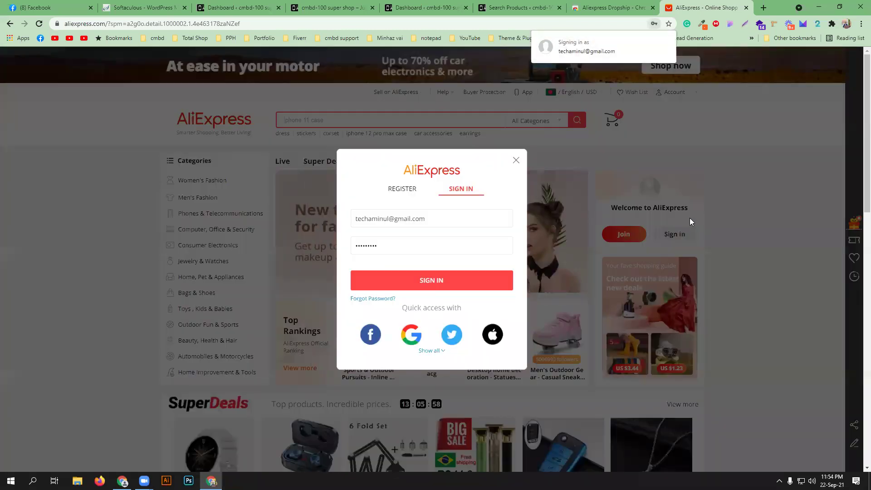
left_click(446, 280)
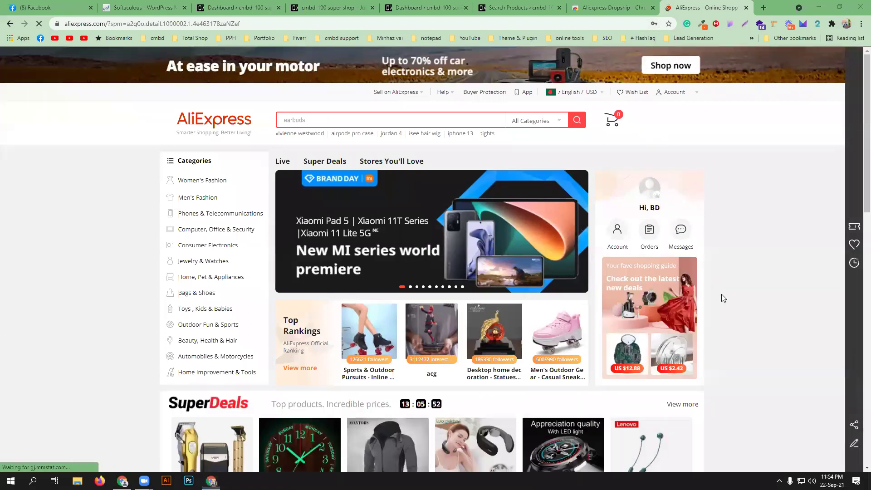
mouse_move(206, 185)
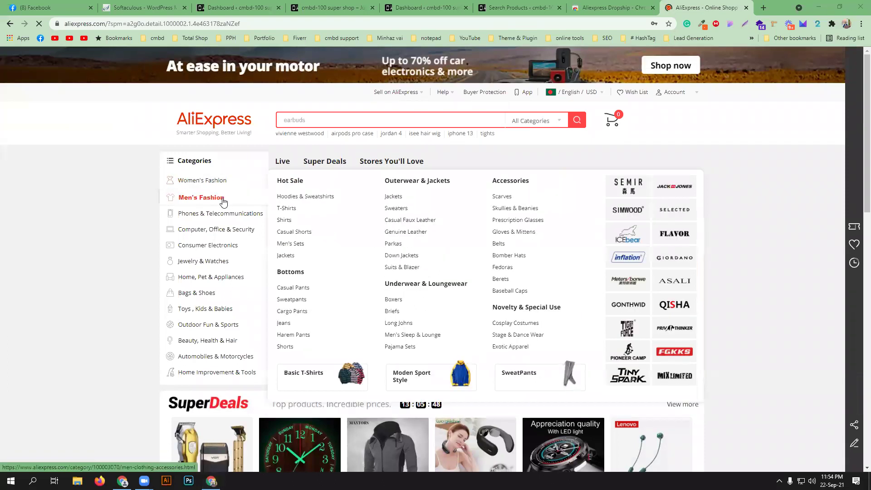
- Open the men's Shirts category and view the Ali2Woo extension popup's shipping settings
left_click(285, 221)
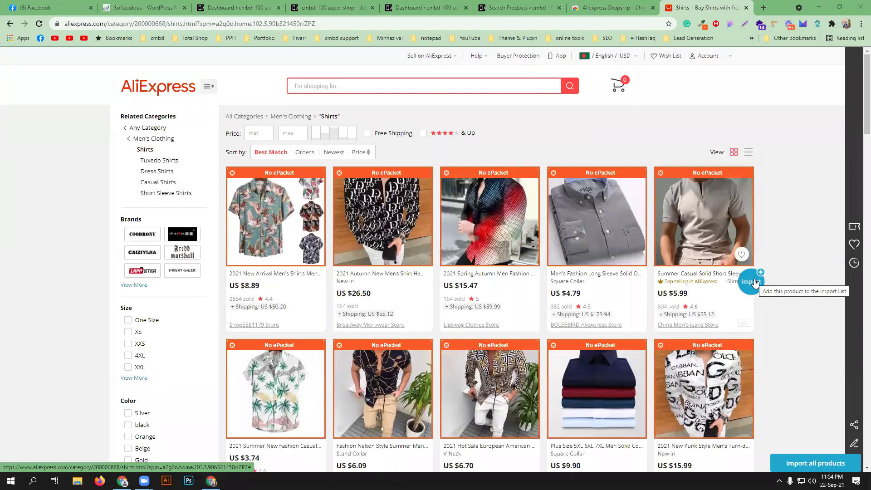
left_click(817, 25)
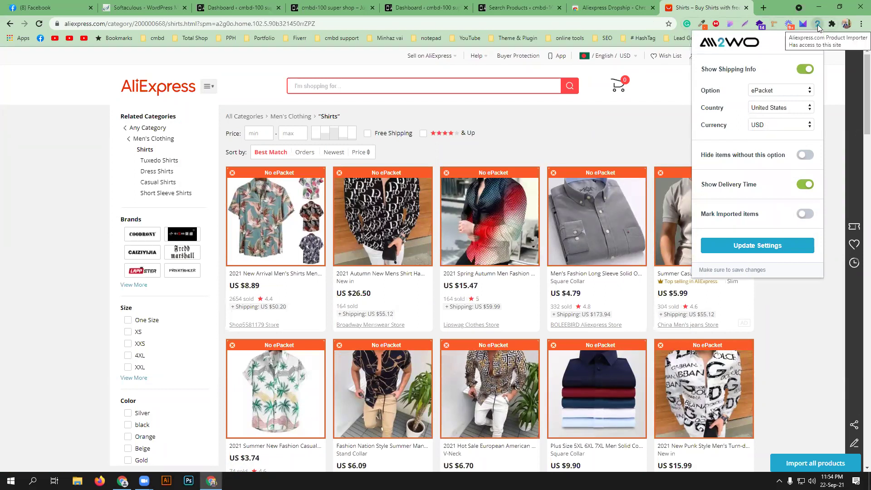
left_click(794, 313)
mouse_move(751, 287)
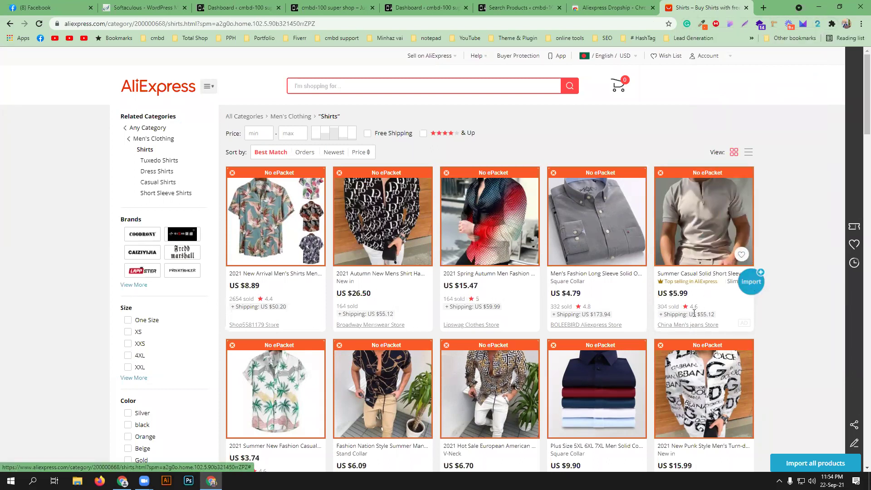
mouse_move(261, 245)
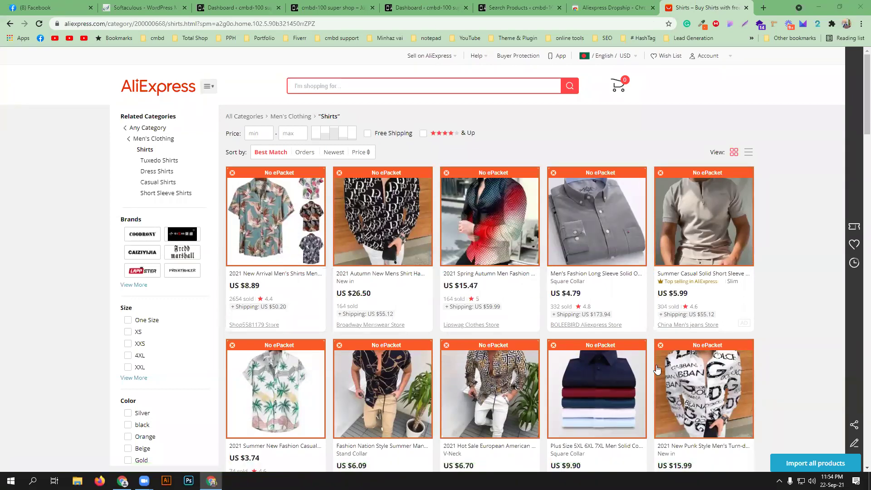
mouse_move(658, 370)
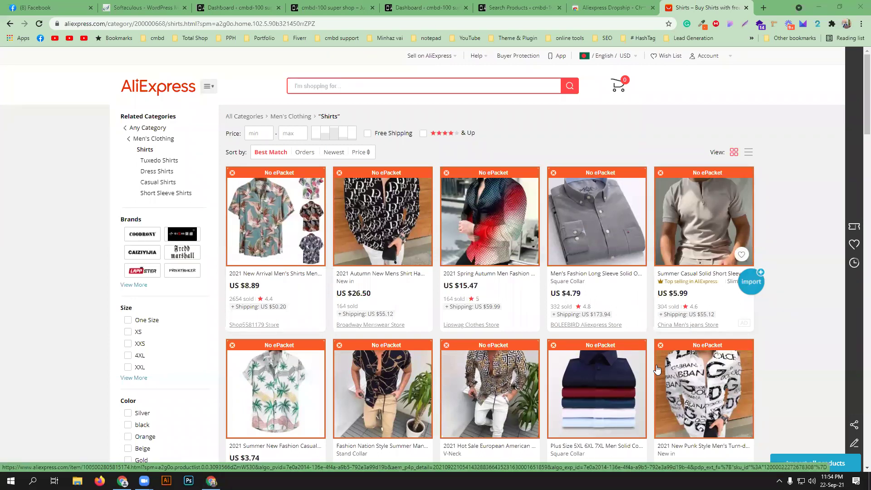
- Open the US $8.89 Hawaiian shirt in a new tab, inspect its page and URL, then return to Shirts
left_click(275, 274)
left_click(699, 8)
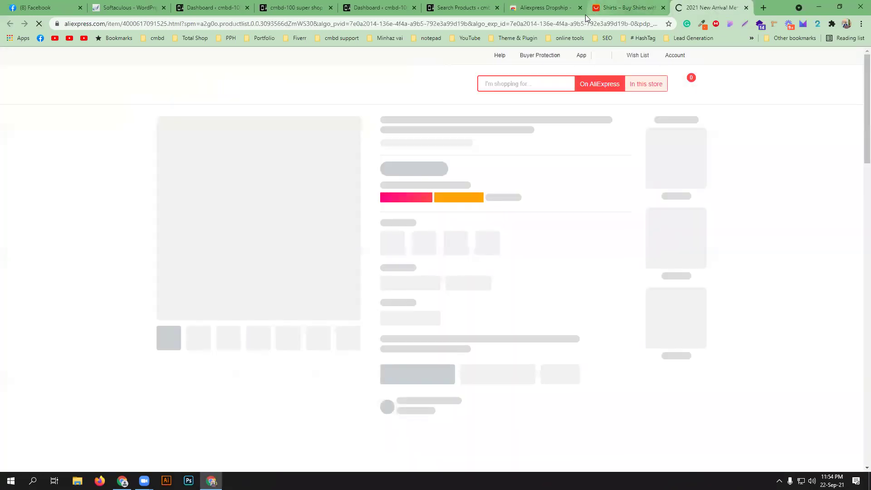
left_click(584, 24)
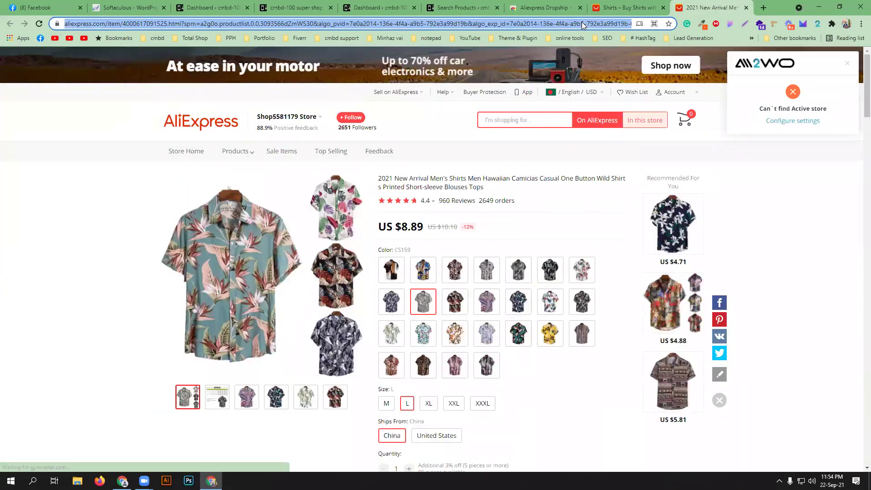
scroll(601, 245, "down", 4)
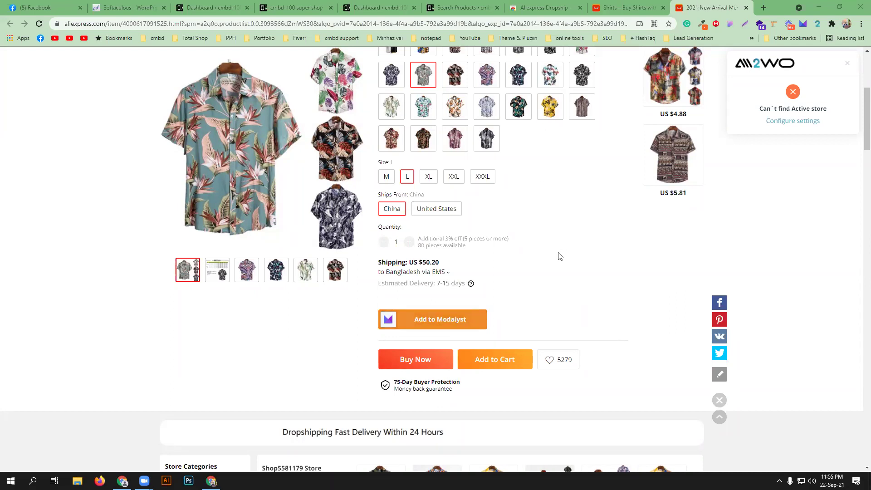
scroll(562, 270, "up", 3)
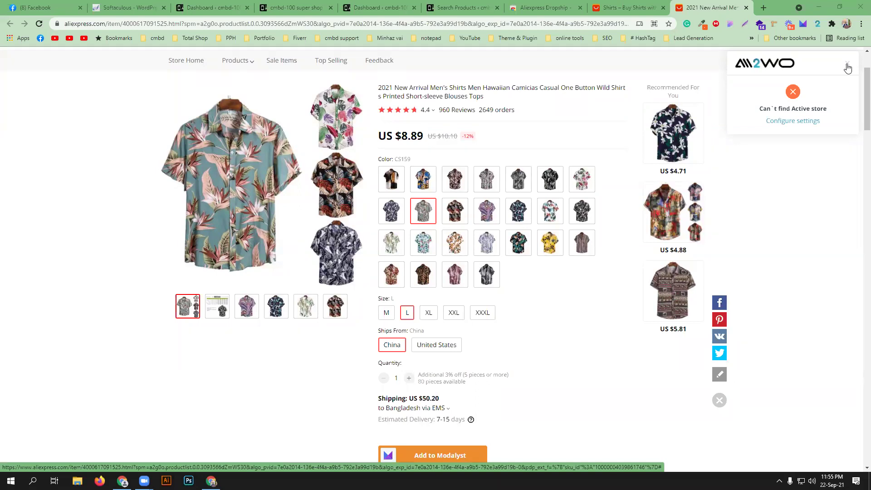
double_click(499, 23)
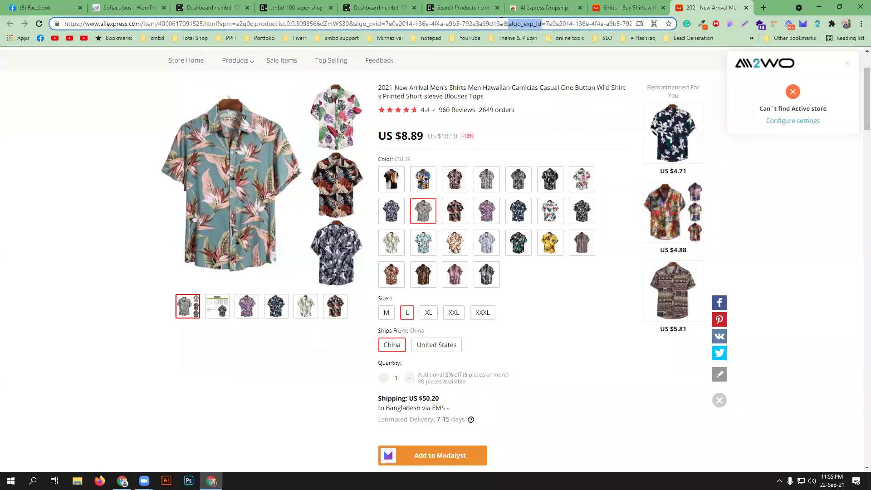
left_click(621, 5)
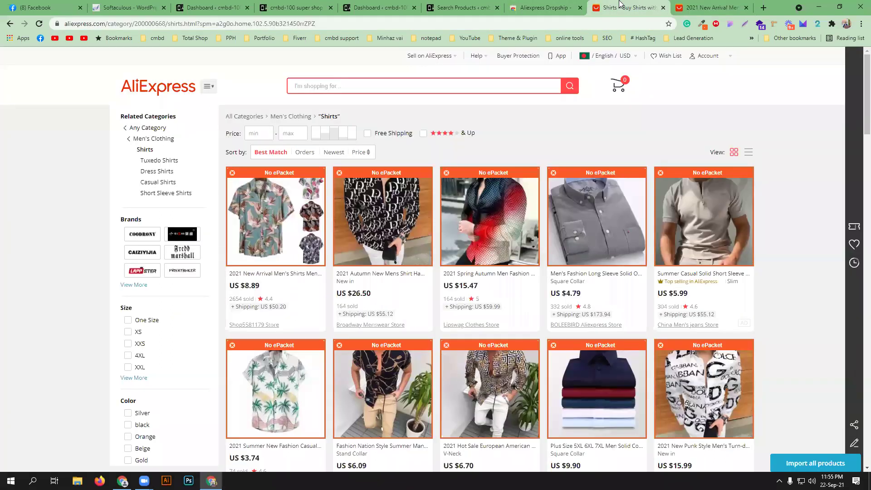
- Set the price range to US $10–50 and show only free-shipping shirts, dropping the star-rating filter
left_click(258, 133)
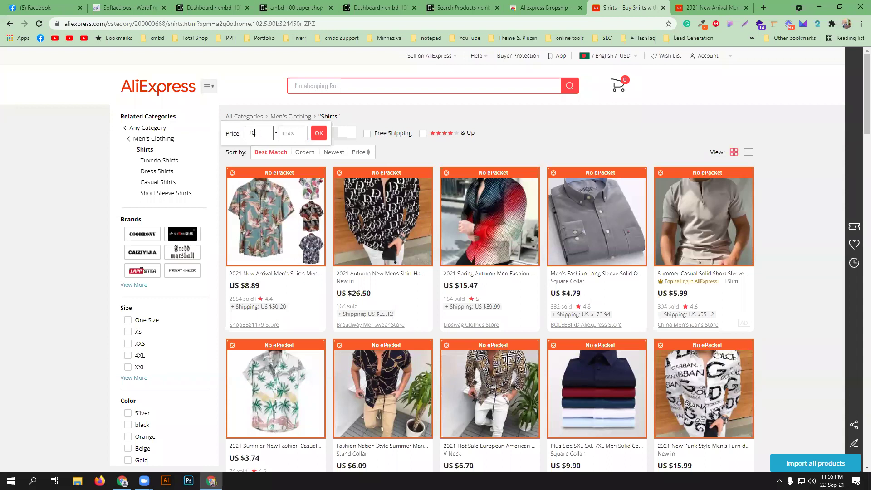
left_click(287, 133)
left_click(319, 133)
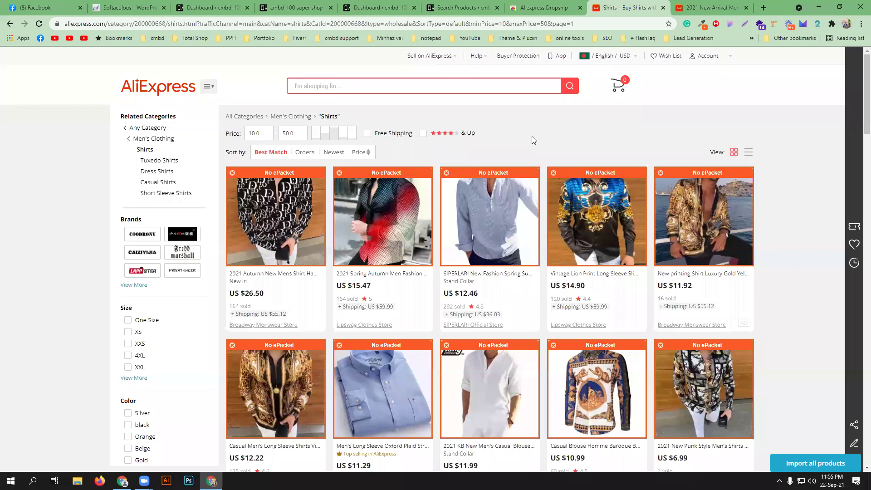
left_click(367, 134)
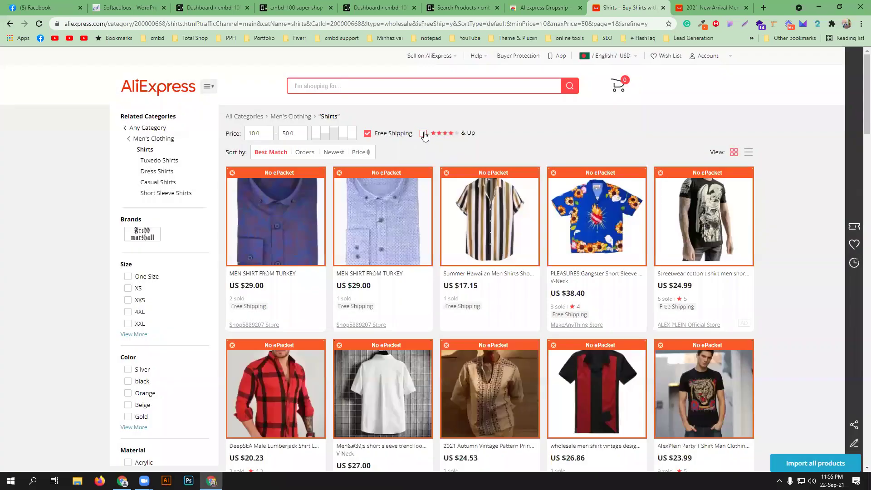
left_click(424, 134)
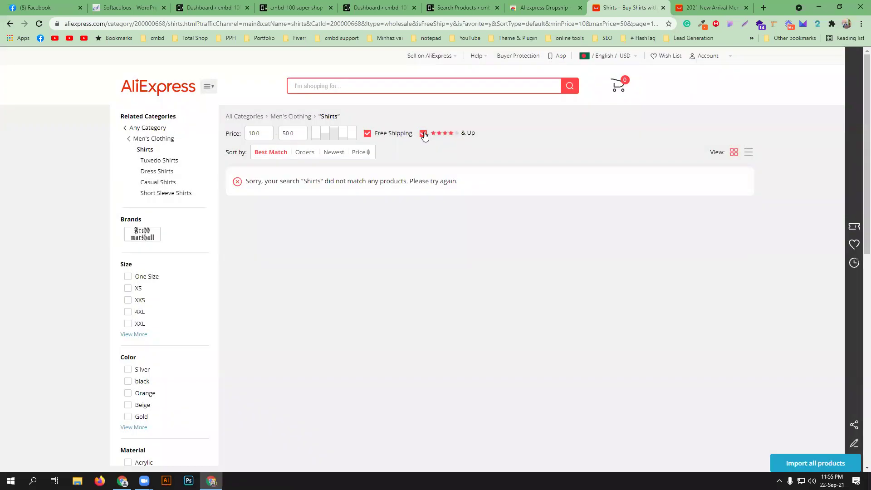
left_click(424, 134)
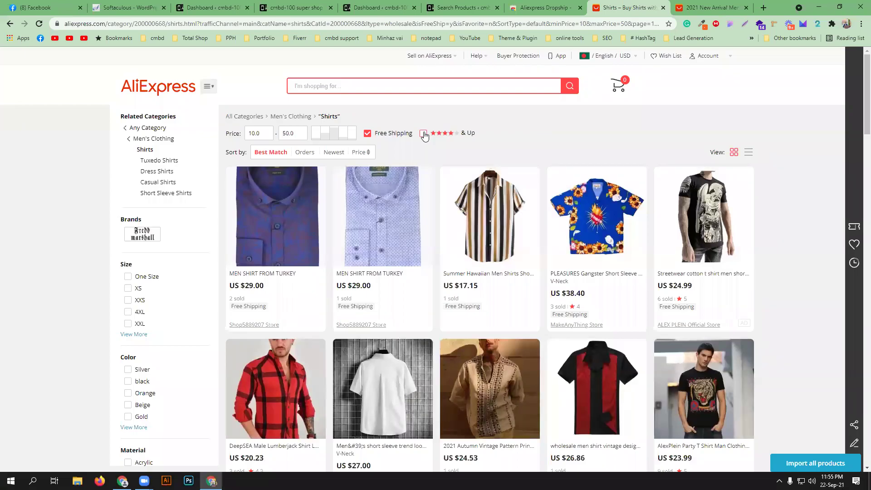
left_click(264, 134)
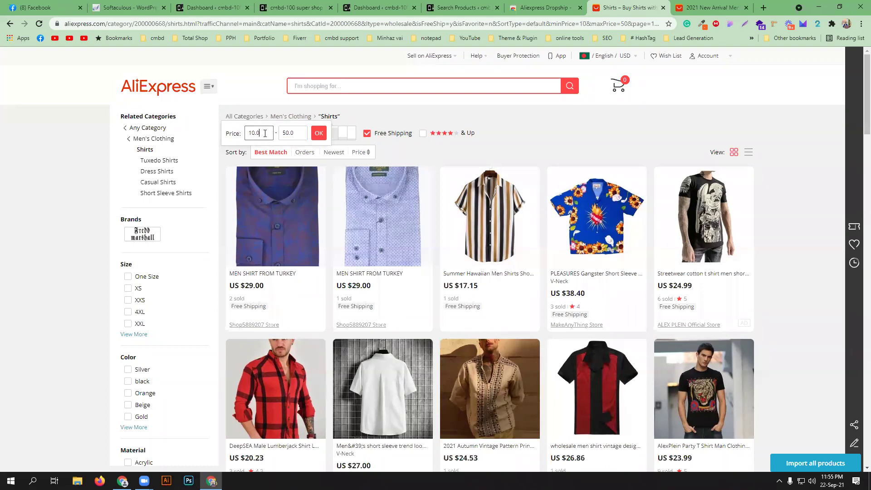
- Sort the shirts by number of orders, keeping the grid view
left_click(338, 152)
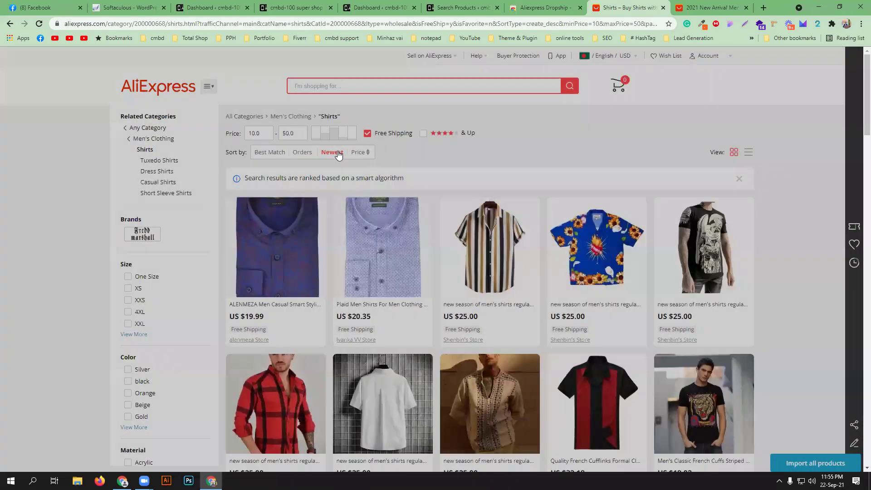
left_click(303, 152)
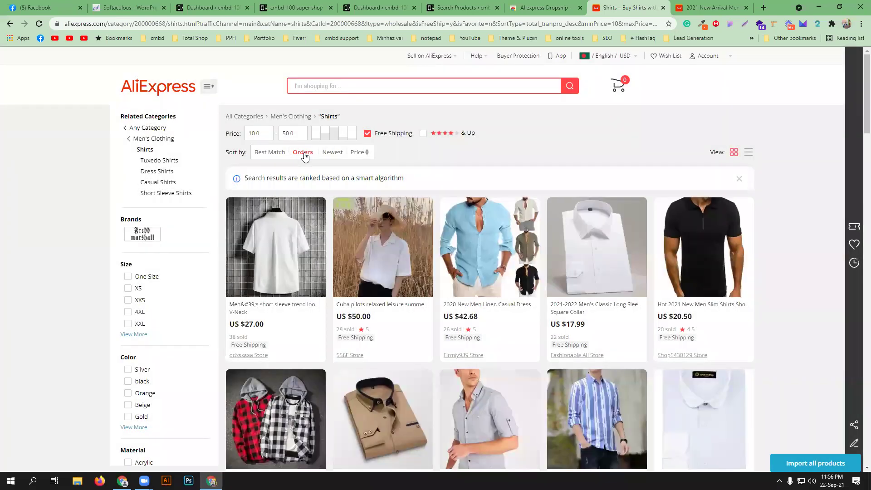
scroll(310, 274, "down", 1)
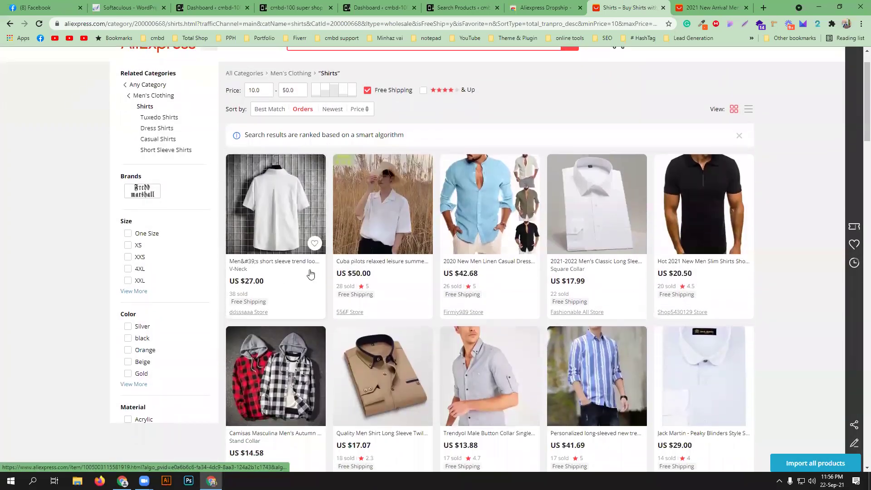
scroll(311, 274, "down", 5)
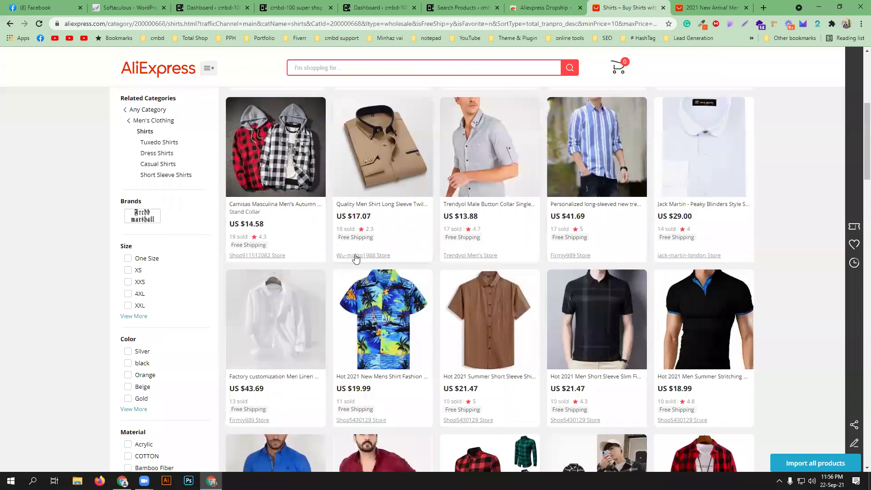
scroll(355, 258, "up", 6)
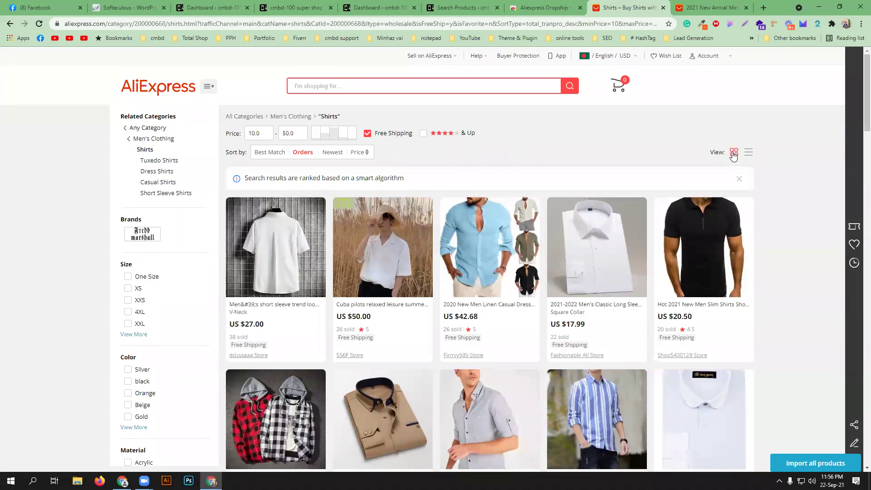
left_click(749, 154)
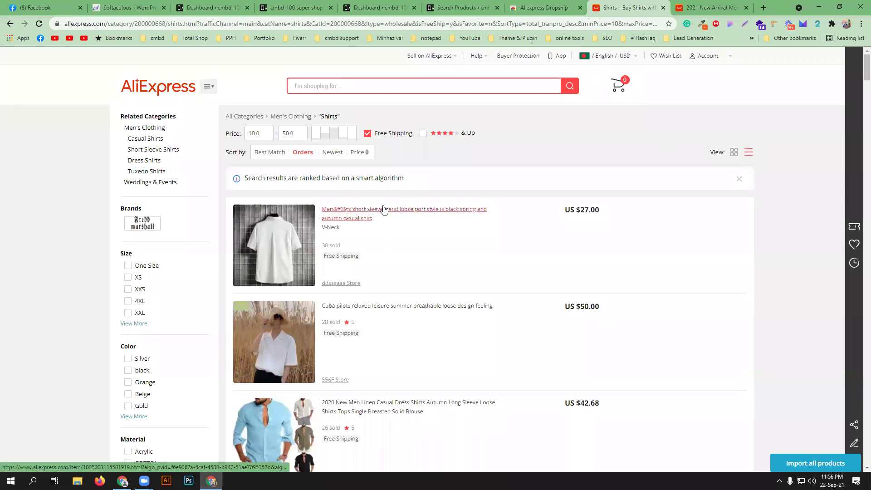
scroll(383, 209, "down", 5)
scroll(390, 225, "down", 10)
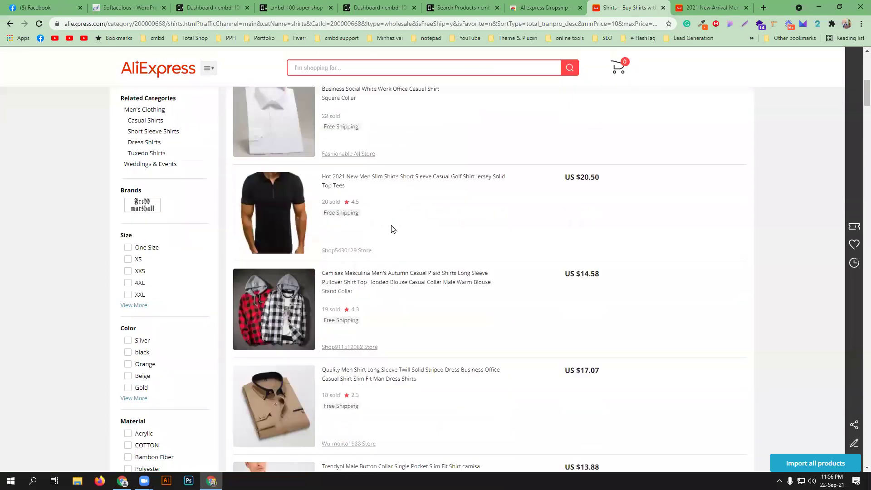
scroll(393, 229, "up", 20)
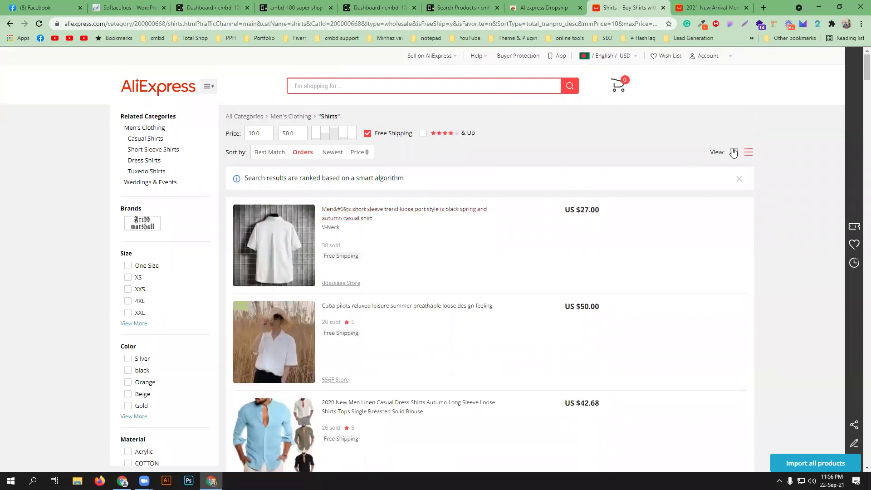
left_click(734, 152)
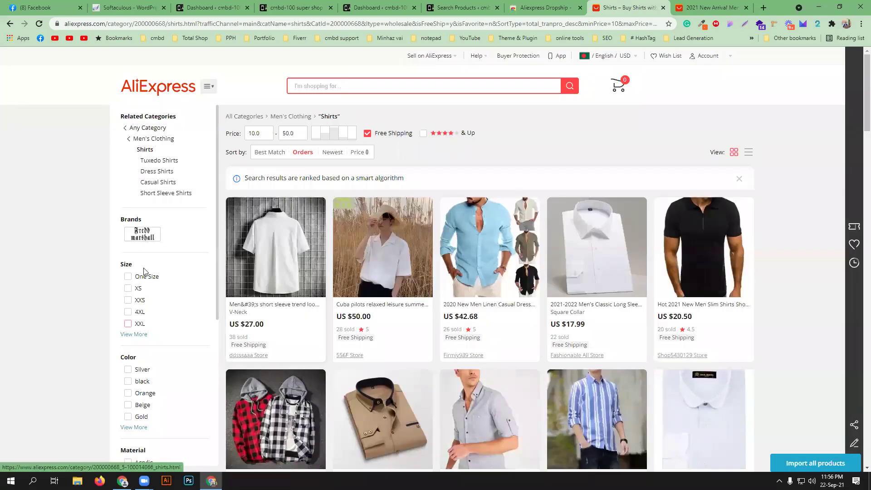
- Filter the results to sizes XS, 4XL and XXL and COTTON material
left_click(128, 290)
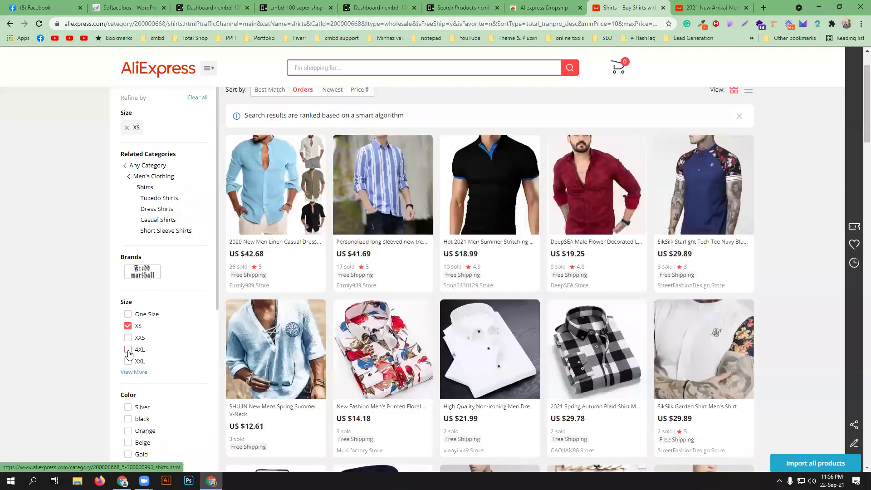
left_click(129, 350)
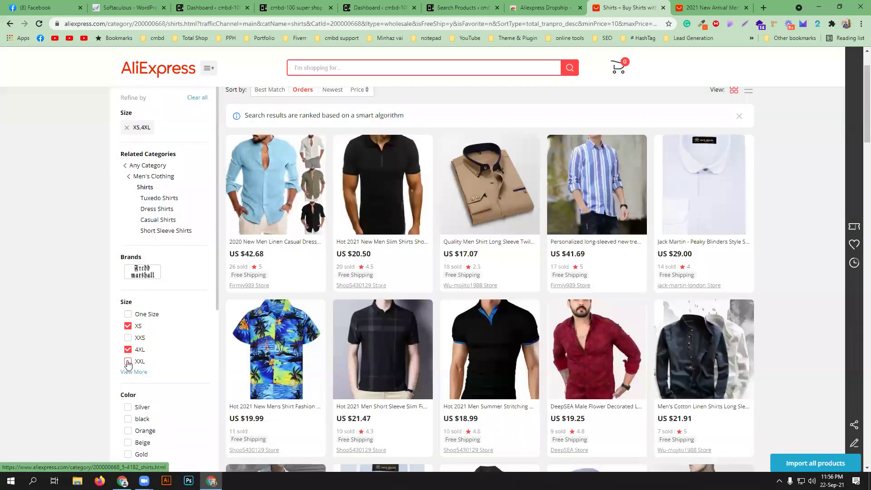
left_click(128, 362)
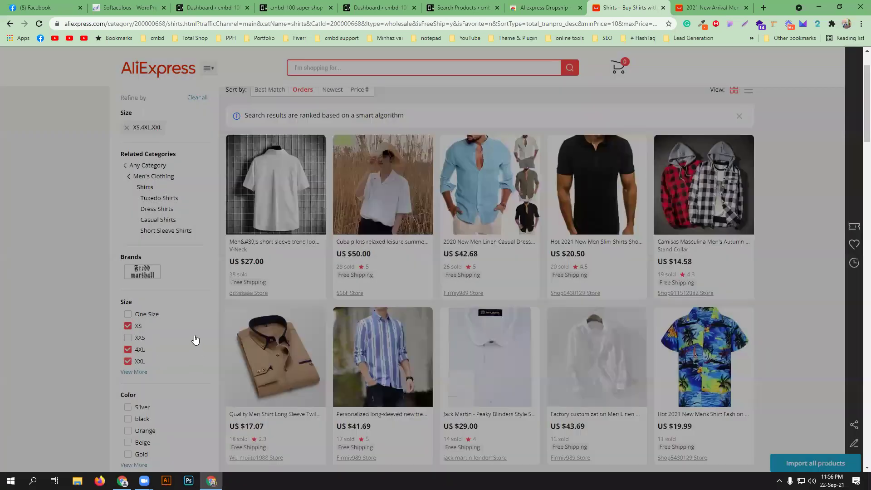
scroll(194, 338, "down", 3)
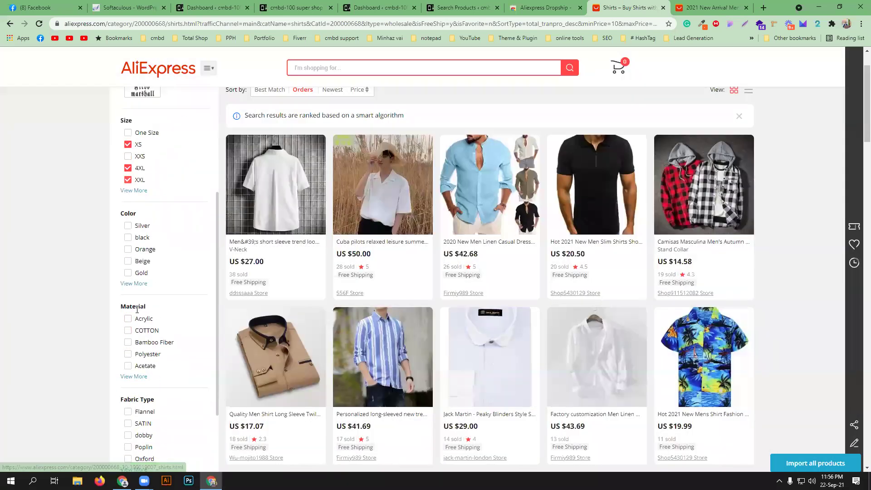
left_click(128, 330)
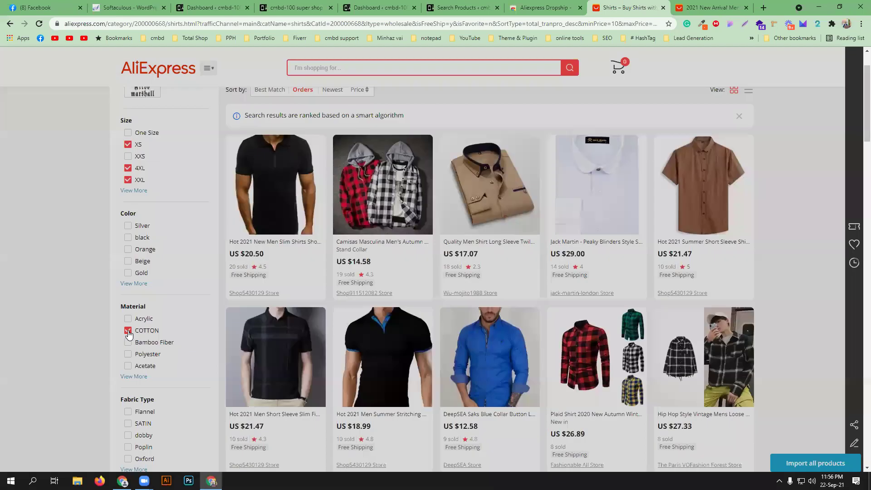
scroll(154, 358, "down", 2)
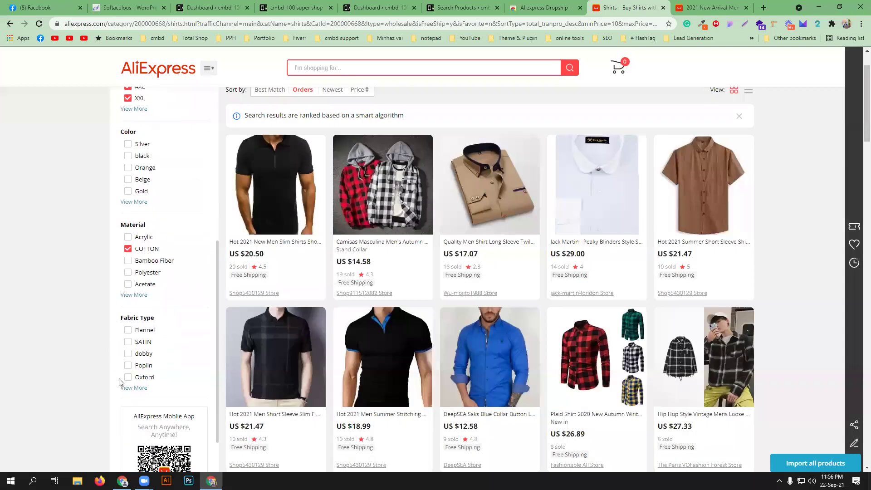
scroll(157, 363, "down", 1)
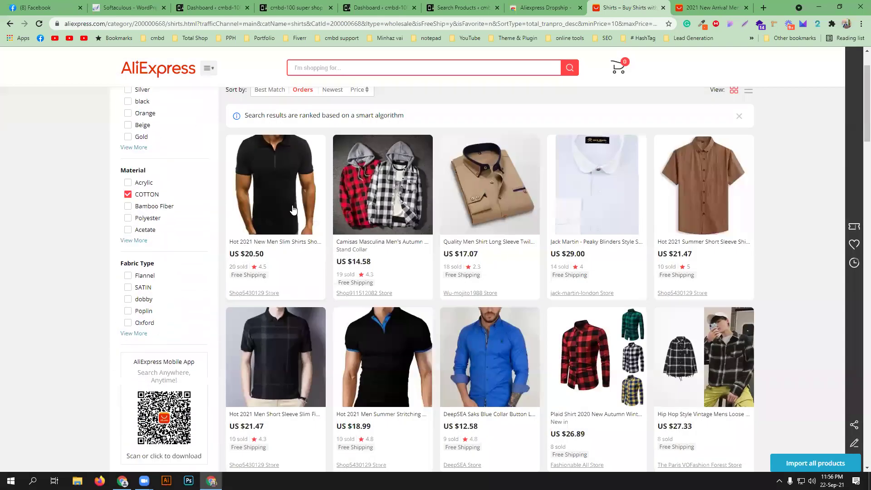
scroll(291, 213, "up", 2)
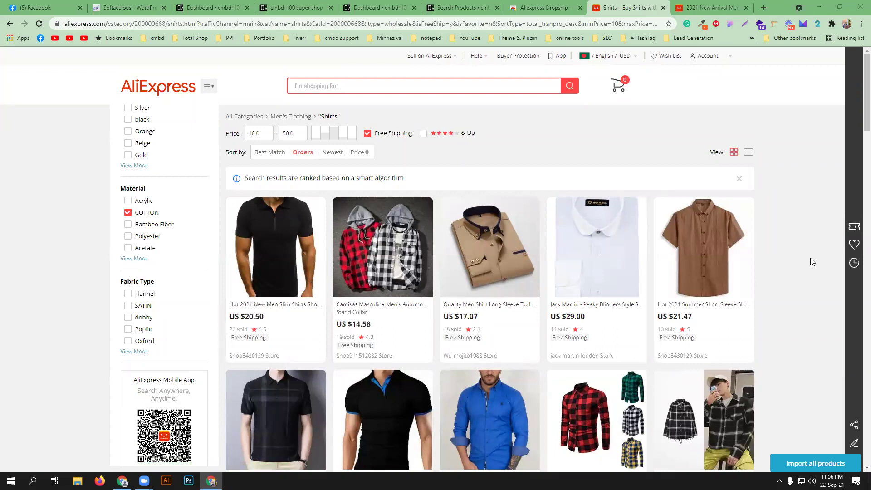
- Open the Ali2Woo Chrome extension's Options page from its toolbar icon menu
left_click(819, 24)
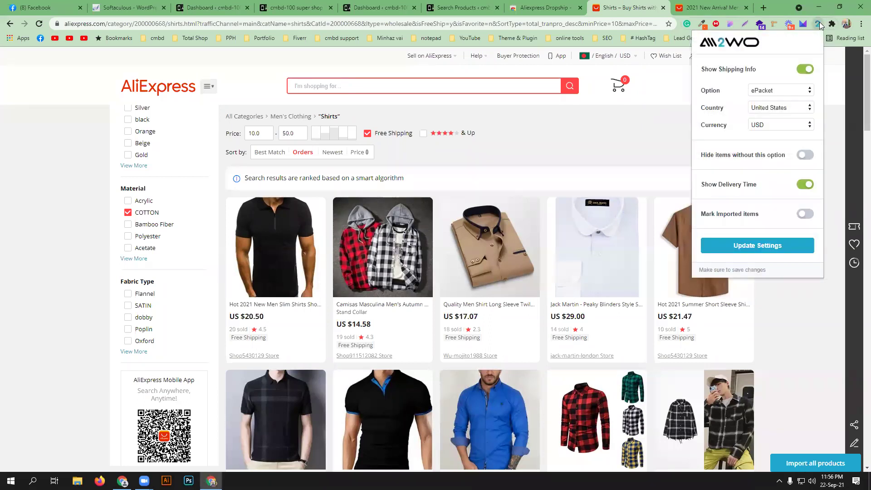
right_click(819, 24)
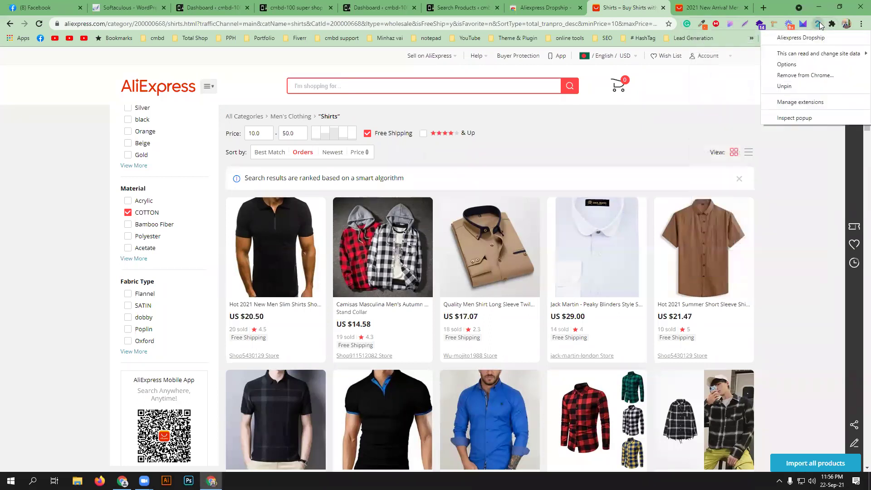
mouse_move(809, 55)
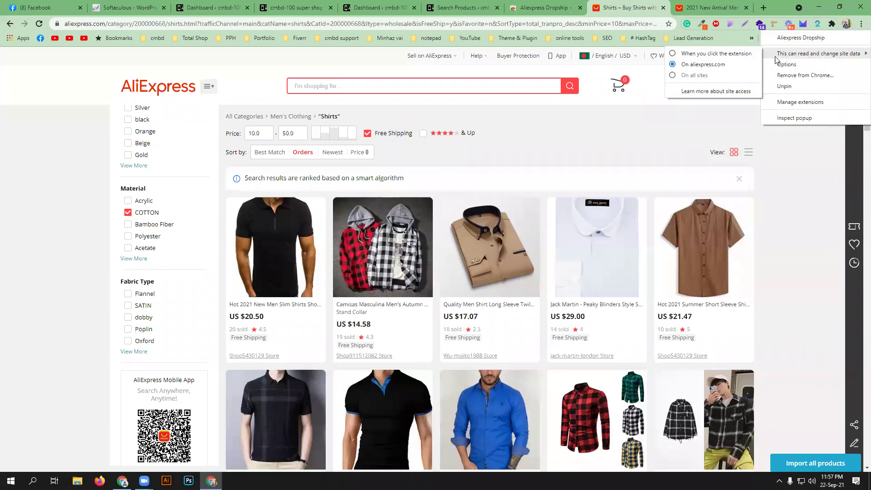
left_click(797, 66)
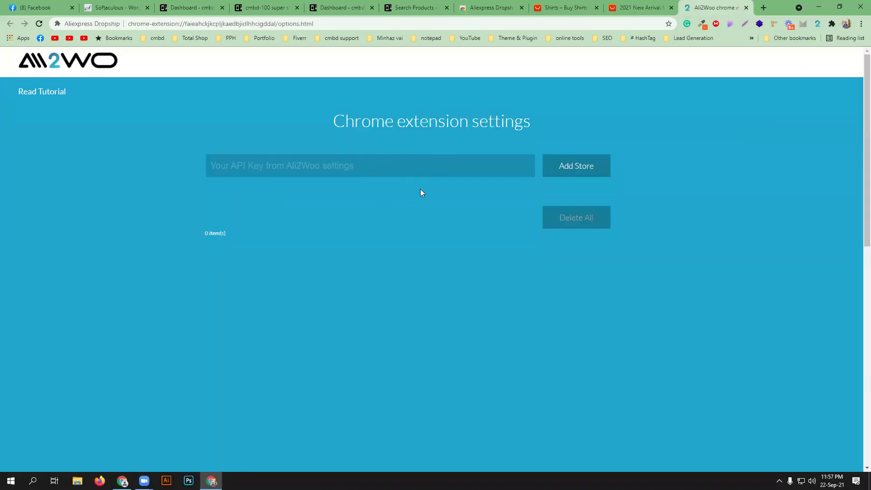
left_click(644, 6)
left_click(560, 5)
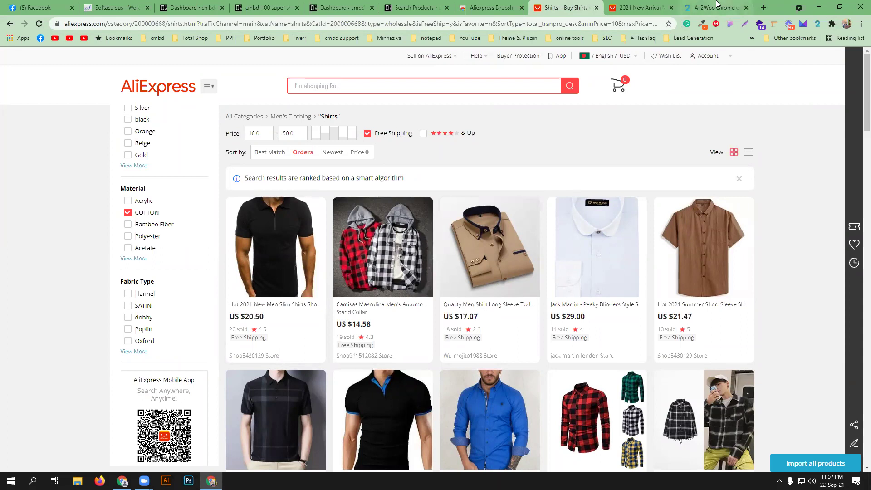
left_click(717, 4)
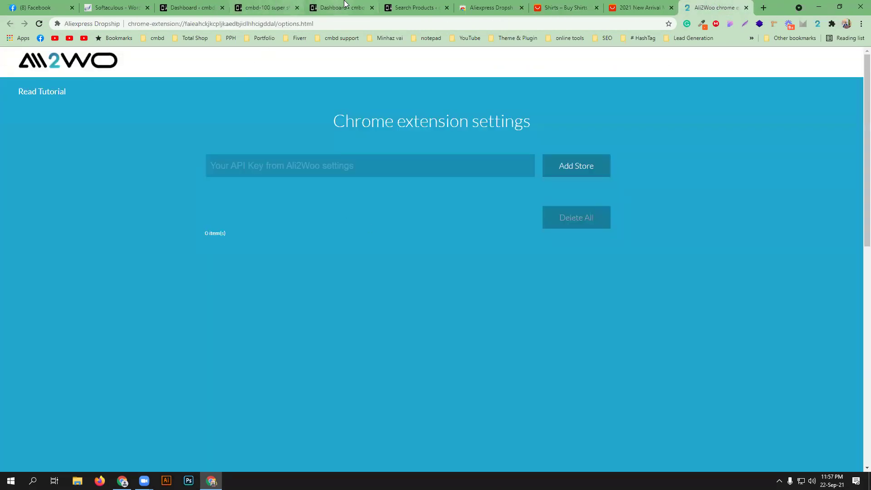
- Copy the New key's connection URL from the API Keys tab of Ali2Woo Lite Settings
left_click(378, 5)
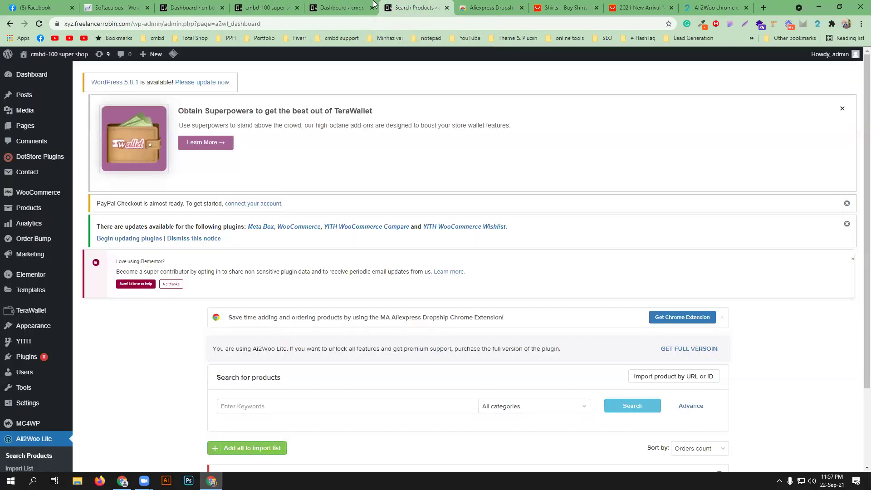
scroll(408, 272, "down", 3)
left_click(18, 384)
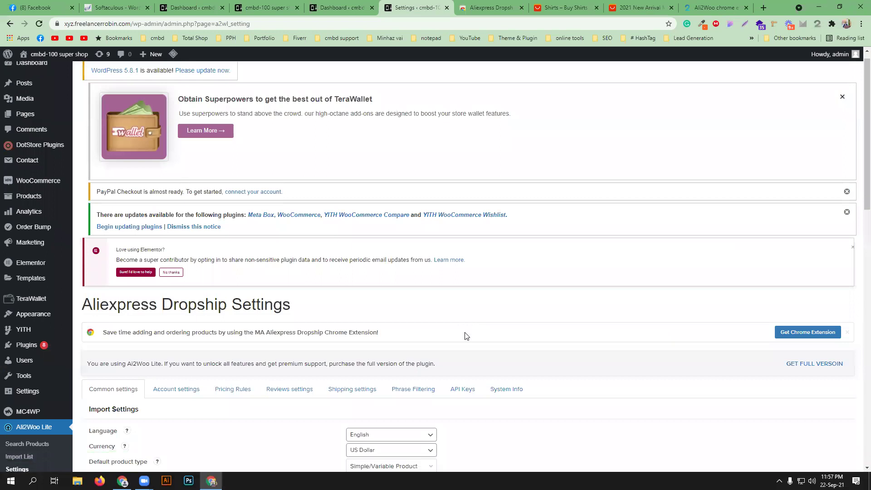
scroll(463, 336, "down", 3)
left_click(463, 266)
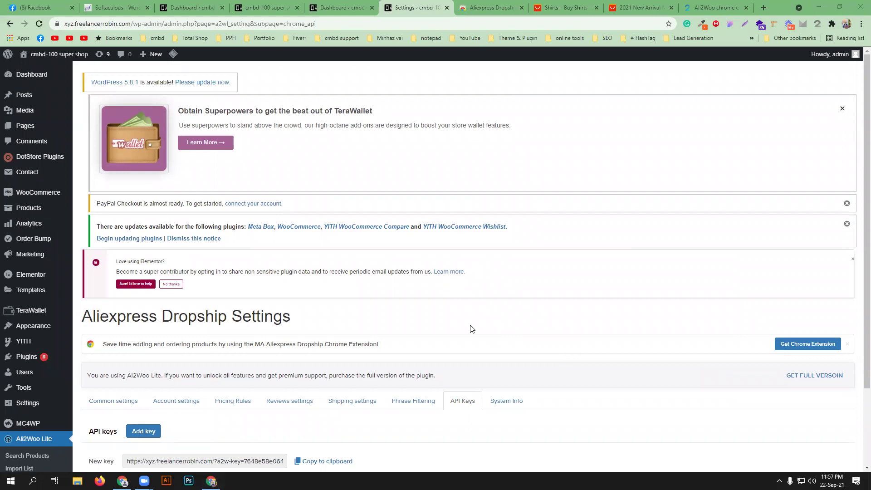
scroll(472, 329, "down", 3)
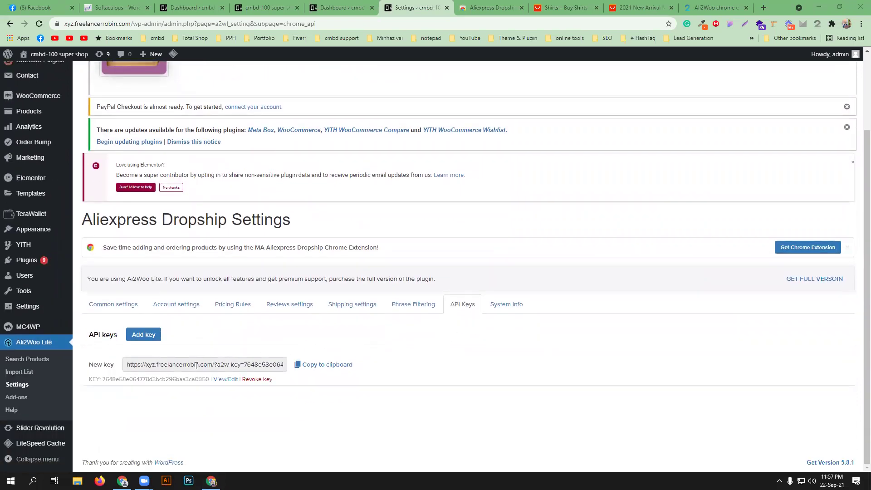
left_click(331, 366)
key("ctrl+c")
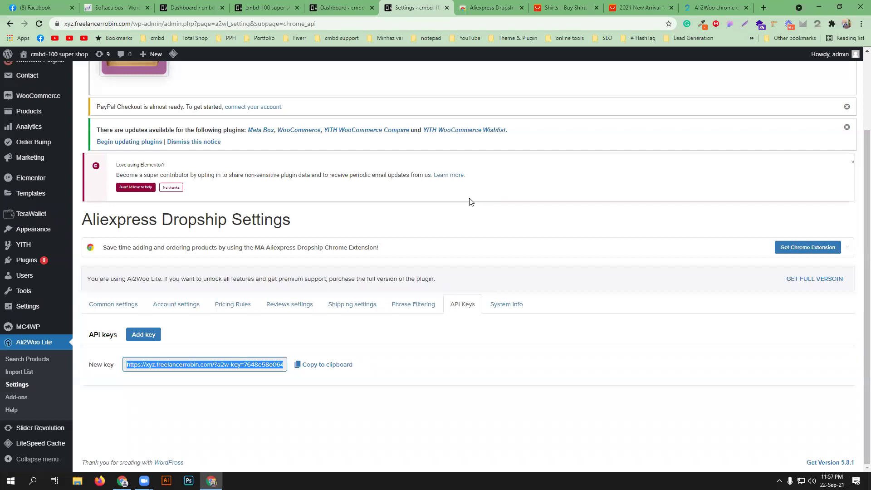
left_click(643, 7)
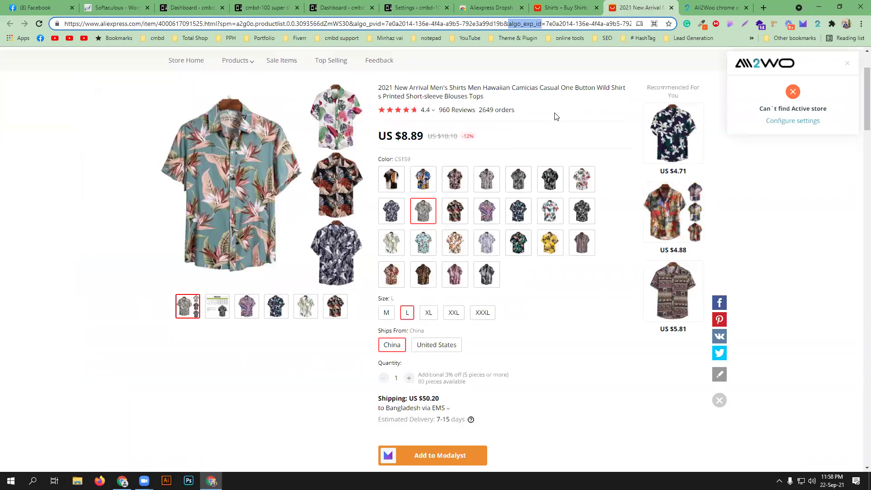
- Paste the store's connection URL into the extension, add the store, activate it and allow access
left_click(715, 7)
left_click(271, 166)
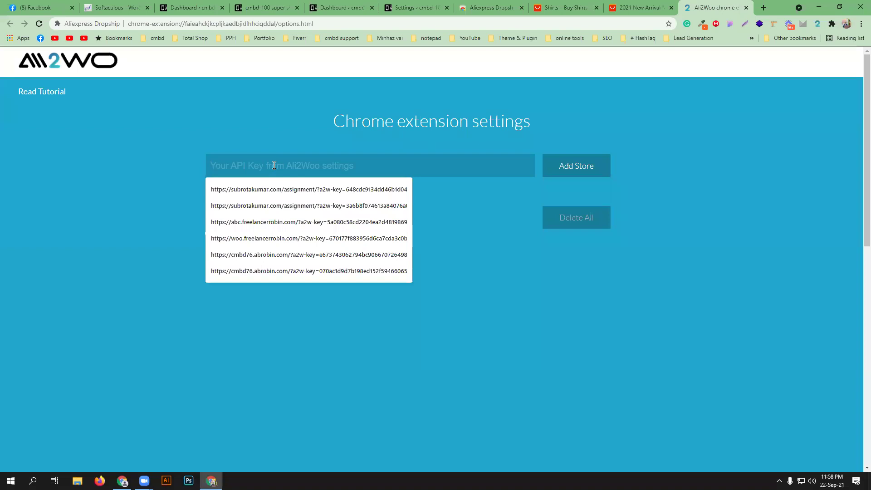
right_click(275, 166)
left_click(296, 237)
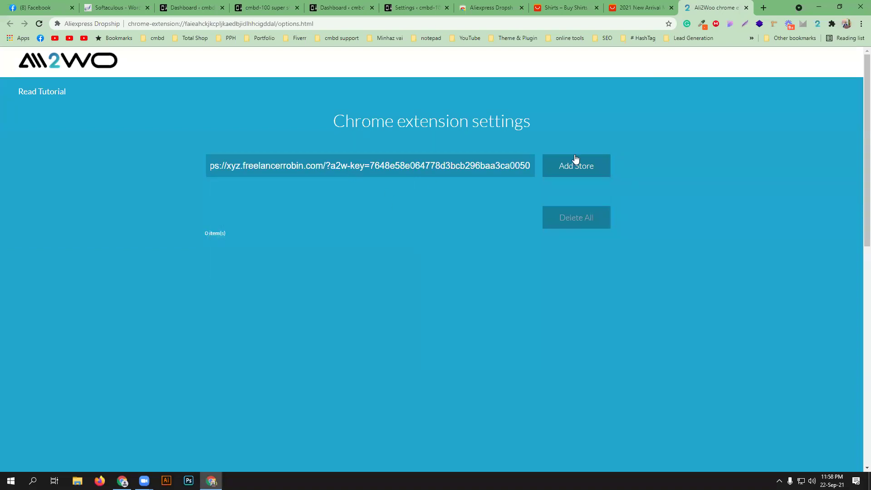
left_click(590, 172)
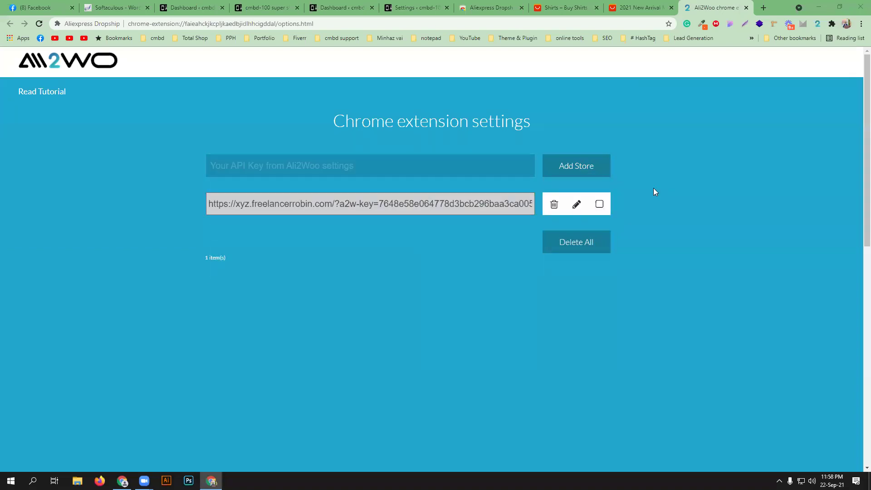
left_click(599, 204)
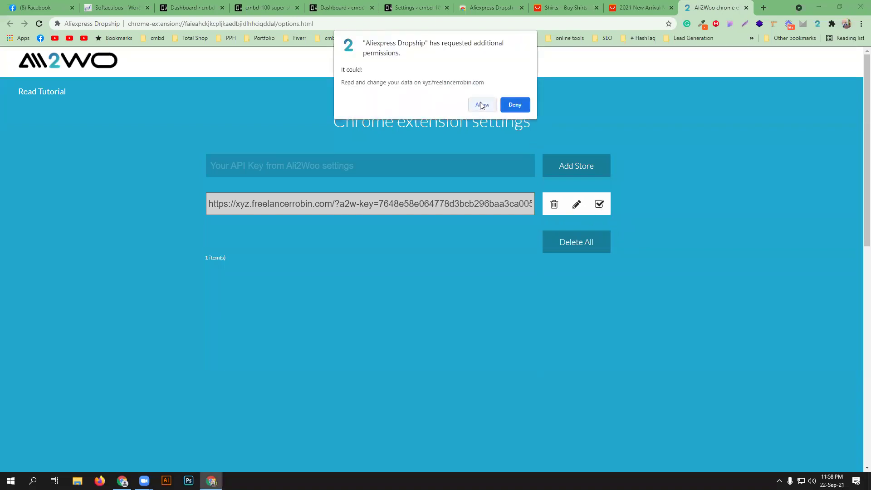
left_click(481, 103)
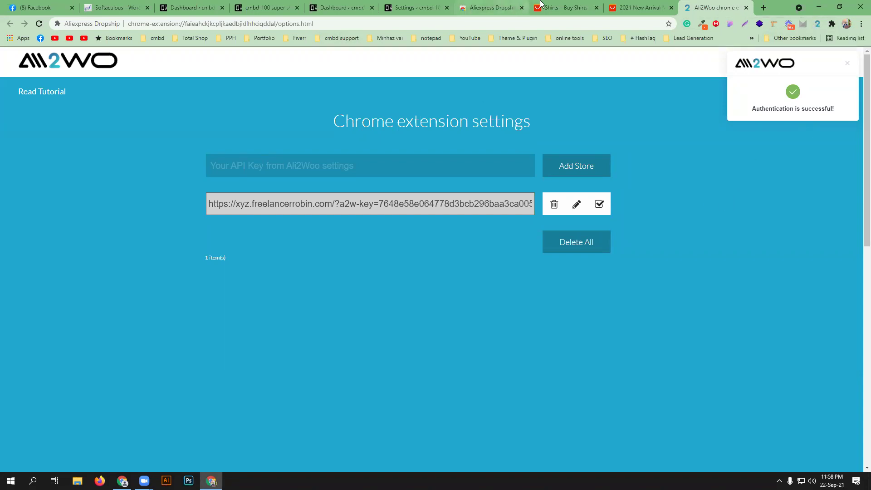
left_click(564, 4)
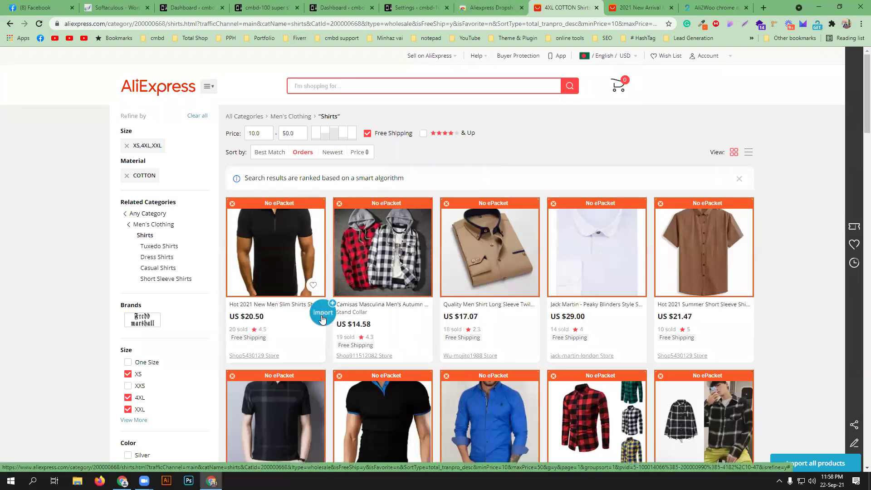
- Import the black slim short-sleeve shirt using its Import badge, then go back to WordPress
left_click(322, 318)
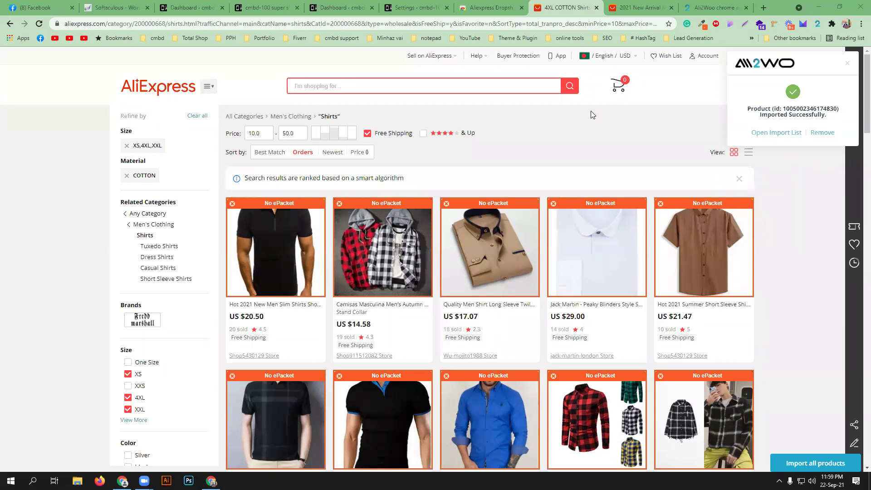
left_click(409, 8)
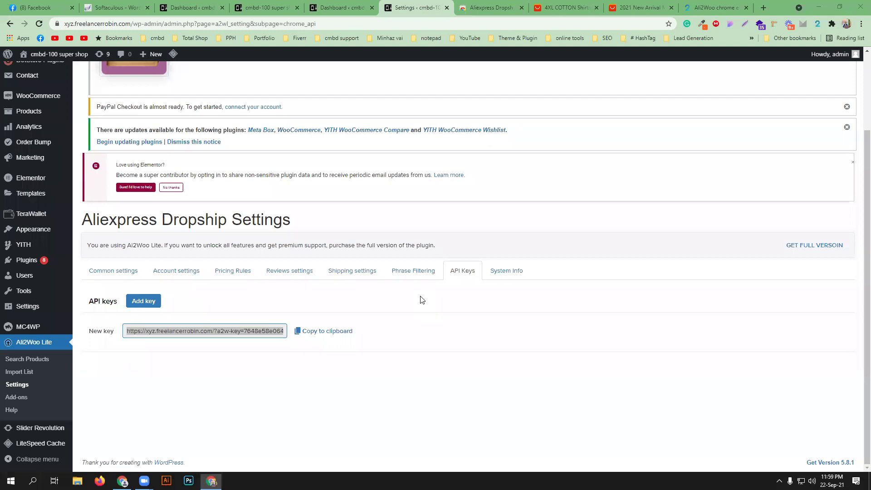
- Check the extension reports successful authentication for the store, then return to the AliExpress listing
left_click(476, 393)
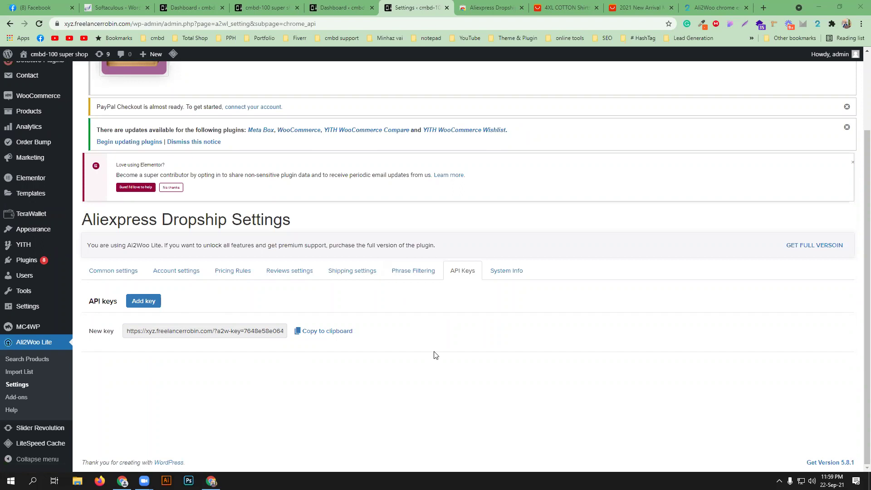
mouse_move(206, 323)
left_click(703, 7)
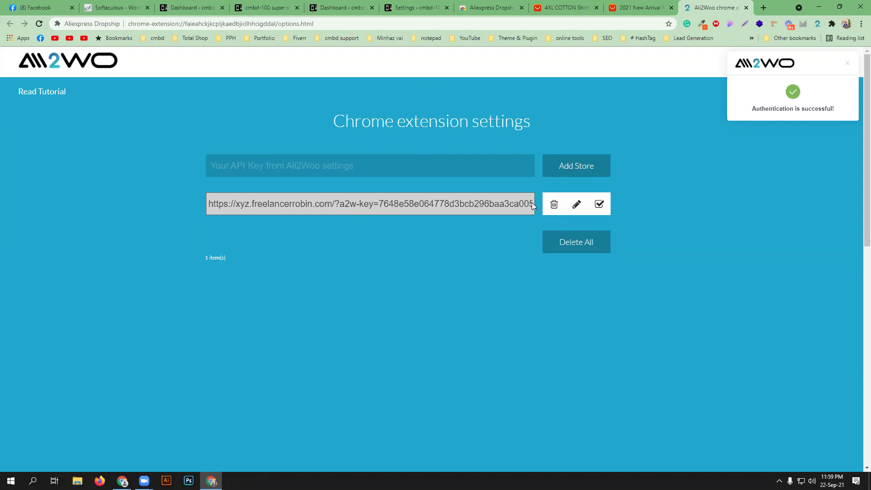
left_click(414, 8)
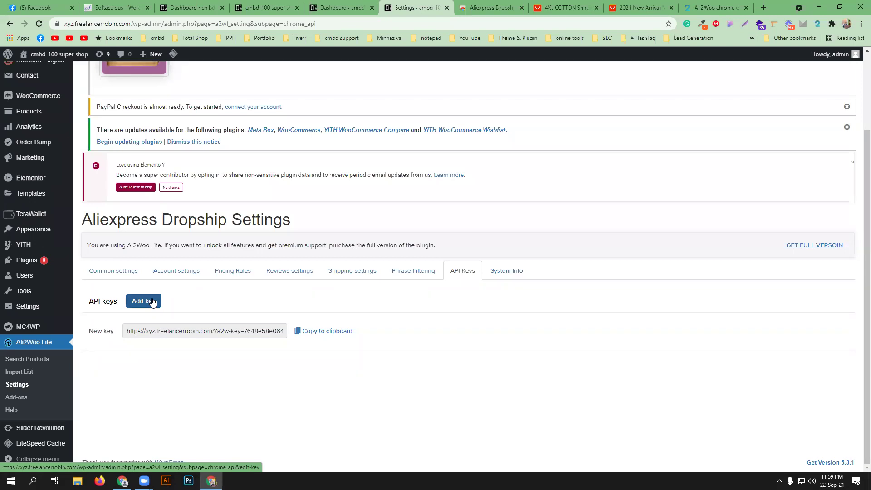
left_click(711, 3)
left_click(583, 4)
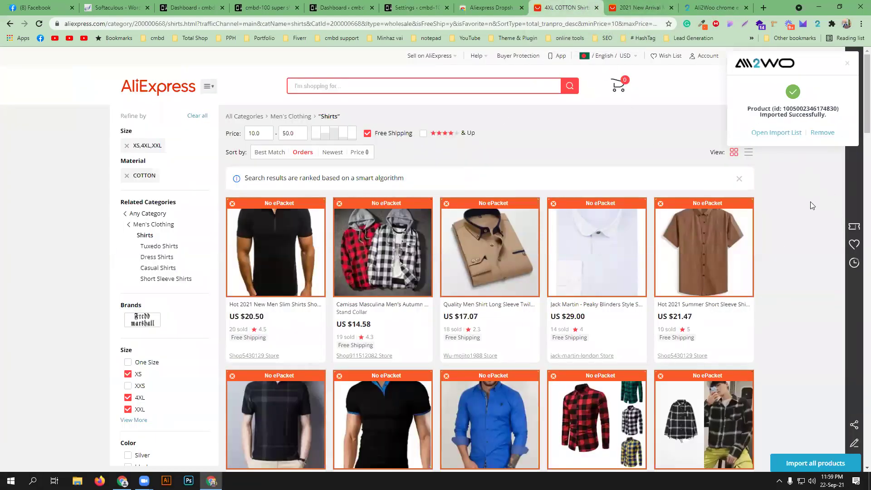
- Reload the WordPress dashboard and go to Ali2Woo Lite's Import List holding the black slim shirt
left_click(343, 7)
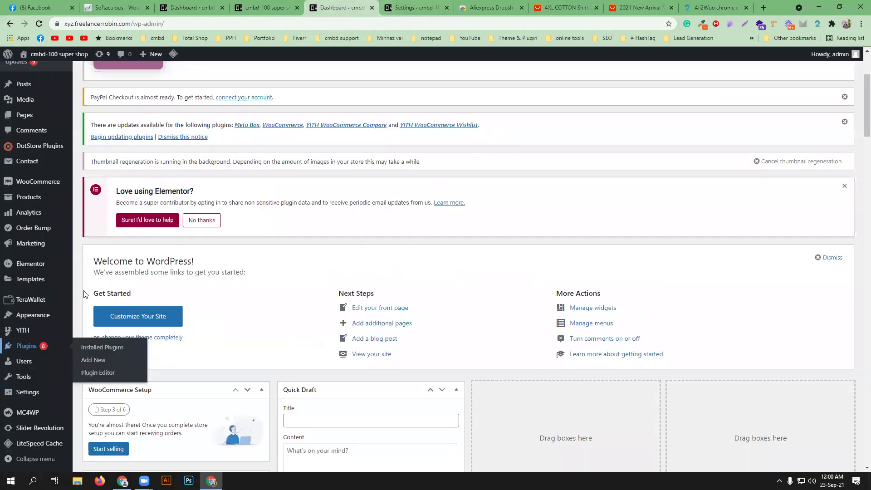
mouse_move(30, 415)
scroll(30, 414, "down", 3)
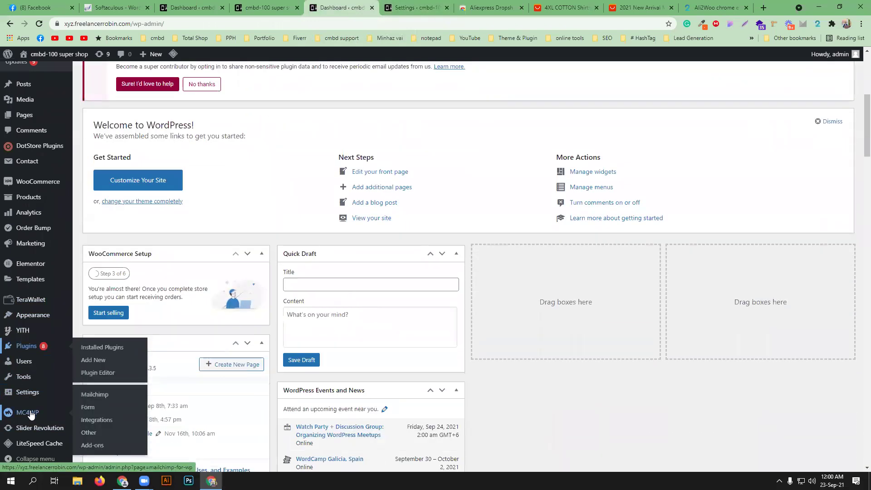
scroll(27, 376, "down", 3)
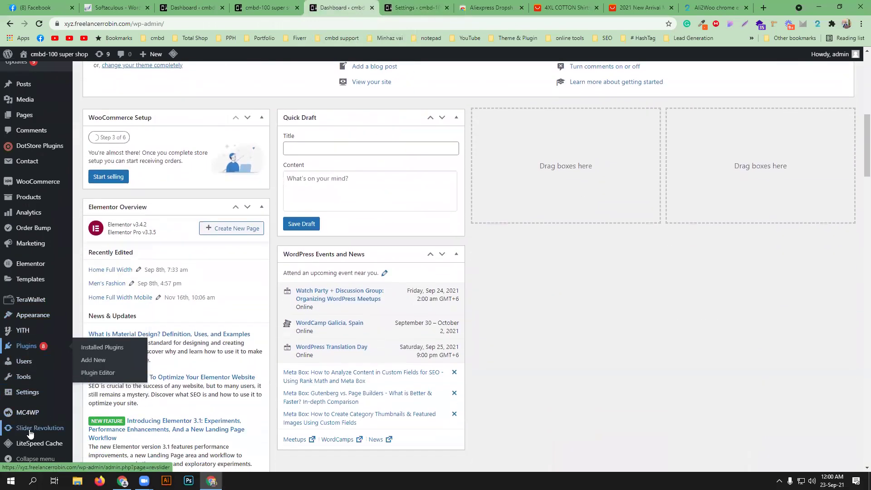
left_click(30, 429)
mouse_move(42, 332)
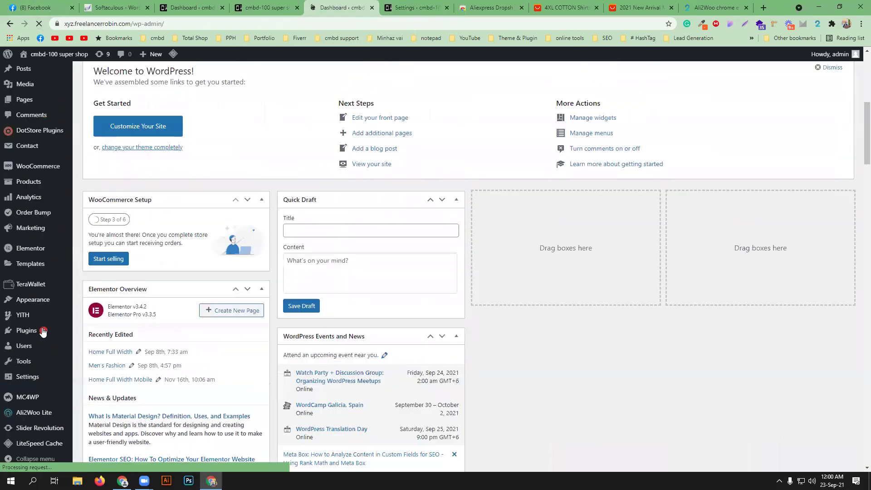
scroll(42, 345, "down", 7)
mouse_move(36, 415)
left_click(109, 407)
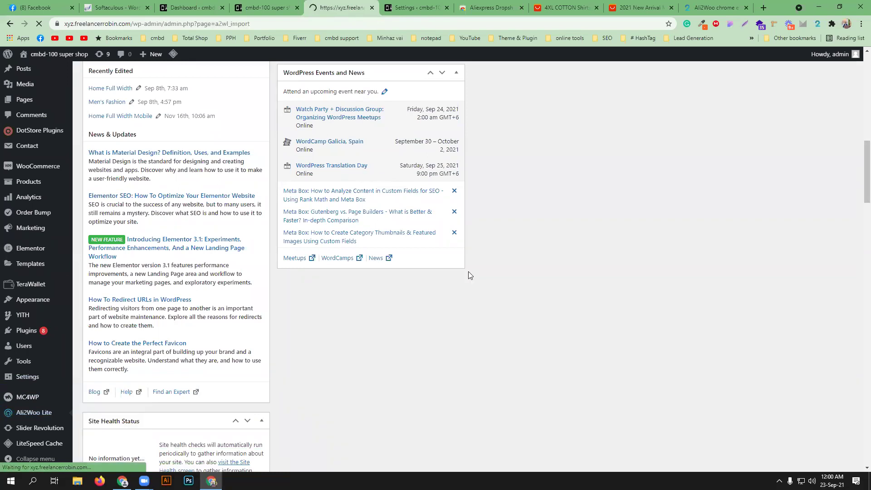
scroll(469, 276, "down", 3)
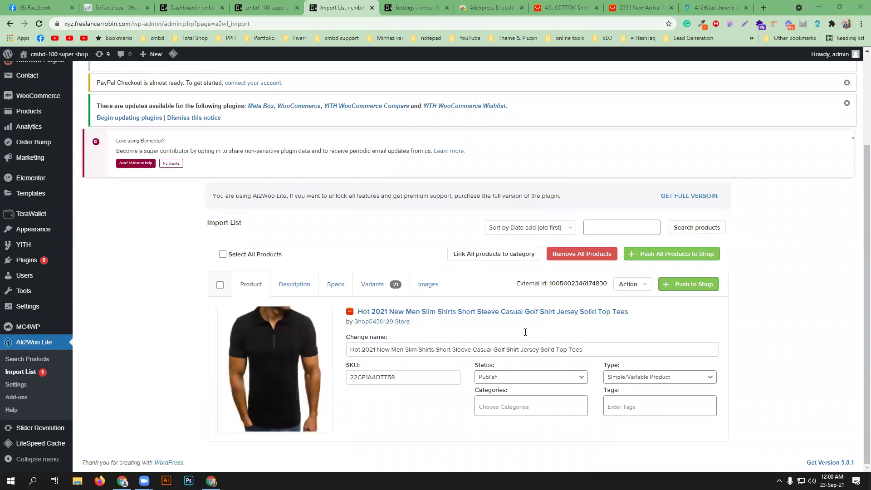
- Open the black shirt's AliExpress page in a new tab, then start changing its name in the Import List
left_click(571, 8)
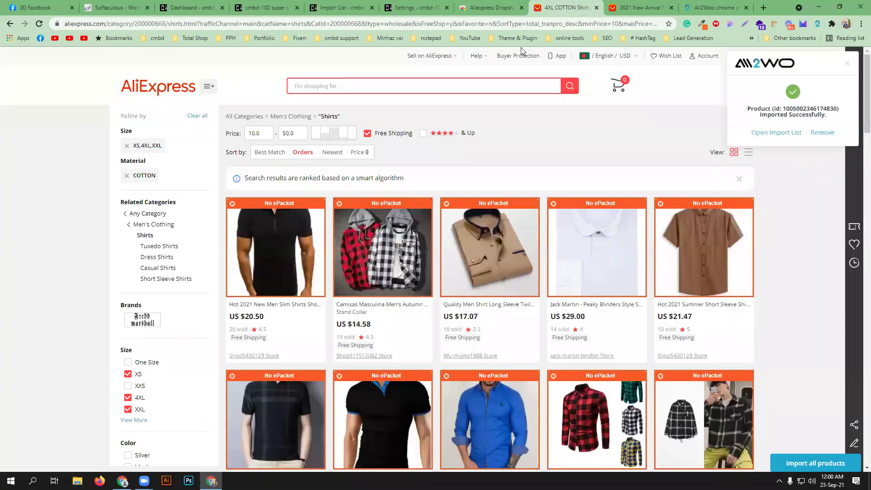
middle_click(271, 263)
left_click(552, 5)
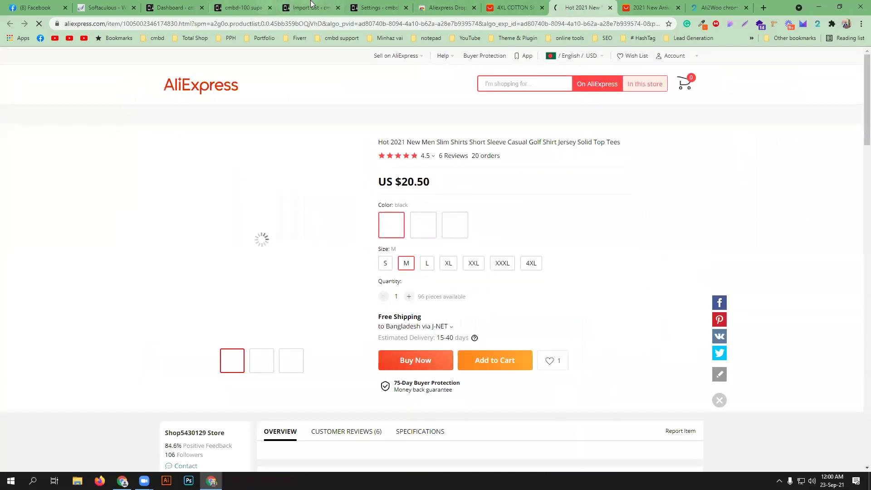
left_click(312, 8)
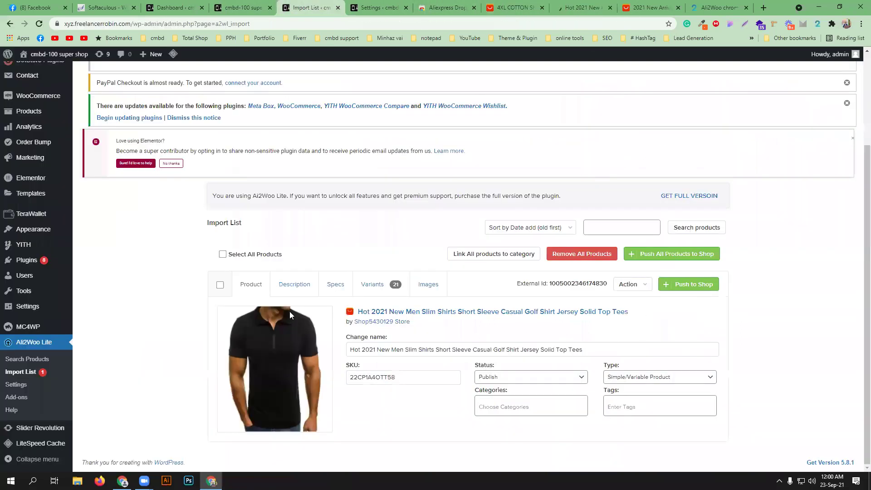
left_click(427, 350)
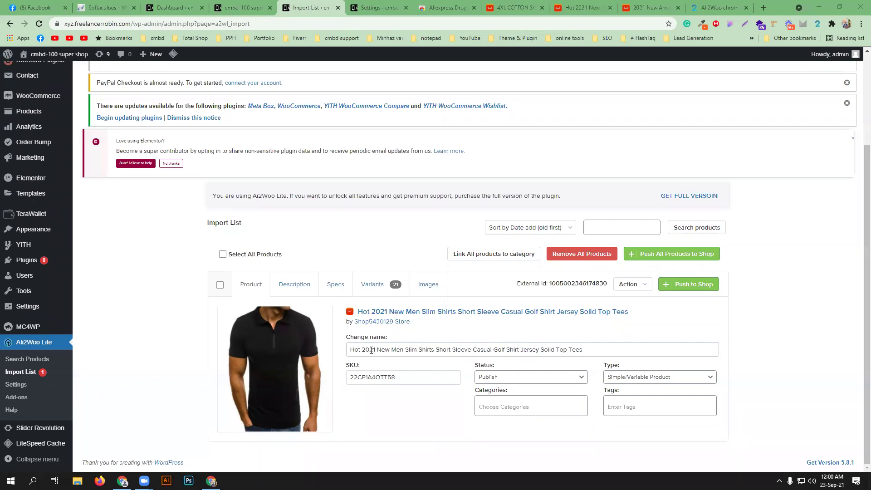
- Remove 'Hot 2021' and 'Solid Top Tees' from the product name
left_click_drag(375, 350, 306, 351)
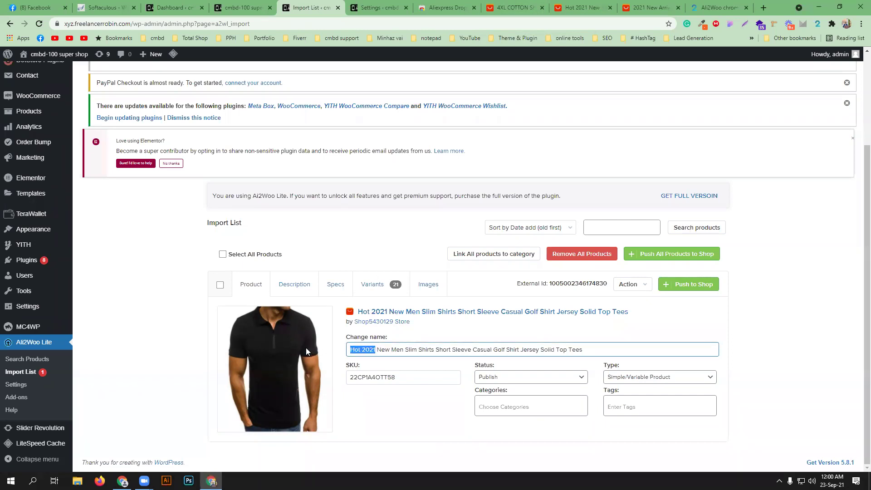
key("BackSpace")
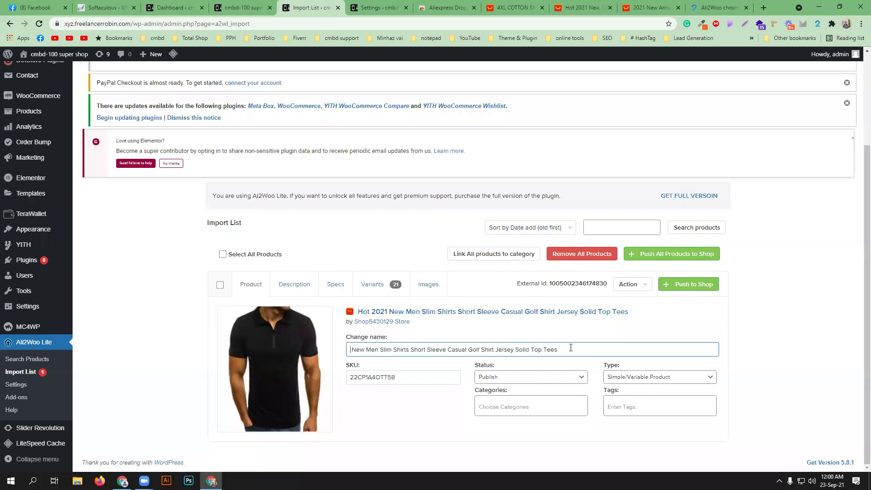
left_click_drag(556, 349, 515, 347)
key("BackSpace")
- Assign the categories Men's Collection and Men's Shirt to the shirt
left_click(527, 400)
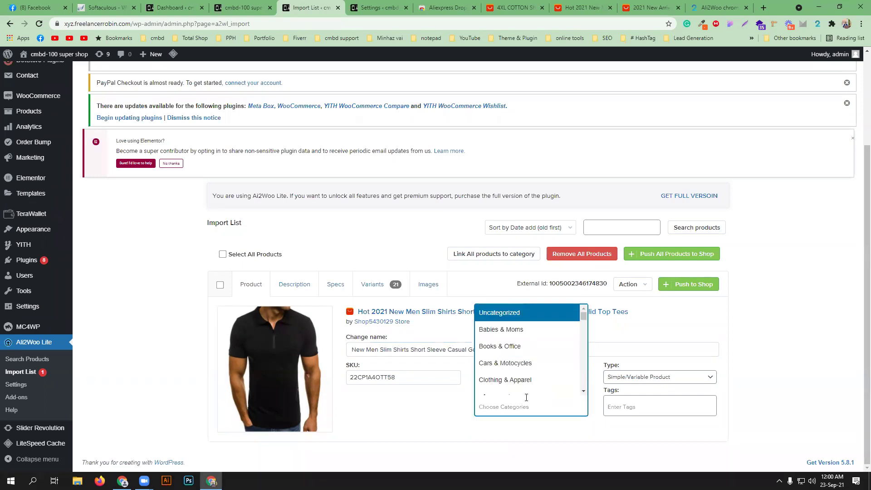
type("men")
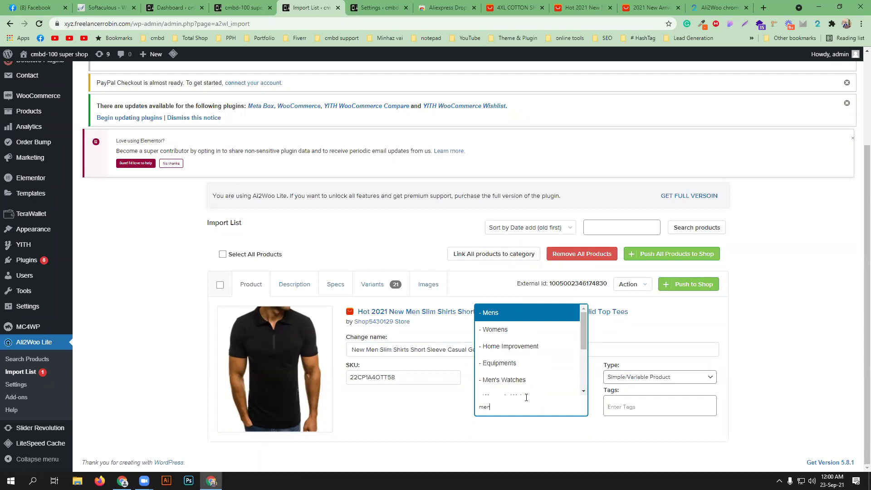
scroll(525, 363, "down", 2)
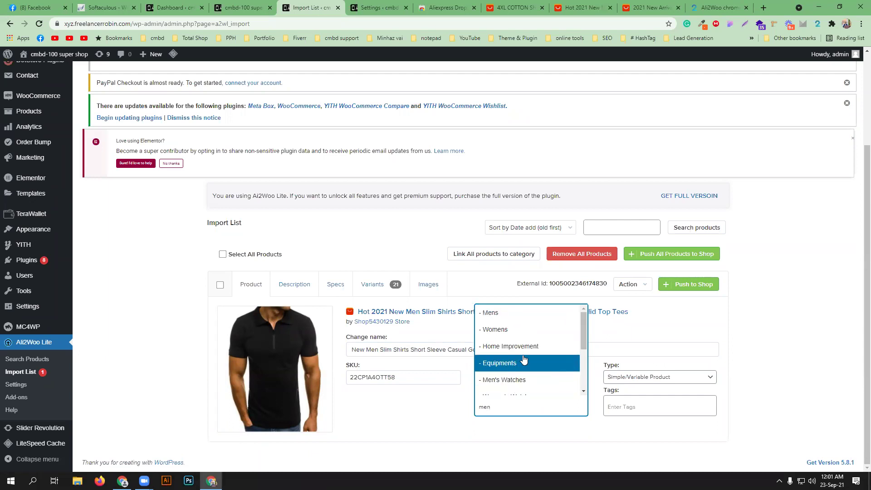
left_click(529, 373)
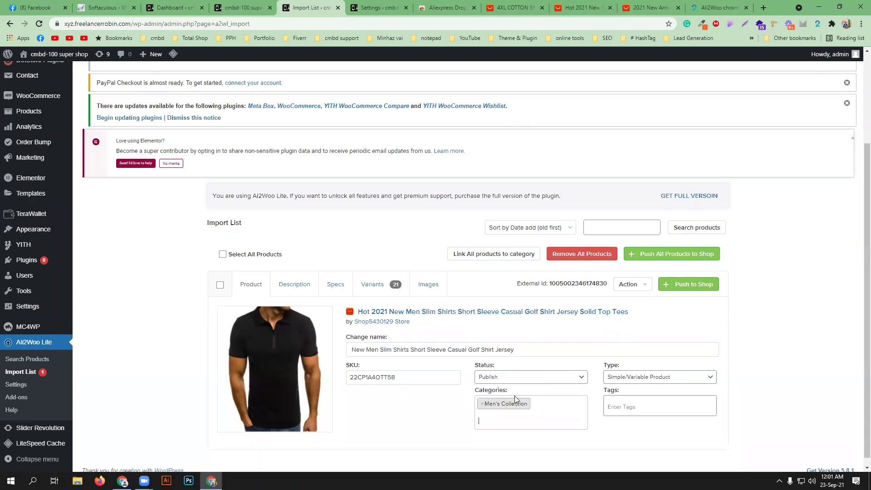
left_click(515, 395)
type("shir")
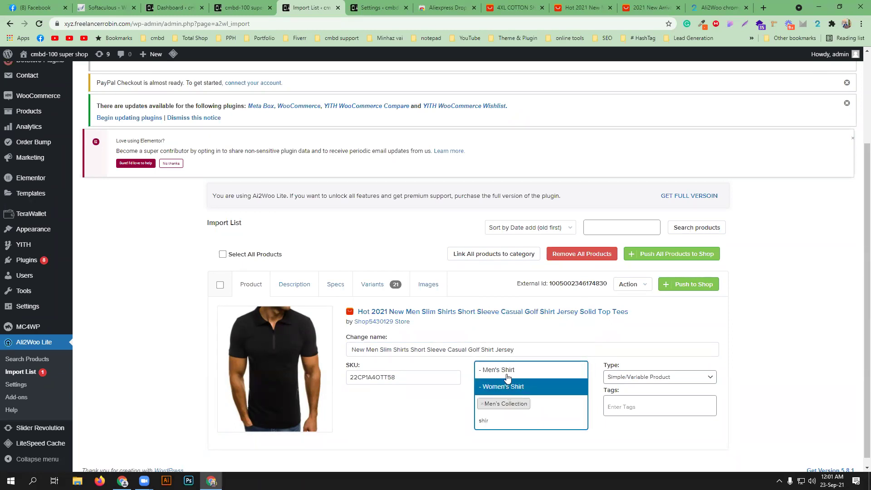
left_click(528, 370)
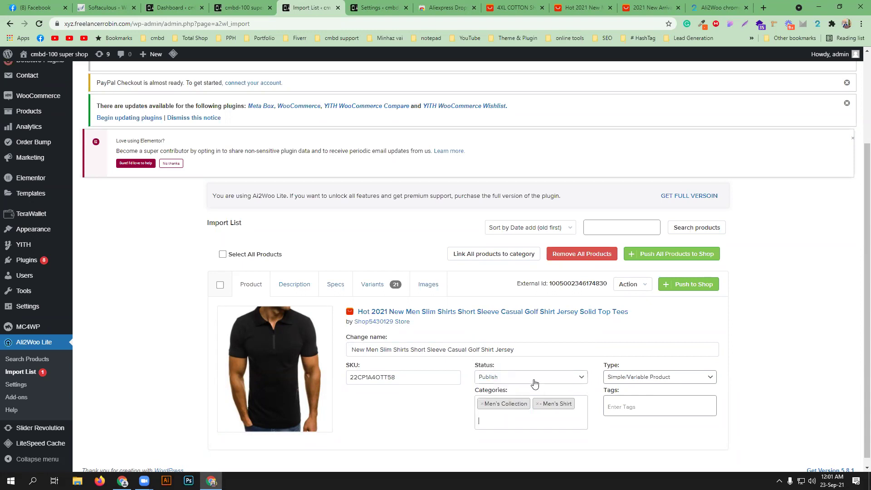
- Tag the imported shirt with 'shirt', picking it from the existing tag suggestions
left_click(626, 407)
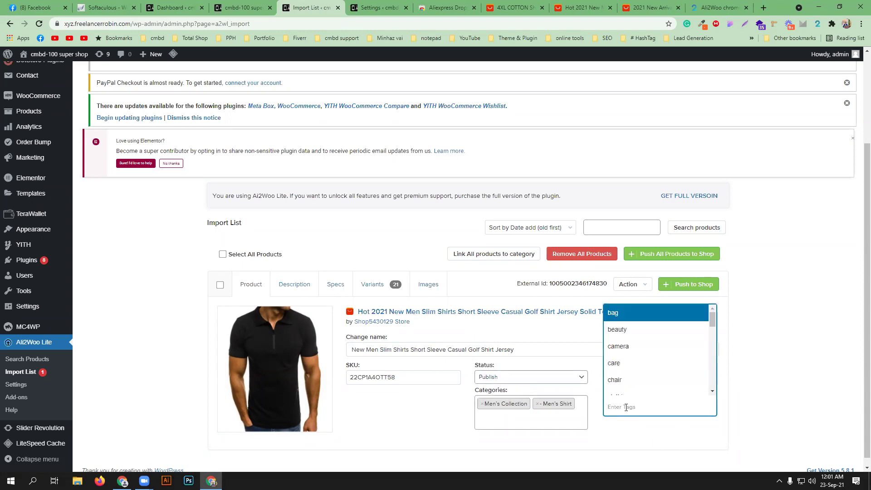
type("men")
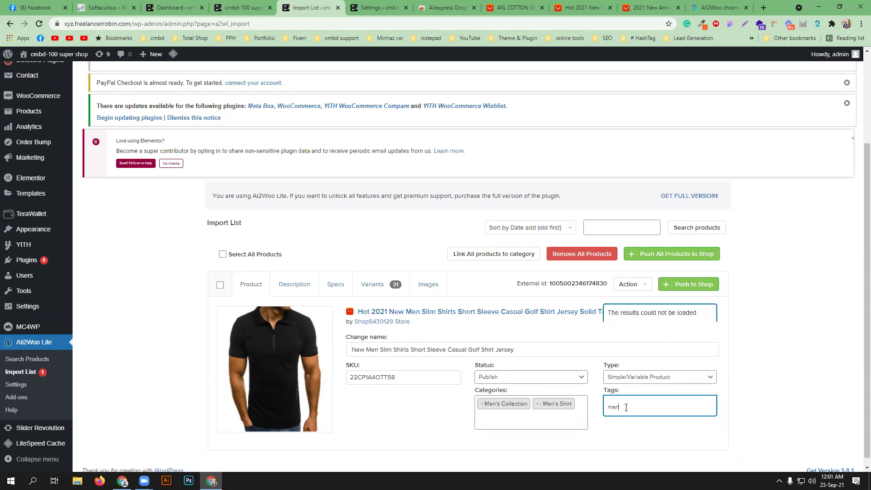
type("s")
key("BackSpace")
key("BackSpace")
key("BackSpace")
key("BackSpace")
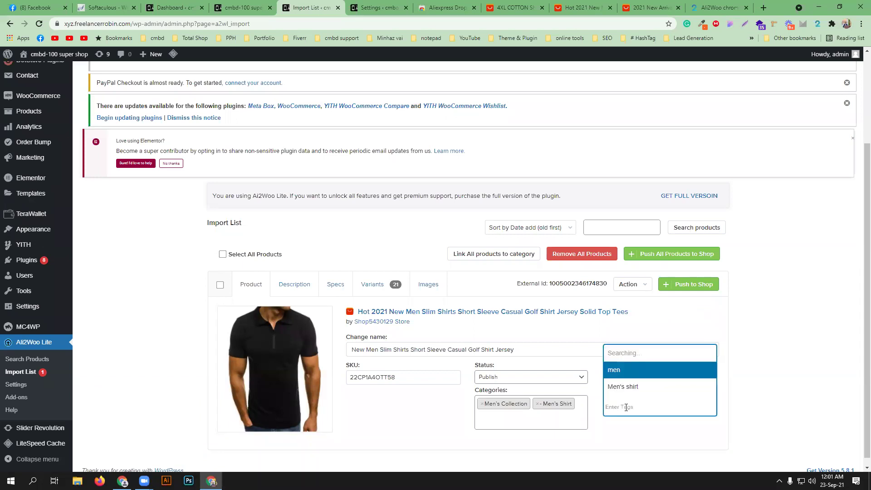
type("shirt")
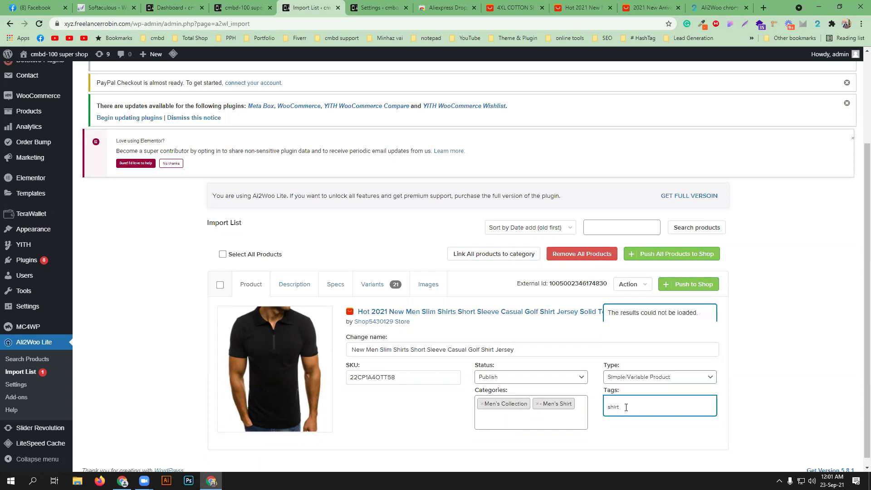
left_click(626, 408)
left_click(626, 407)
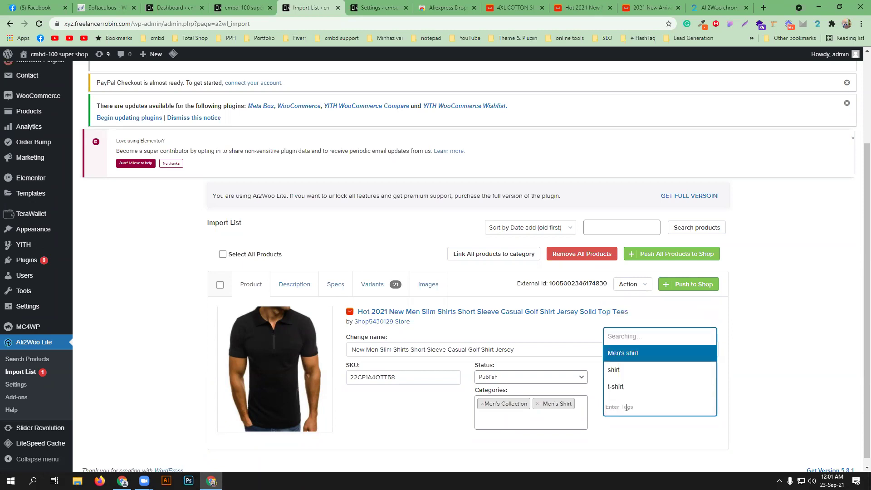
left_click(623, 383)
left_click(625, 406)
type("s")
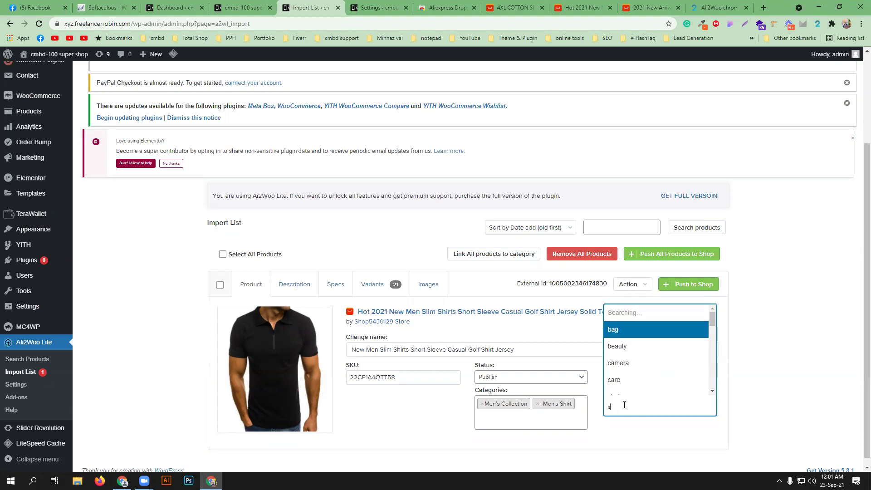
type("hirt")
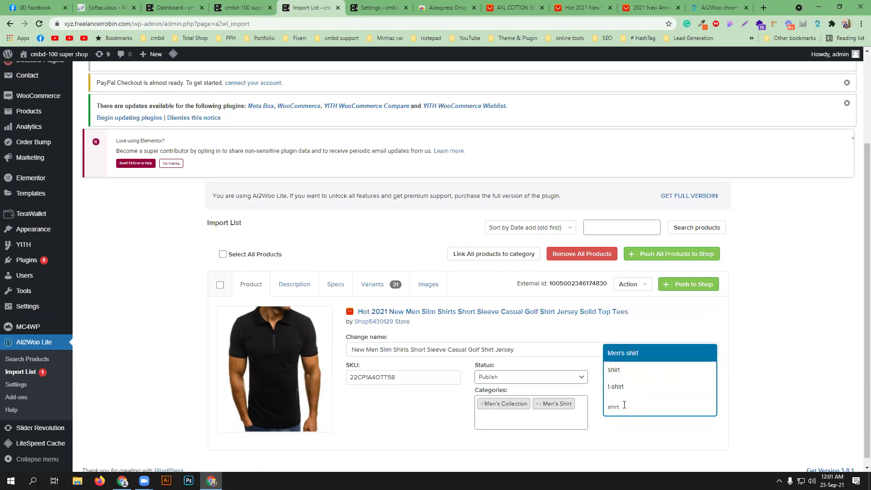
left_click(619, 373)
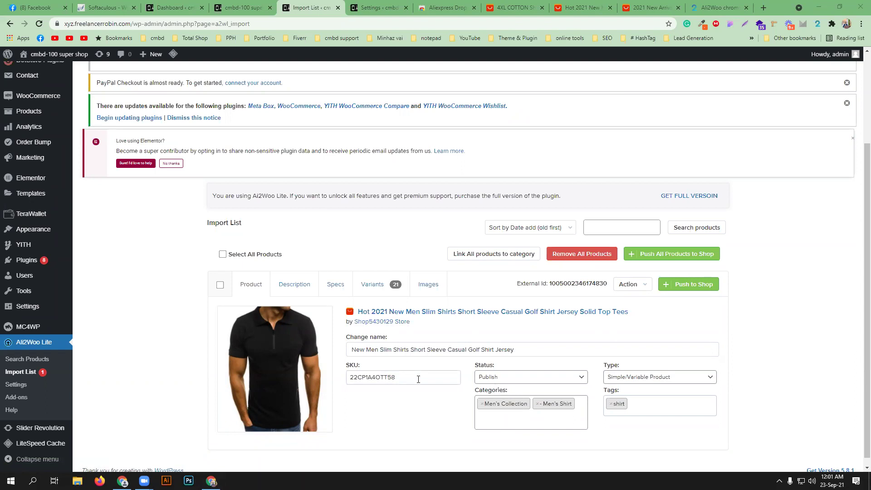
- Scroll through the shirt's description images, then show its nine specs, such as Material COTTON and Gender MEN
left_click(303, 285)
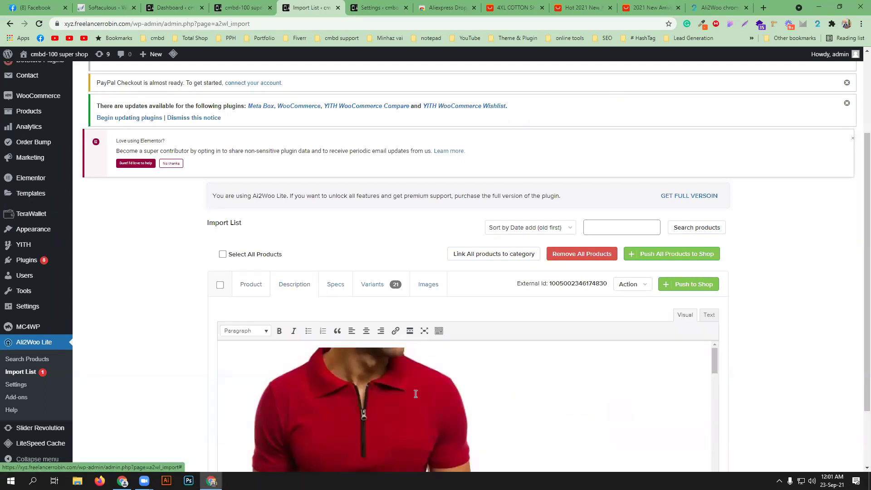
scroll(500, 369, "down", 3)
scroll(756, 352, "down", 2)
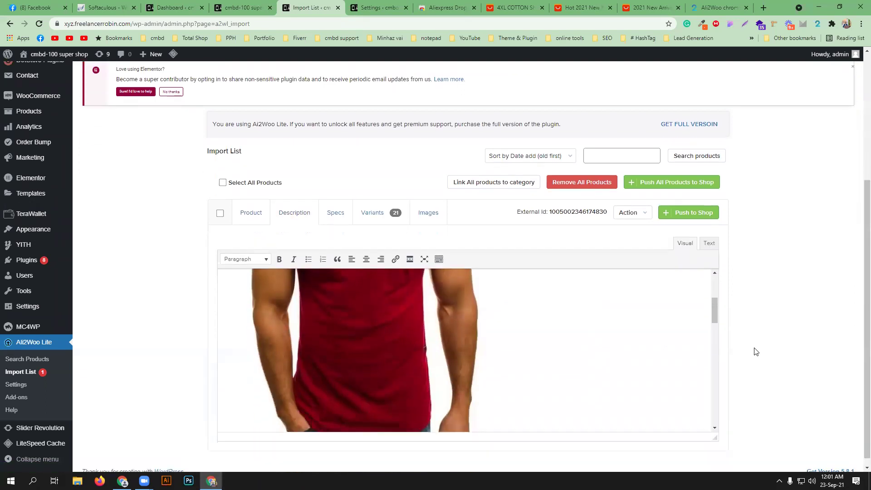
scroll(543, 312, "down", 5)
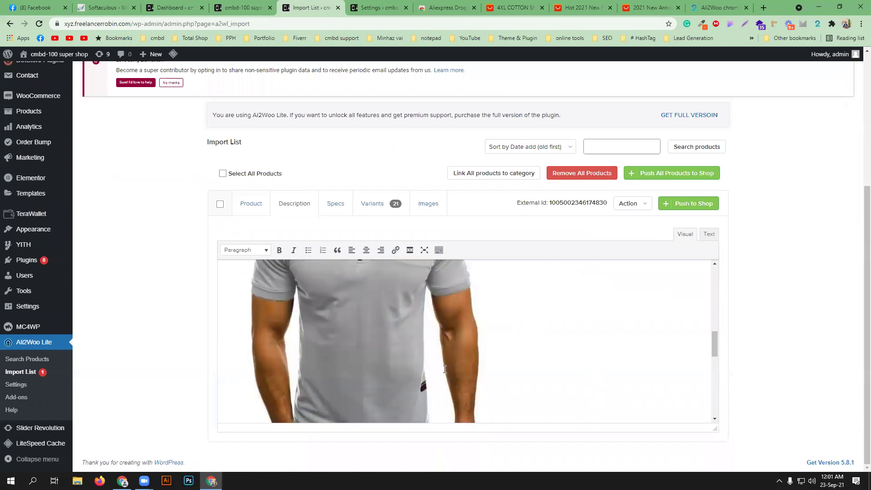
scroll(449, 374, "down", 5)
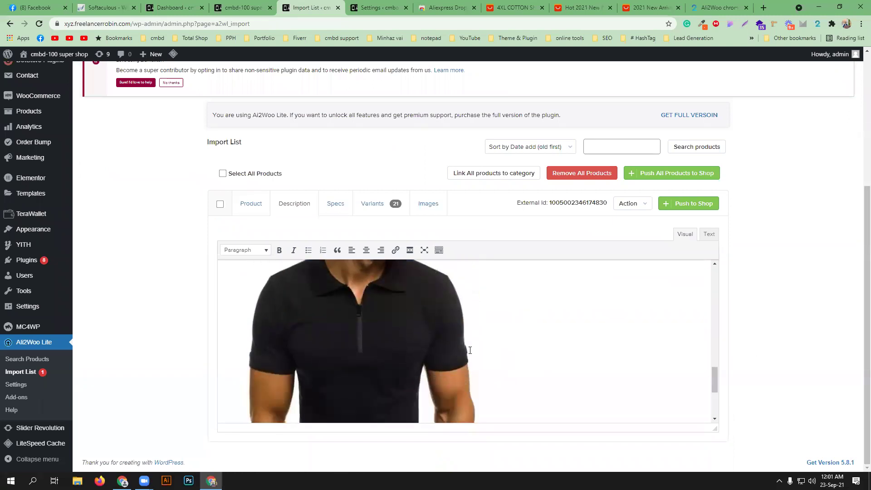
scroll(517, 346, "down", 3)
scroll(502, 375, "up", 12)
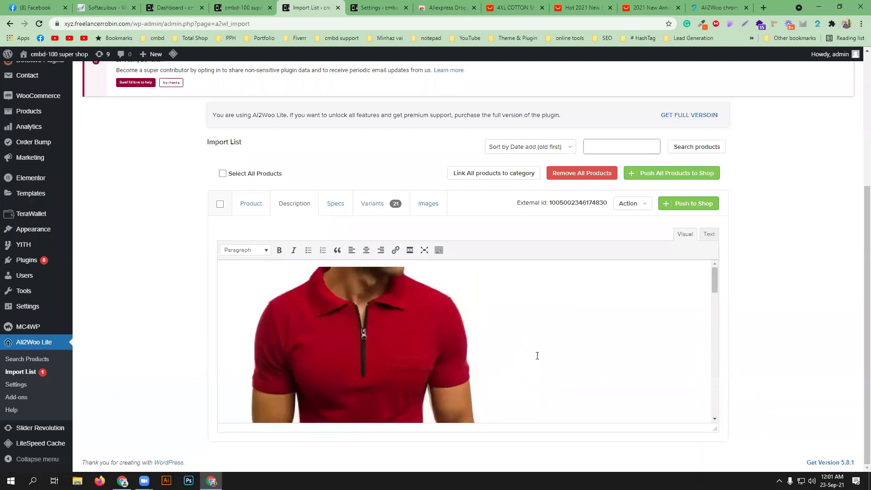
left_click(337, 207)
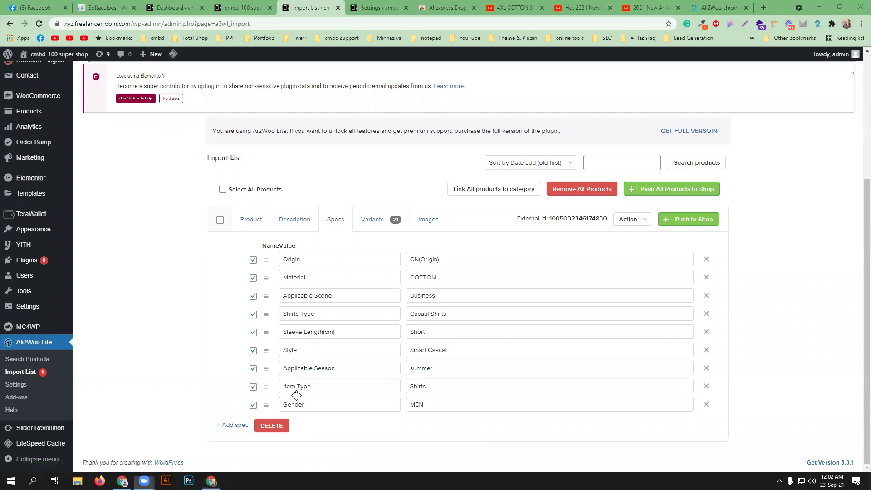
- Add and delete a blank spec row, then show the 21 variants priced at $20.5 cost and 41
left_click_drag(297, 395, 444, 411)
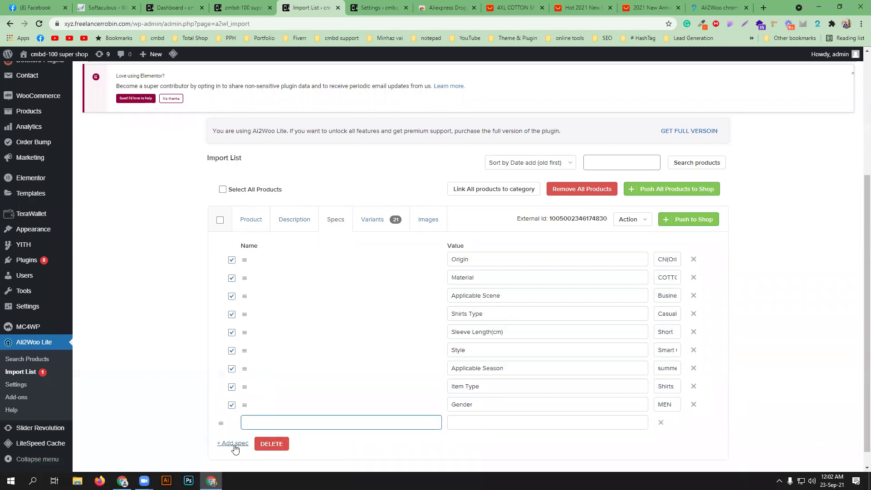
left_click(661, 423)
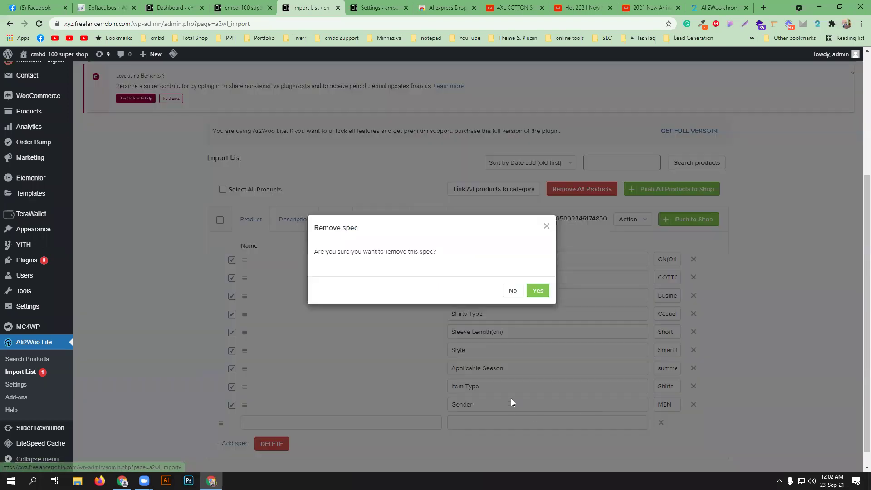
left_click(539, 291)
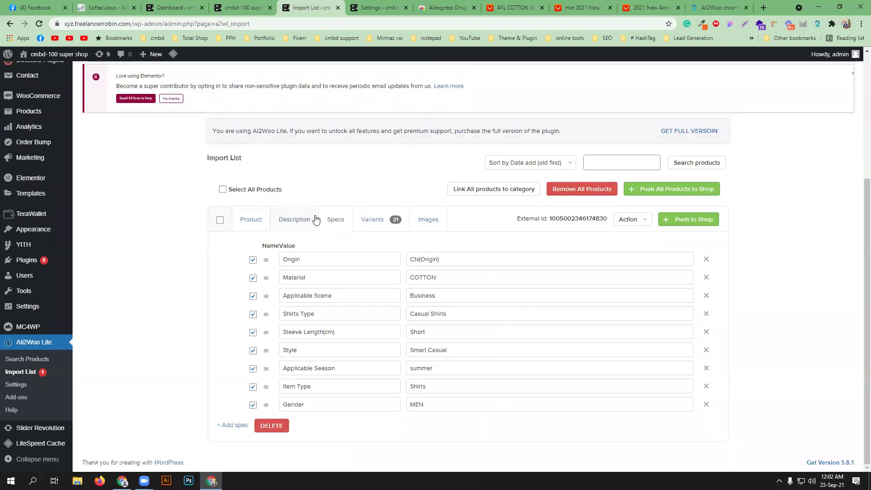
left_click(368, 222)
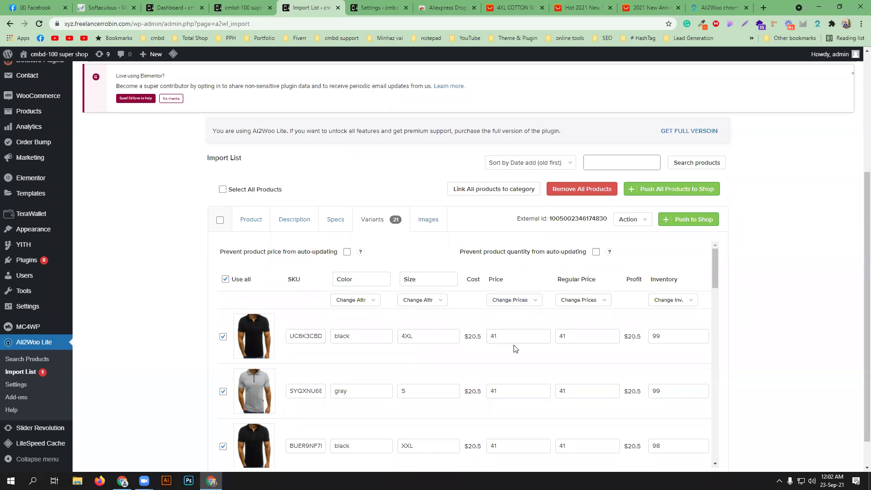
- Scroll through the shirt's Variants table to review colours, sizes, prices and stock
scroll(504, 397, "down", 4)
scroll(504, 395, "down", 3)
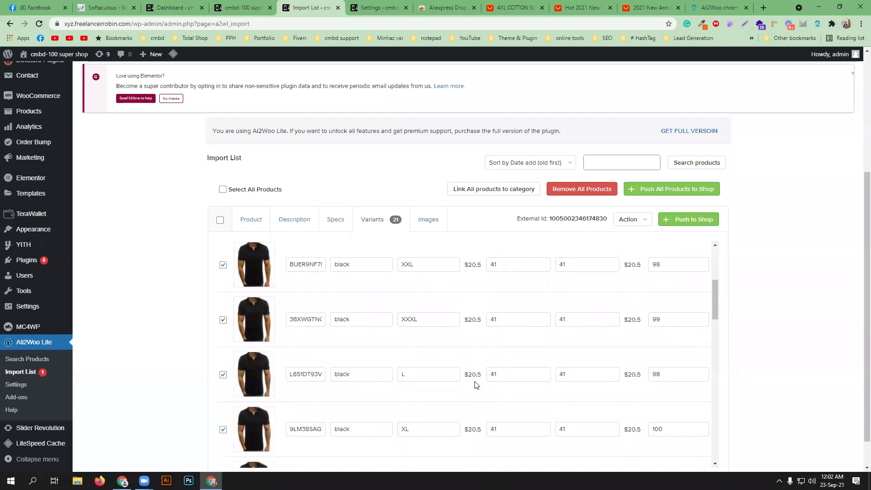
scroll(462, 397, "down", 8)
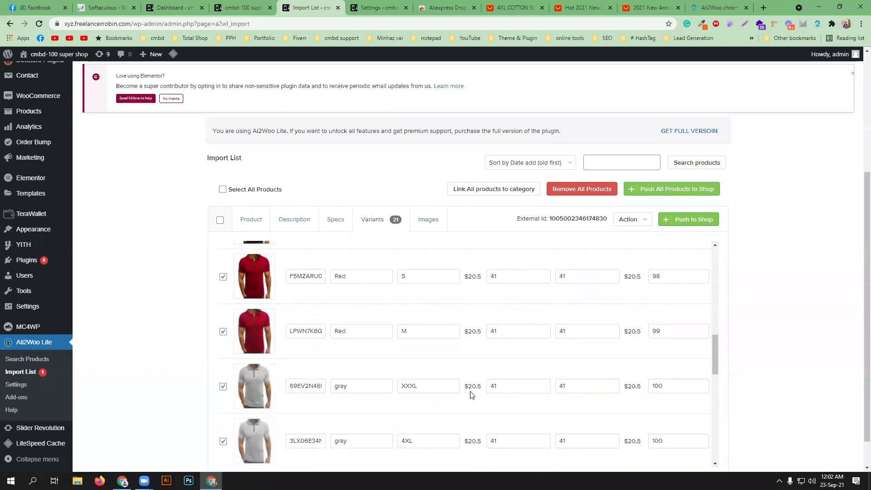
scroll(472, 390, "up", 8)
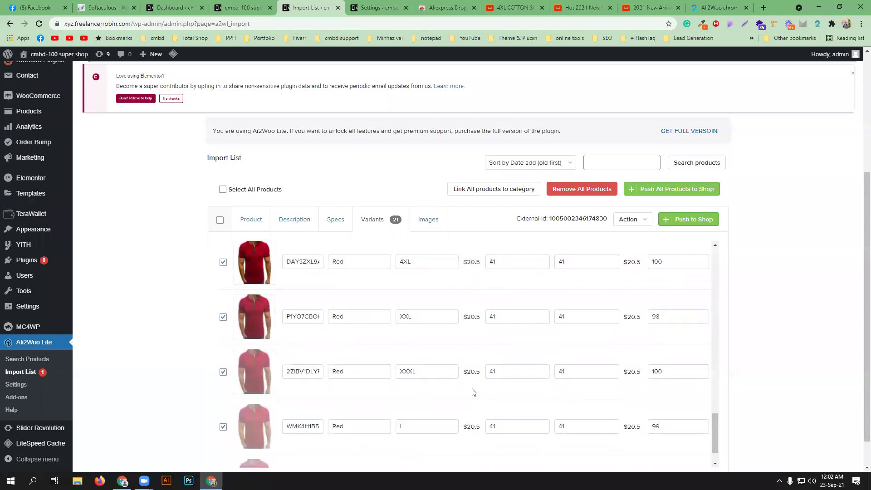
scroll(472, 391, "up", 8)
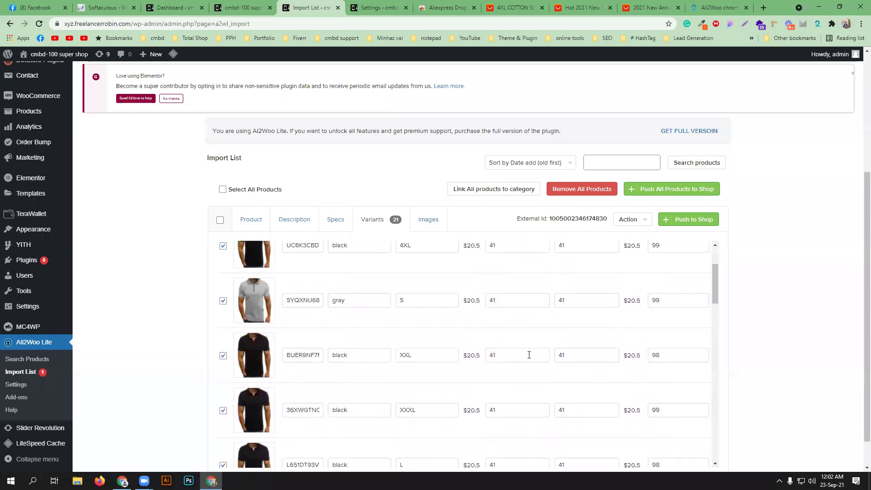
scroll(466, 365, "down", 2)
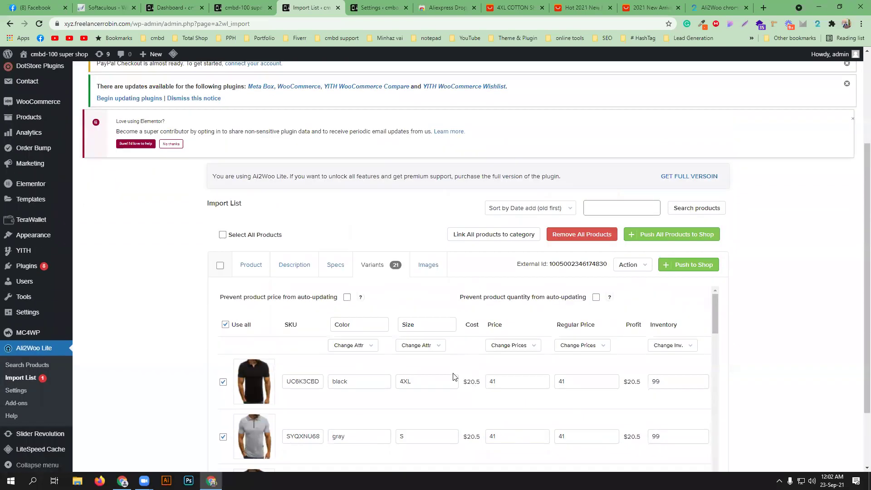
- Show the shirt's three gallery images and black, gray and red variation images
left_click(429, 264)
scroll(522, 367, "down", 1)
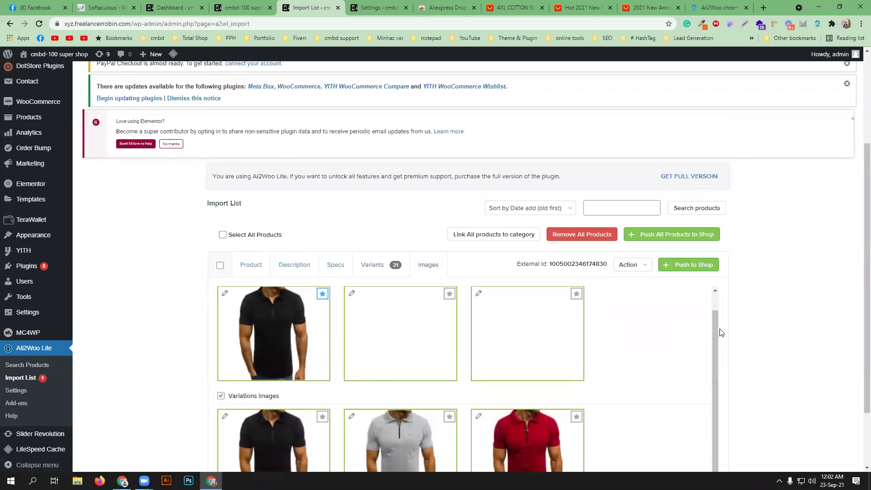
scroll(719, 331, "down", 2)
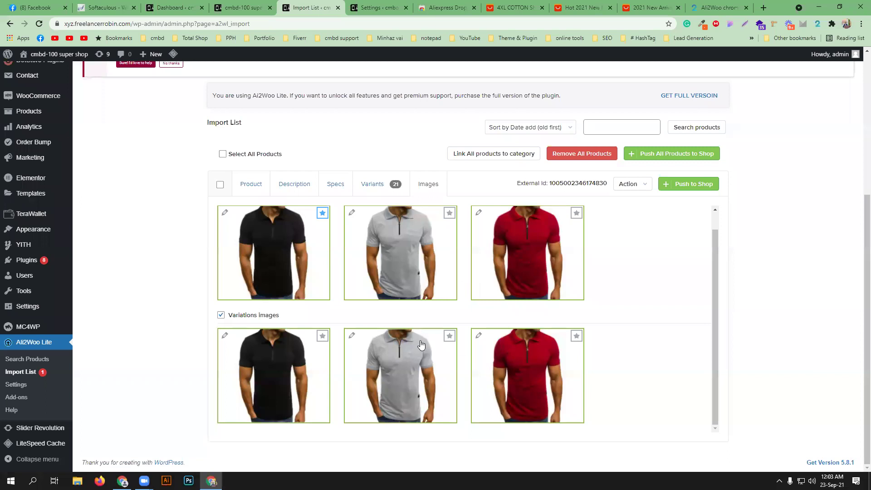
scroll(605, 389, "up", 1)
scroll(604, 389, "up", 1)
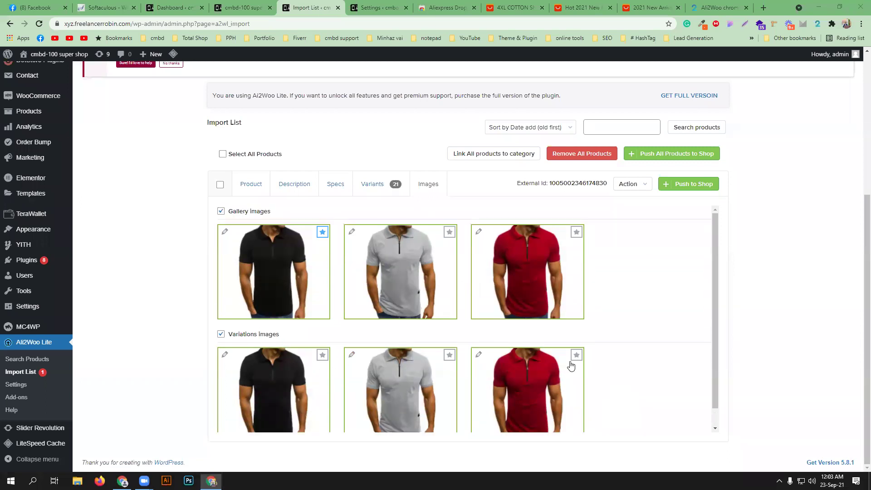
scroll(572, 366, "up", 2)
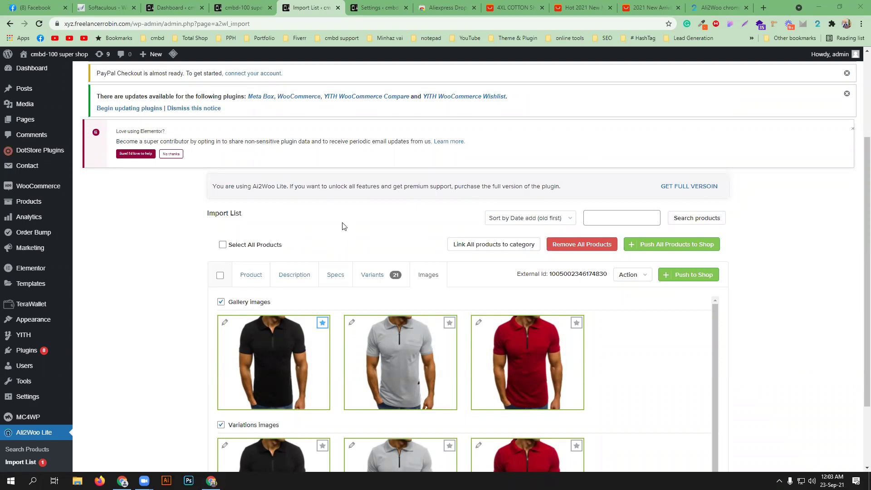
- Push the shirt to the shop, import another AliExpress shirt via Ali2Woo, and return to the Import List
left_click(687, 274)
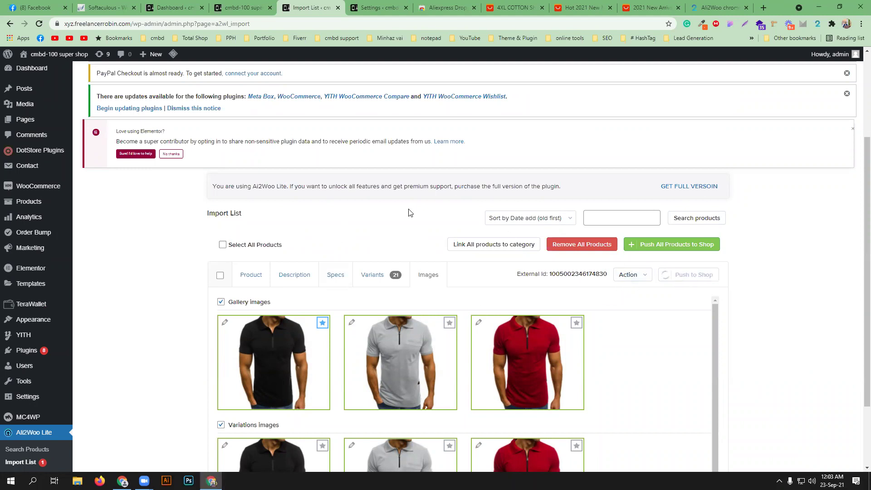
left_click(511, 8)
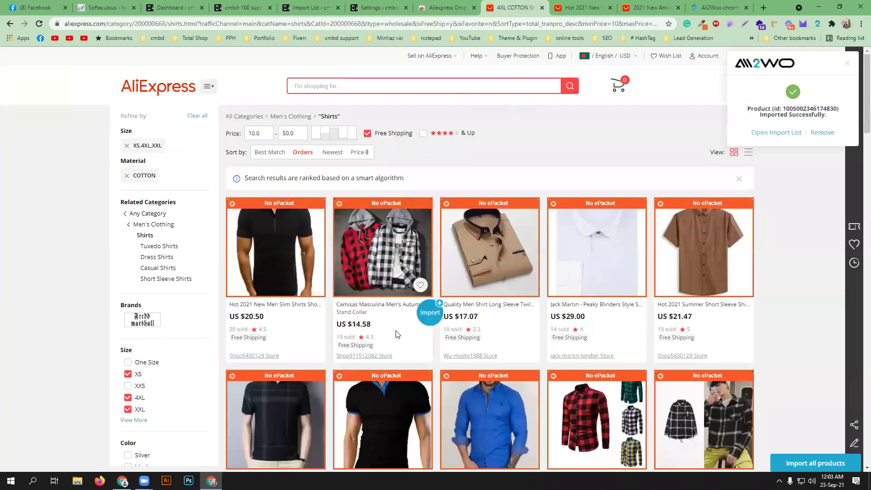
scroll(396, 334, "down", 1)
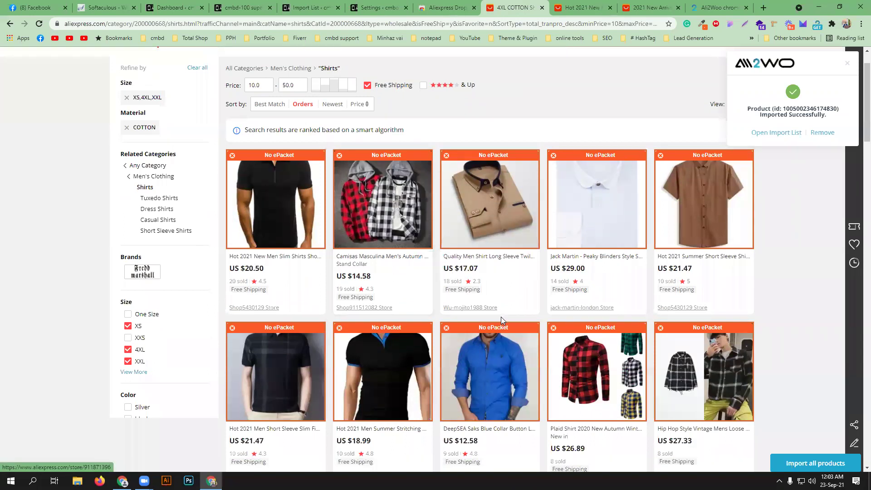
scroll(501, 317, "down", 2)
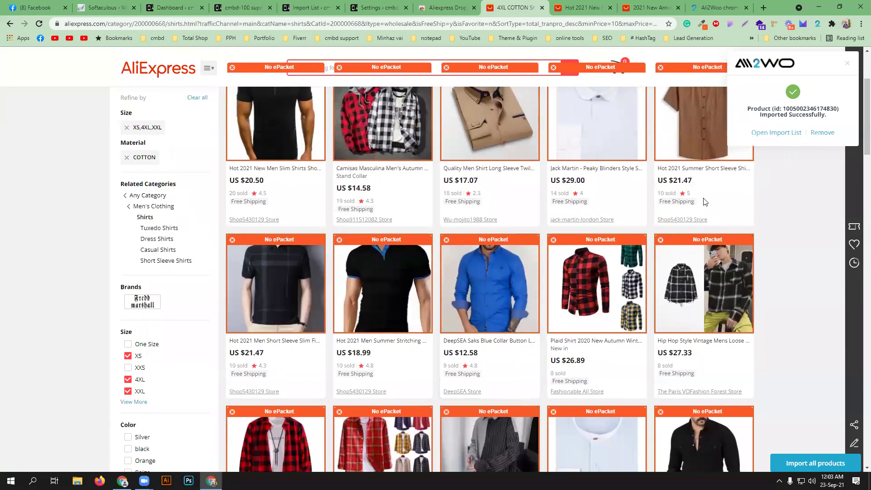
mouse_move(534, 351)
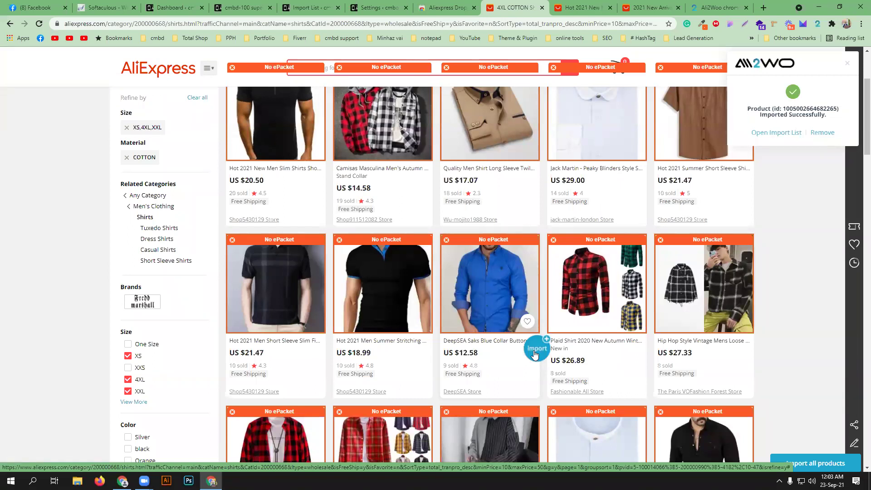
left_click(644, 349)
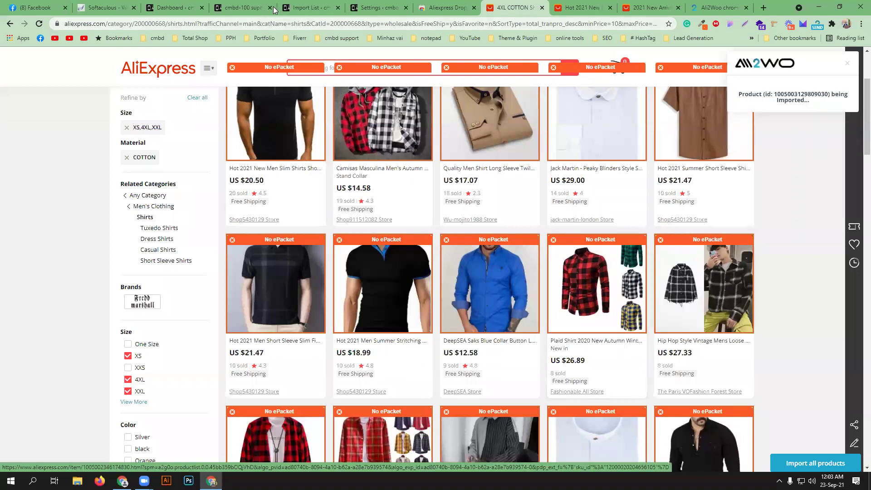
left_click(301, 3)
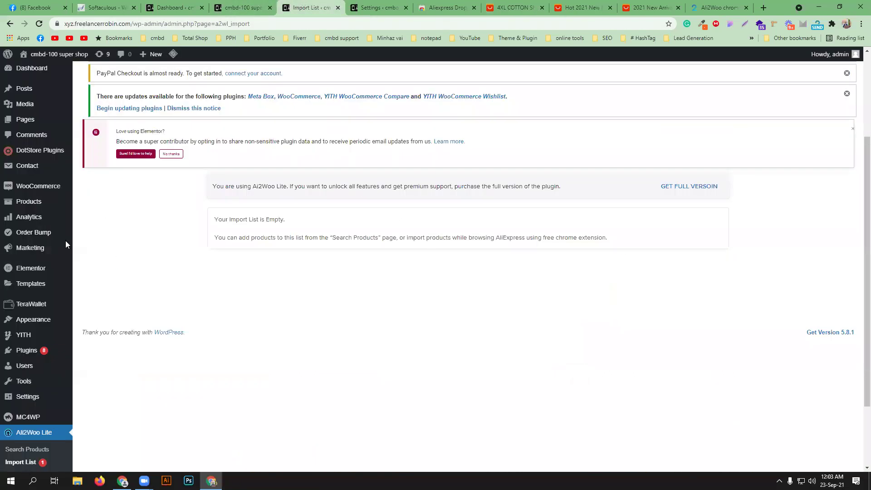
- Reload the Ali2Woo Import List so both newly imported shirts appear
left_click(37, 24)
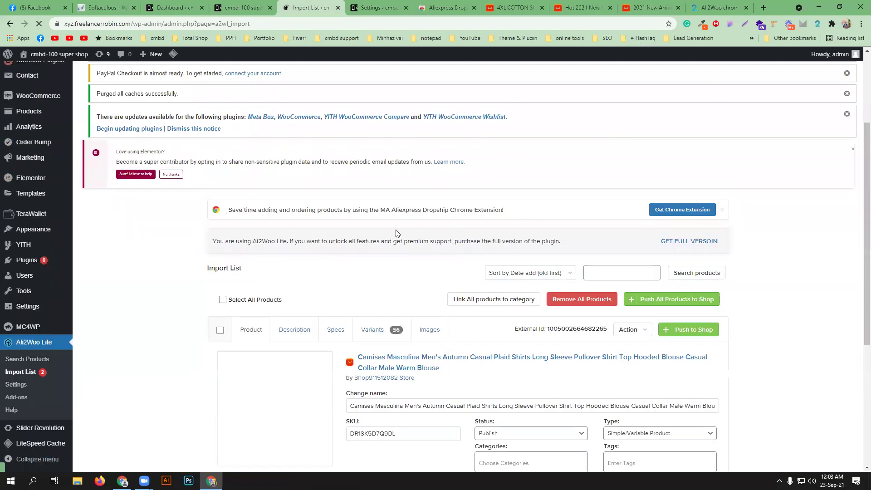
scroll(349, 246, "down", 4)
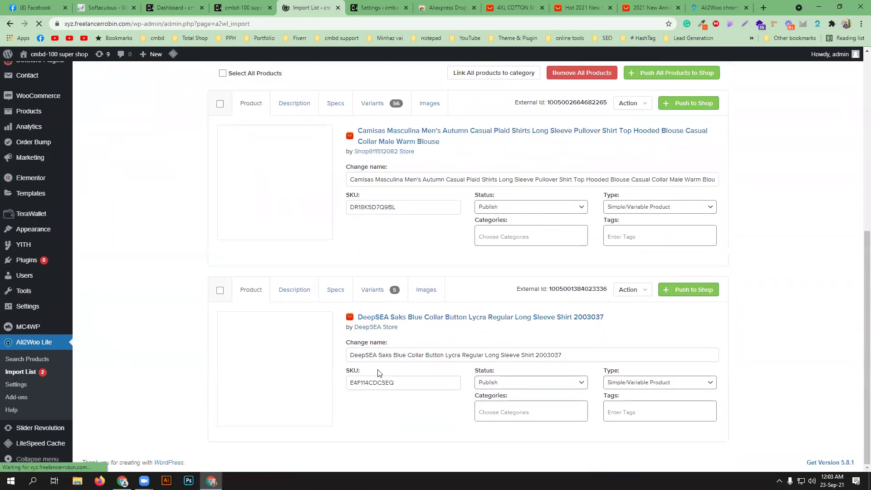
scroll(360, 315, "up", 2)
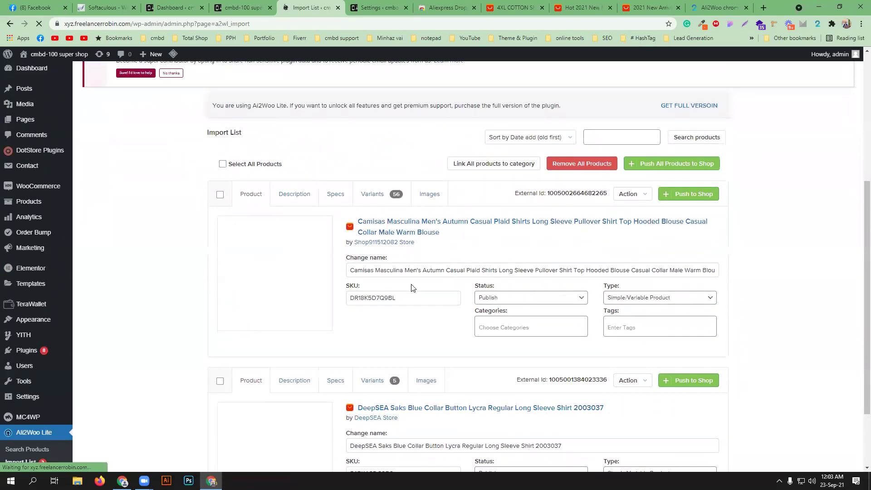
left_click(222, 164)
left_click(222, 164)
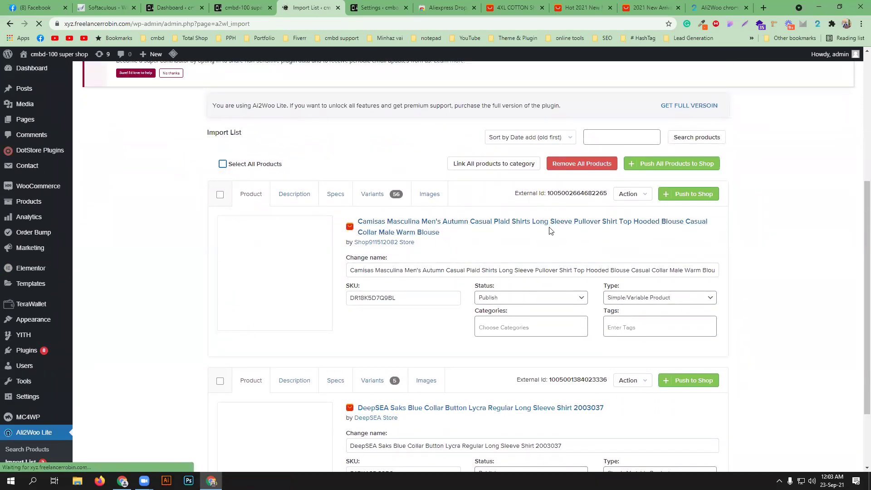
- Delete the 'Camisas Masculina ' and 'DeepSEA ' prefixes from the two product names
left_click_drag(402, 269, 312, 273)
key("BackSpace")
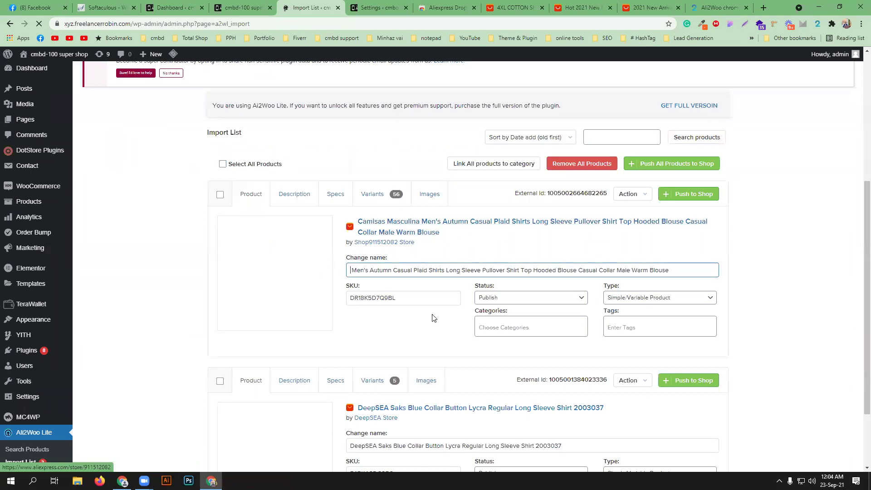
scroll(433, 317, "down", 2)
left_click_drag(379, 355, 324, 356)
key("BackSpace")
scroll(467, 311, "up", 1)
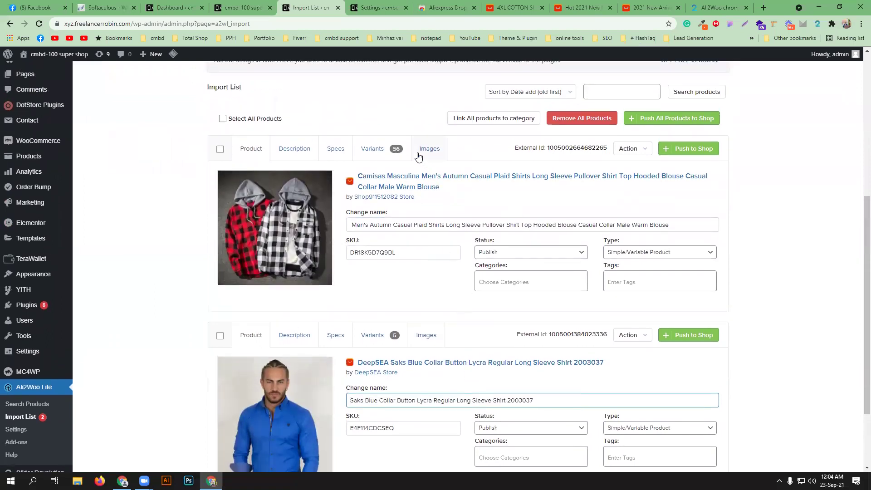
- Check the first shirt's description and select both products for a bulk action
left_click(301, 149)
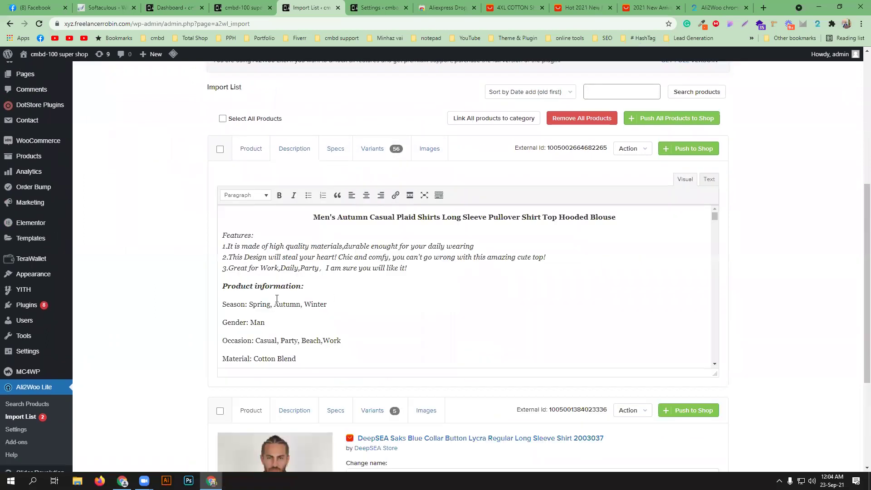
scroll(324, 320, "up", 2)
scroll(409, 421, "down", 5)
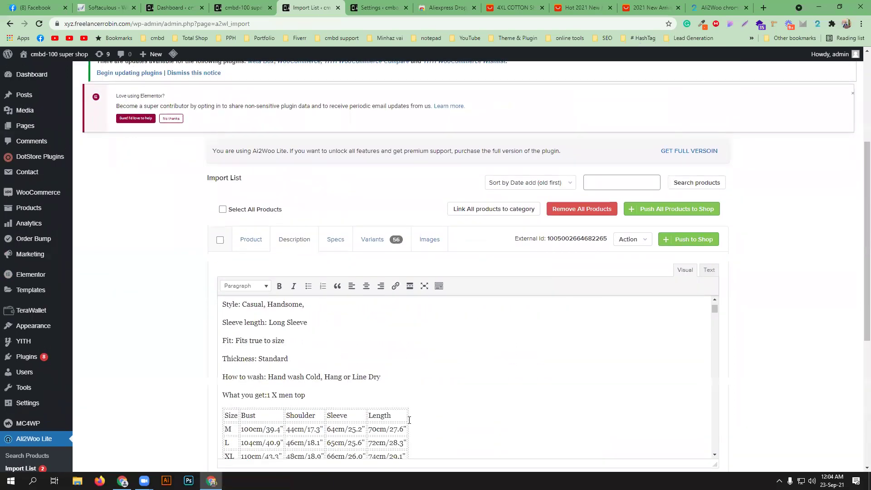
scroll(317, 334, "up", 3)
left_click(223, 210)
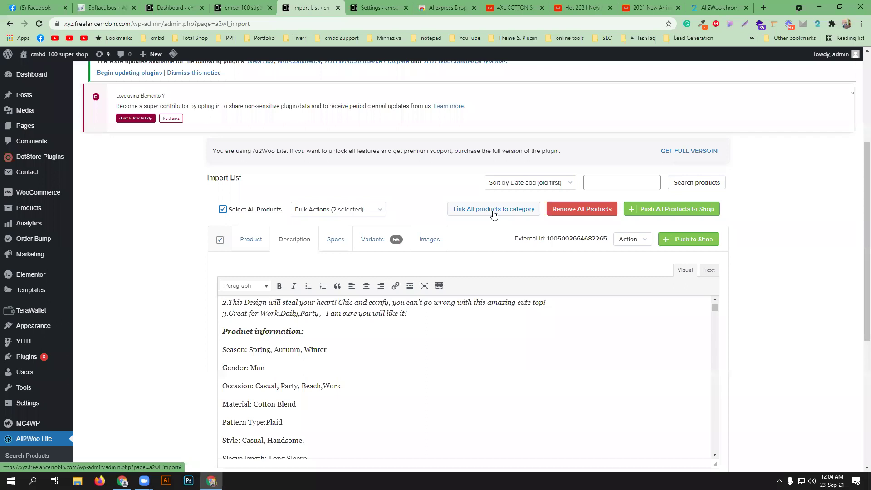
- Link both shirts to the Mens and Men's Shirt categories and push all products to the shop
left_click(495, 210)
left_click(371, 252)
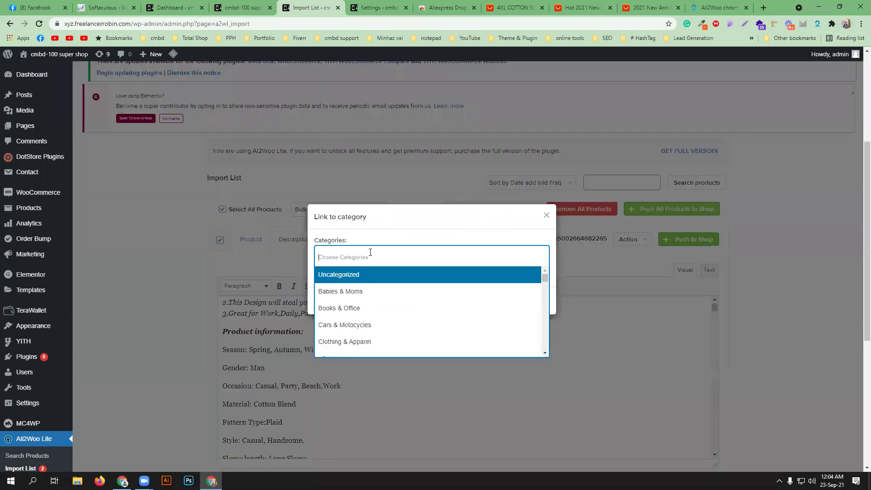
type("mens")
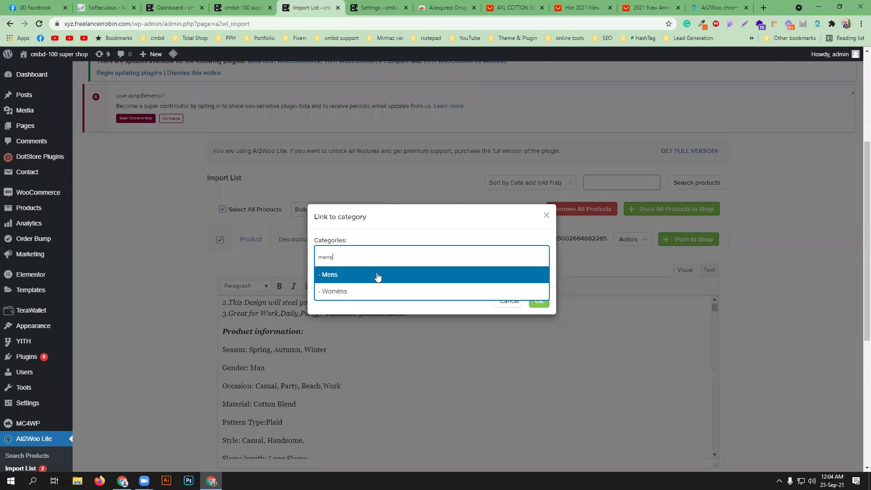
left_click(377, 275)
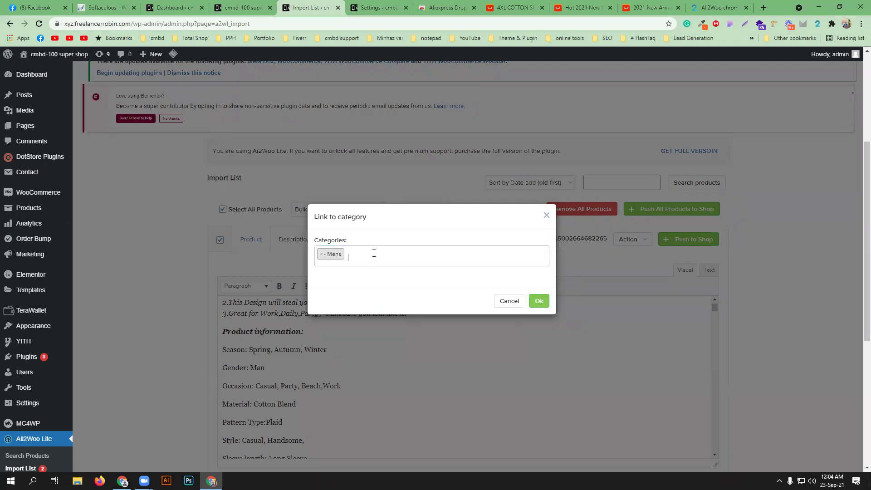
type("shirt")
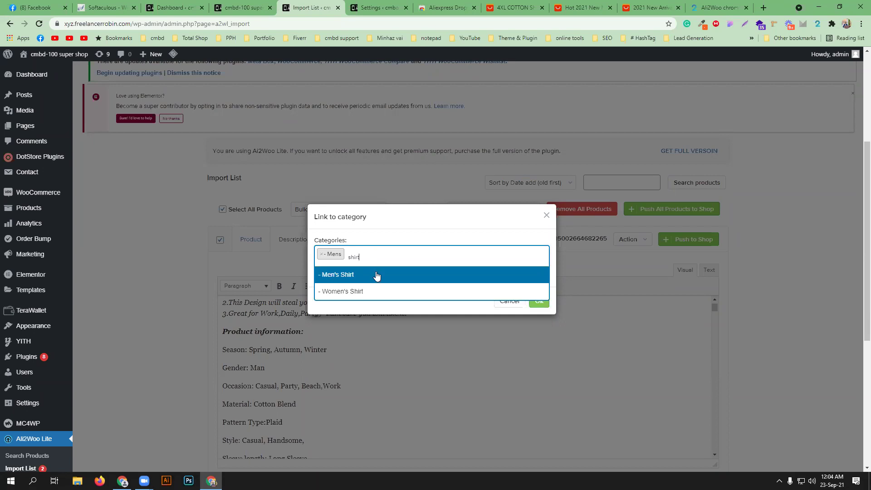
left_click(377, 276)
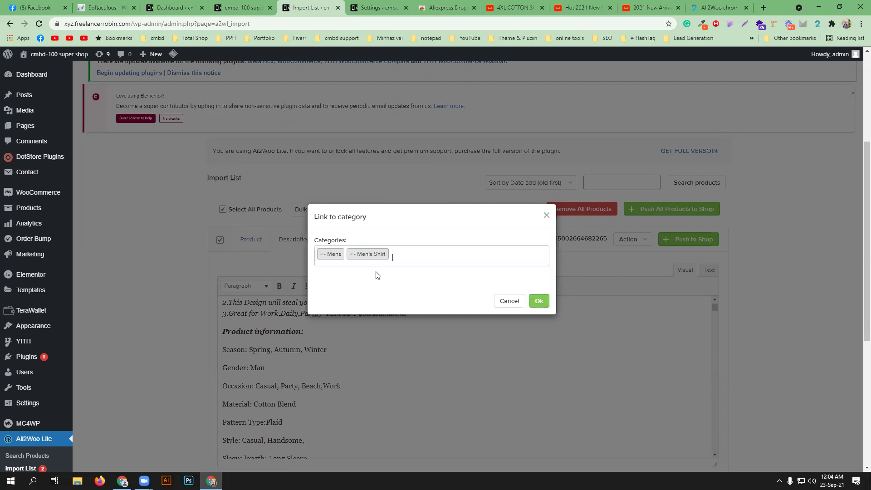
left_click(539, 300)
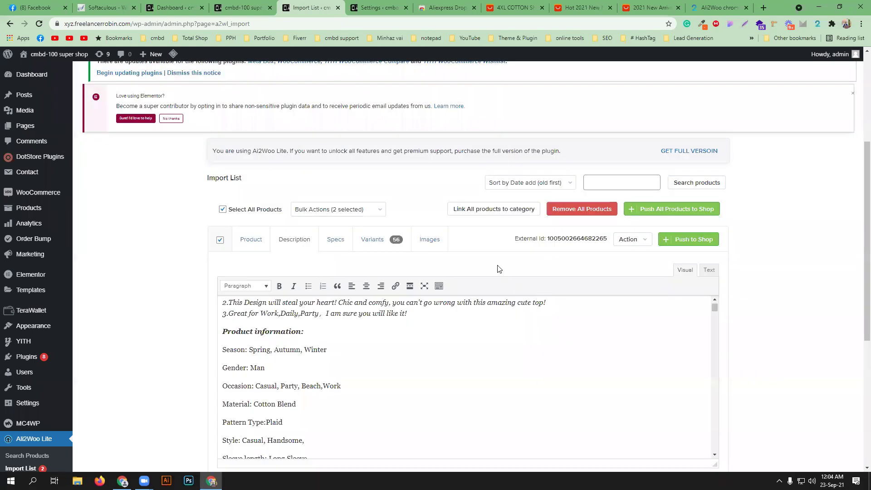
left_click(666, 214)
left_click(538, 290)
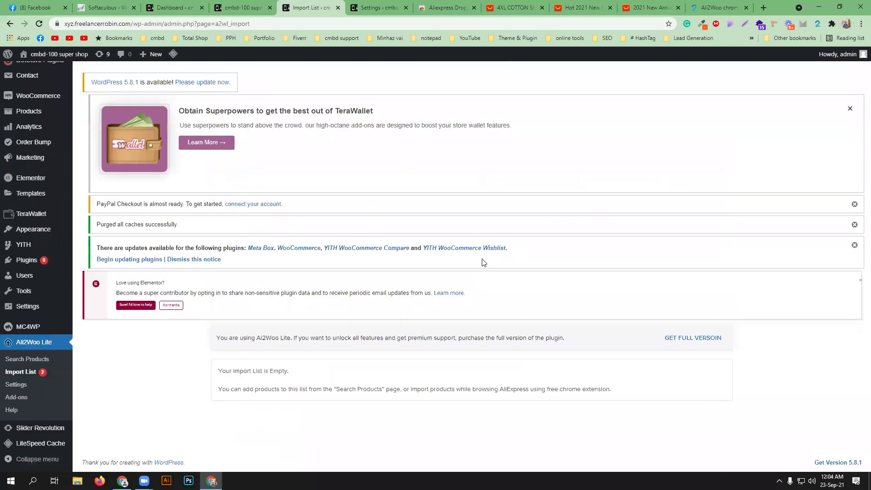
- Reload the storefront and check that both shirts appear under Men's Fashion
left_click(243, 7)
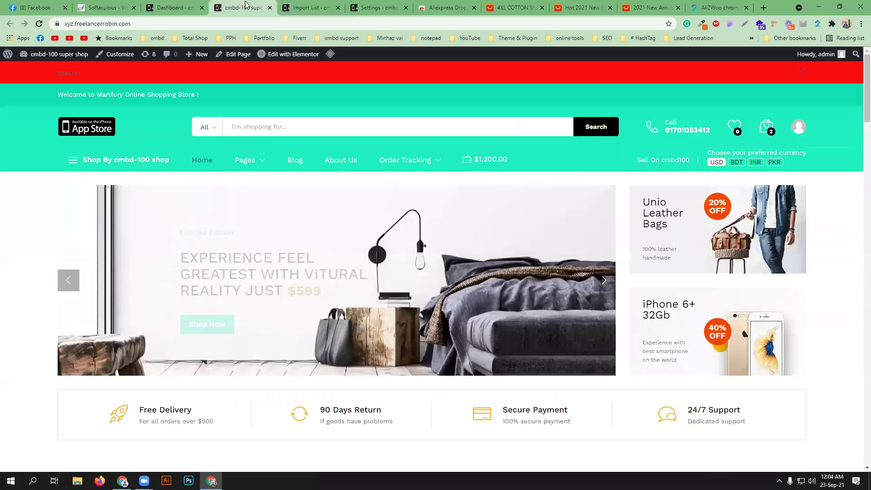
left_click(39, 25)
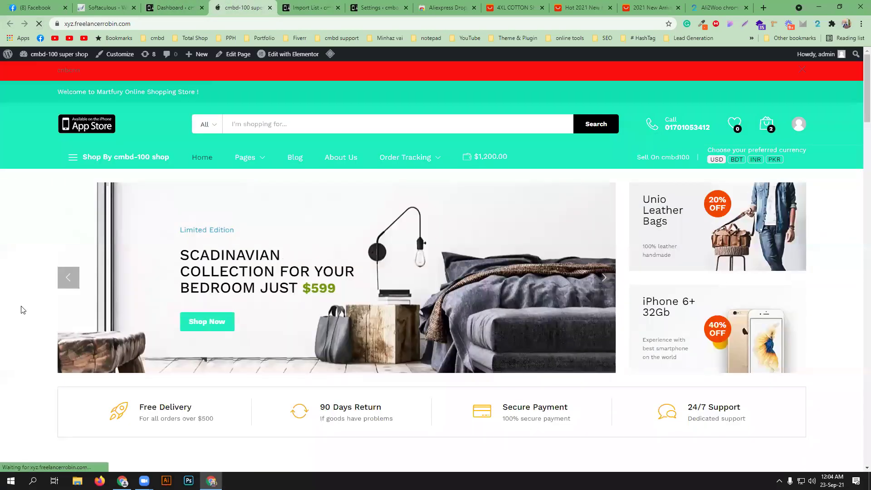
scroll(23, 310, "down", 7)
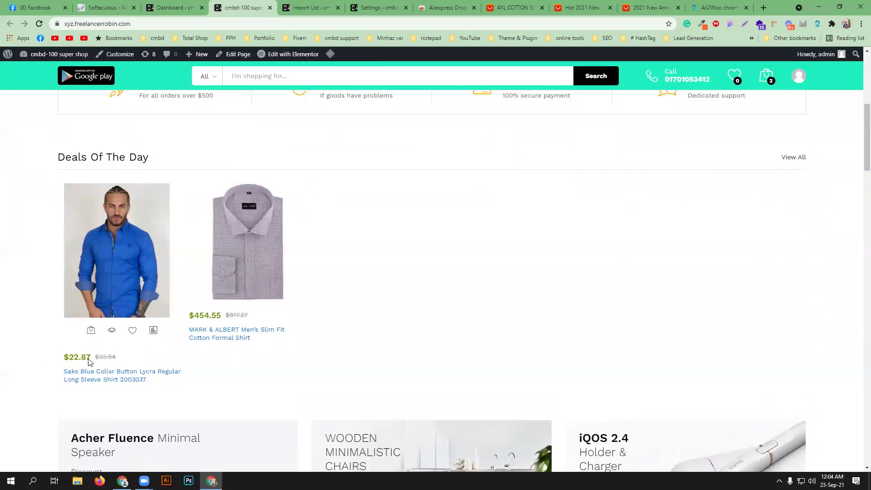
scroll(1, 350, "down", 8)
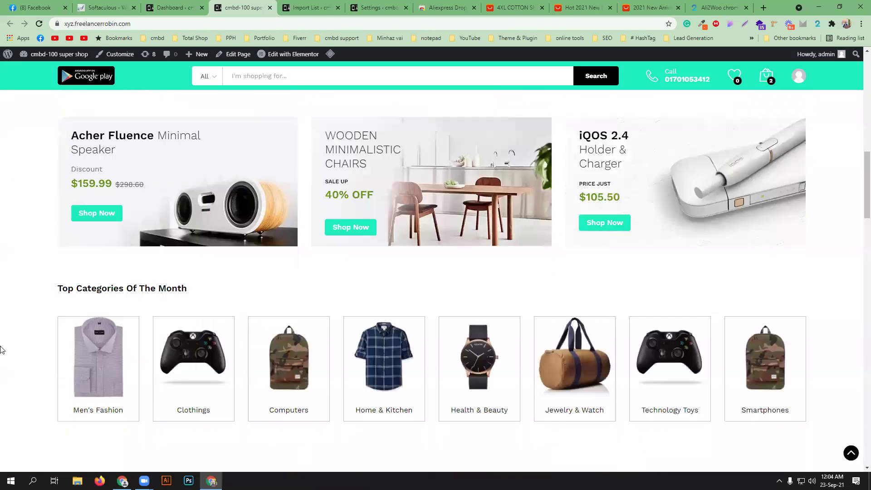
scroll(1, 347, "down", 5)
scroll(2, 346, "up", 11)
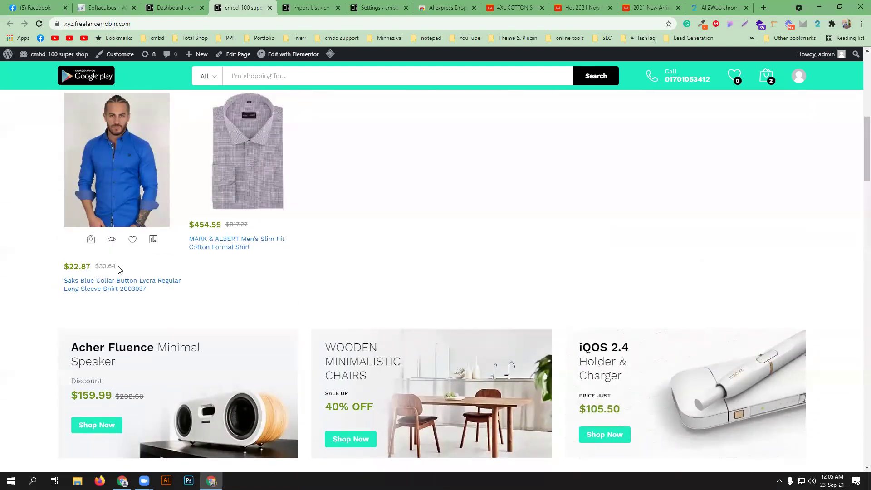
- Open the Saks Blue Collar shirt's product page from the storefront
left_click(510, 4)
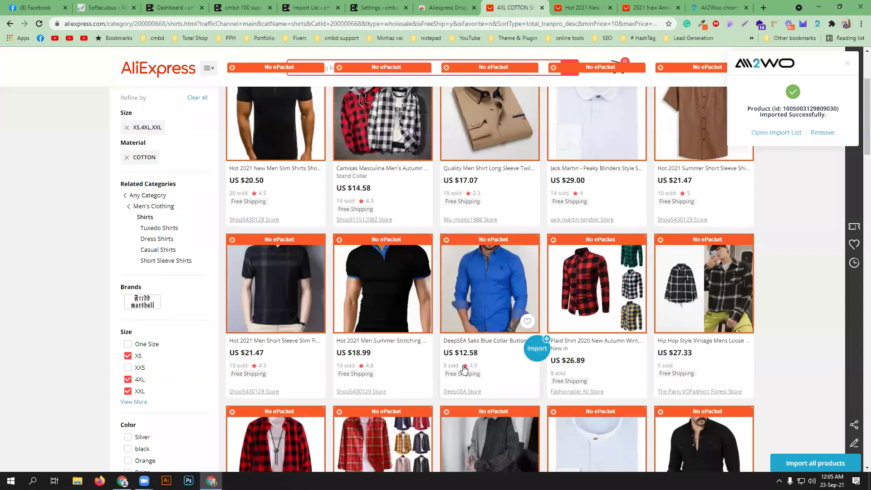
left_click(240, 4)
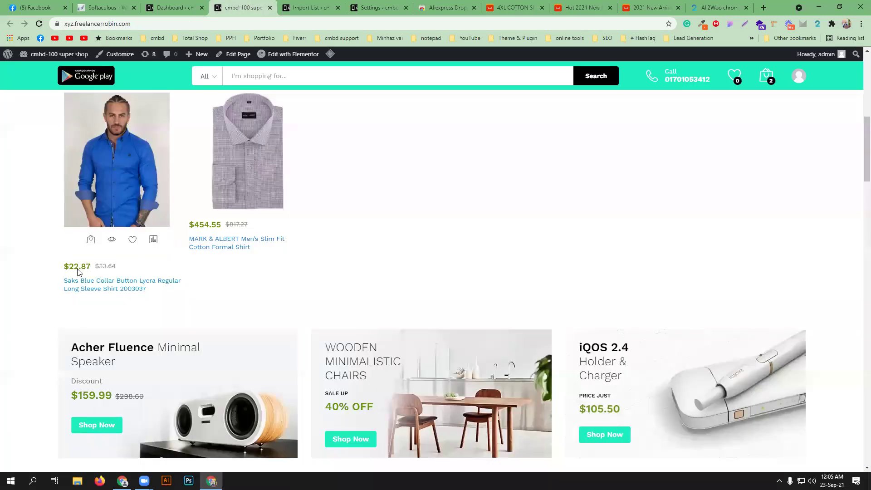
scroll(37, 307, "down", 10)
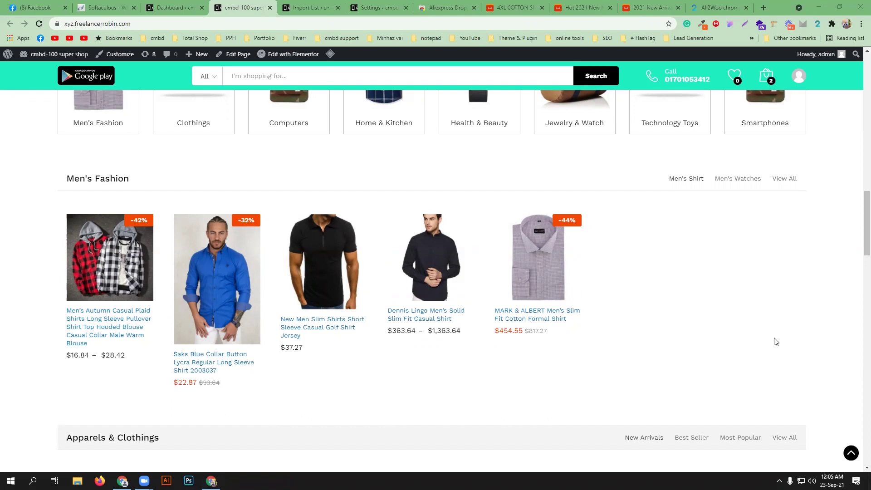
left_click(226, 362)
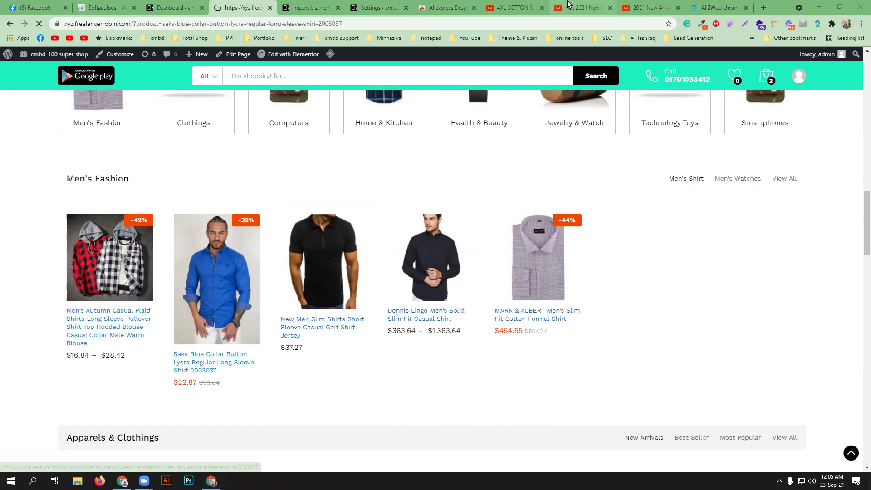
left_click(512, 7)
left_click(486, 342)
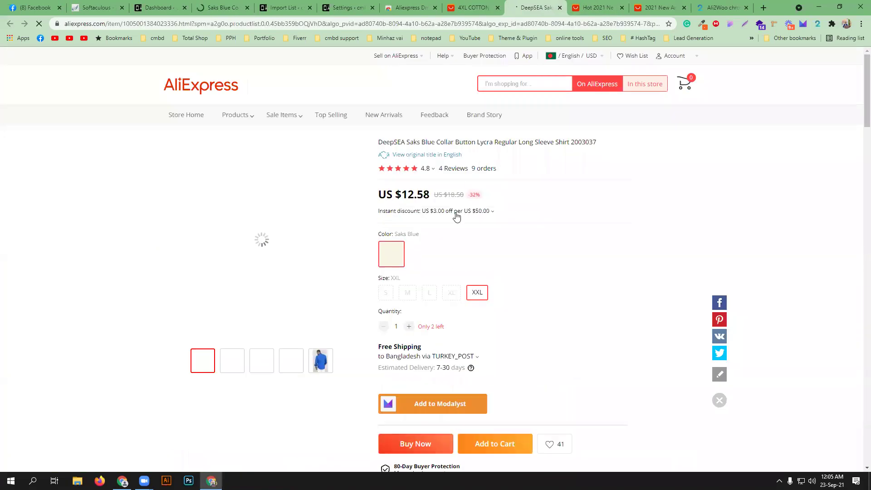
left_click(235, 6)
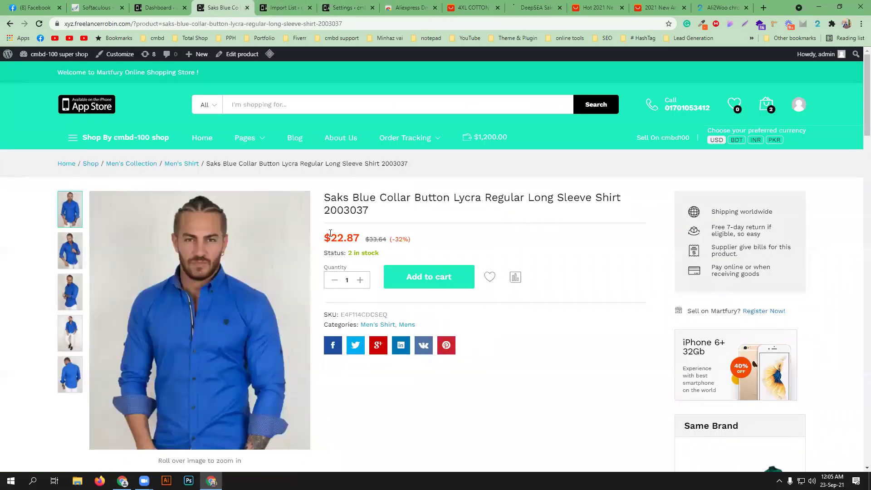
scroll(477, 303, "down", 8)
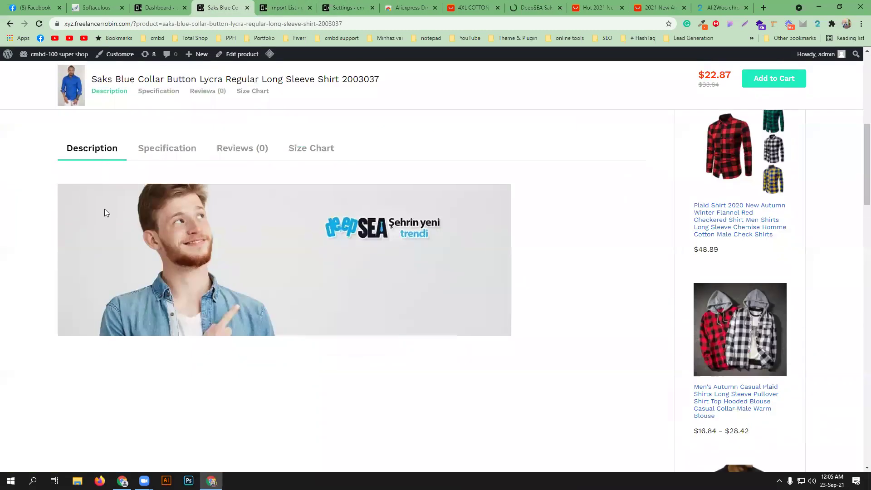
left_click(173, 150)
left_click(245, 149)
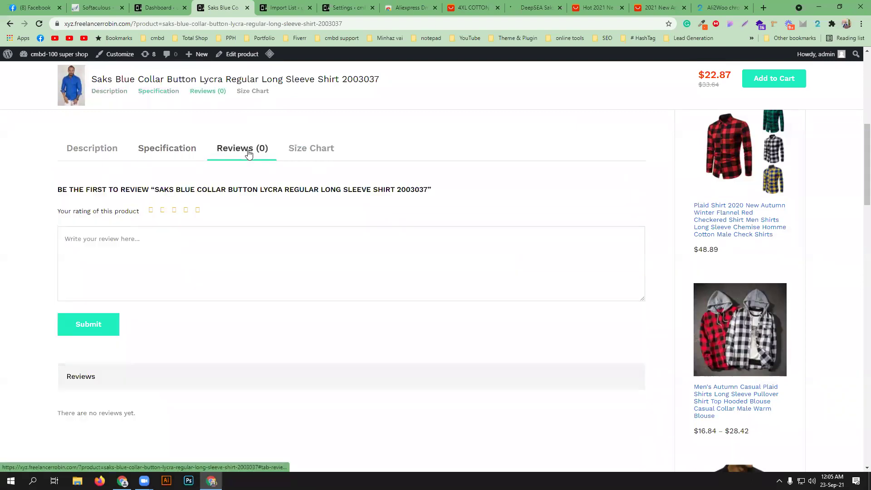
left_click(314, 154)
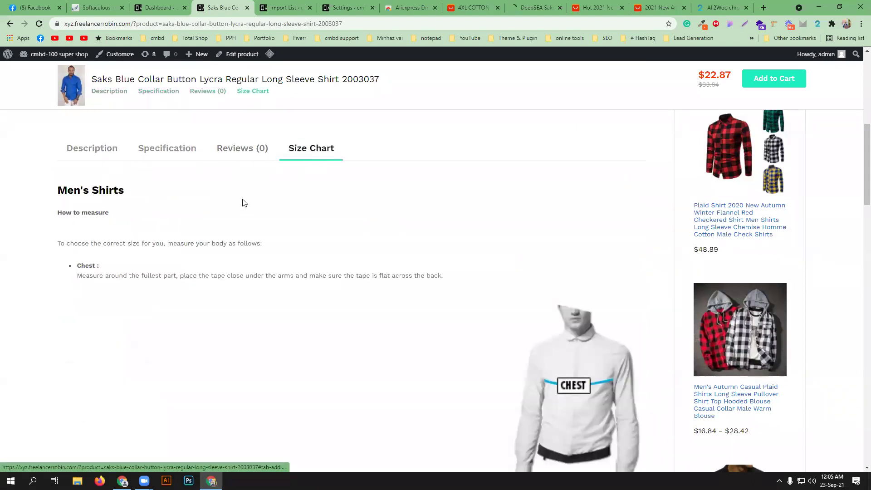
left_click(254, 148)
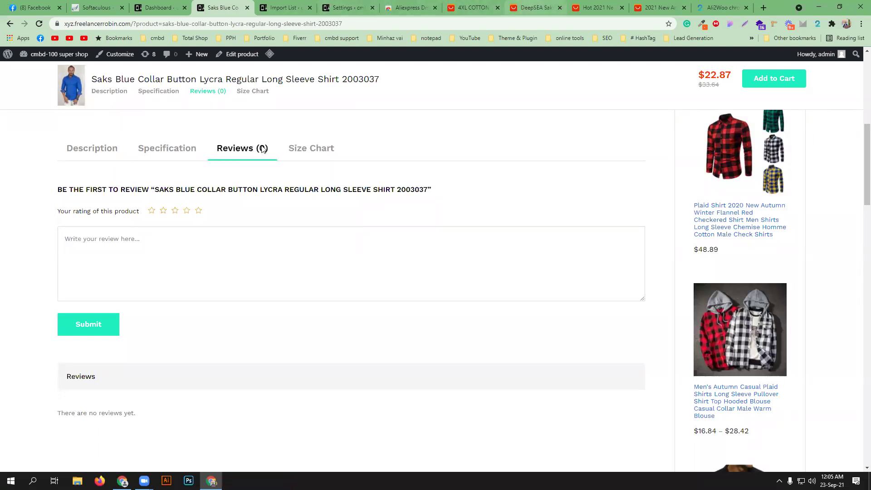
left_click(84, 145)
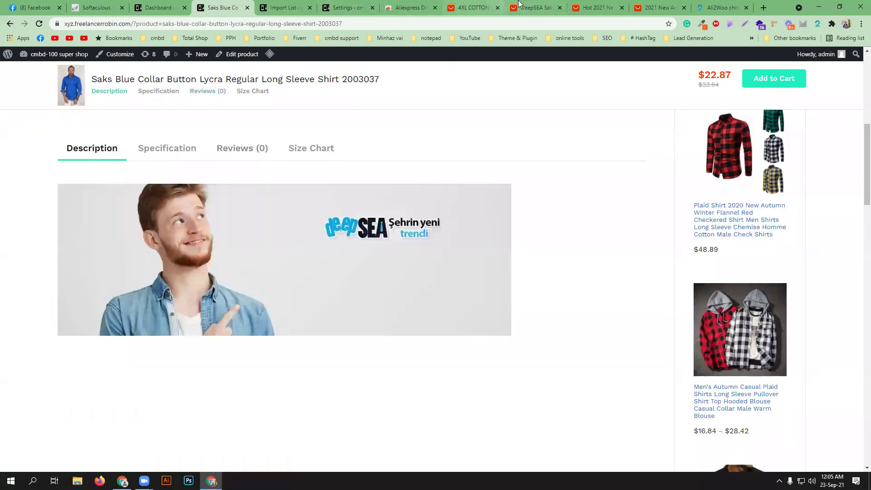
left_click(519, 4)
scroll(430, 245, "down", 10)
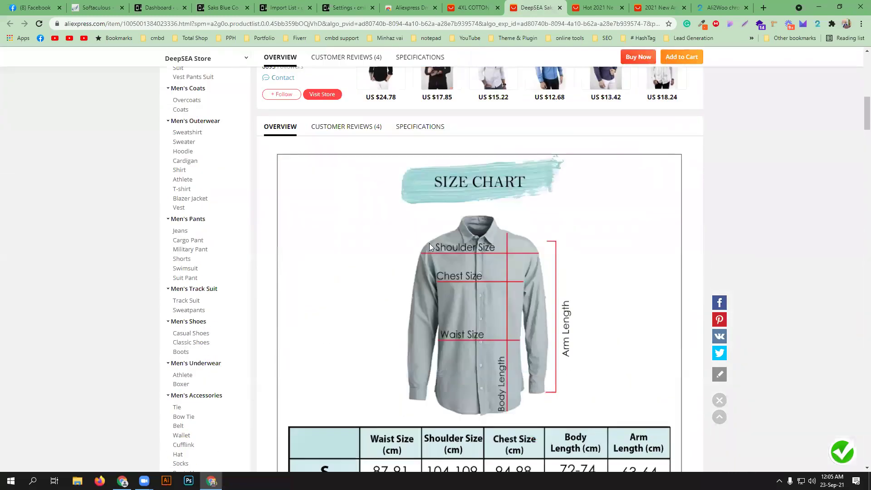
scroll(431, 259, "down", 10)
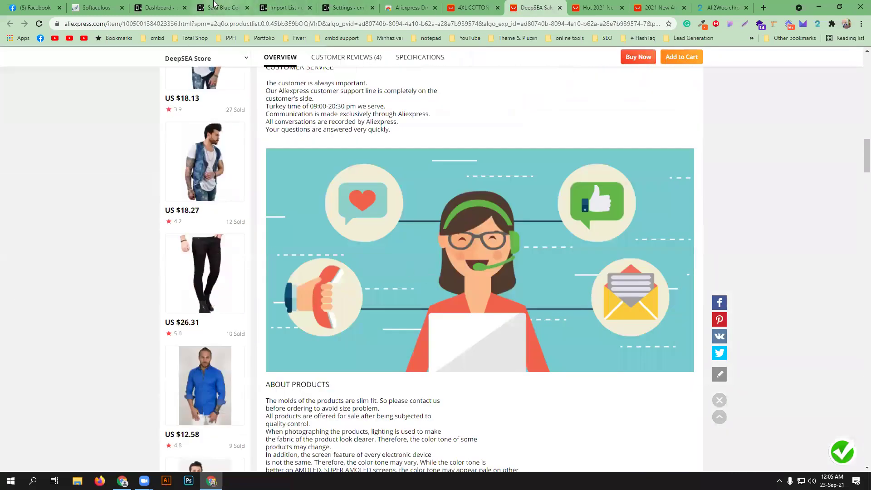
left_click(222, 7)
scroll(301, 237, "down", 5)
scroll(371, 357, "down", 9)
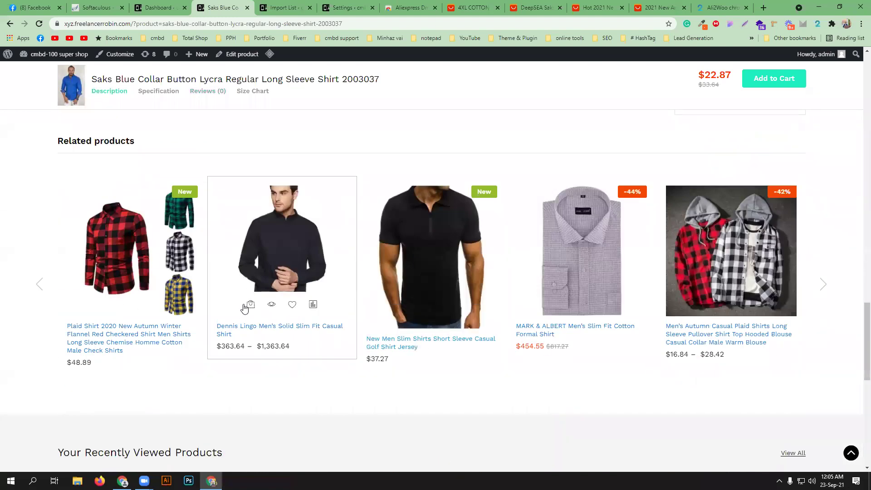
scroll(247, 307, "up", 10)
scroll(248, 308, "up", 4)
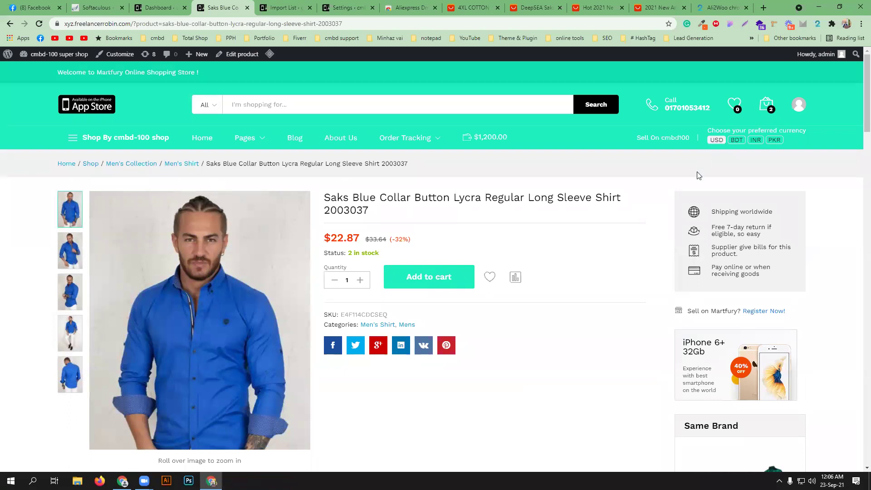
- Add the Saks Blue shirt to the cart and remove the Dennis Lingo shirt
left_click(427, 279)
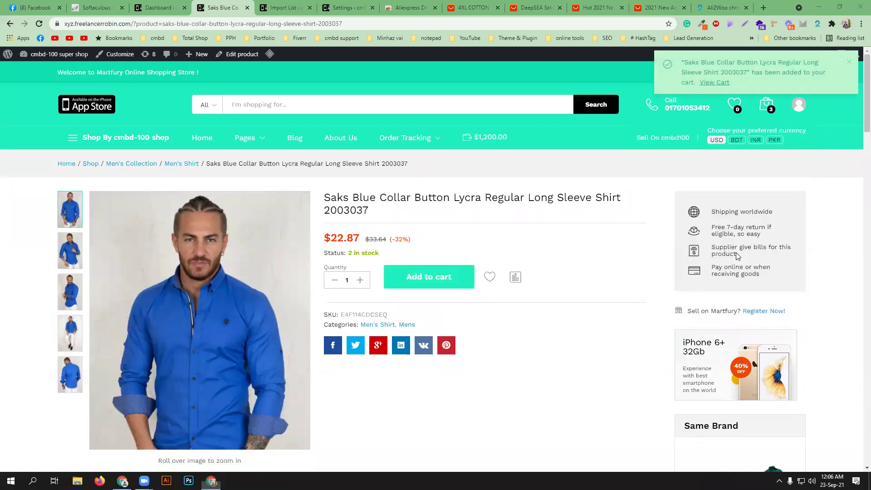
mouse_move(766, 105)
left_click(680, 301)
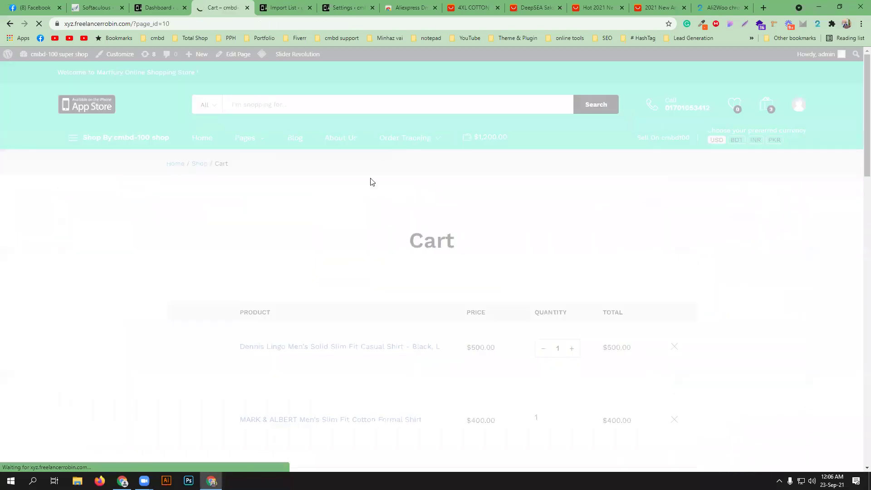
scroll(499, 254, "down", 2)
left_click(675, 248)
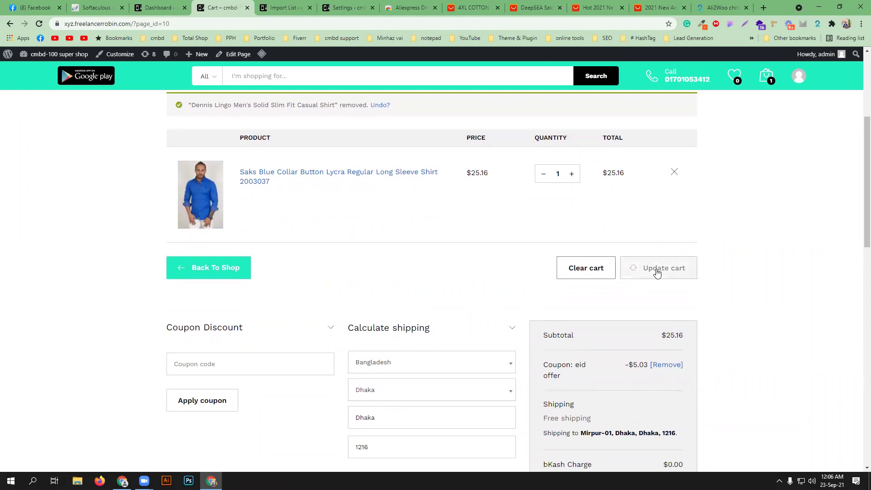
- Go to checkout and continue from billing details to the order review
scroll(431, 338, "down", 4)
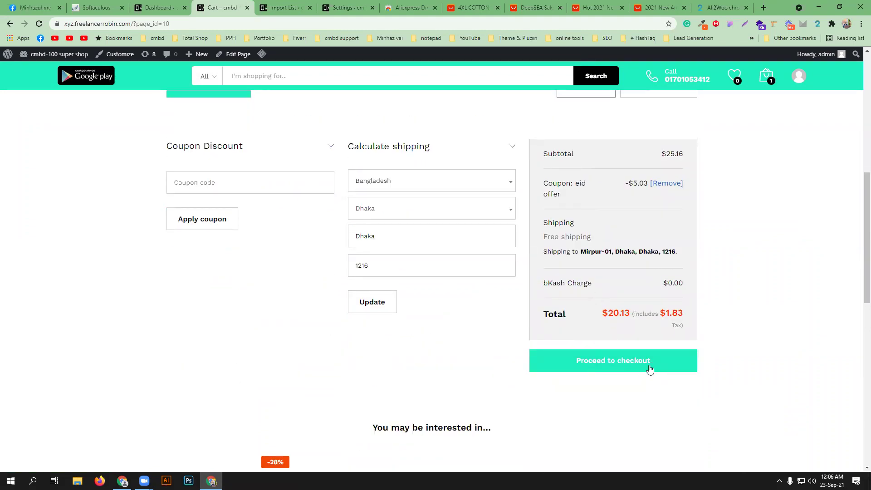
left_click(641, 363)
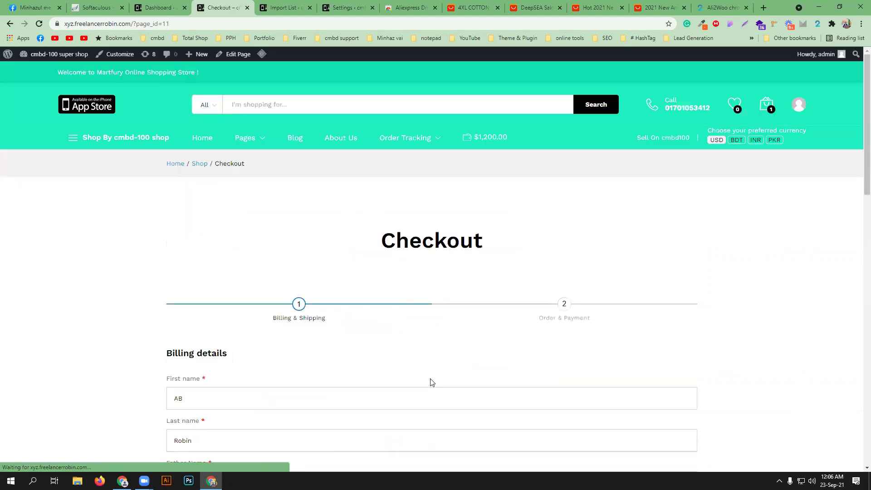
scroll(274, 301, "down", 7)
scroll(279, 304, "down", 4)
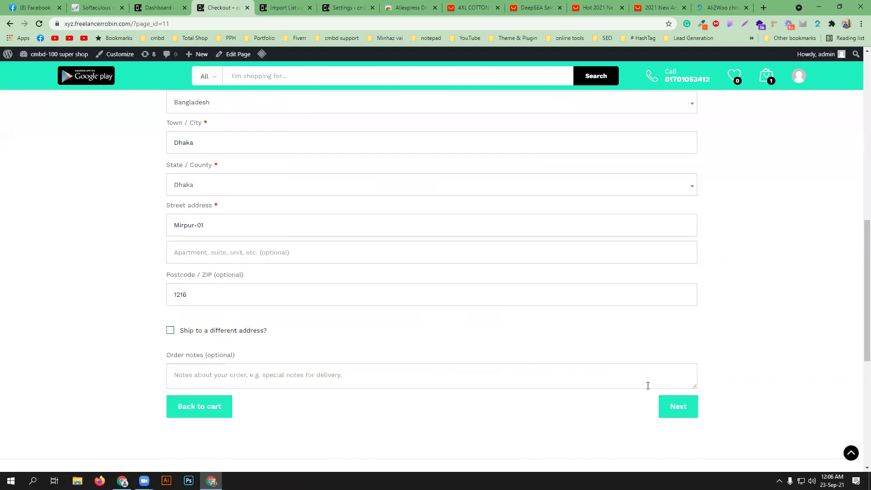
left_click(675, 414)
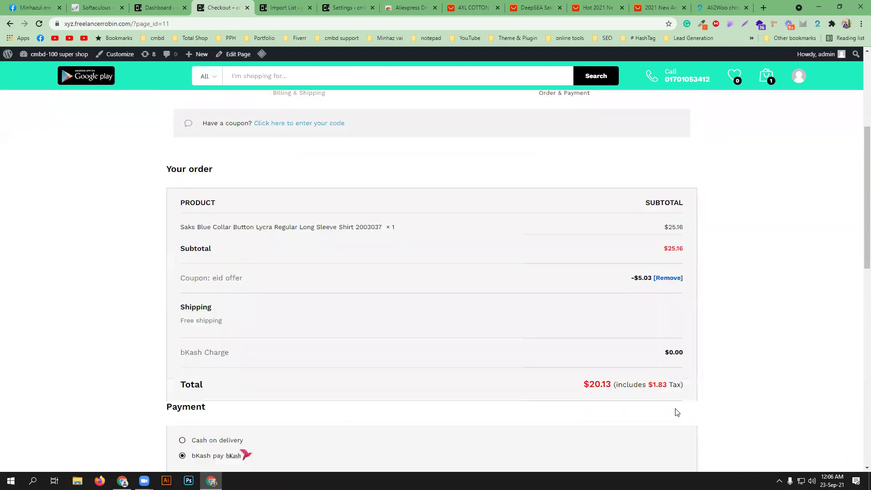
- Fill in the bKash account number and transaction ID and place the order
scroll(671, 417, "down", 6)
left_click(281, 257)
left_click(284, 276)
left_click(284, 279)
left_click(283, 301)
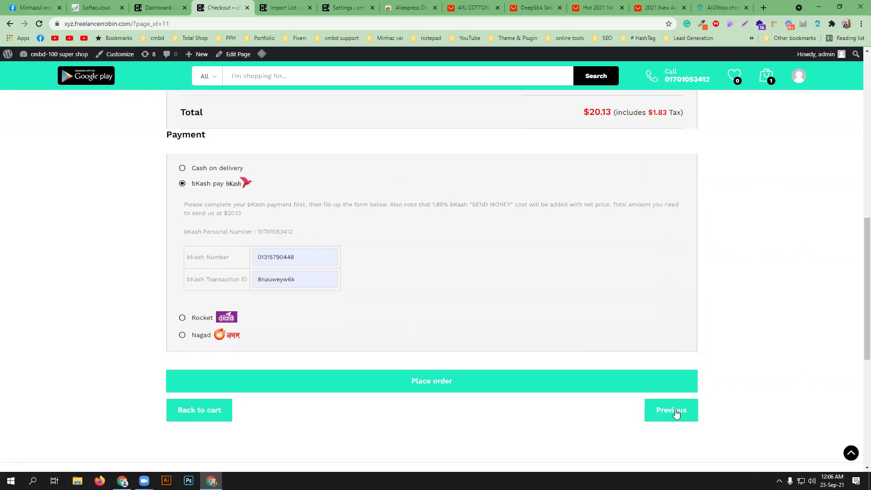
left_click(511, 384)
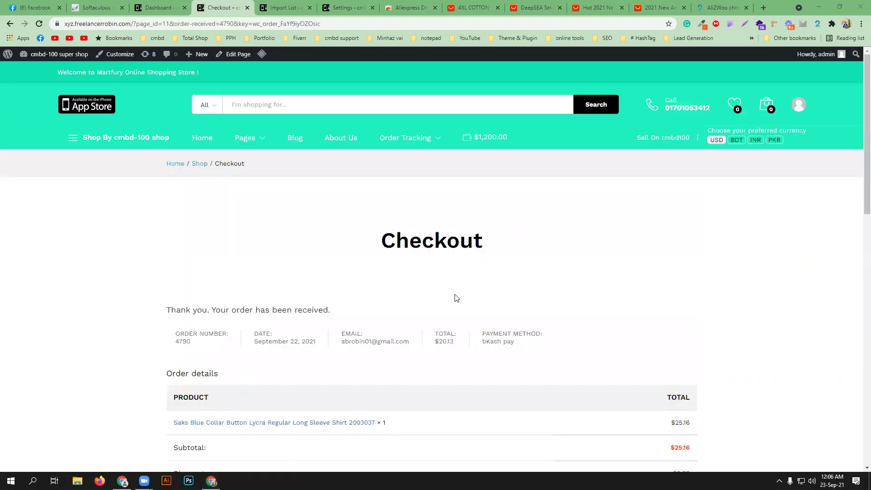
- Open the WooCommerce Orders list in the WordPress admin to find the on-hold order
left_click(160, 7)
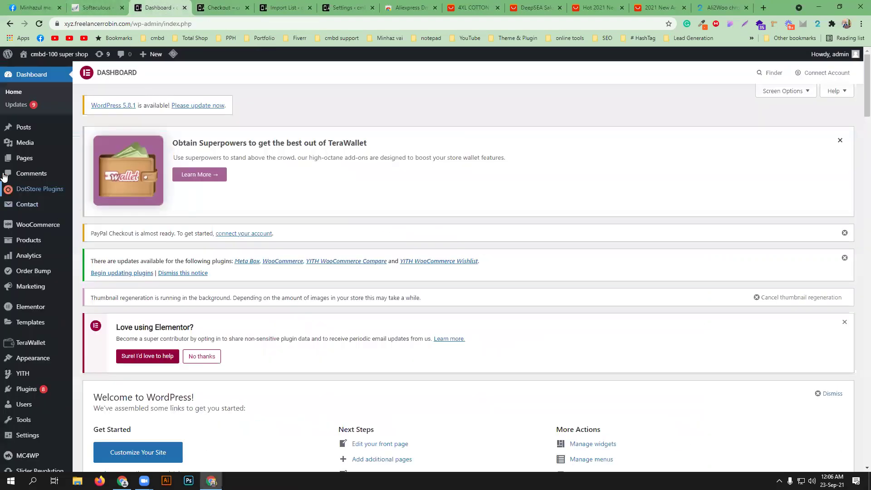
mouse_move(27, 225)
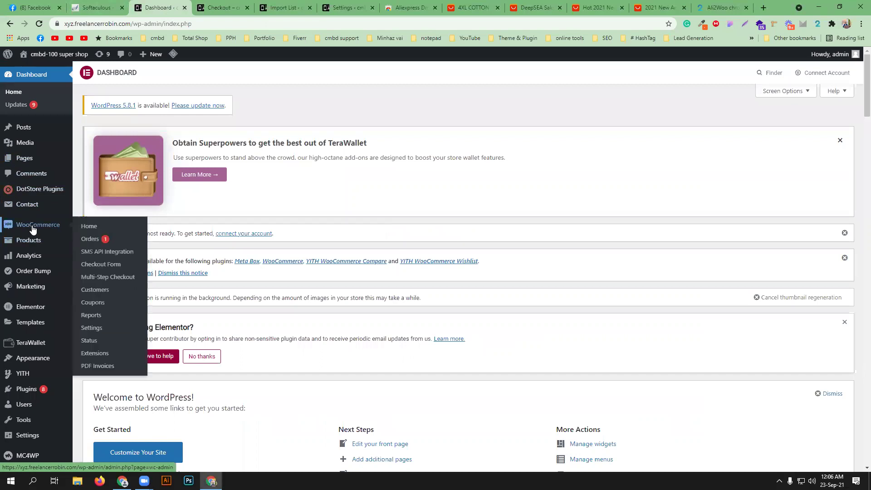
left_click(101, 240)
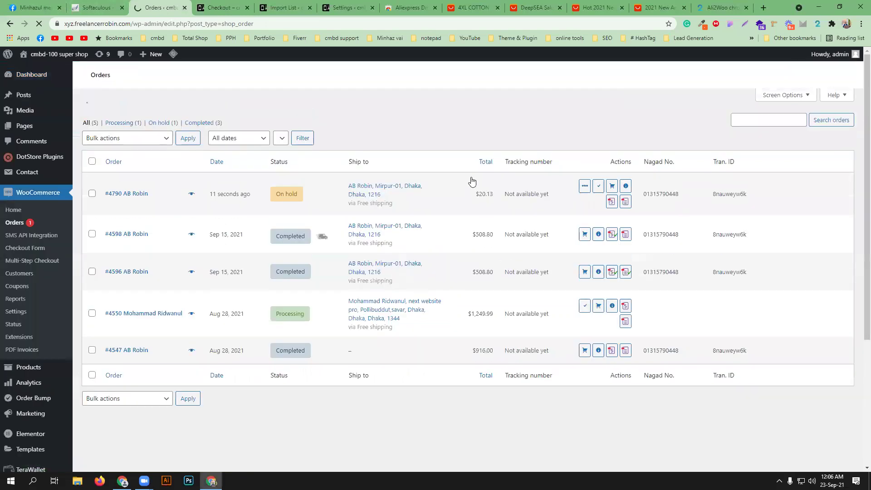
scroll(476, 298, "down", 4)
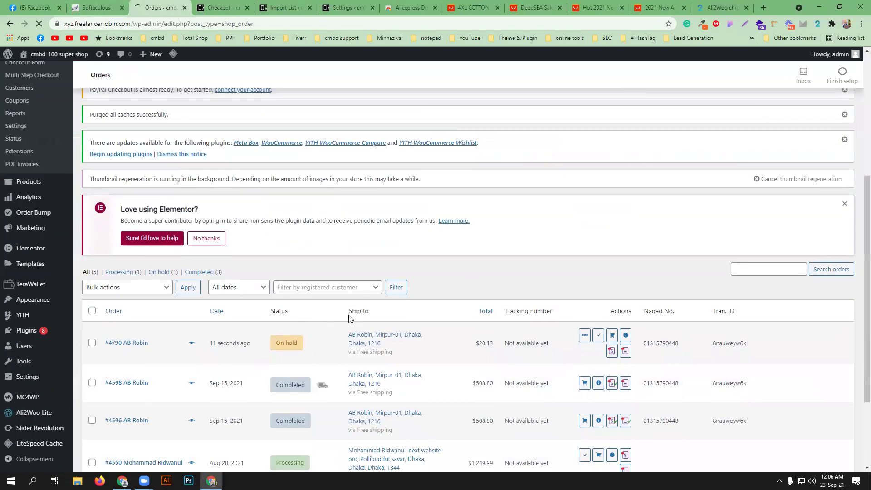
scroll(350, 319, "down", 2)
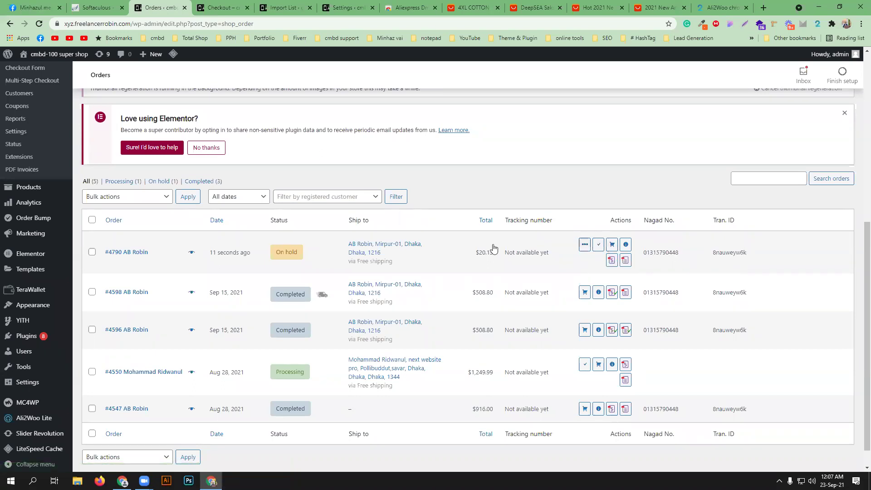
- Forward the $20.13 on-hold order to AliExpress and open the AliExpress shopping cart
left_click(614, 246)
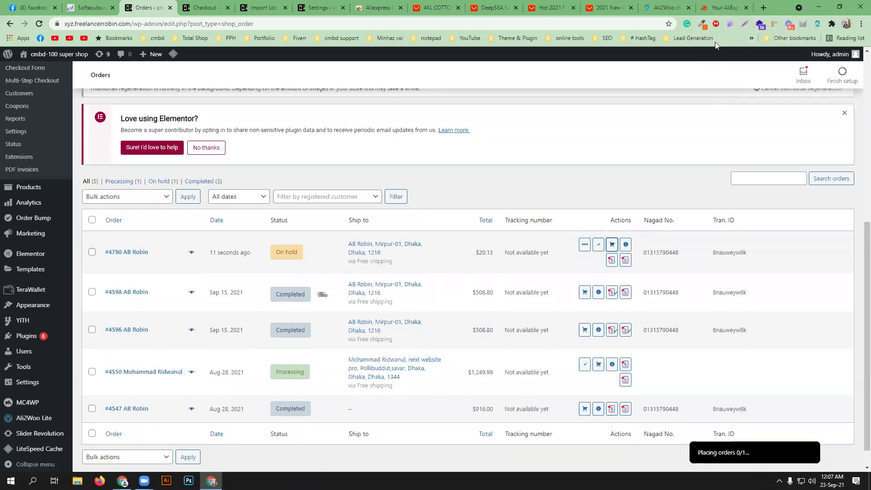
left_click(722, 9)
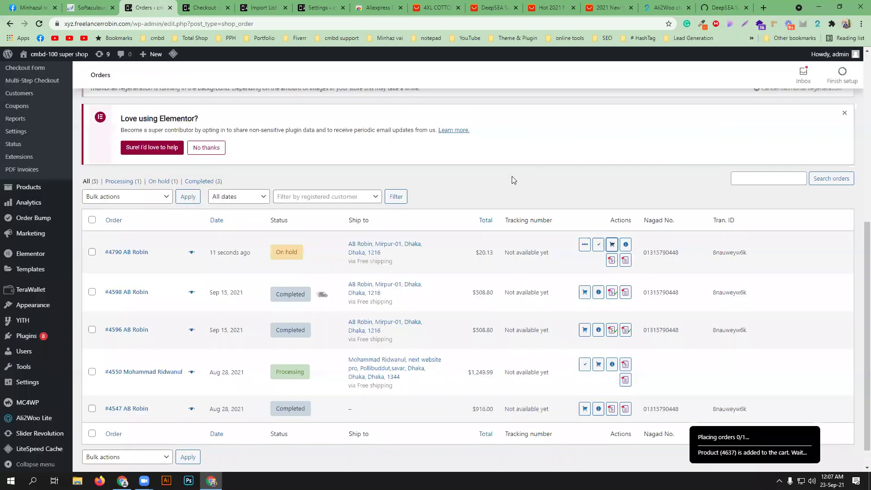
left_click(706, 9)
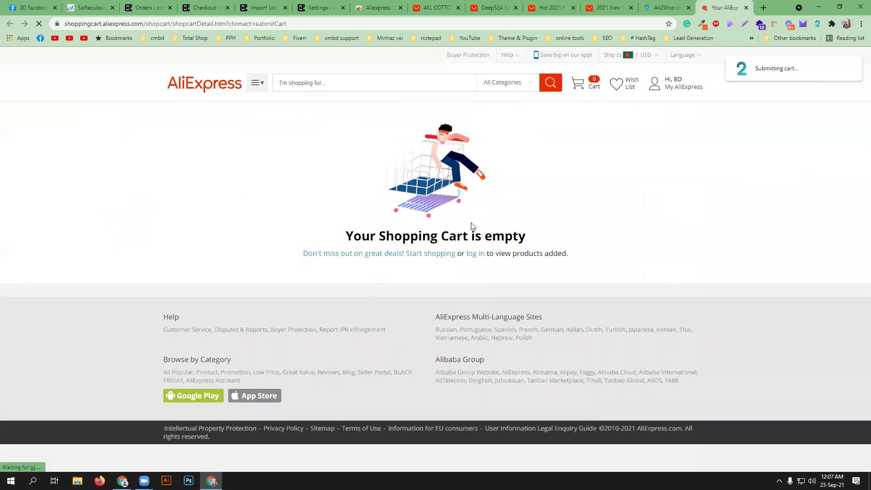
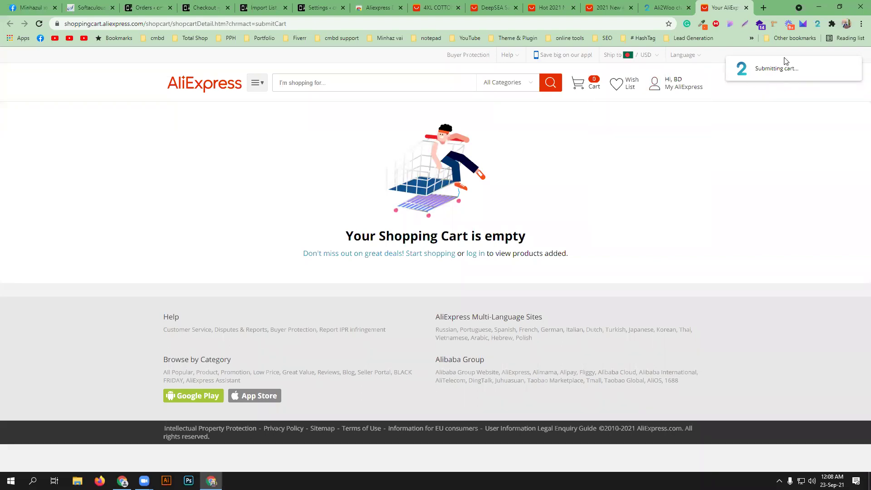
- Load fiverr.com in a new browser tab by typing 'fiver' in the address bar
left_click(764, 9)
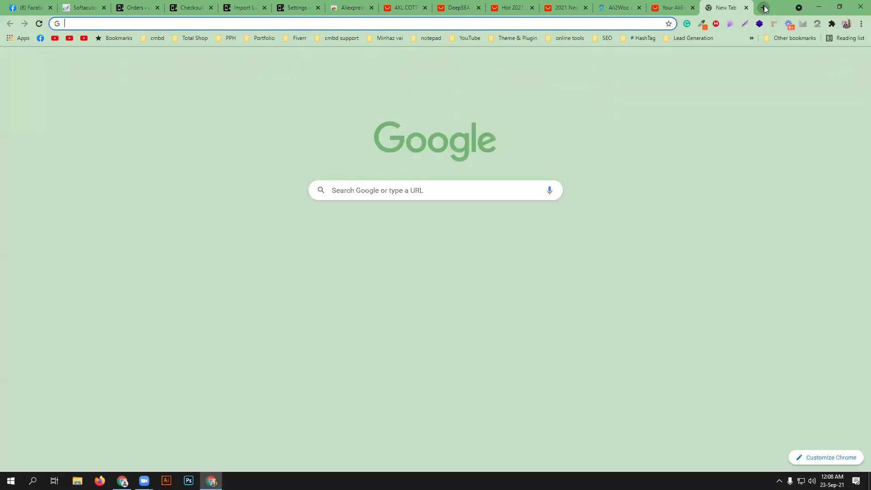
type("fiverr.com")
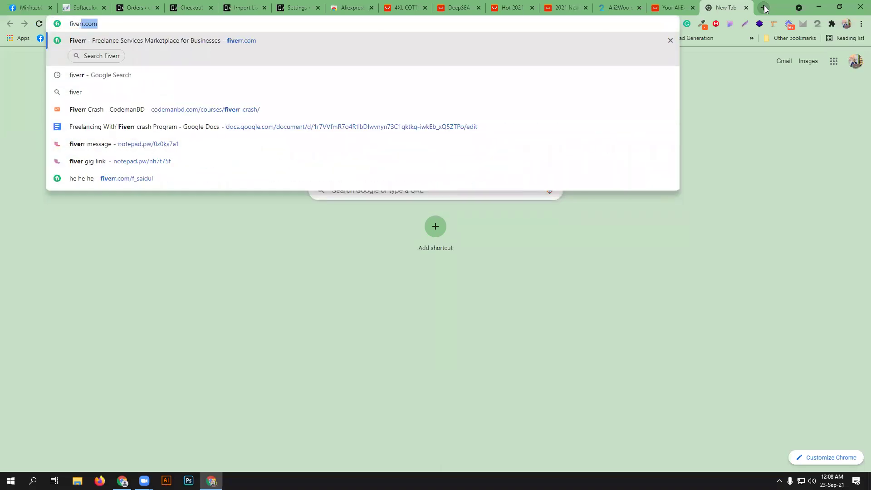
key("Return")
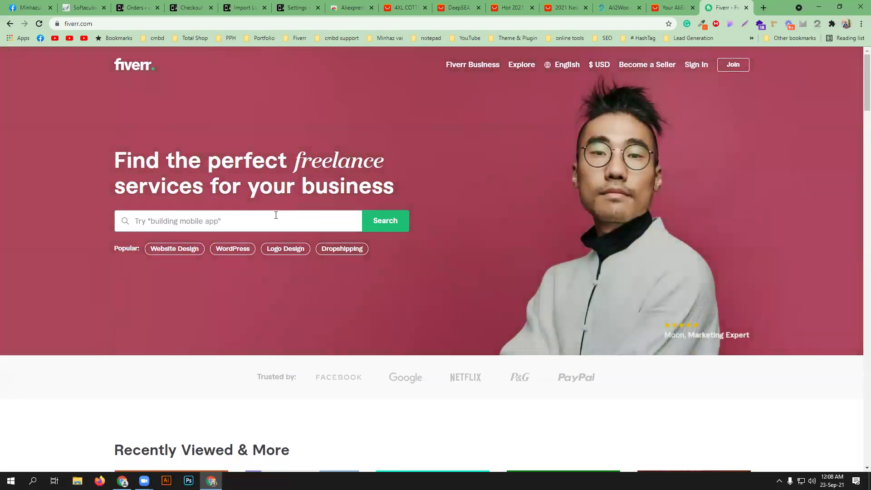
- Search Fiverr for 'dropship order fullgilment' to list order fulfillment gigs
left_click(276, 215)
type("order")
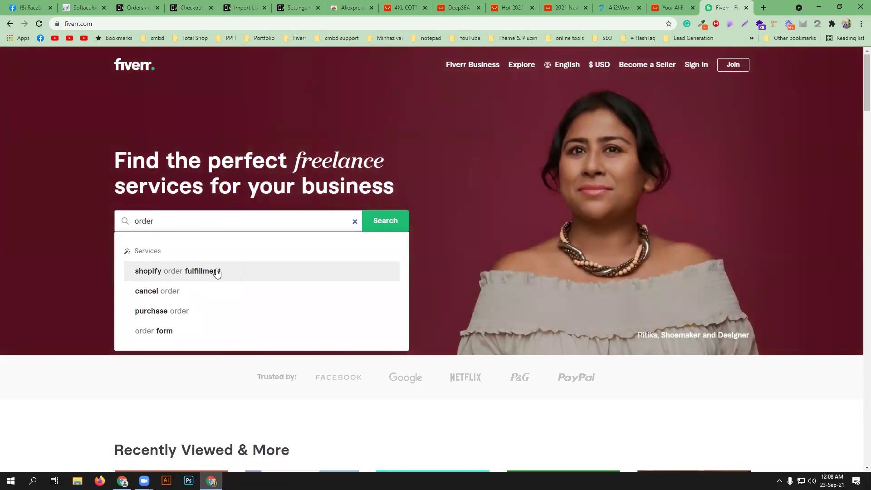
double_click(167, 224)
type("drop")
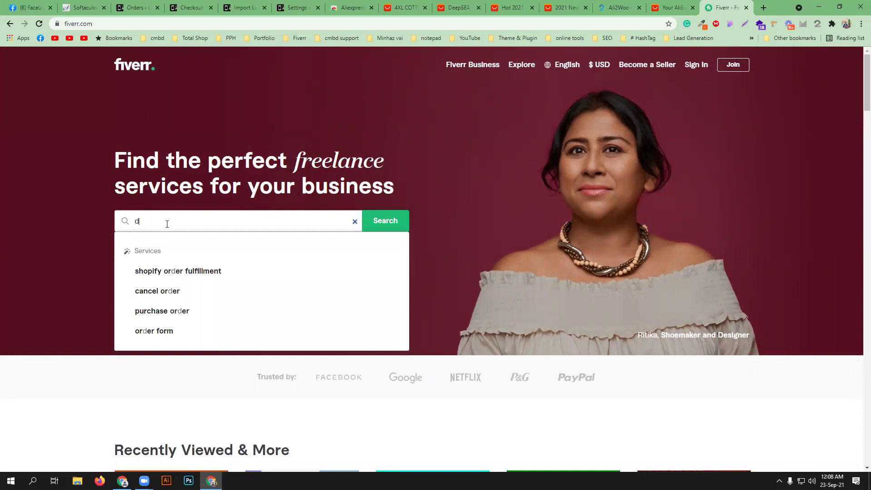
type("ship")
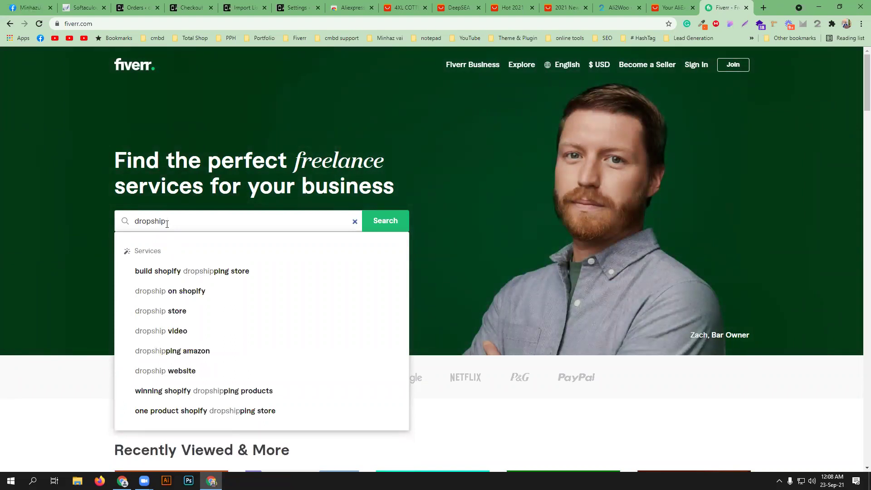
type("ord")
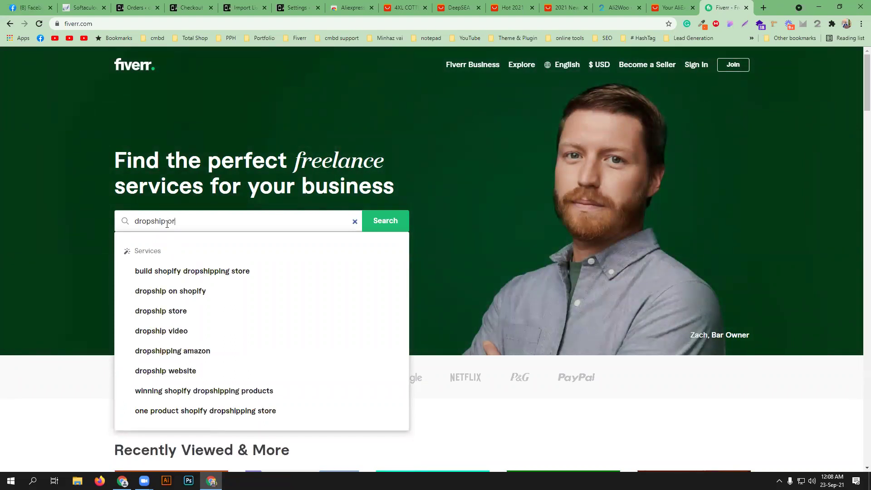
type("er ")
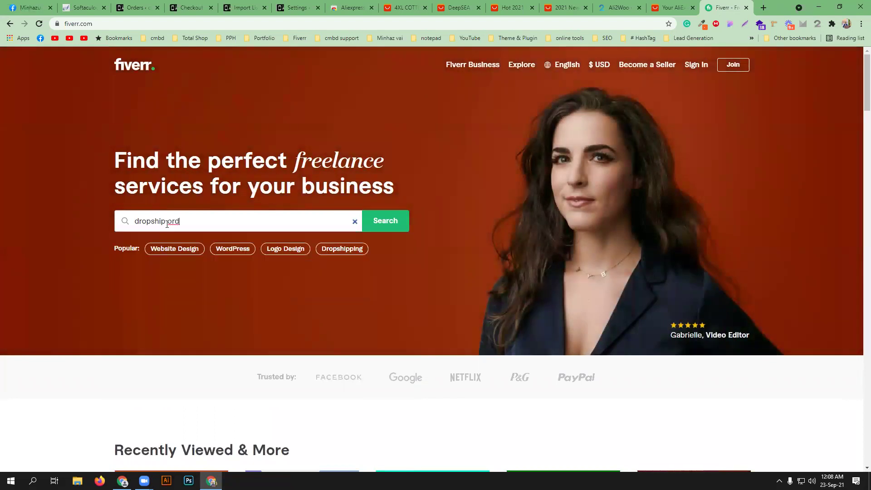
type("fullgilment")
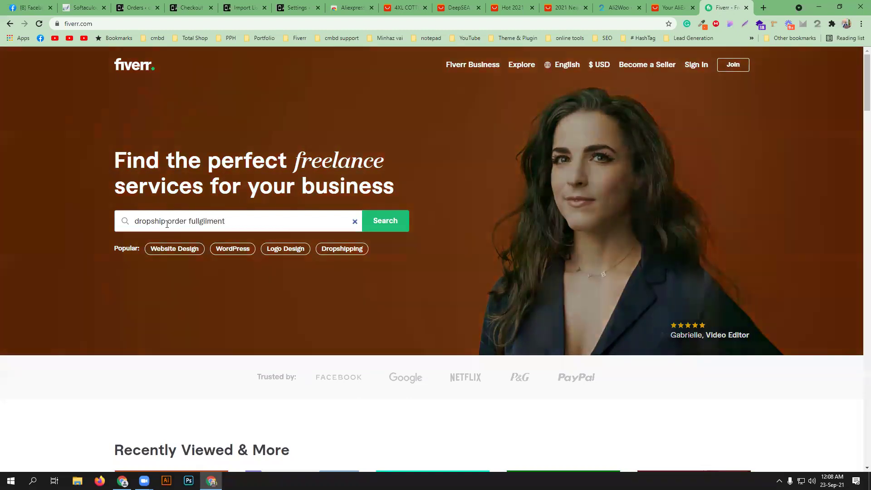
key("Return")
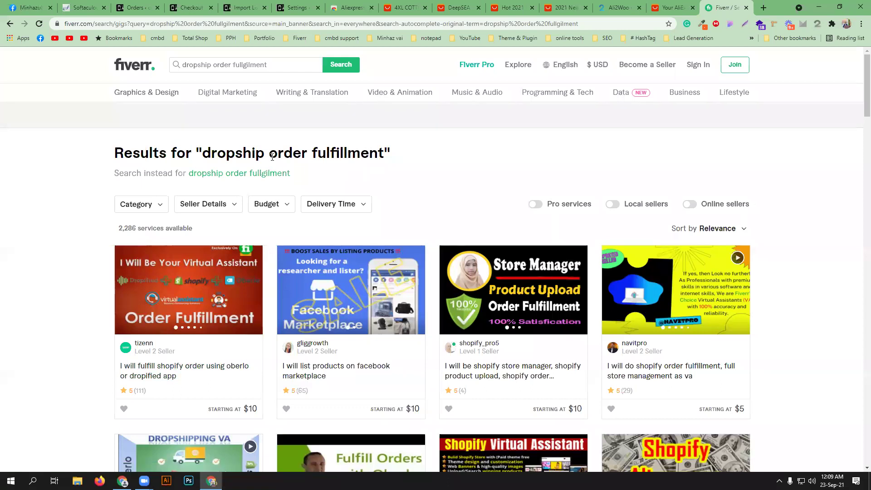
- Rerun the corrected fulfillment search, scan the gig results, then return to the AliExpress cart
left_click_drag(203, 153, 278, 64)
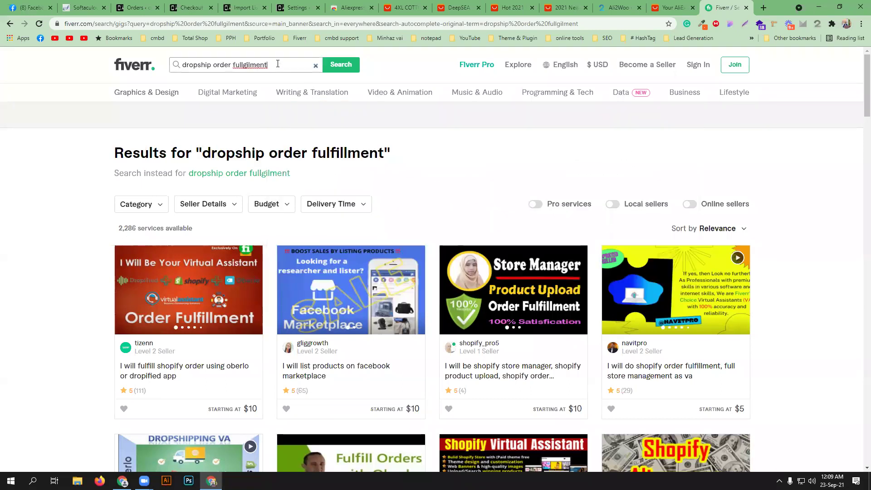
key("Return")
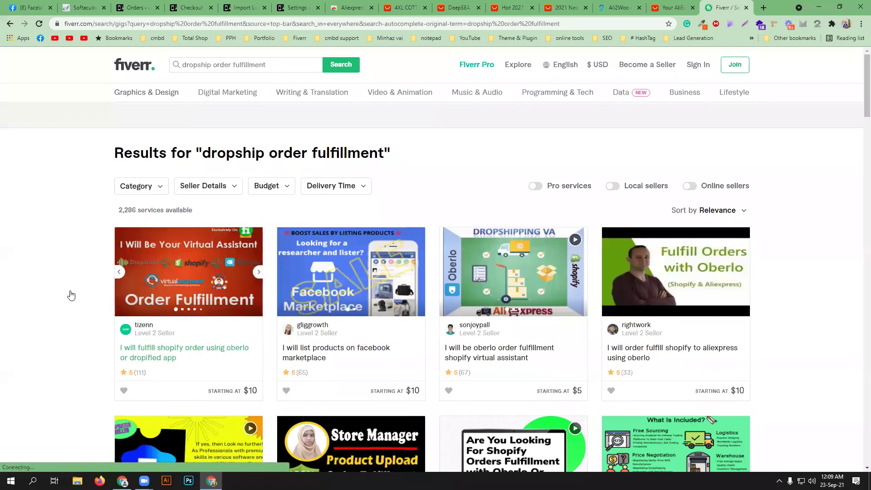
scroll(66, 294, "down", 3)
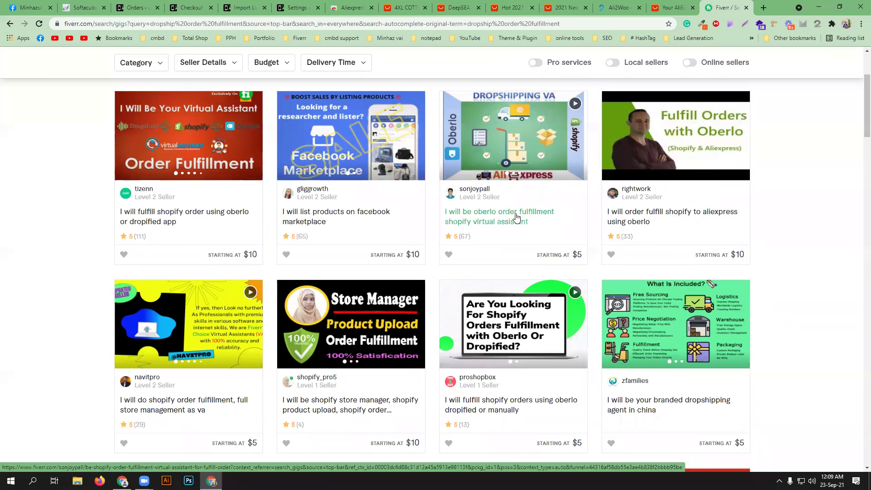
left_click(662, 7)
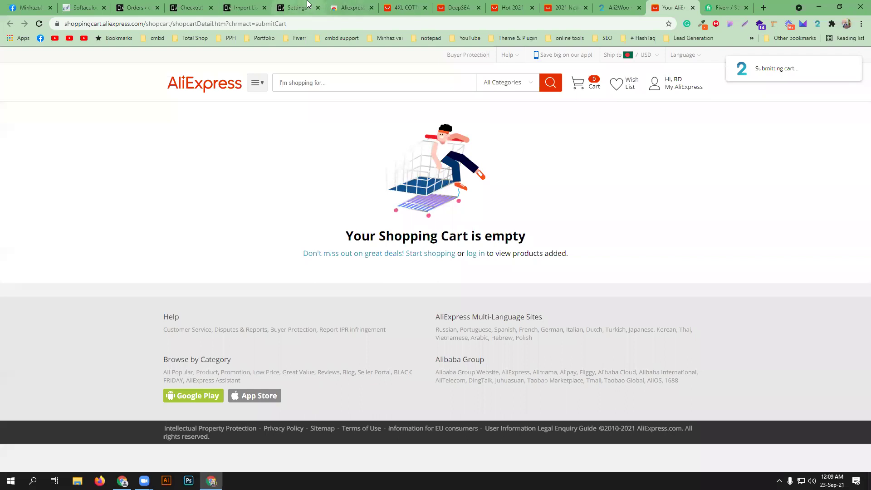
- Move from the Checkout and Ali2Woo Import List tabs to the WooCommerce Orders list
left_click(210, 5)
left_click(235, 7)
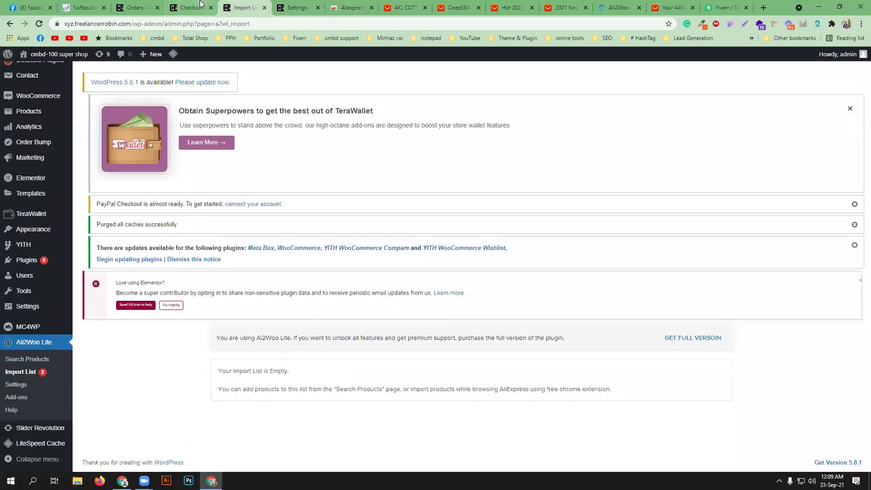
left_click(136, 8)
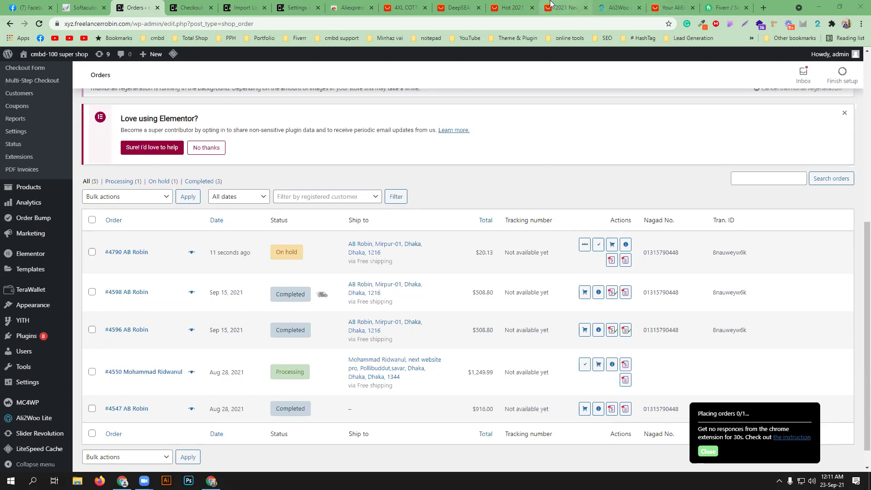
- View the $8.89 men's Hawaiian shirt listing on AliExpress, then open a blank tab
left_click(562, 8)
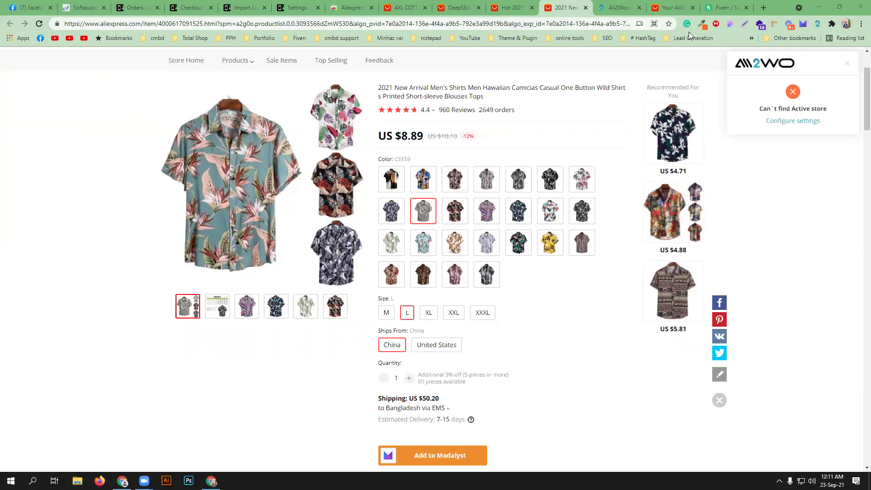
left_click(764, 10)
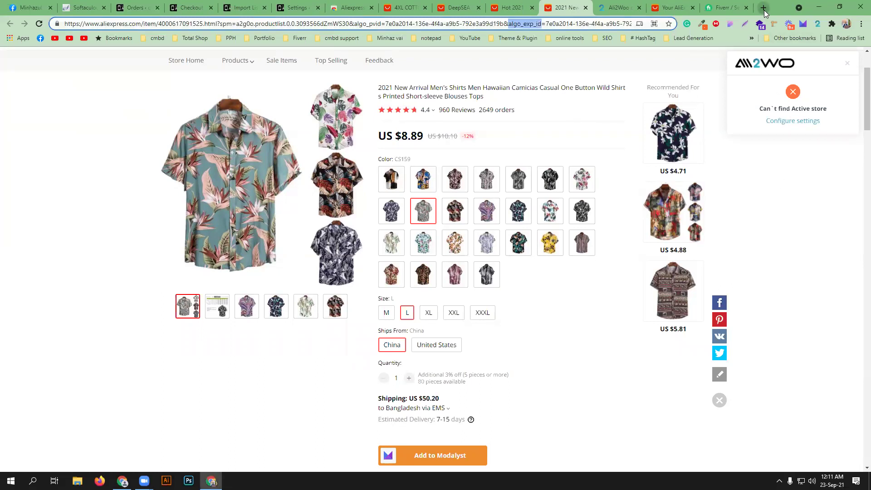